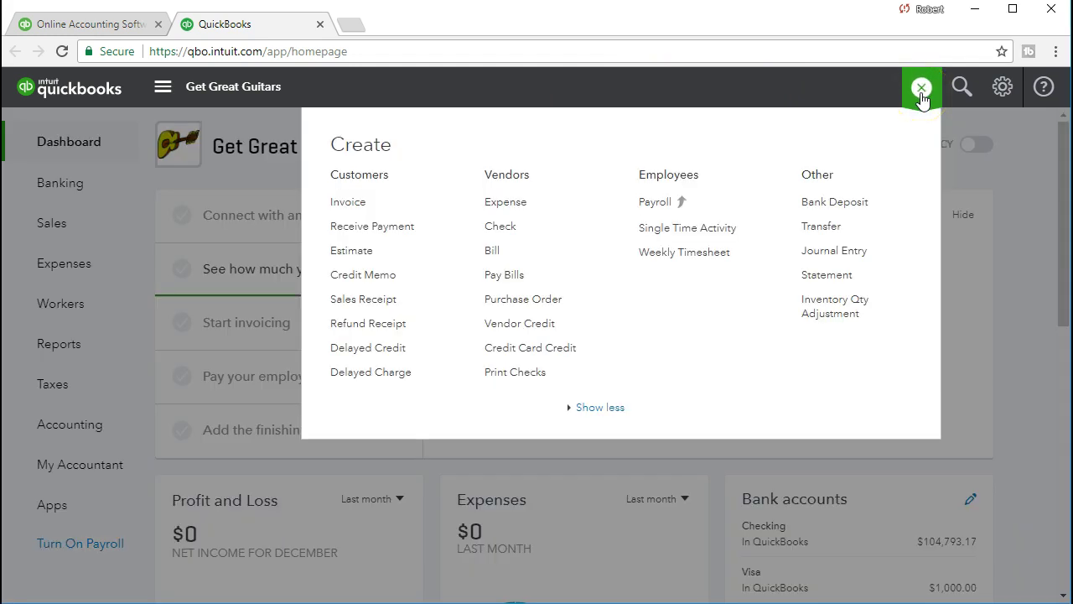
Step: Open the sales invoices list and start a new invoice
left_click(261, 173)
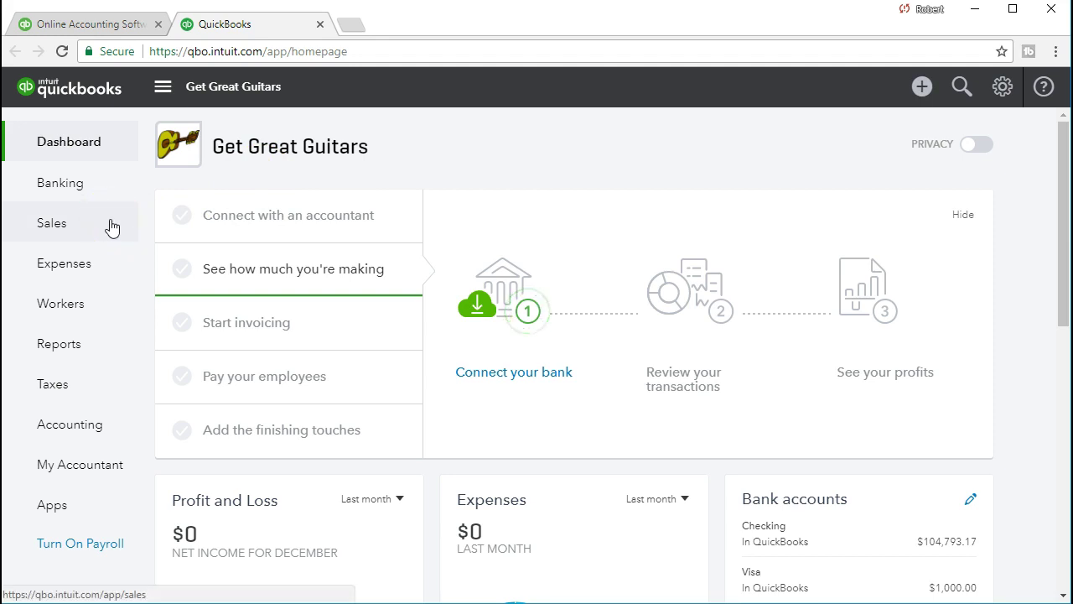
left_click(111, 227)
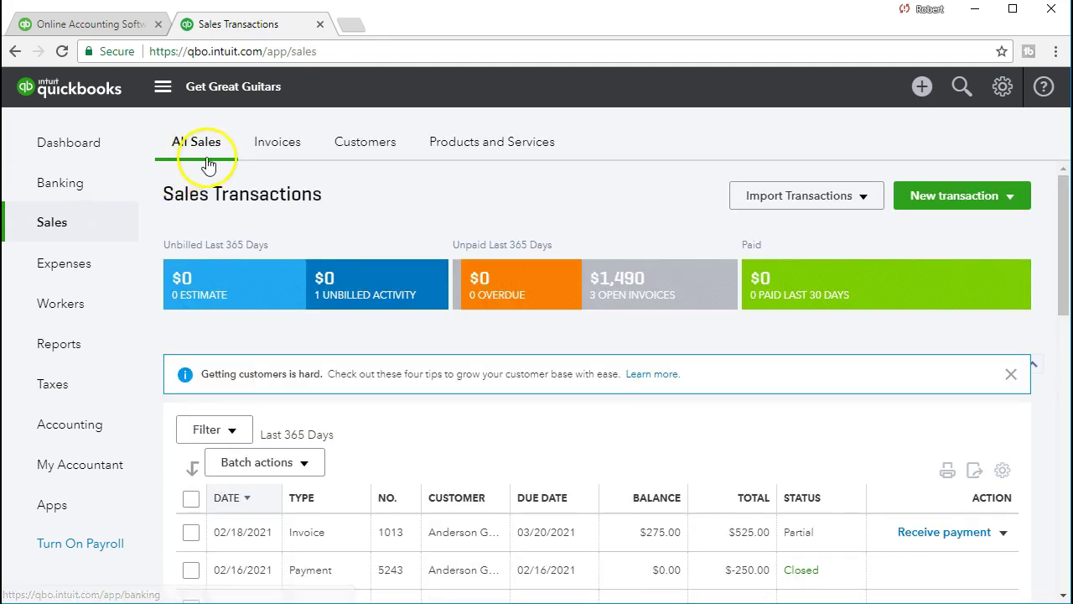
left_click(277, 147)
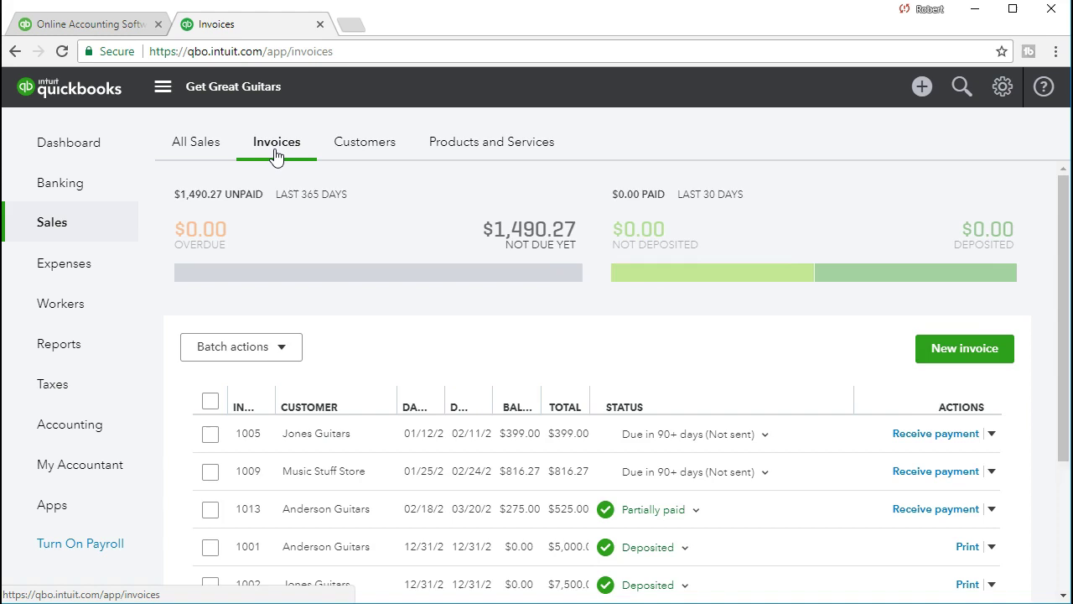
left_click(198, 150)
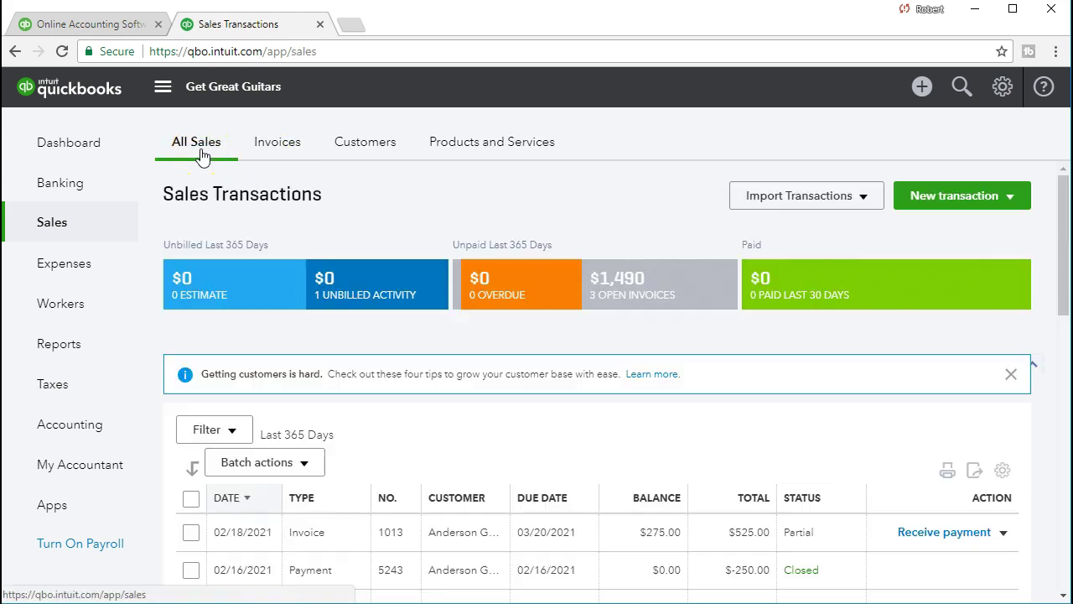
left_click(1013, 202)
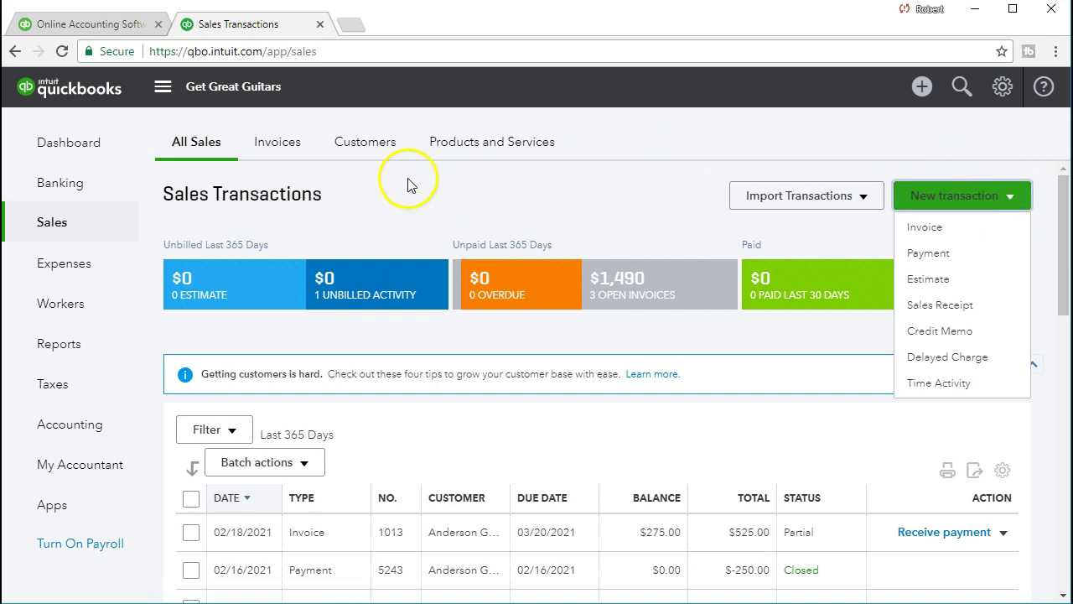
left_click(291, 148)
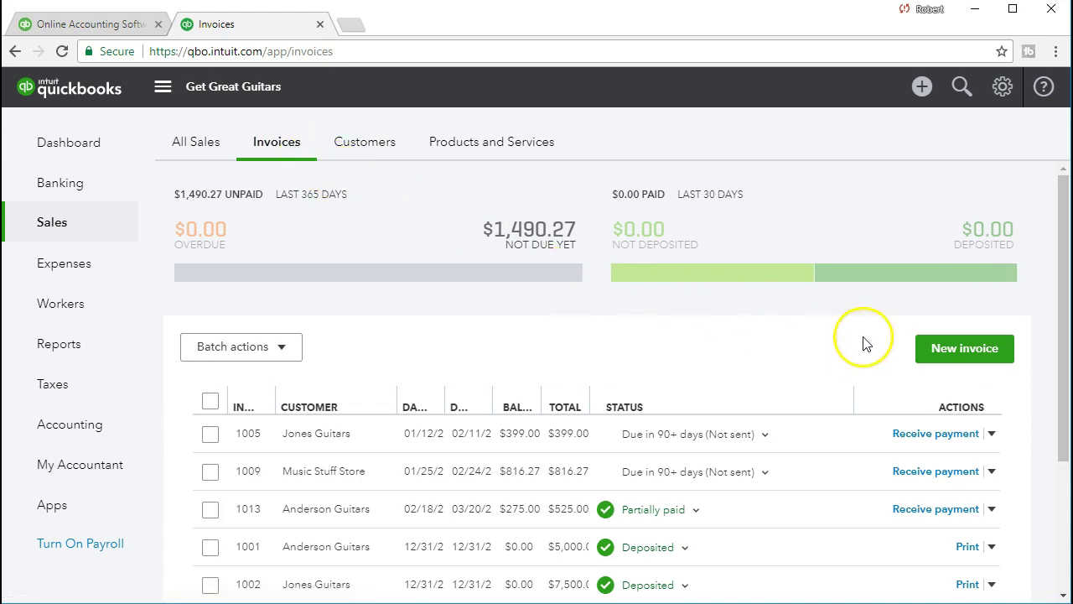
left_click(936, 354)
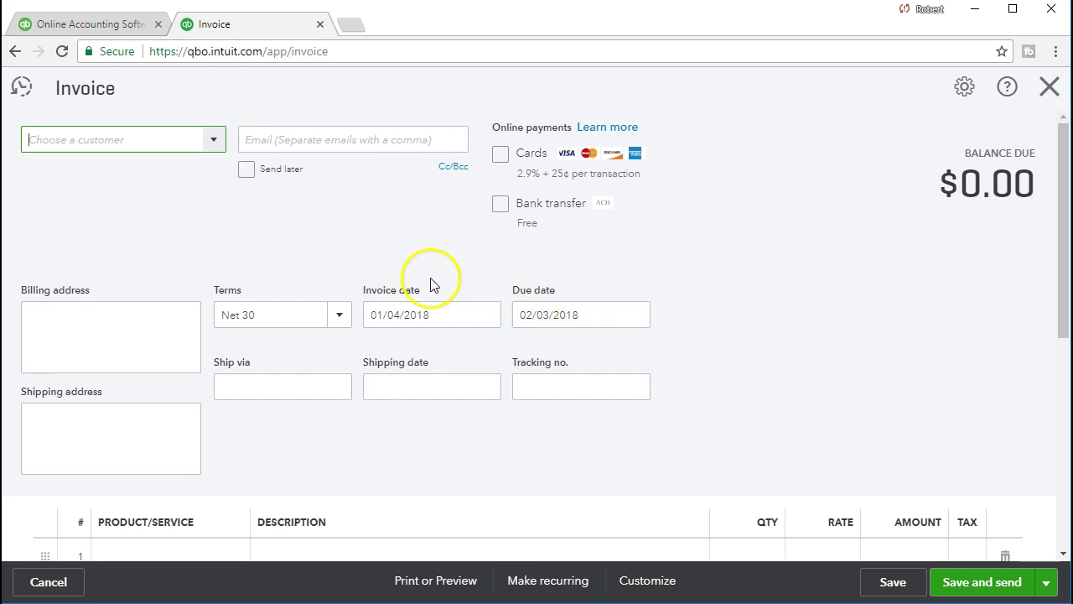
Step: Set the invoice's customer to Music Stuff Store
left_click(214, 141)
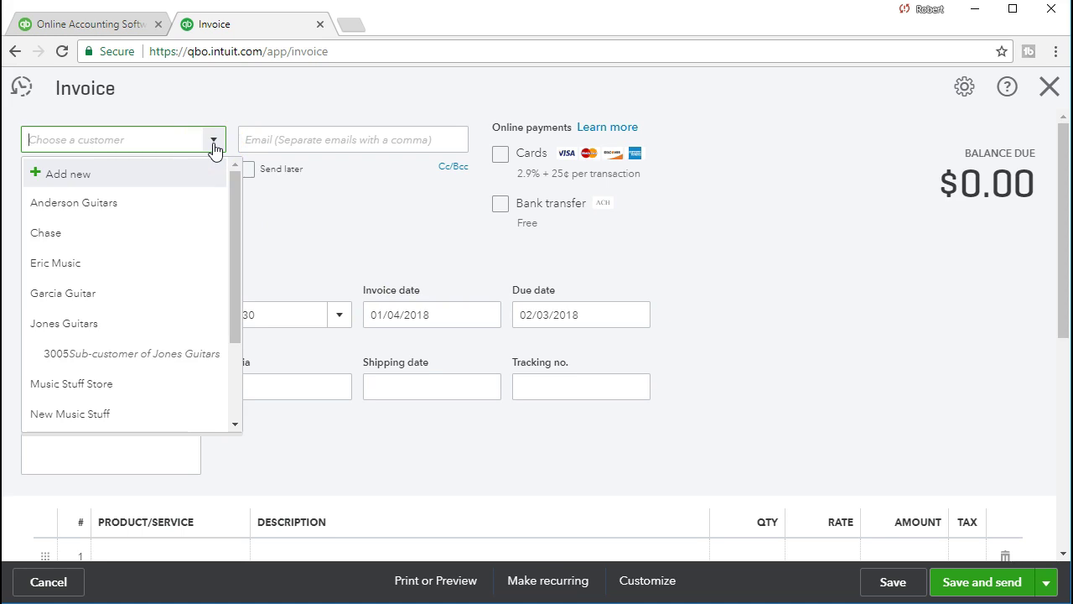
type("Music Stuff Store")
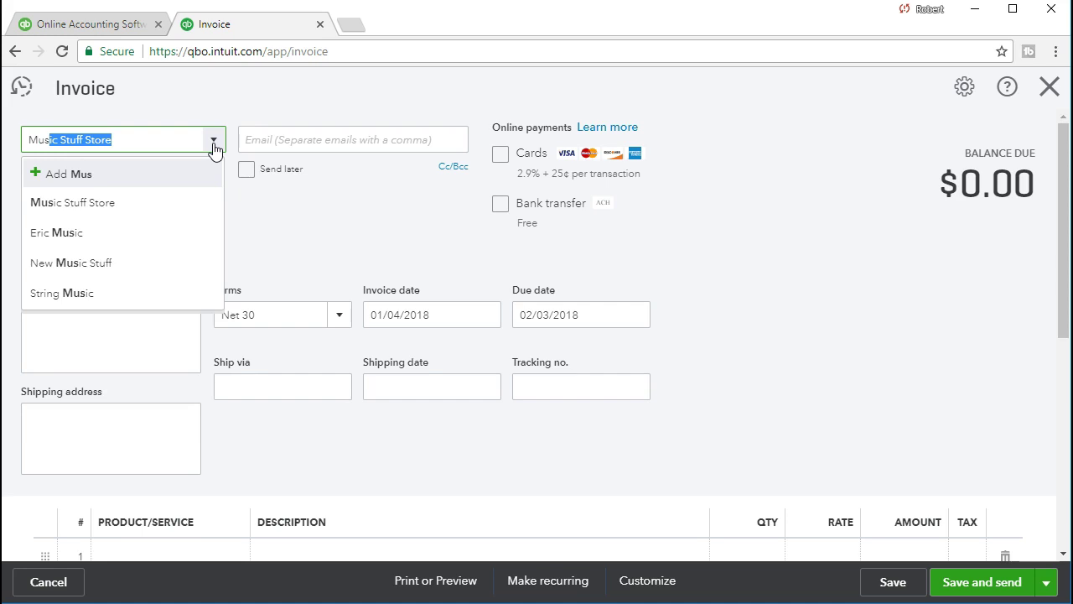
key("Tab")
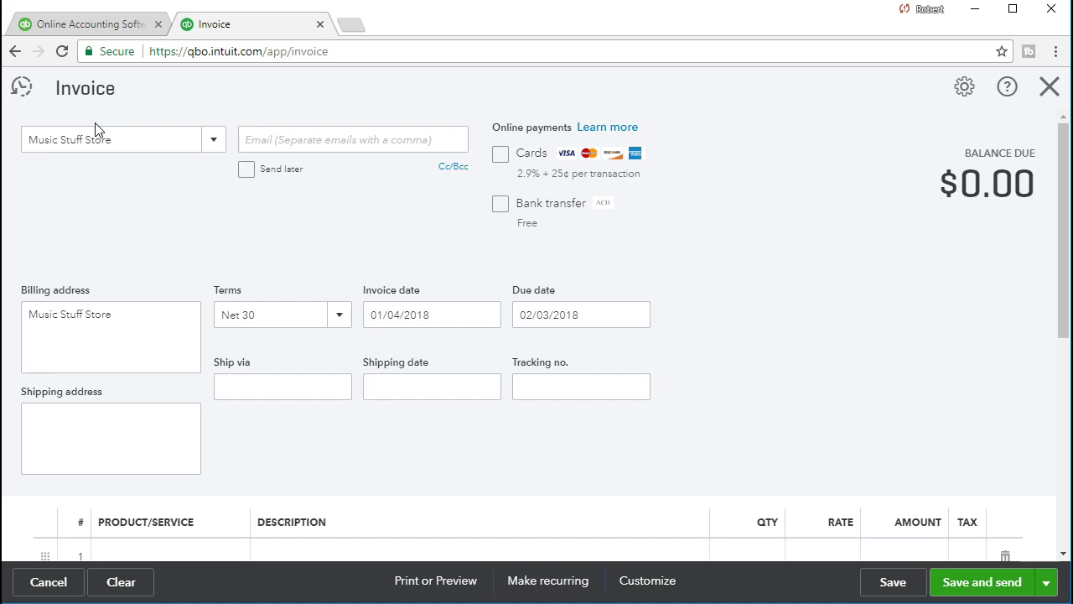
Step: Add the customer's street address, city, state and ZIP code below the store name in the billing address
left_click(126, 338)
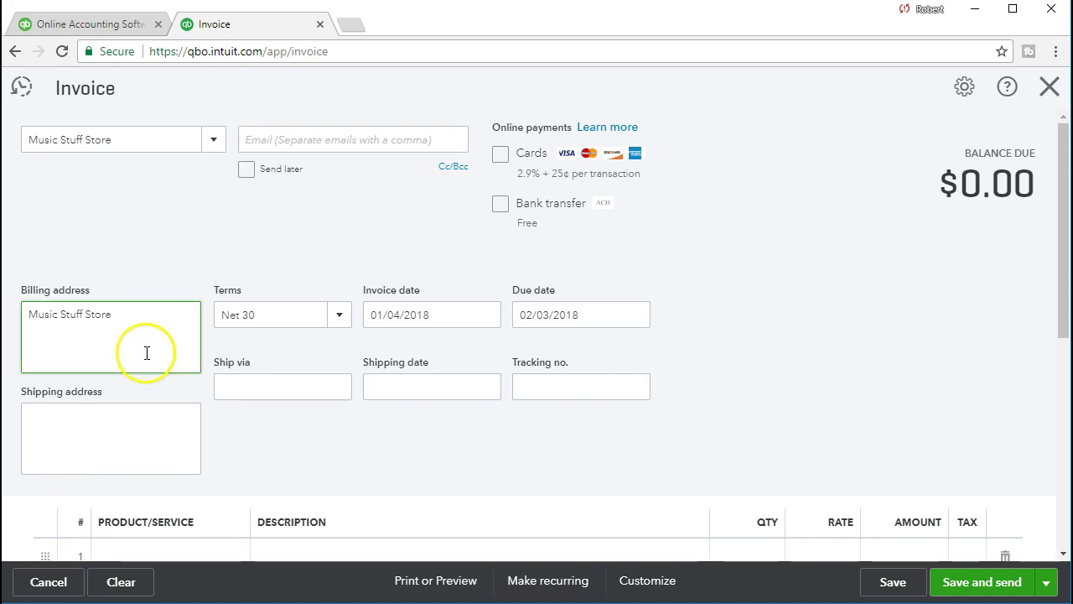
key("Return")
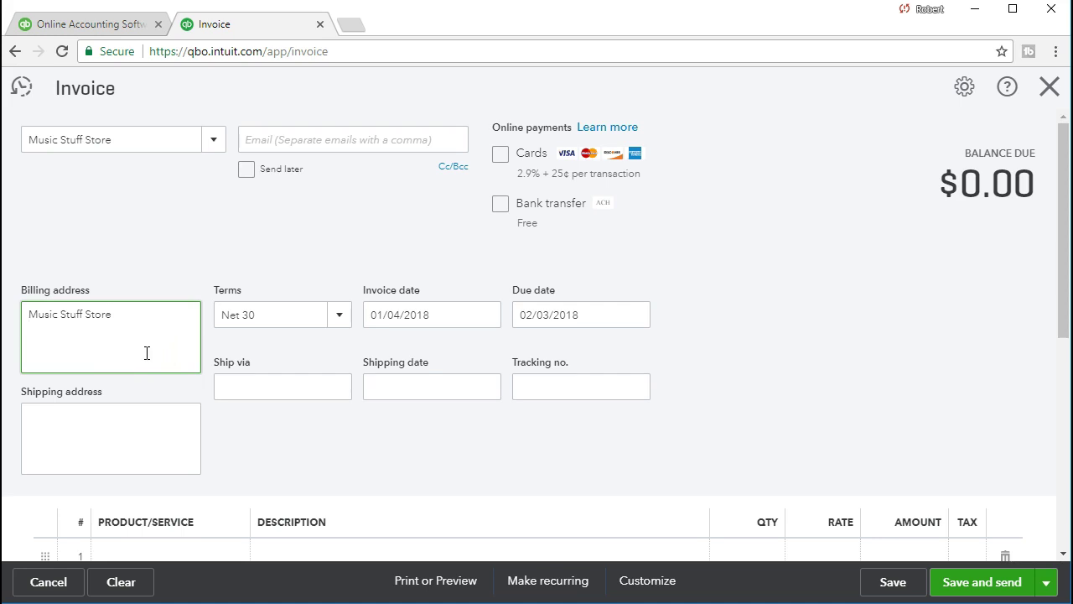
type("5638 E La Palma Ave, Anaheim, CA 92807")
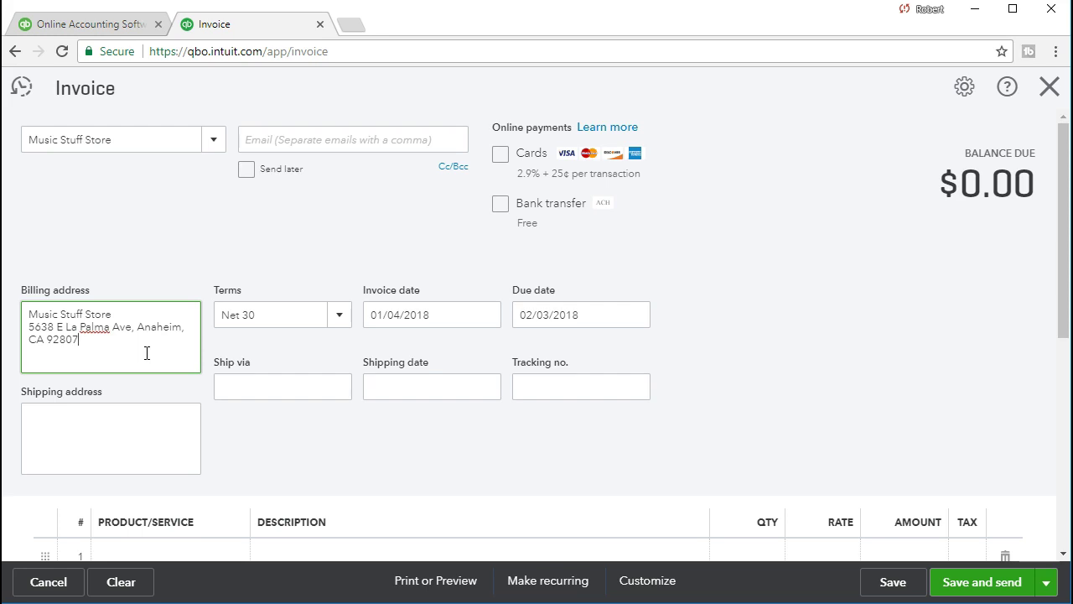
left_click(148, 364)
key("Tab")
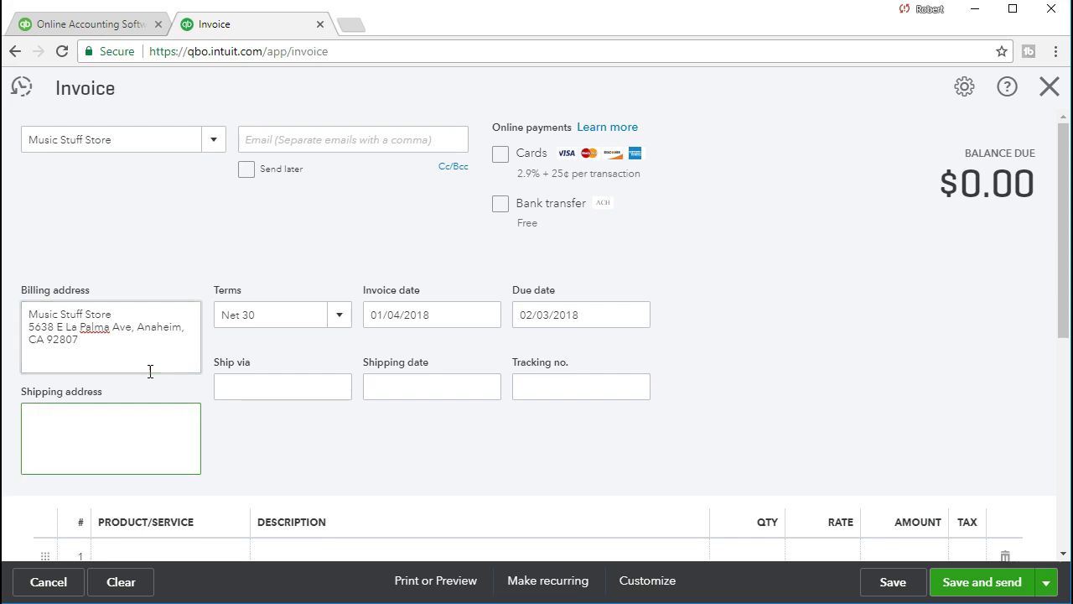
Step: Keep the Net 30 terms and set the invoice date to 02/19/2021
key("Tab")
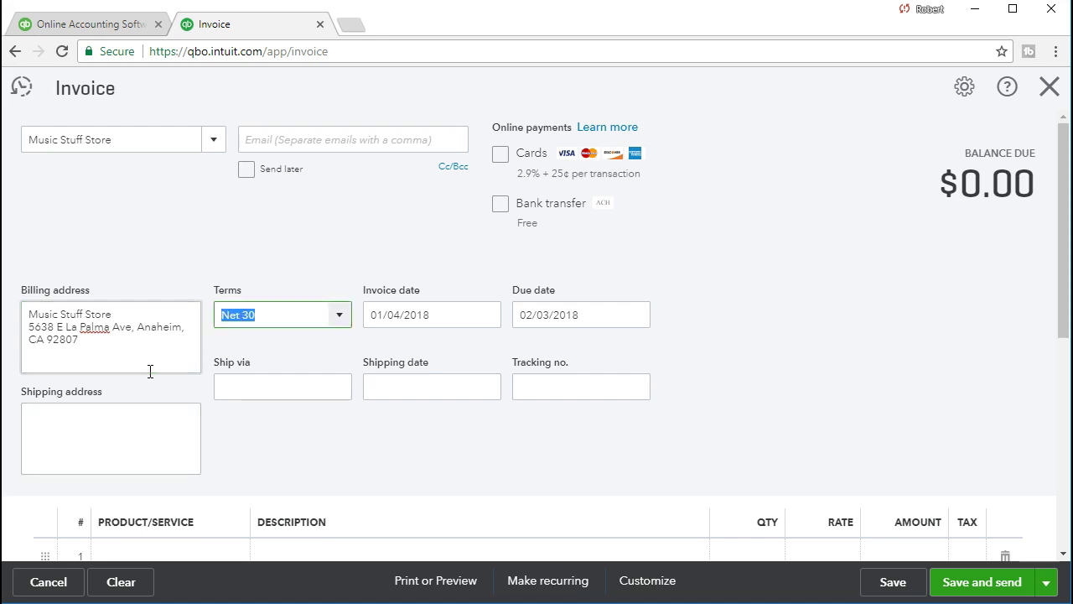
key("Tab")
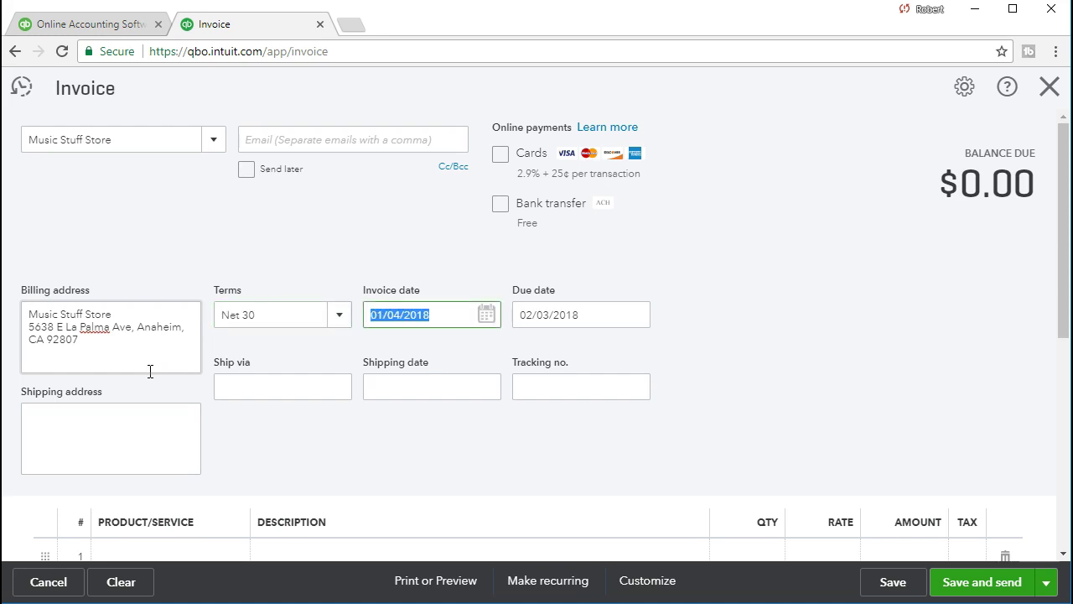
type("021921")
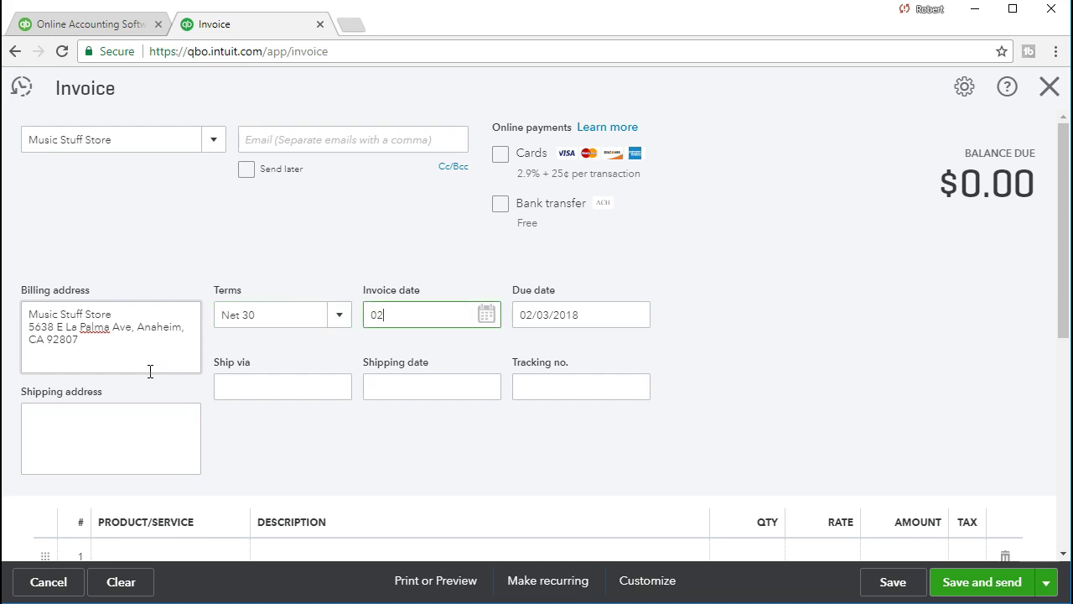
key("Tab")
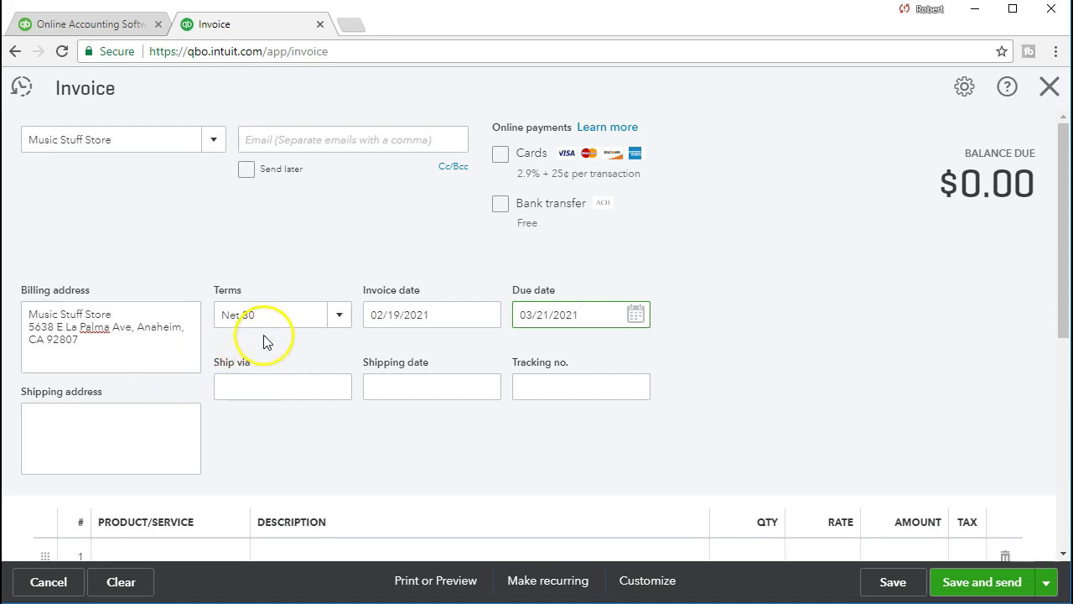
Step: Choose product ENLPBUNH3 for the invoice's first line, leaving the shipping details blank
key("Tab")
key("Tab")
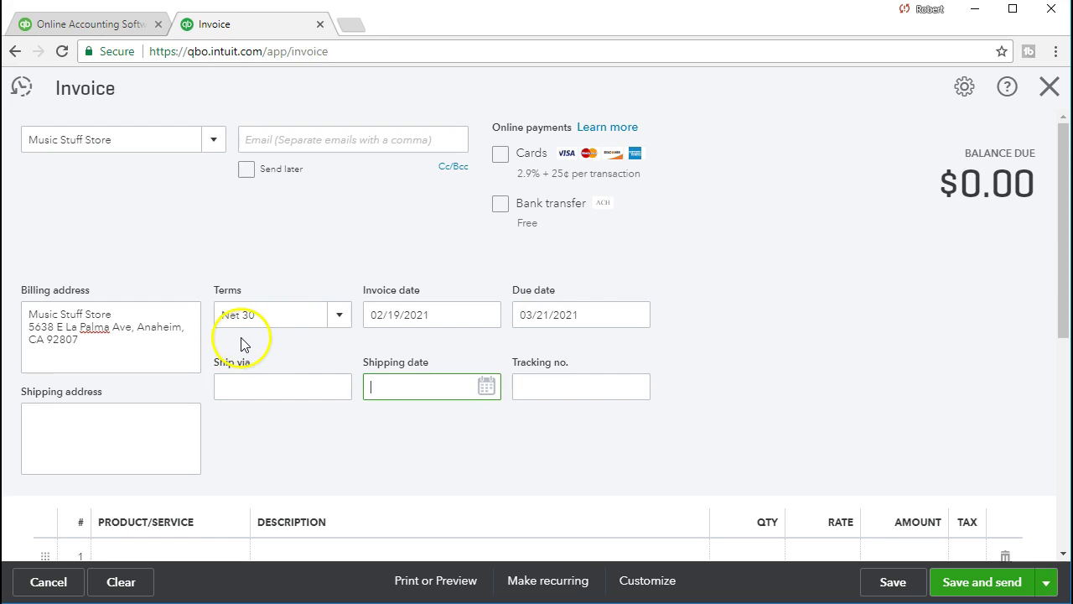
scroll(247, 344, "down", 1)
key("Tab")
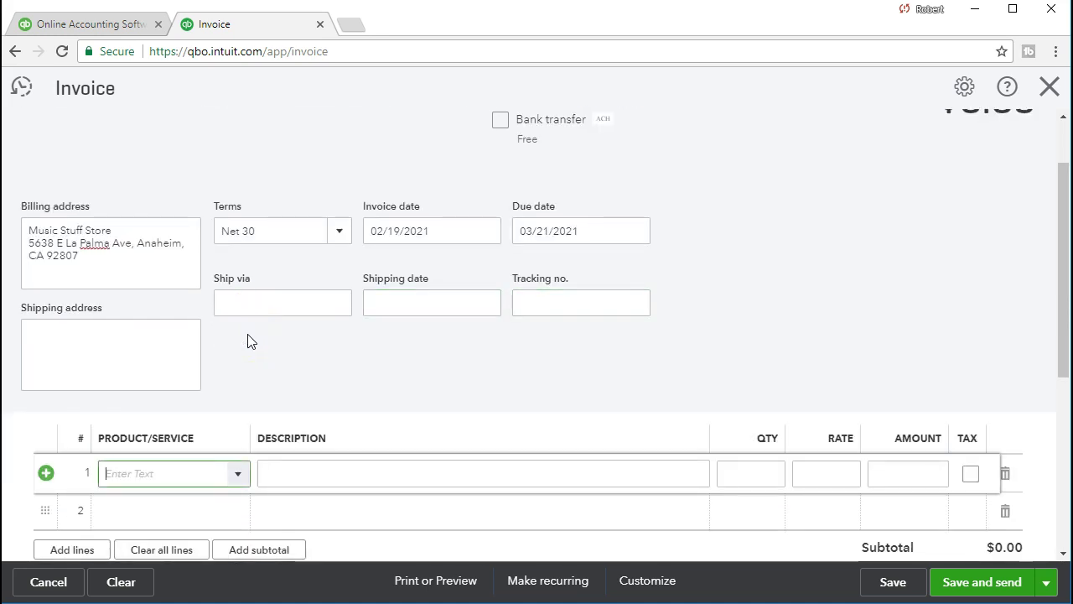
scroll(247, 342, "down", 1)
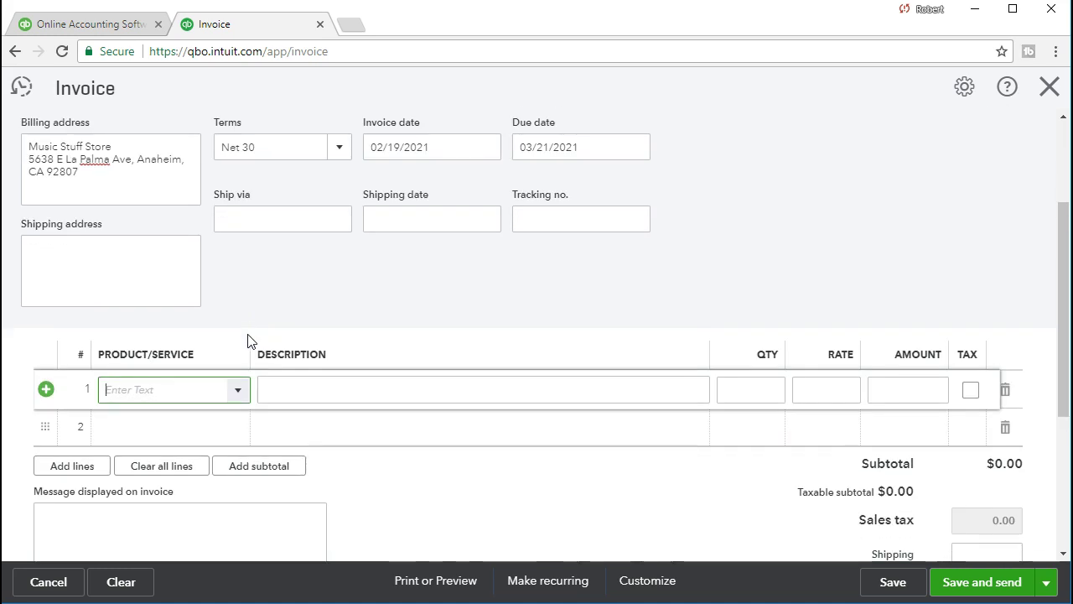
left_click(239, 396)
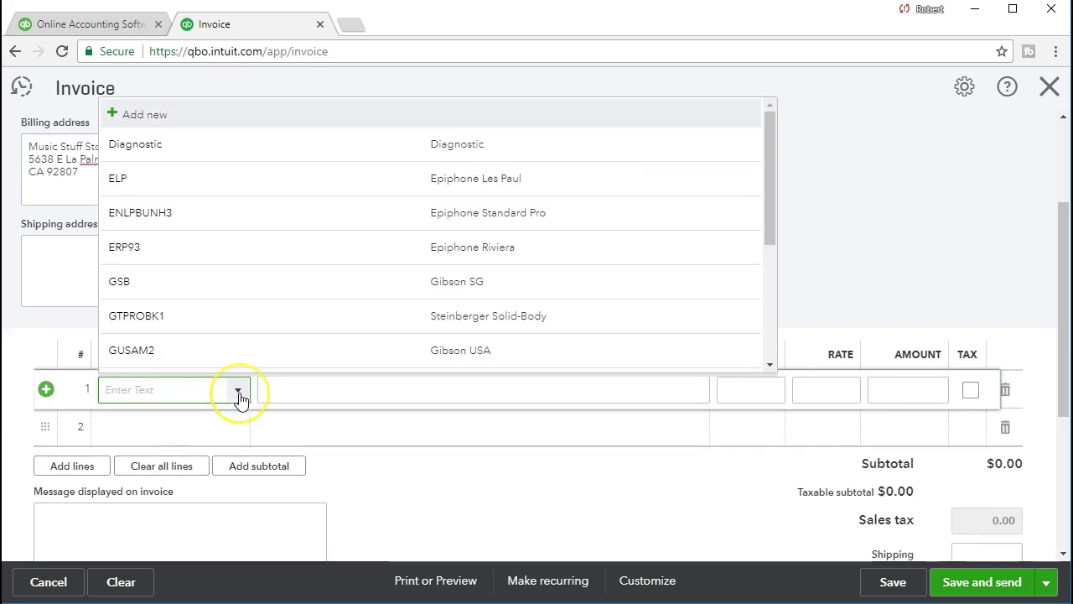
type("ENLp")
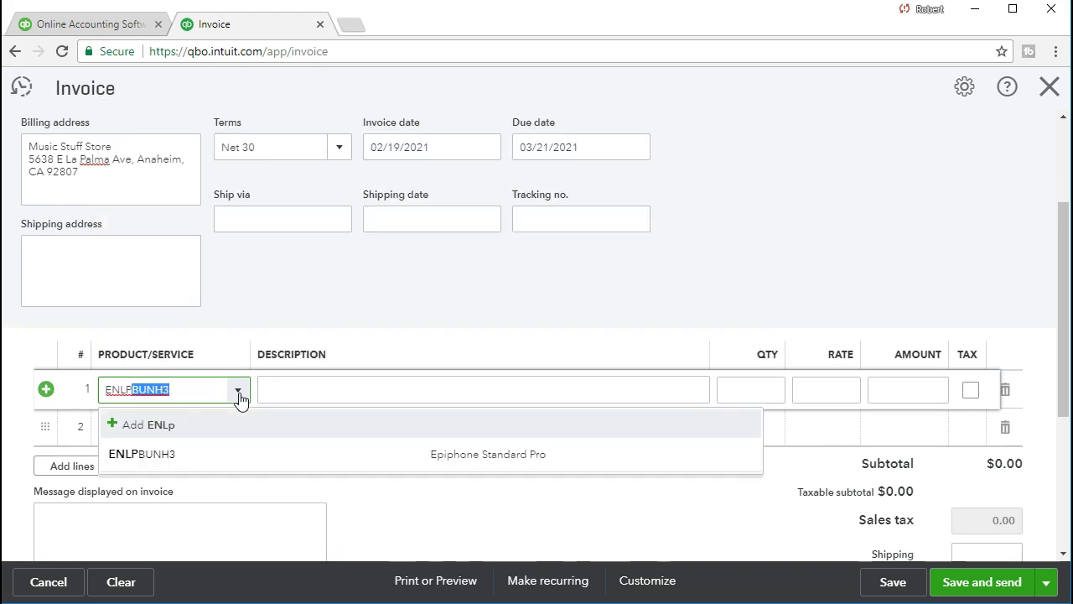
key("Return")
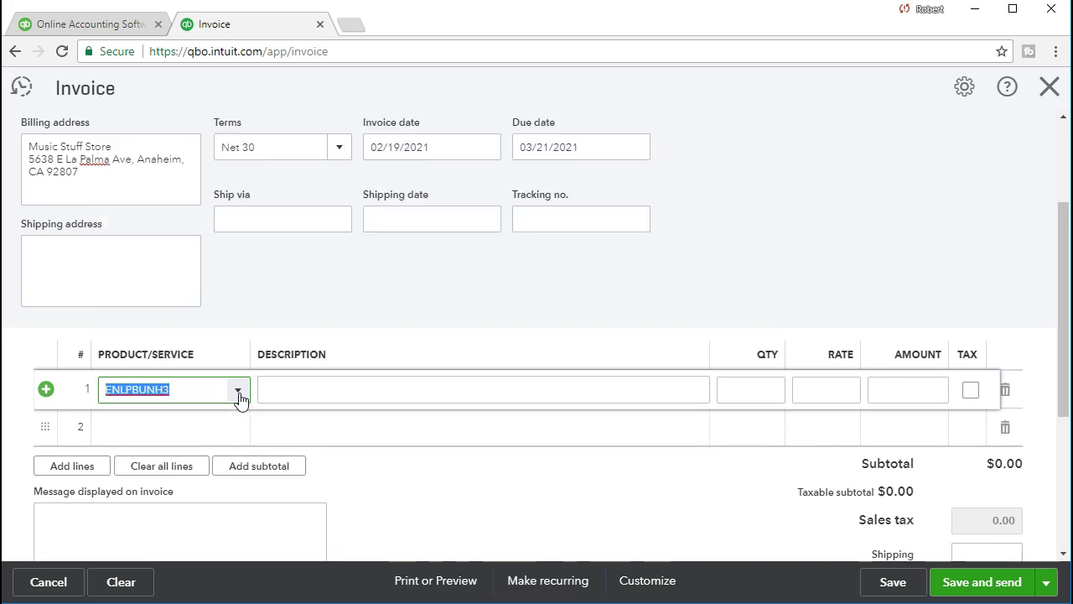
key("Tab")
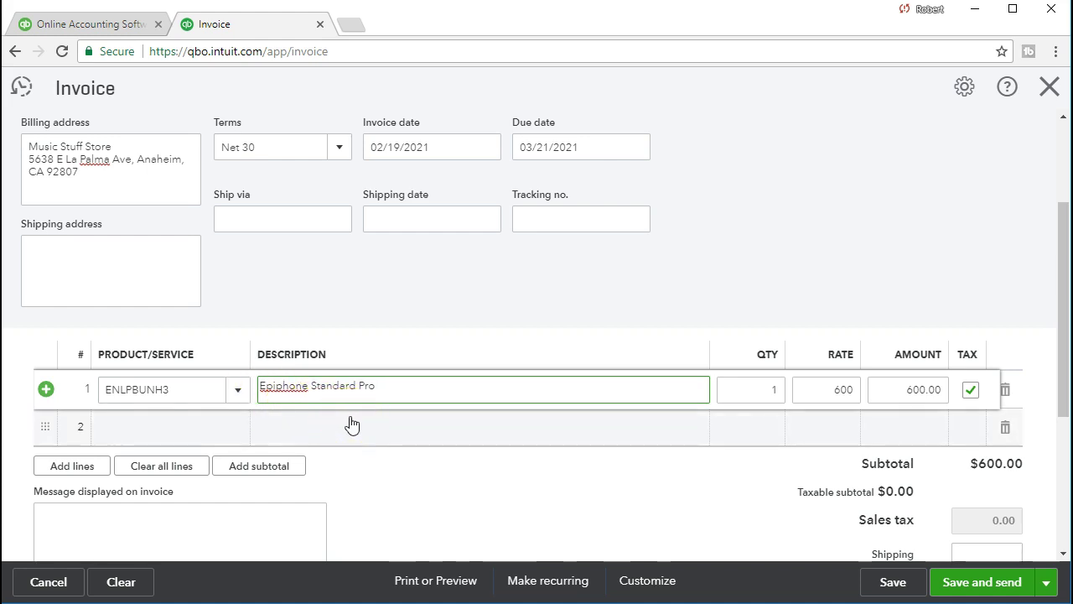
Step: Accept the default quantity, rate and amount on the Epiphone Standard Pro line and commit it so the sales tax is calculated
key("Tab")
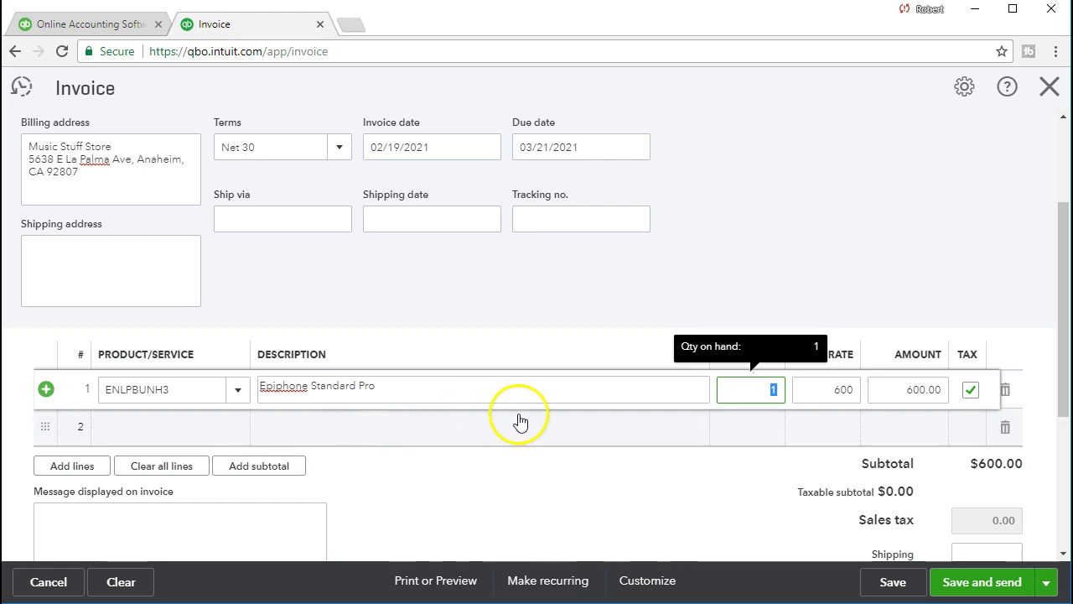
key("Tab")
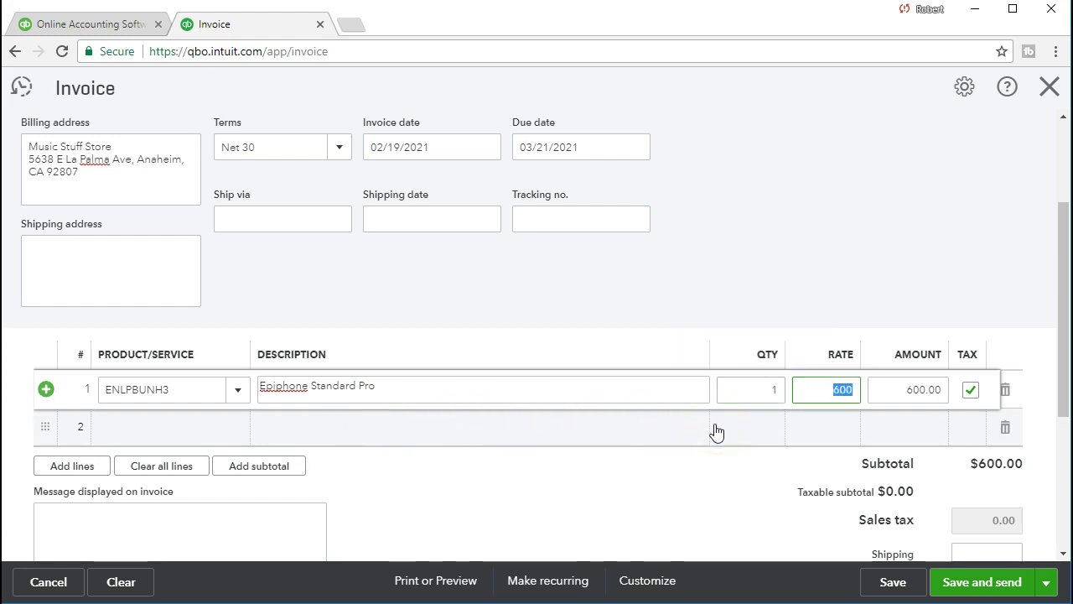
key("Tab")
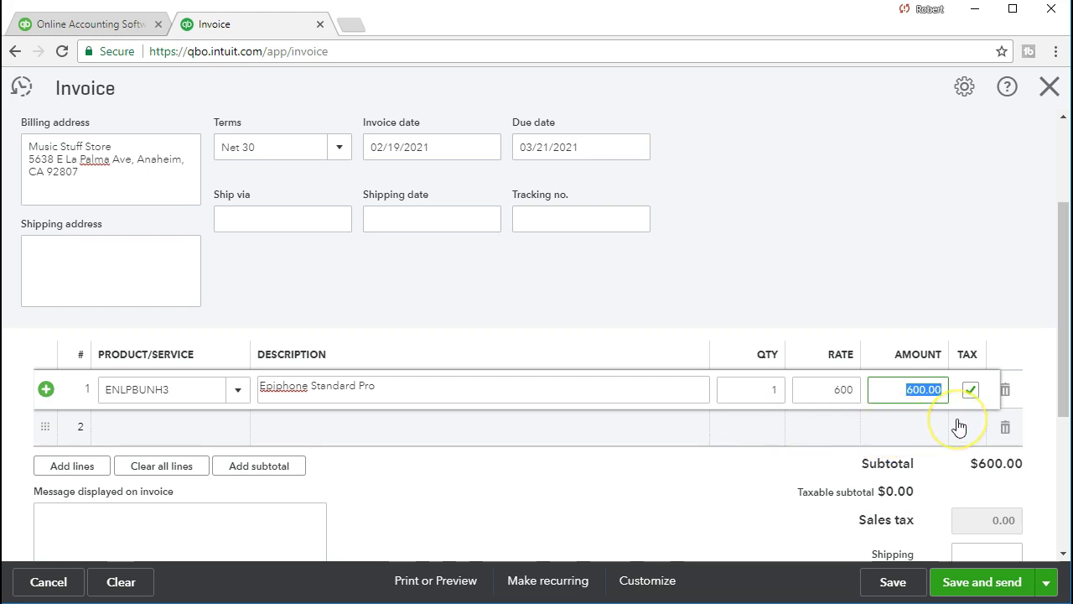
scroll(959, 427, "down", 1)
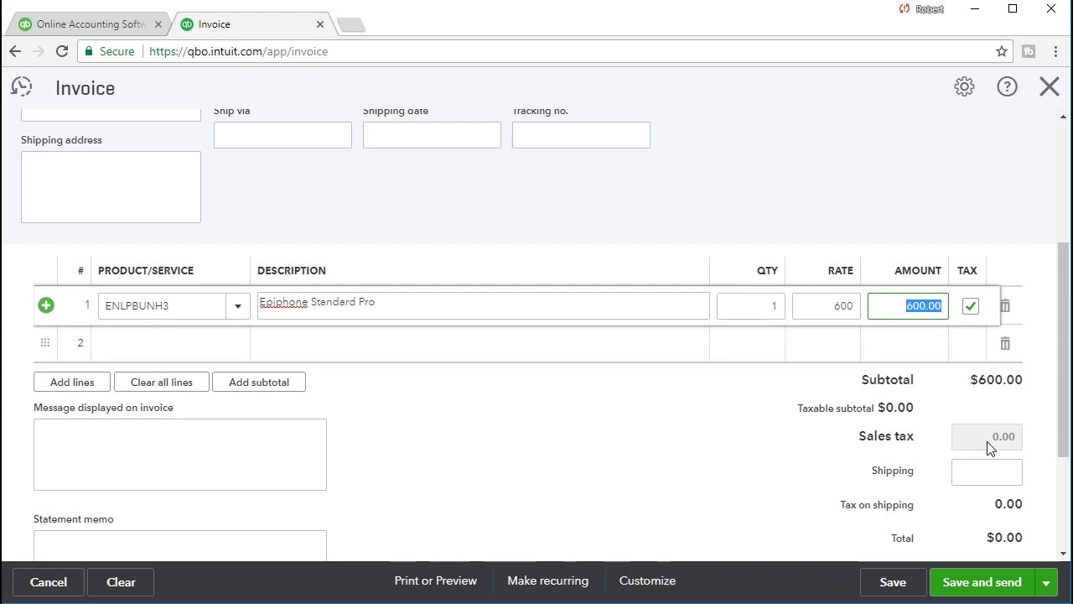
left_click(545, 349)
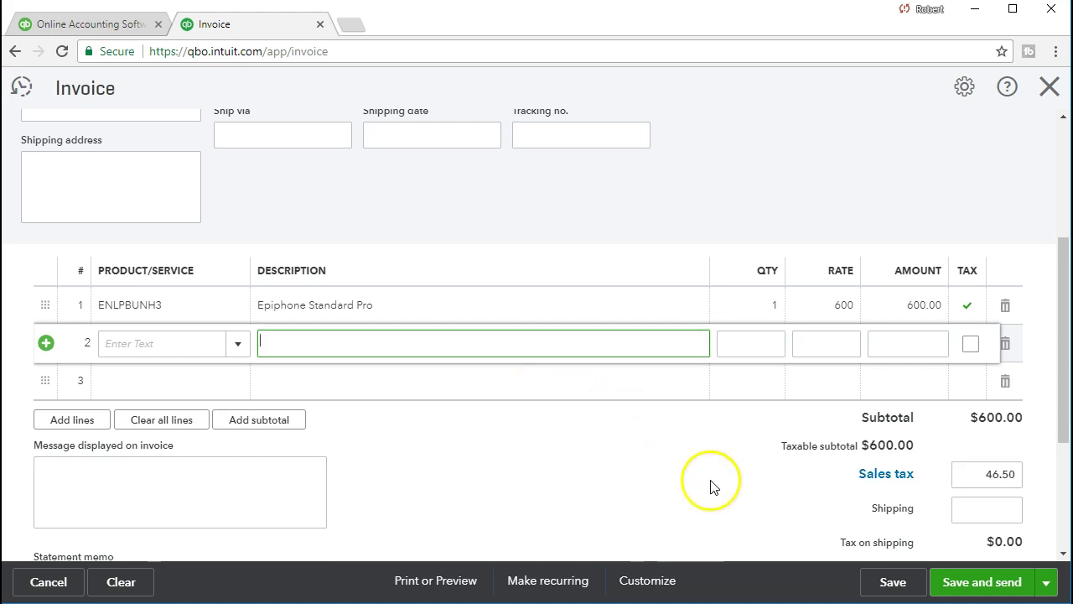
left_click(909, 504)
Step: Switch to Calculator and multiply 600 by .05 to work out the sales tax
left_click_drag(1072, 171, 594, 158)
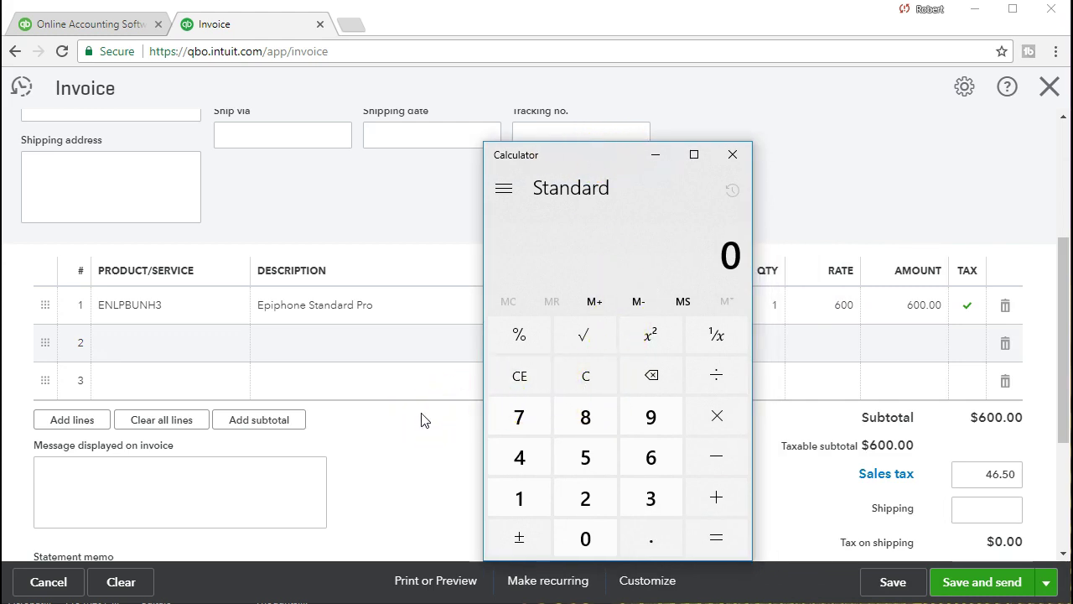
type("600")
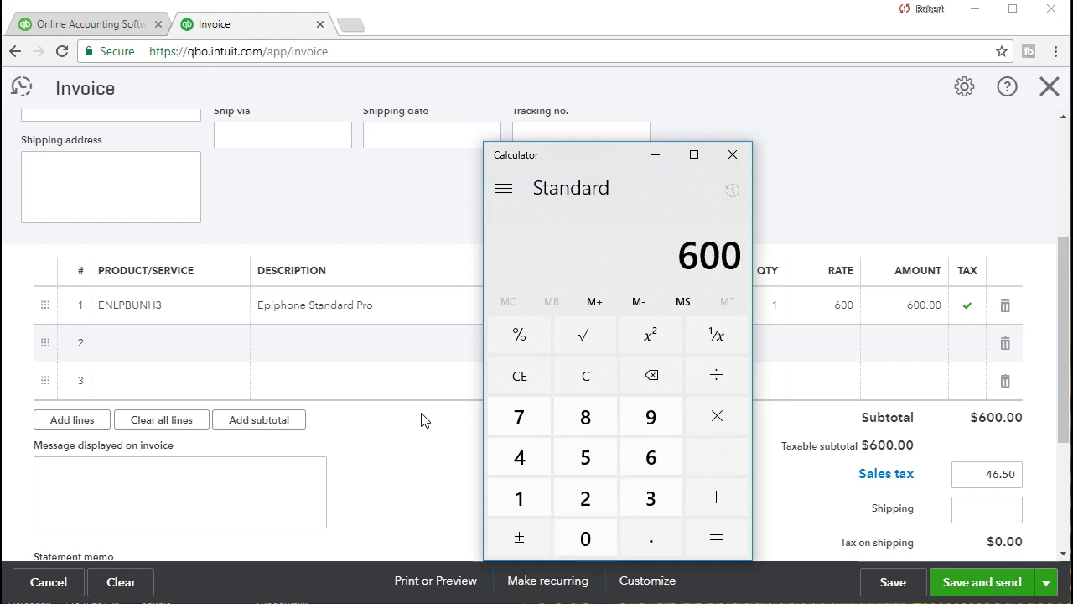
type("*.05")
key("Return")
left_click_drag(587, 179, 1072, 181)
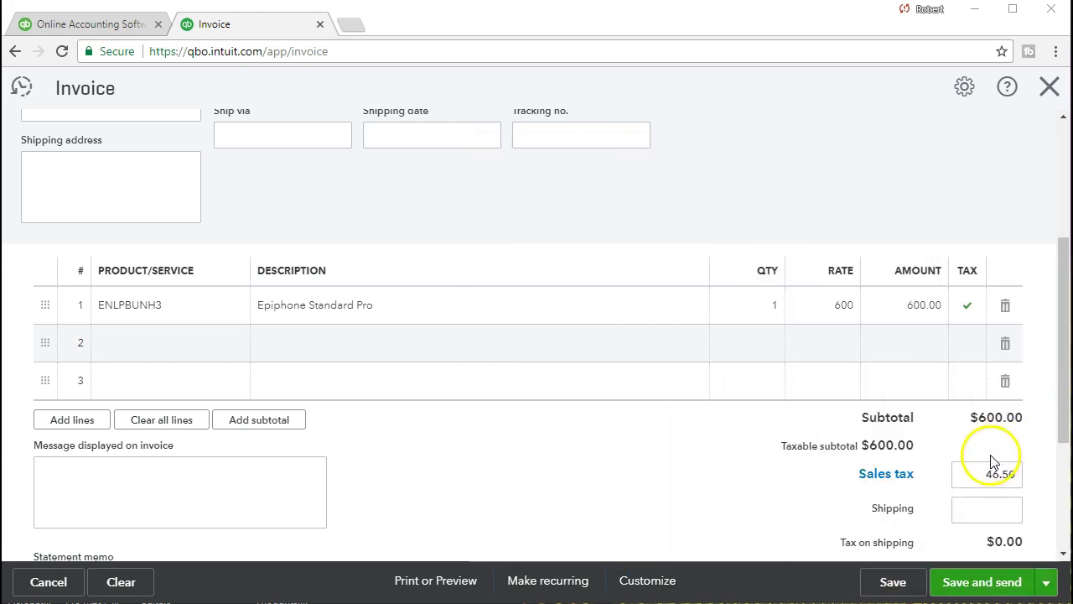
Step: Override the invoice's sales tax amount with 30 and confirm keeping the change
left_click_drag(958, 474, 1048, 473)
type("30")
key("Tab")
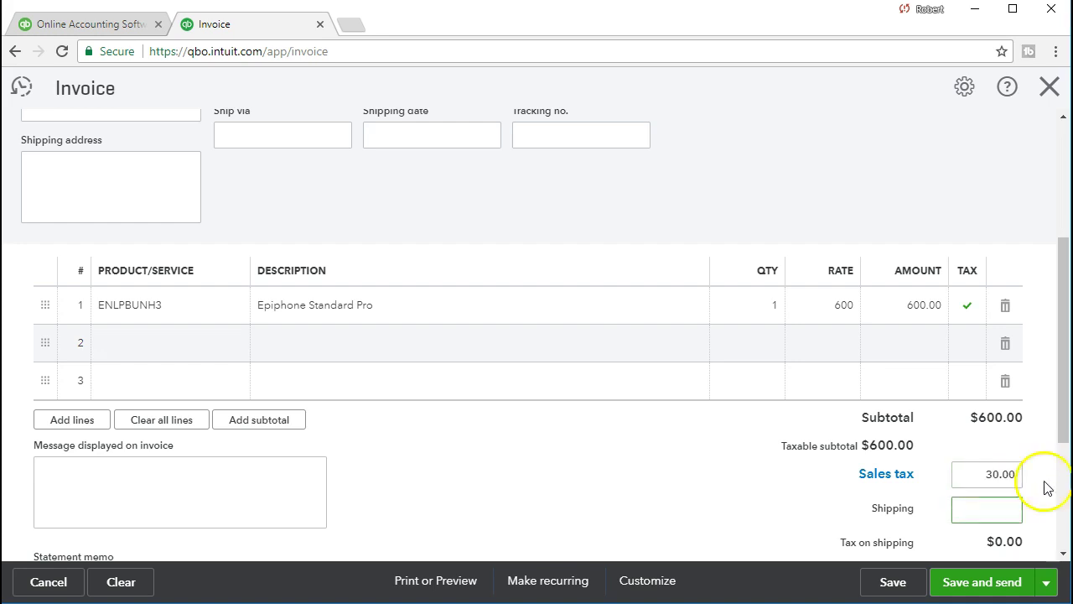
left_click(678, 503)
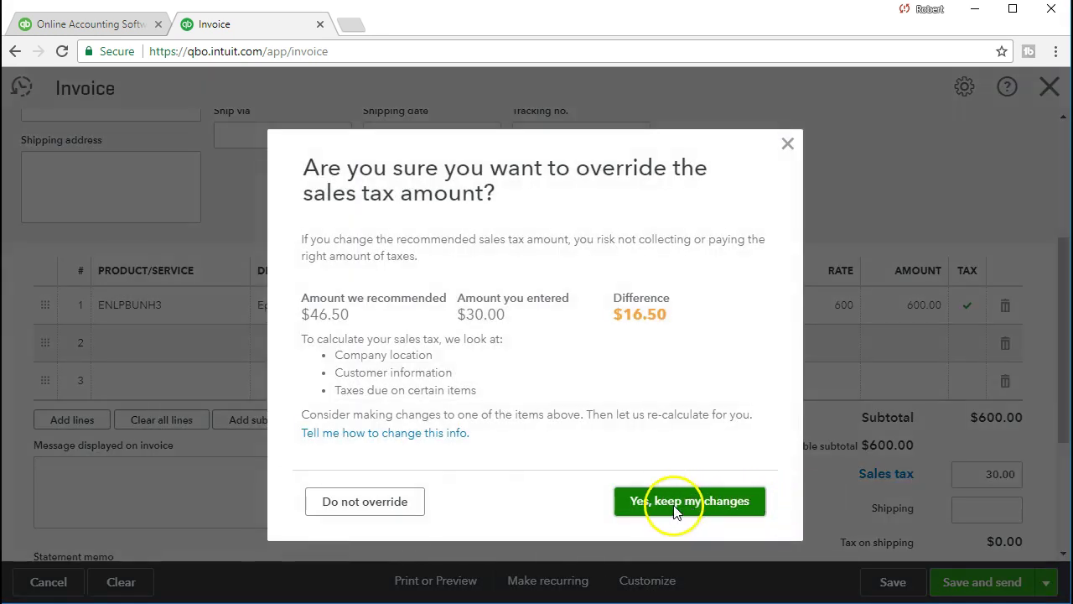
Step: Give "Practice problem" as the Other reason for changing the sales tax amount and send the feedback
left_click(335, 379)
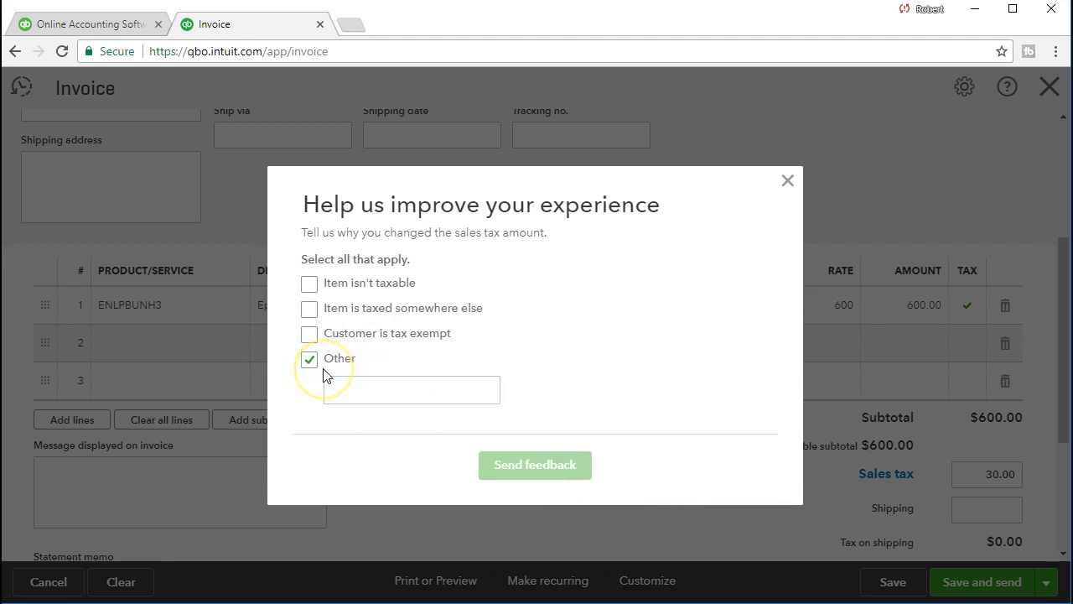
left_click(343, 399)
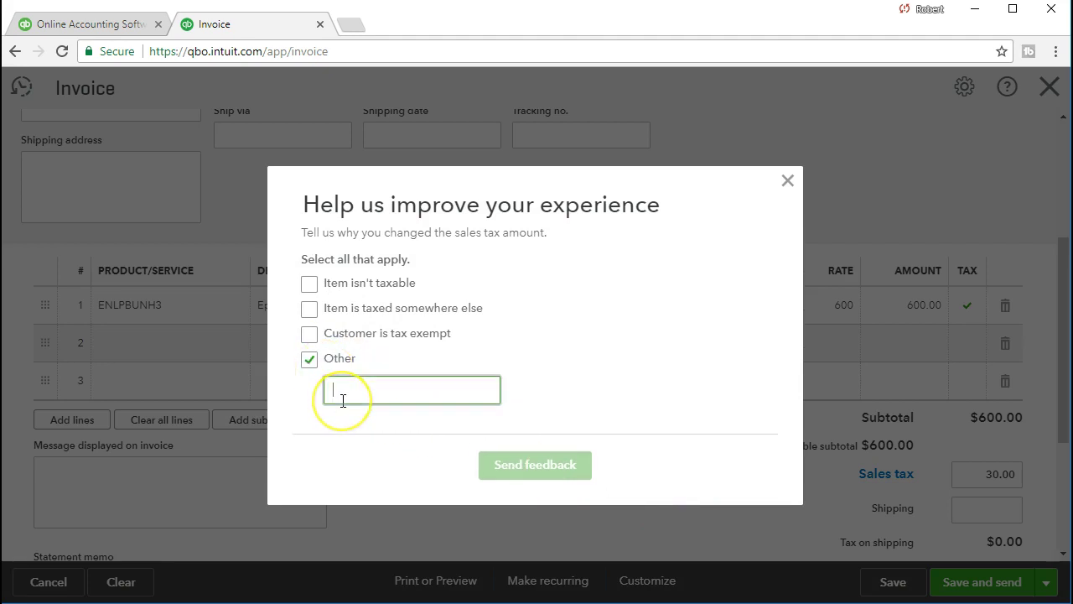
type("pr")
left_click(352, 414)
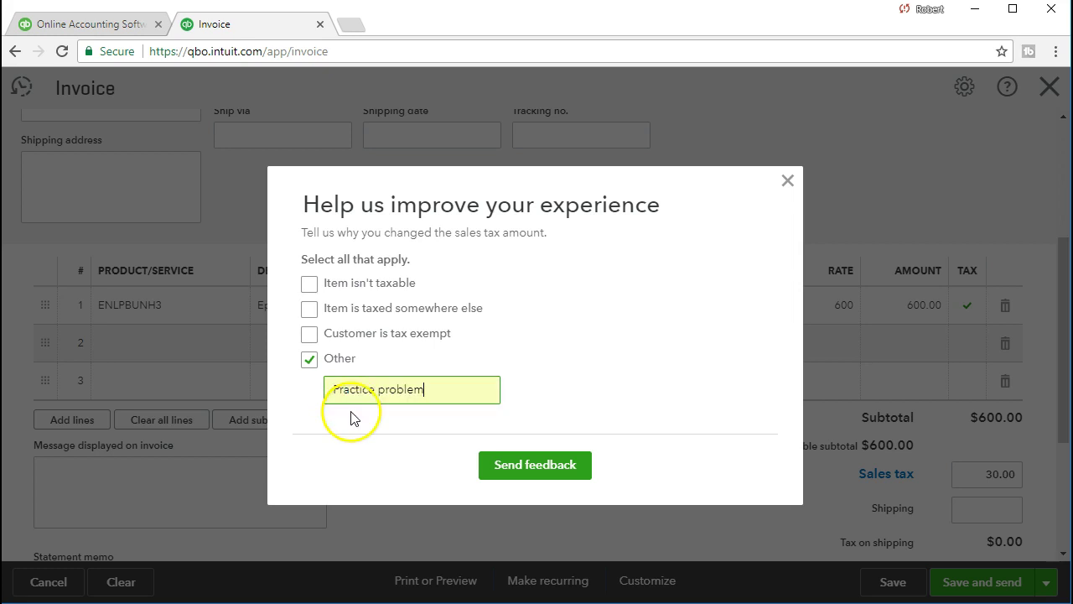
left_click(543, 460)
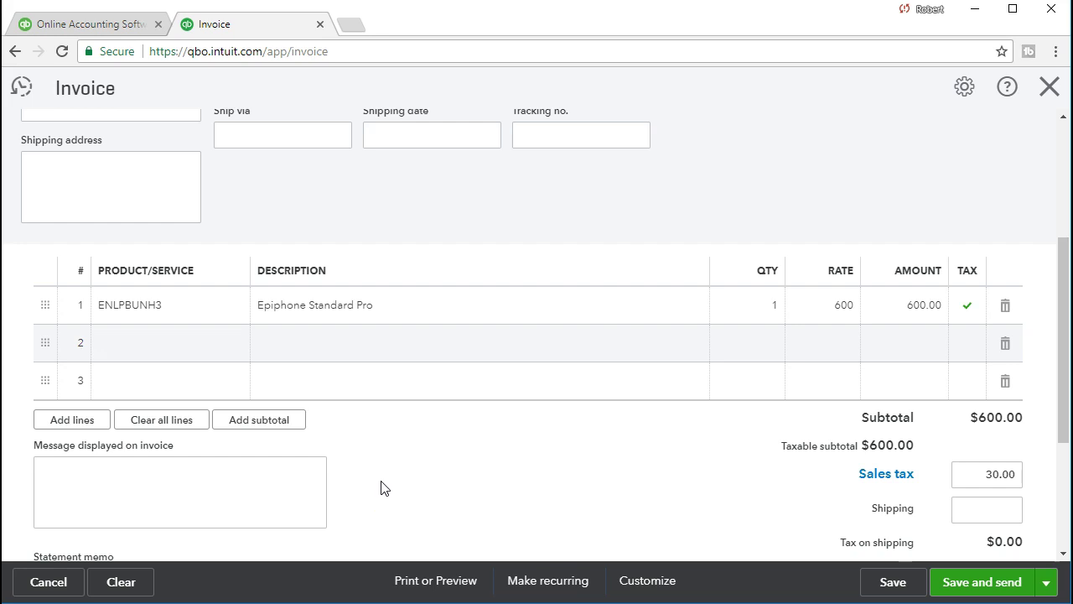
Step: Review the completed Music Stuff Store invoice, save it and close the invoice form
scroll(381, 488, "up", 3)
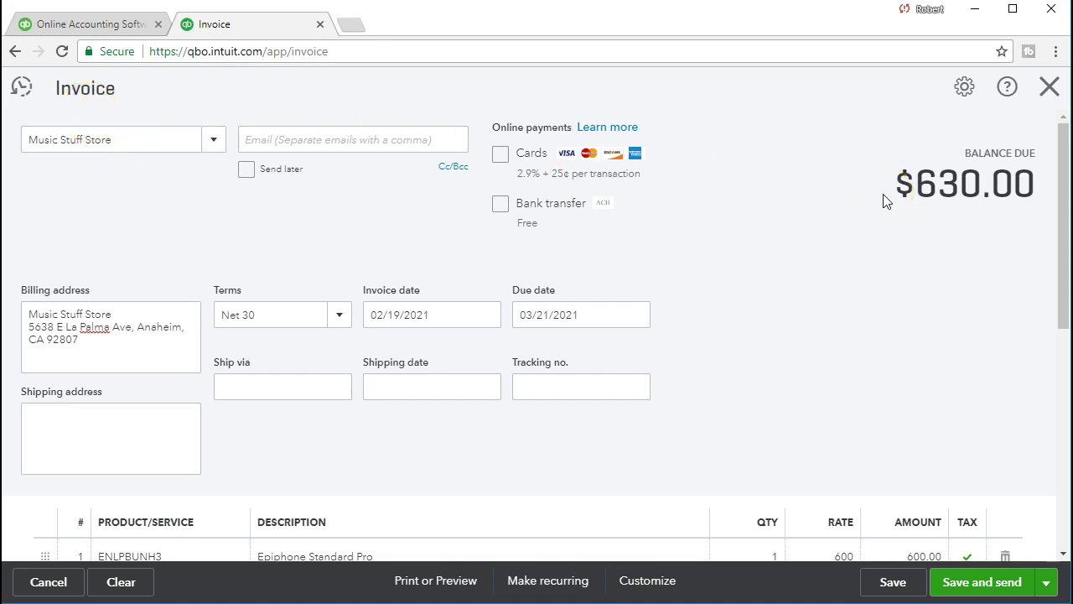
scroll(769, 358, "down", 4)
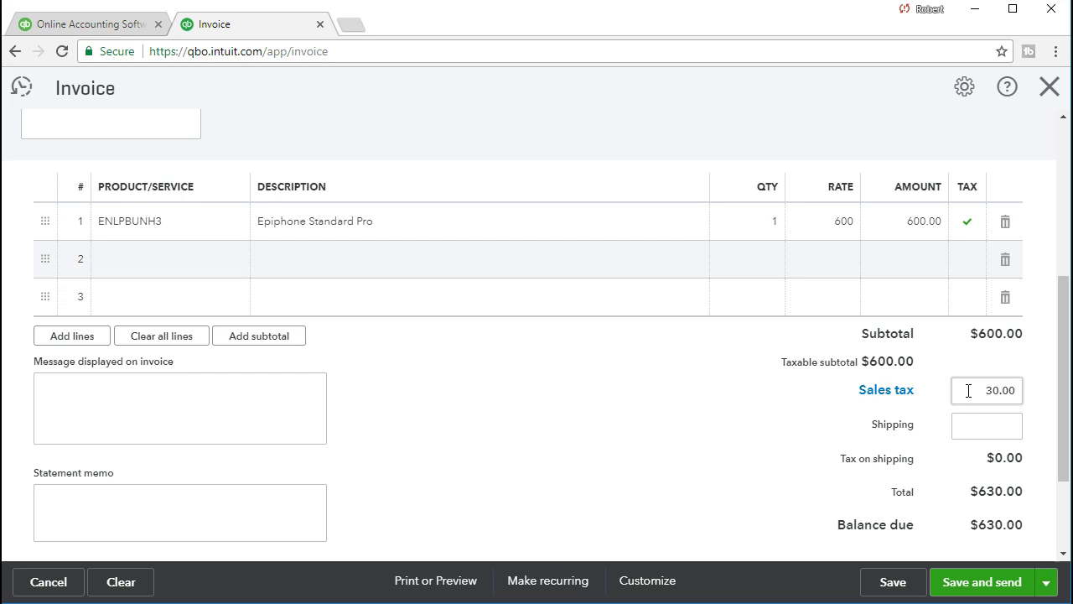
left_click(939, 410)
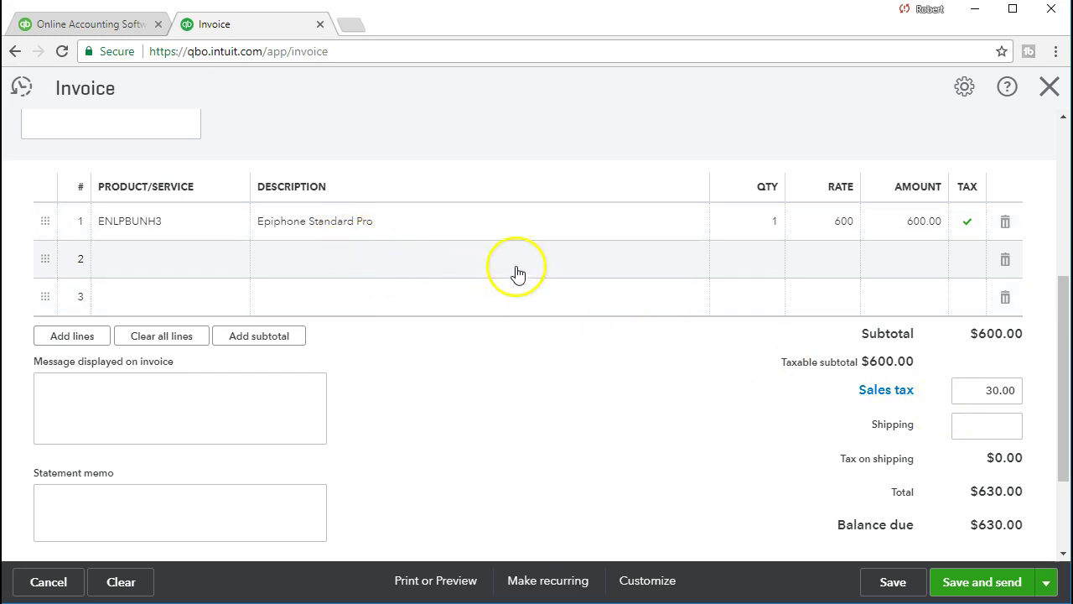
left_click(821, 243)
left_click(479, 232)
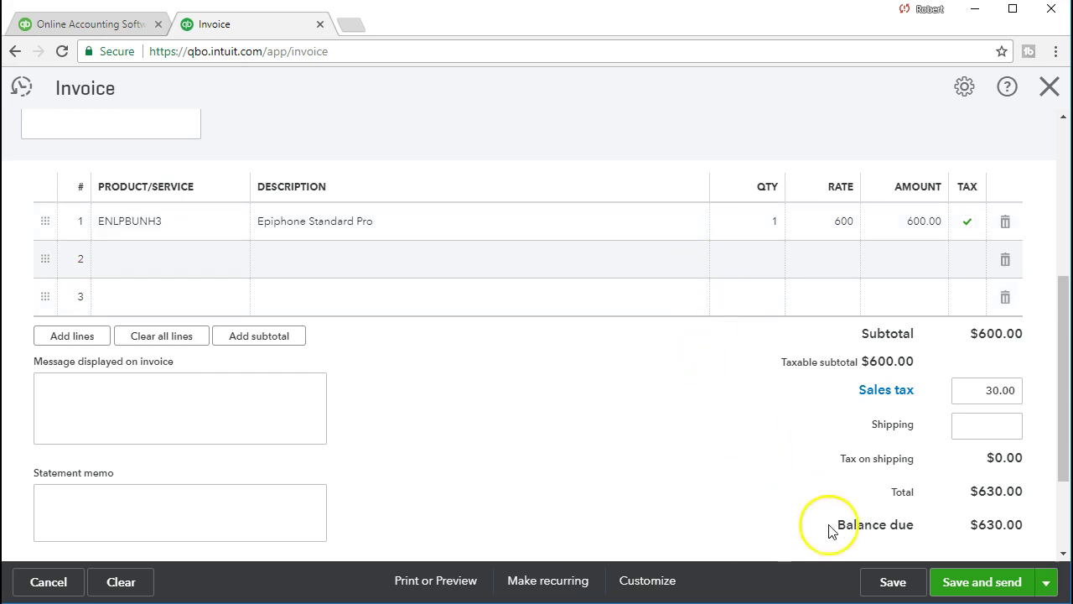
left_click(876, 581)
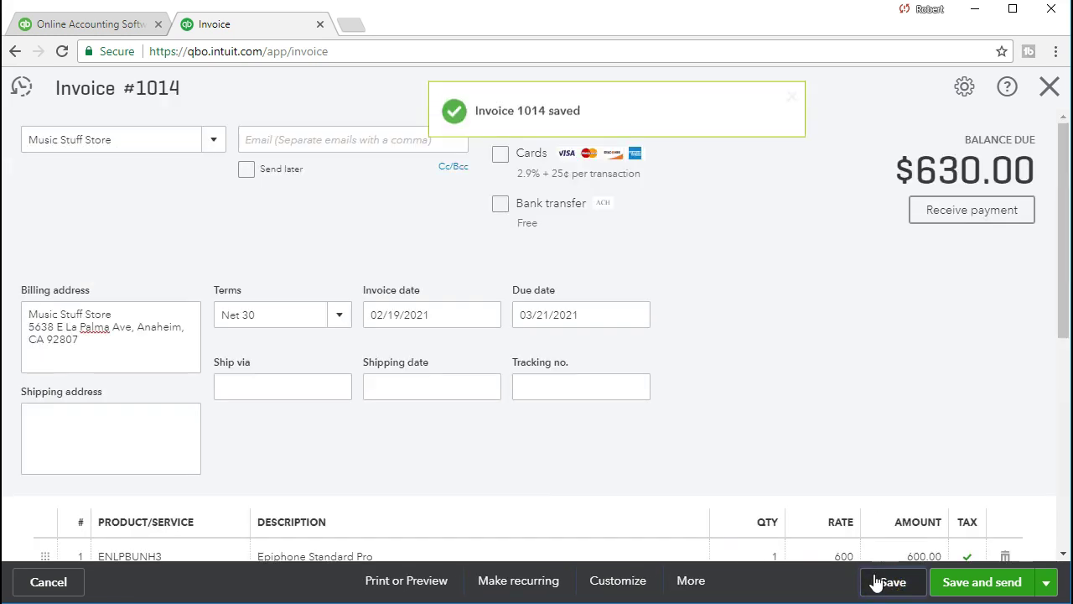
left_click(1048, 87)
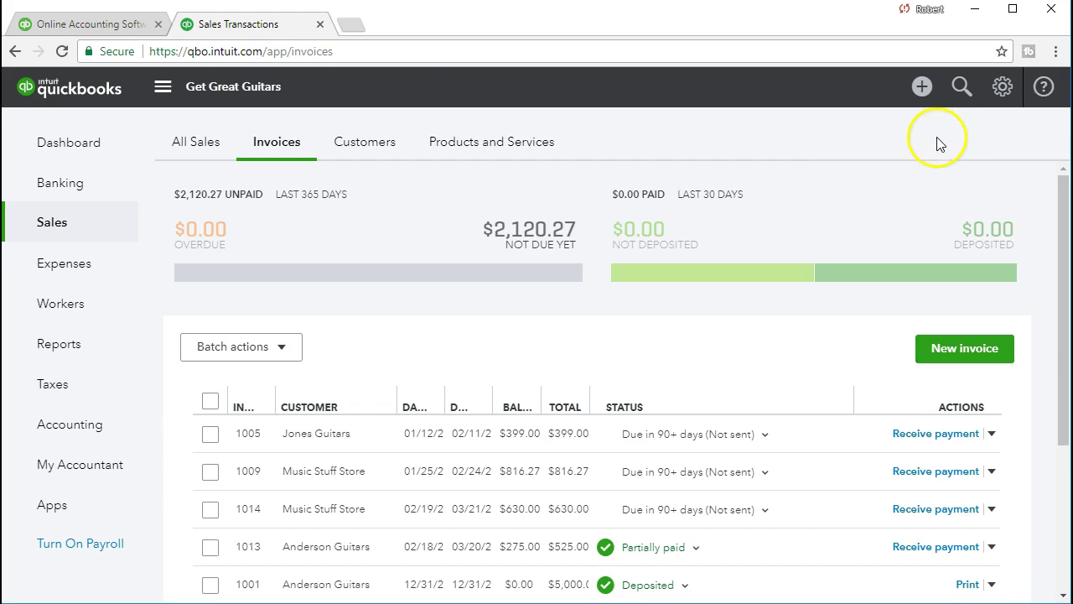
Step: Start a new invoice and choose Smith Guitars as its customer, leaving the email blank
left_click(936, 360)
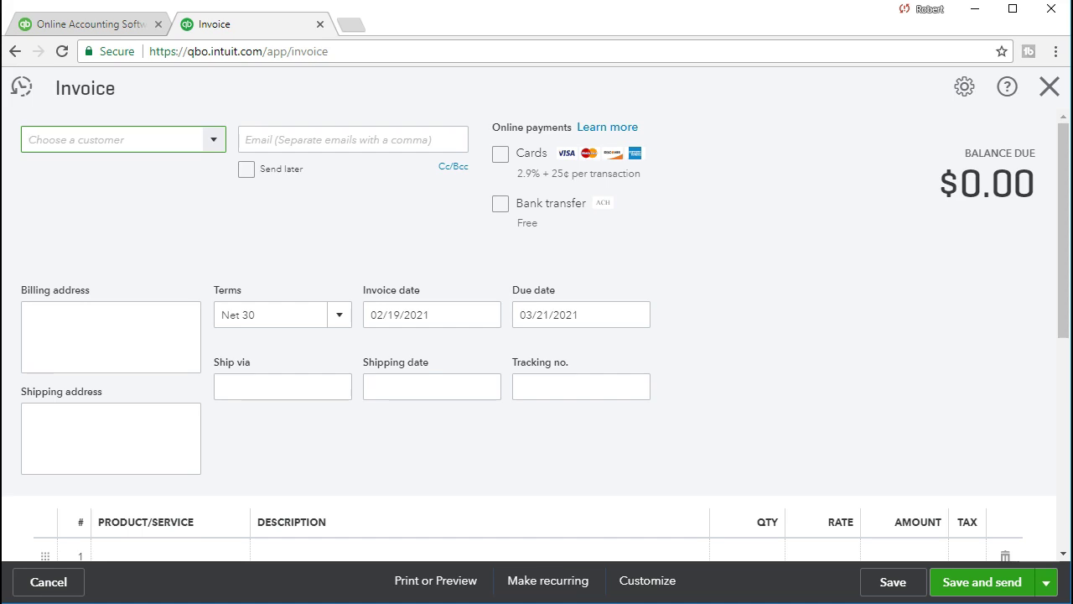
left_click(144, 140)
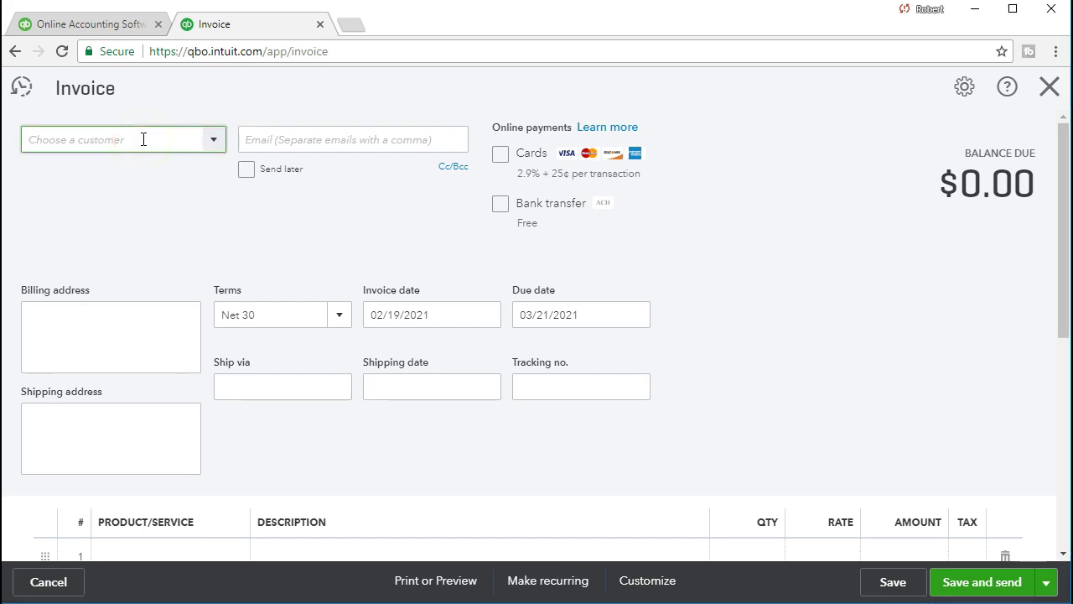
left_click(214, 143)
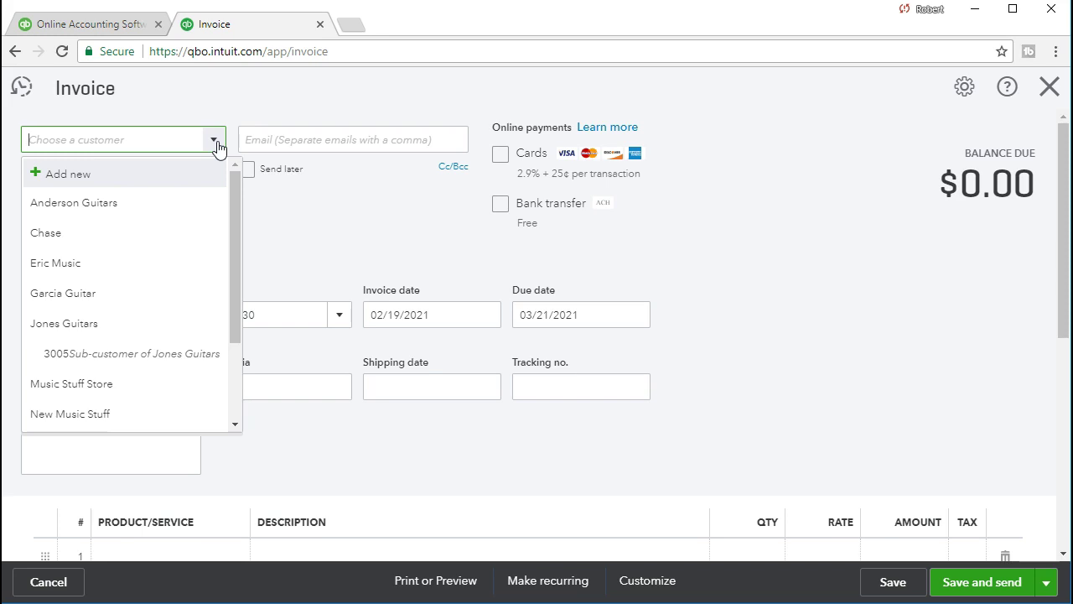
type("Stim")
key("BackSpace")
type("th Guitars")
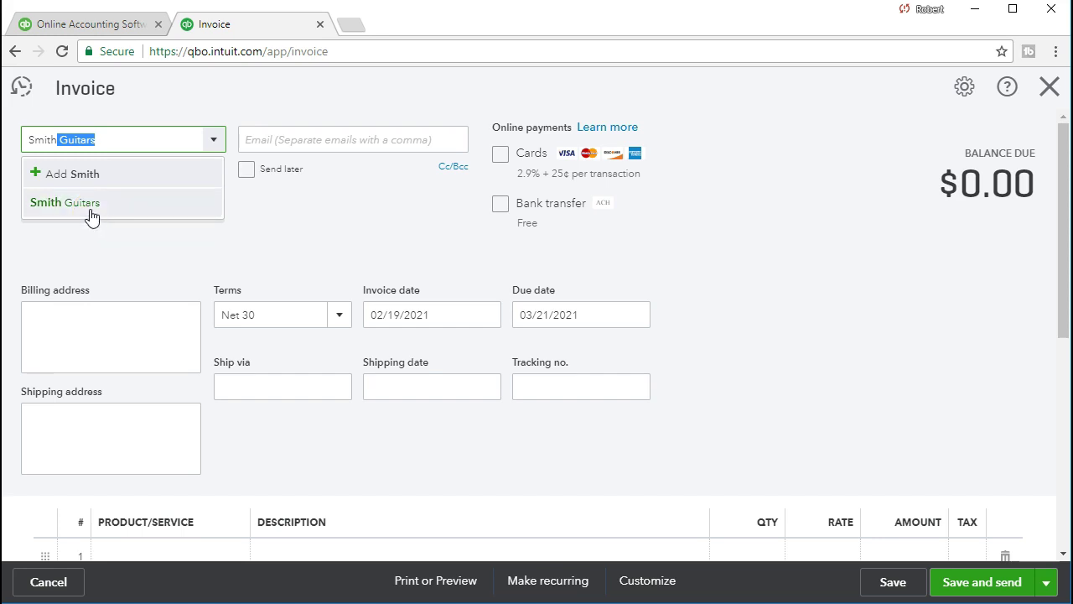
left_click(93, 202)
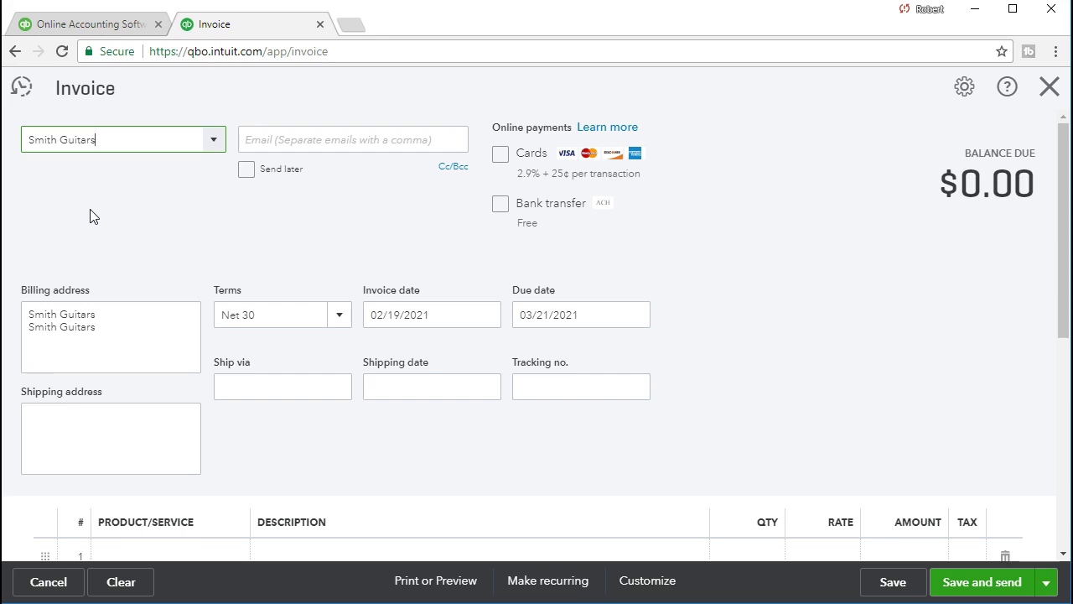
key("Tab")
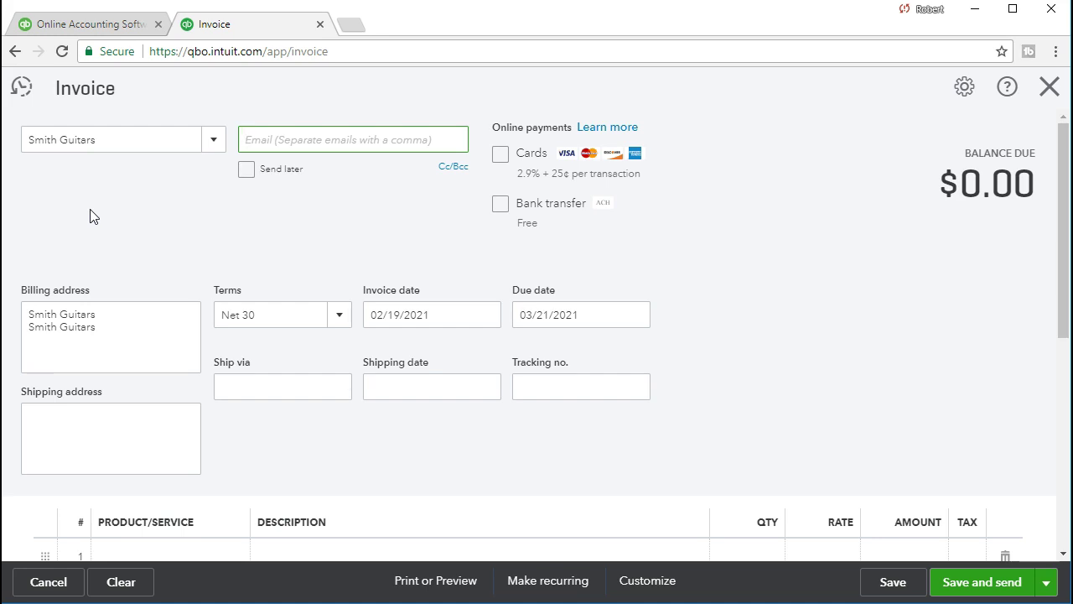
left_click(94, 217)
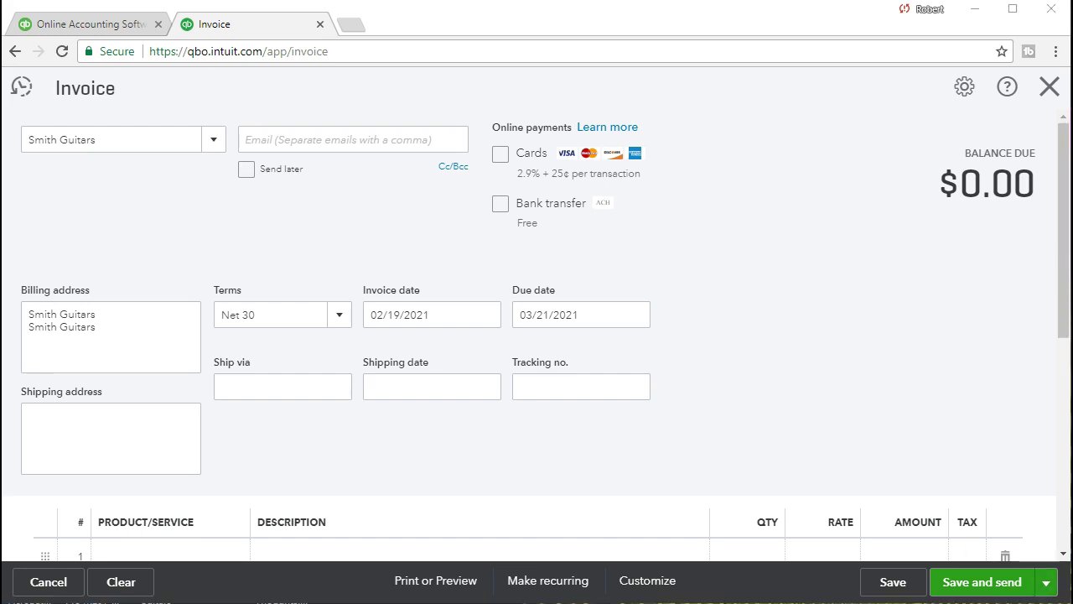
Step: Replace the duplicate second line of the billing address with the customer's street address, city, state and ZIP code
left_click(116, 321)
key("BackSpace")
key("BackSpace")
key("BackSpace")
key("BackSpace")
key("BackSpace")
key("BackSpace")
key("BackSpace")
key("BackSpace")
key("BackSpace")
key("BackSpace")
key("BackSpace")
key("BackSpace")
key("BackSpace")
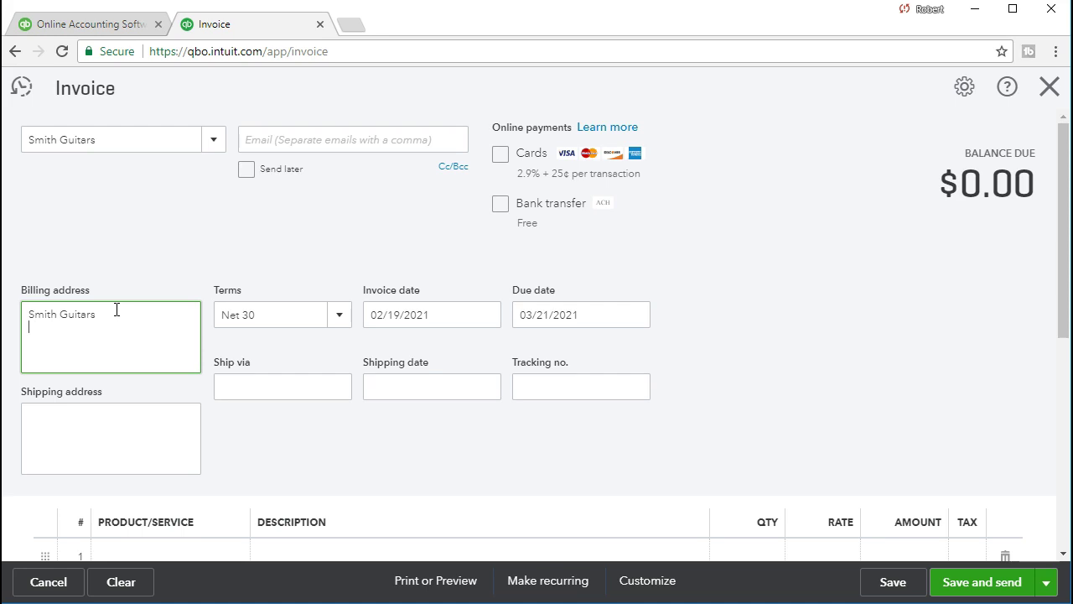
type("5638 E La Palma Ave, Anaheim, CA 92807")
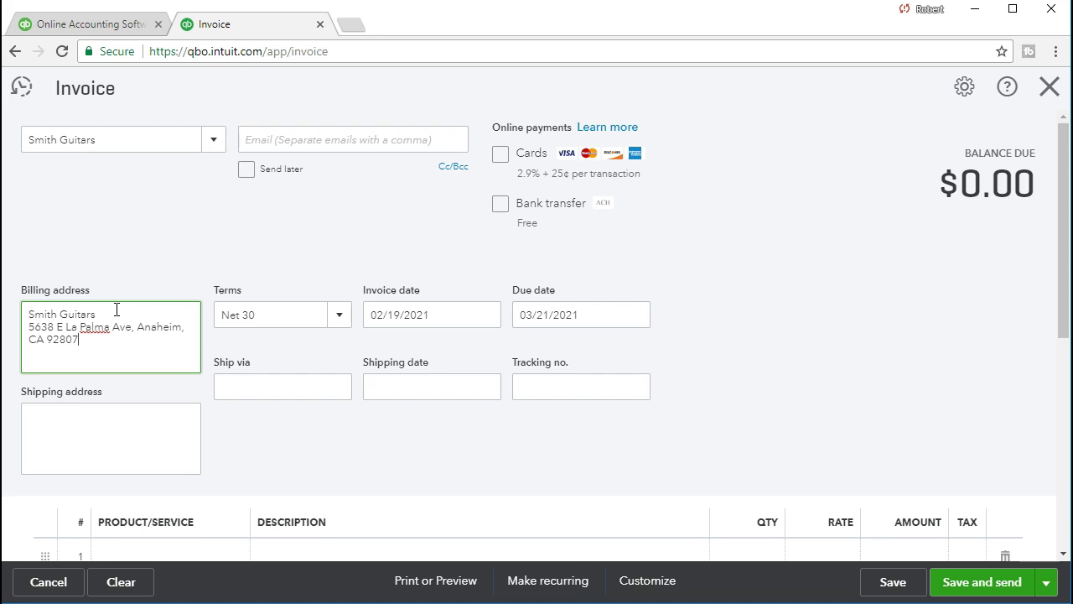
Step: Set the invoice date to 02/20/2021, keeping the Net 30 terms and accepting the recalculated due date
key("Tab")
key("Tab")
key("Tab")
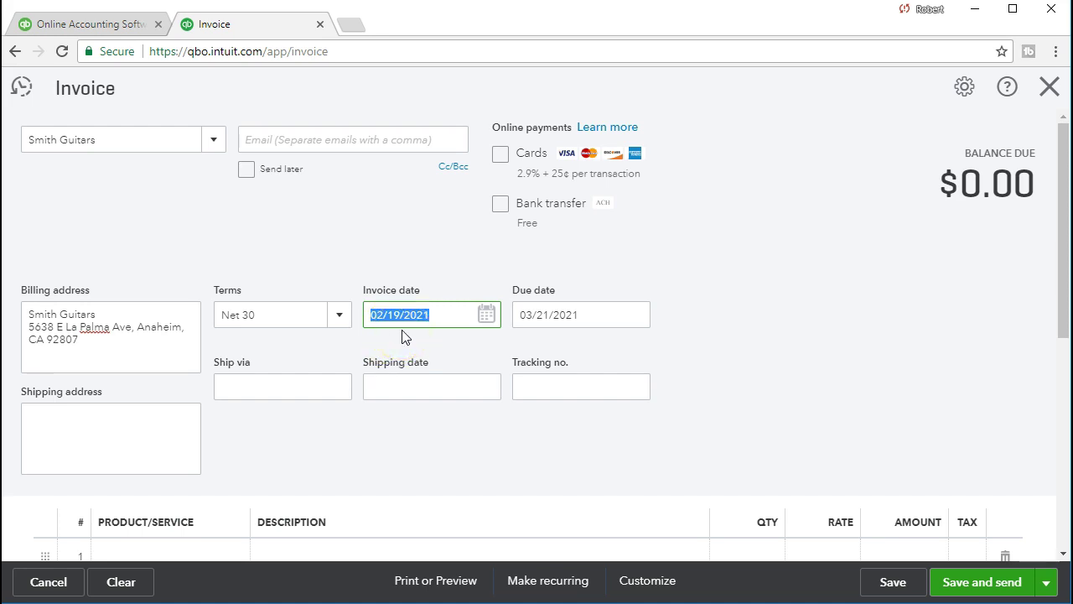
key("plus")
key("Tab")
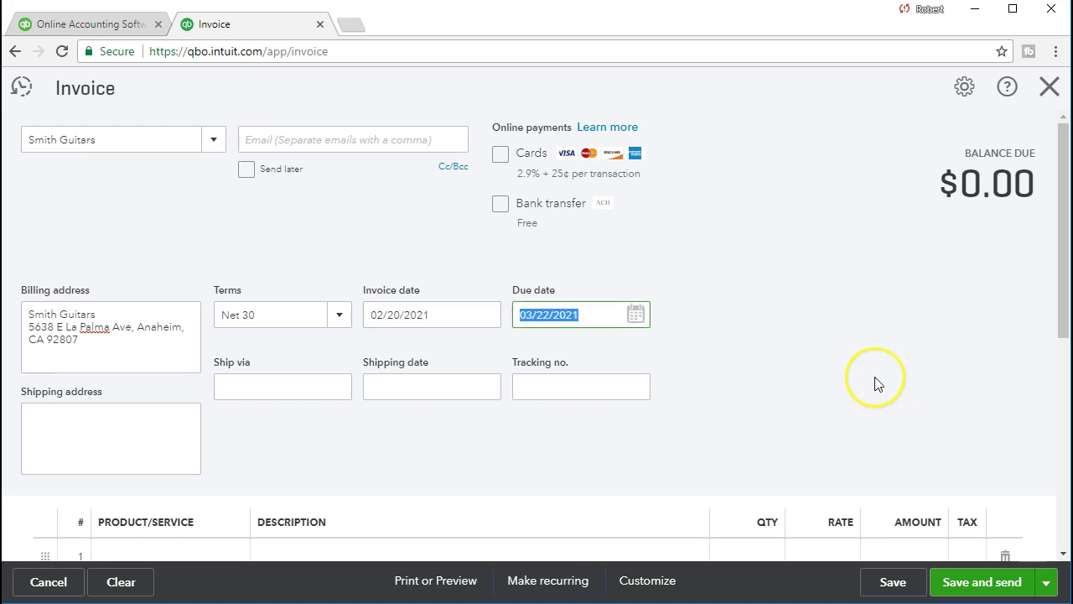
key("Tab")
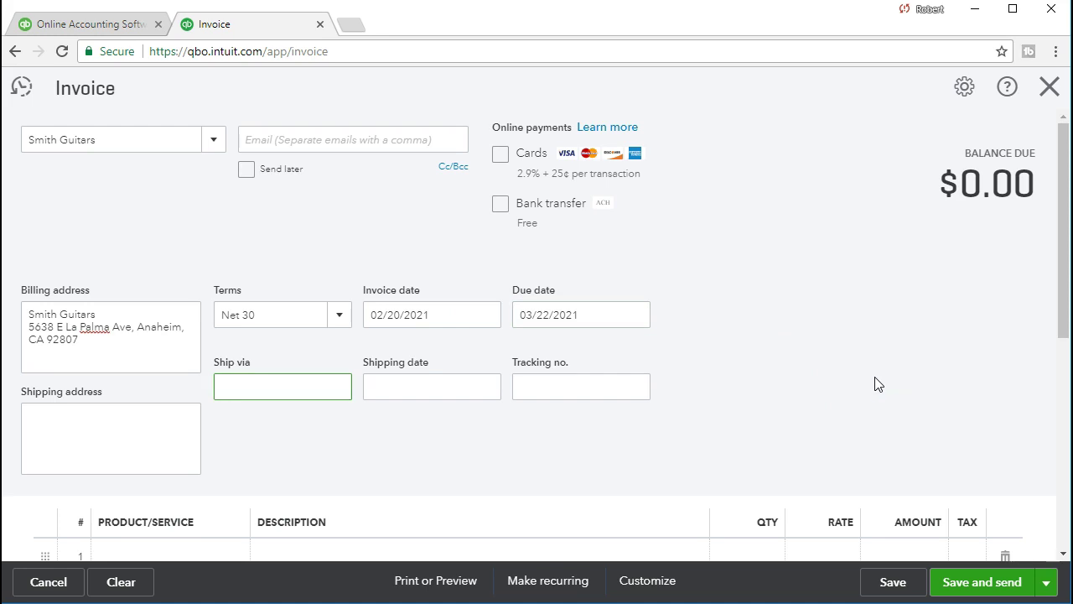
Step: Choose product WILDKAT for the invoice's first line, leaving the shipping details blank
scroll(874, 384, "down", 2)
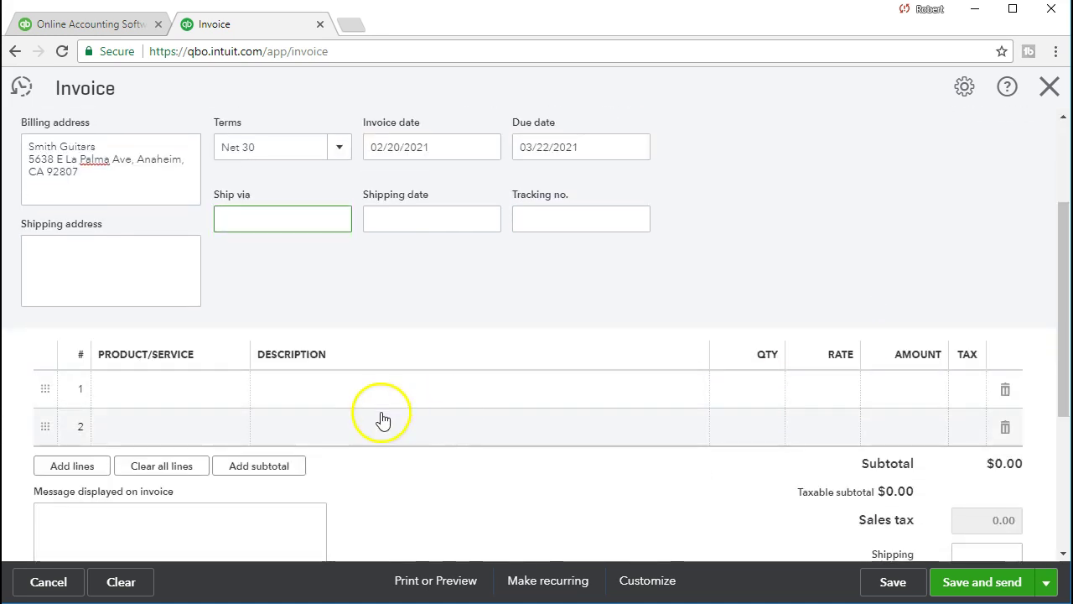
left_click(179, 399)
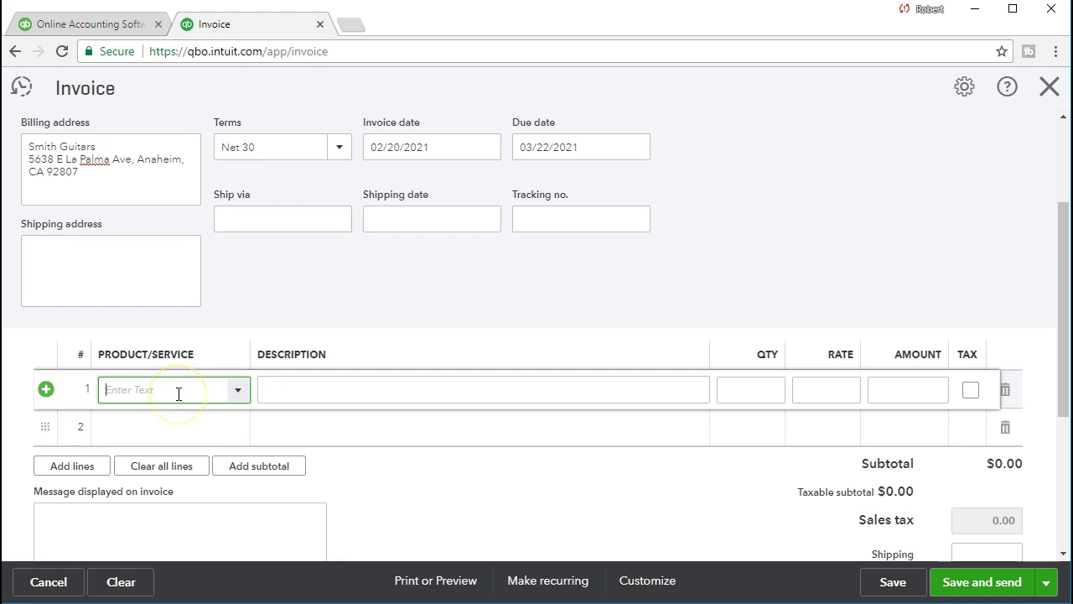
left_click(244, 394)
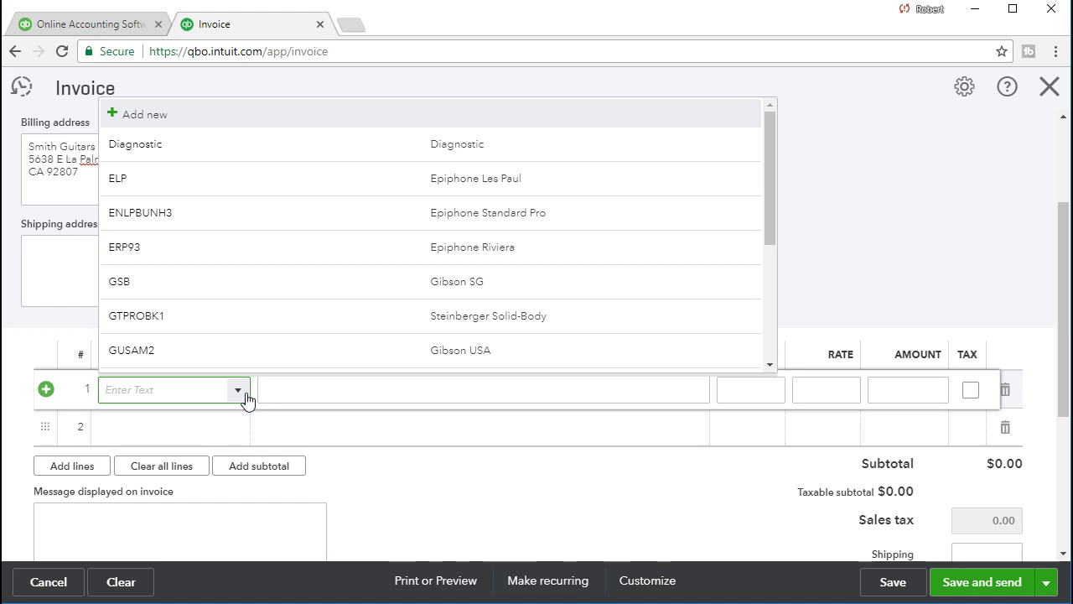
type("Wil")
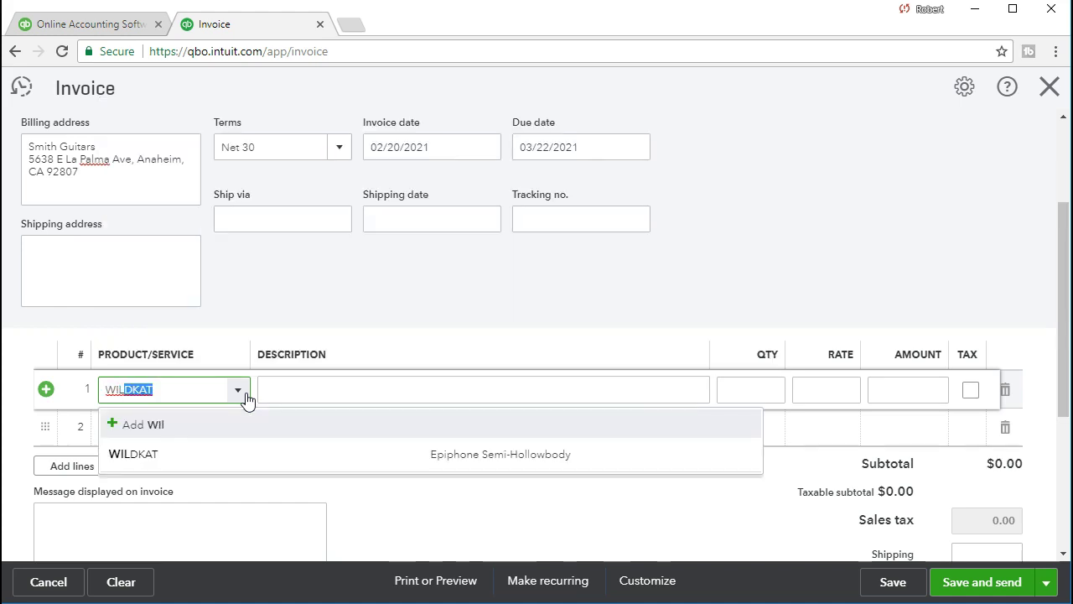
left_click(192, 460)
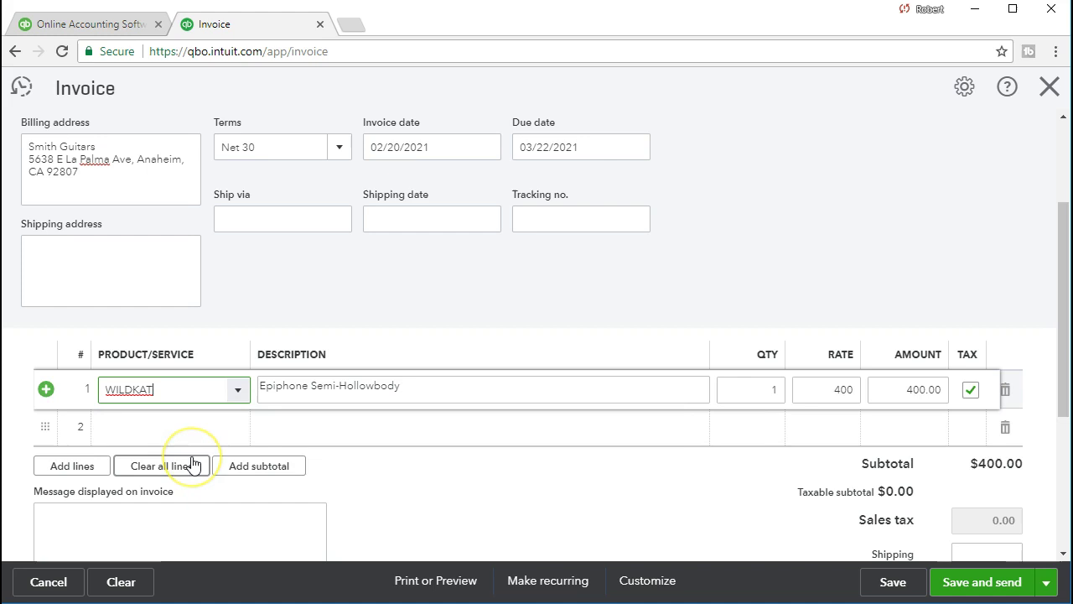
Step: Accept the default description, quantity, rate and amount on the Epiphone Semi-Hollowbody line and commit it so the sales tax is calculated
key("Tab")
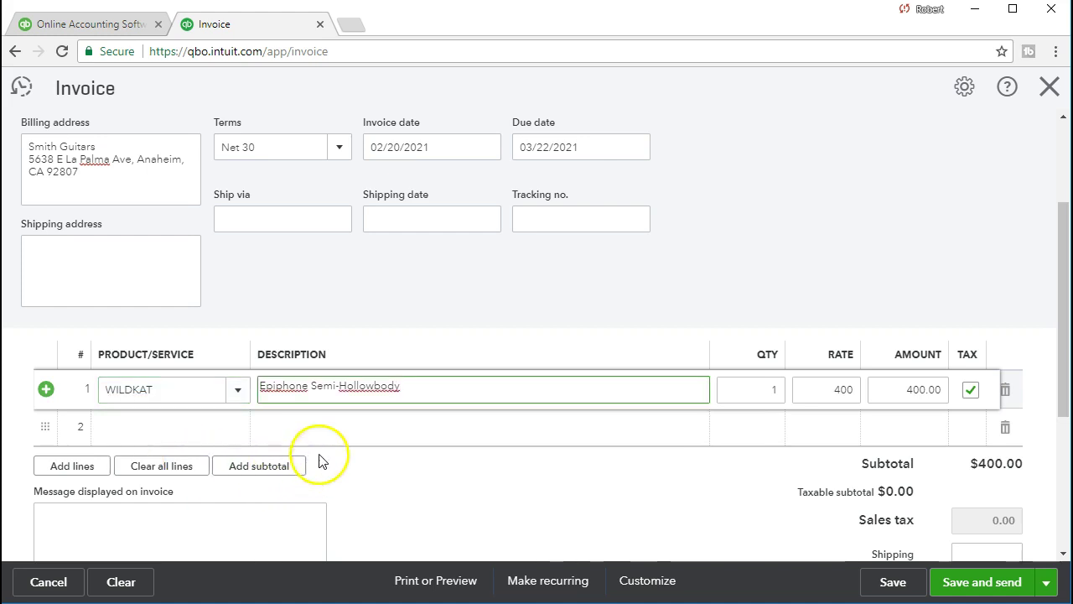
key("Tab")
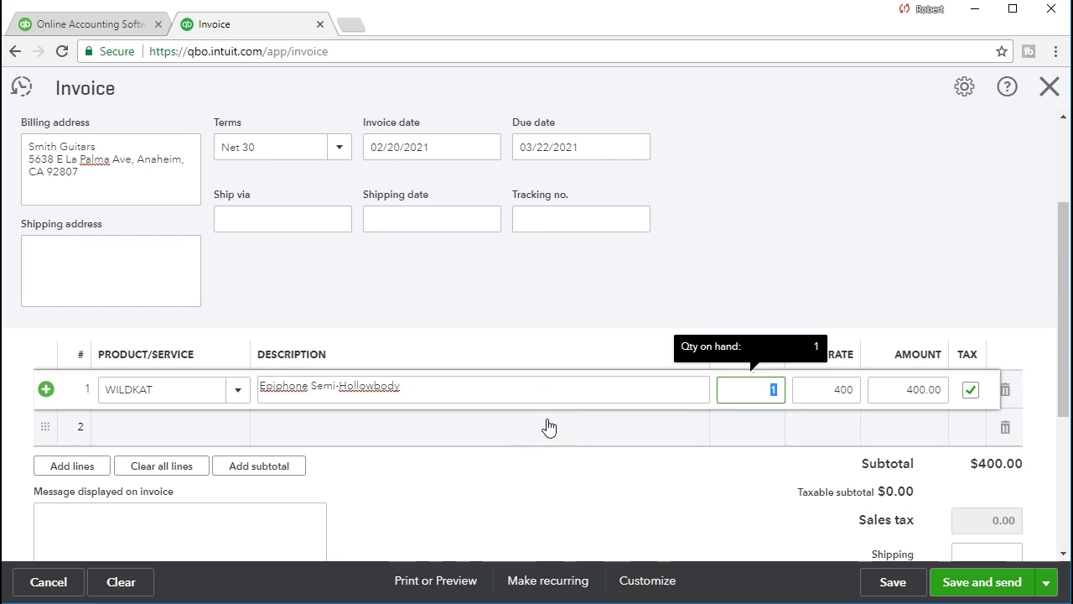
key("Tab")
key("Tab")
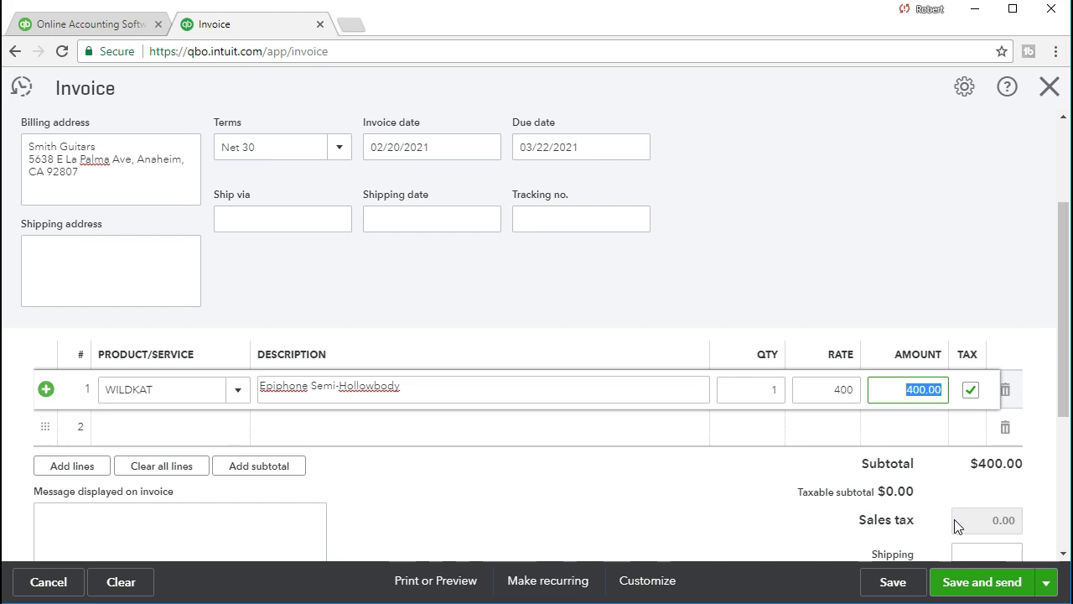
left_click(475, 436)
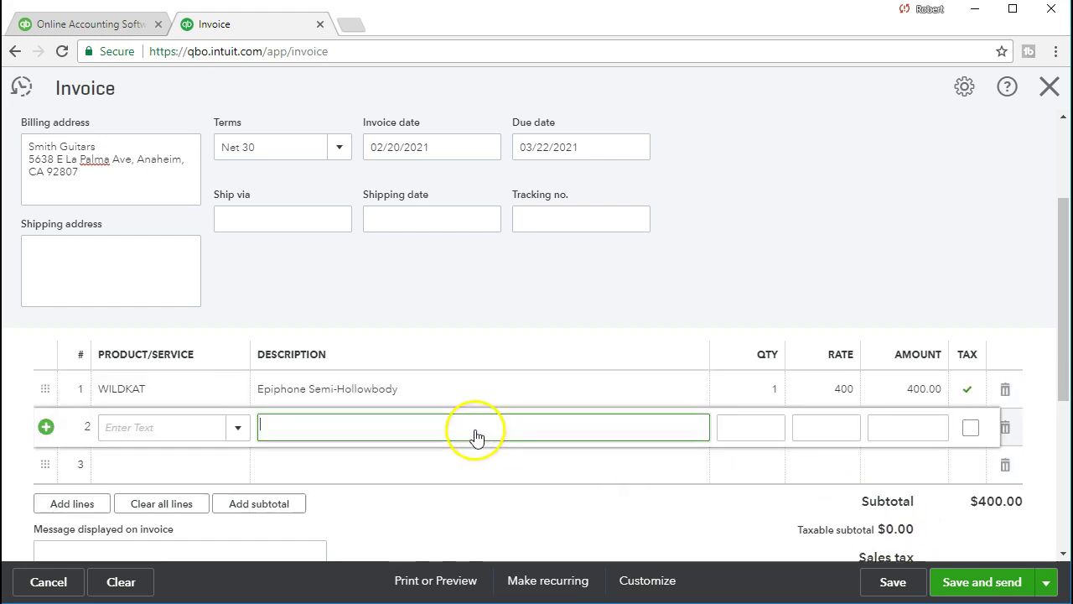
scroll(716, 470, "down", 1)
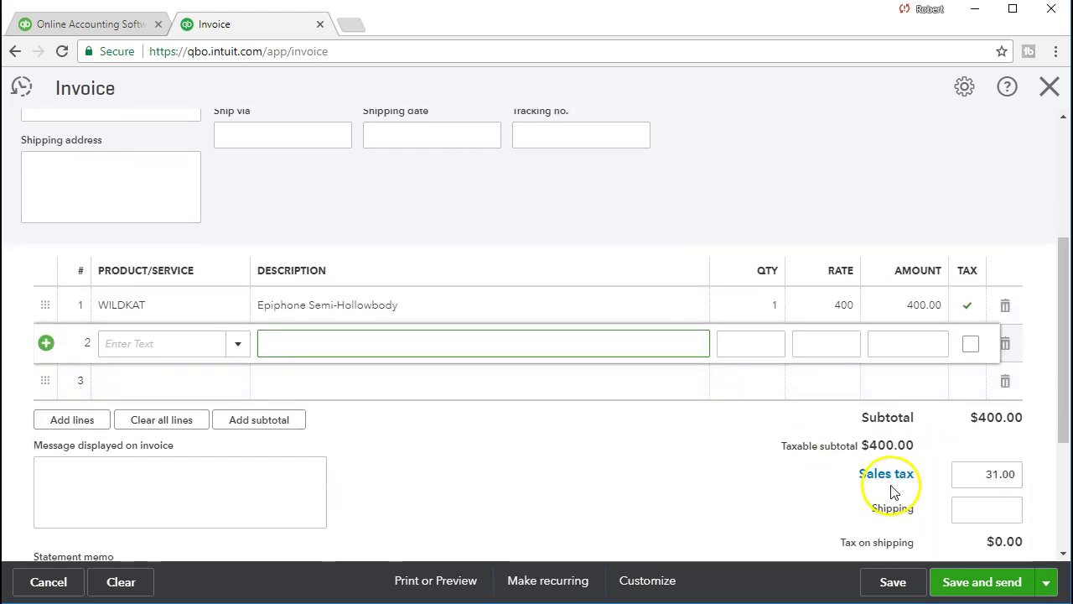
Step: Switch to Calculator, clear the previous result and multiply 400 by 0.05 to work out the sales tax
key("alt+Tab")
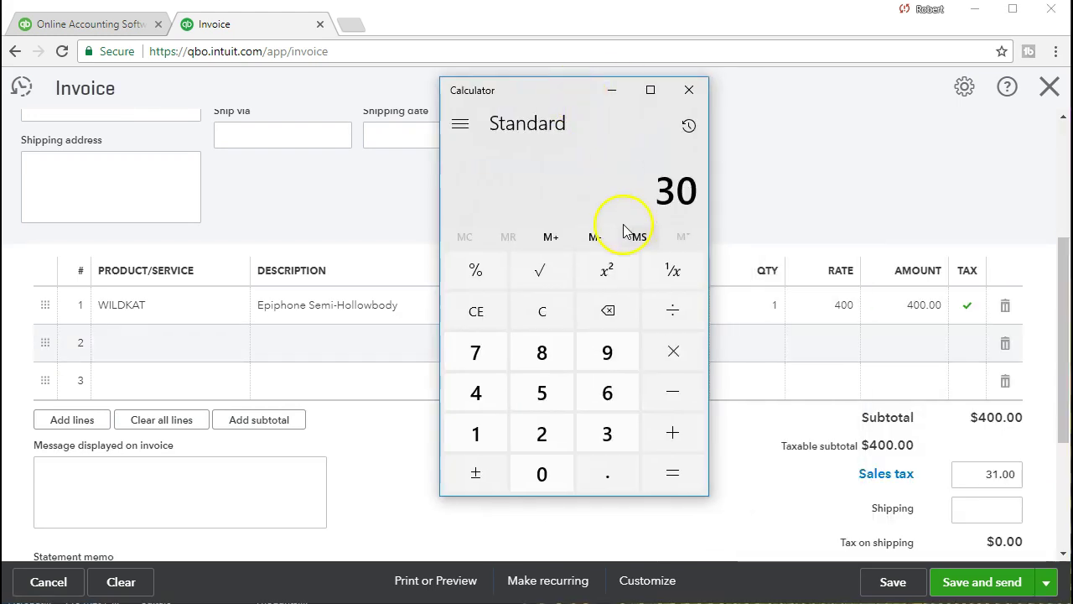
left_click(542, 311)
type("400")
key("asterisk")
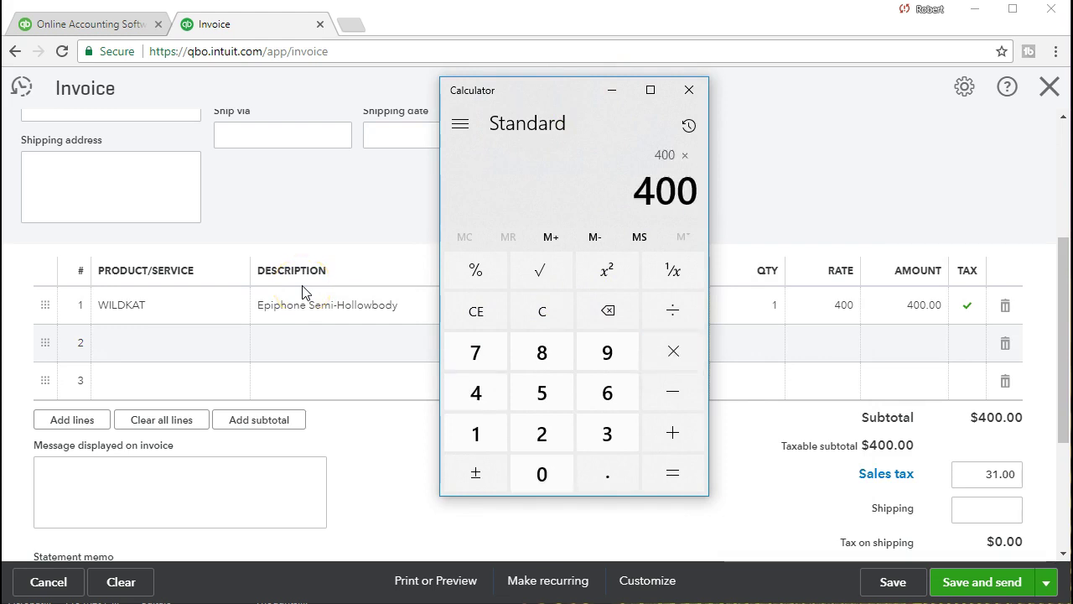
type("0.05")
key("Return")
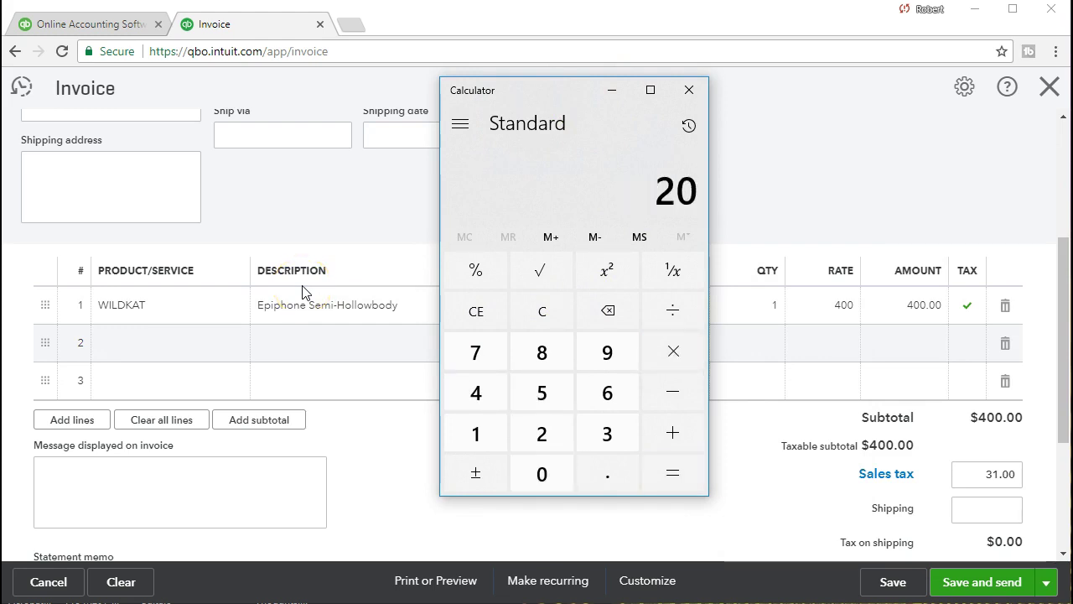
Step: Move the calculator aside, override the invoice's sales tax with 20.00 and keep the changed amount
left_click_drag(549, 95, 1072, 109)
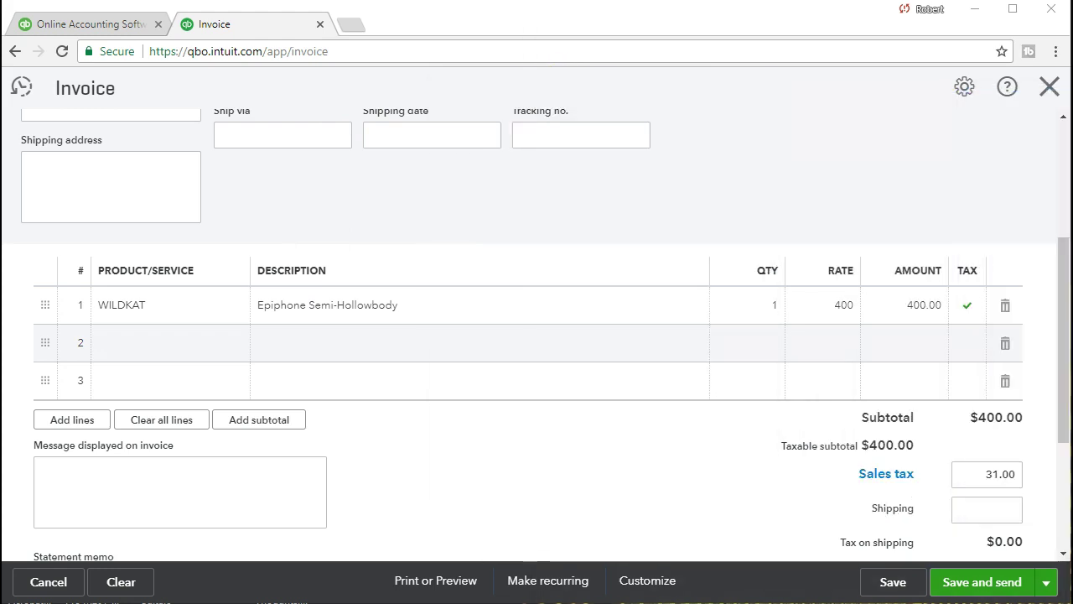
left_click(956, 474)
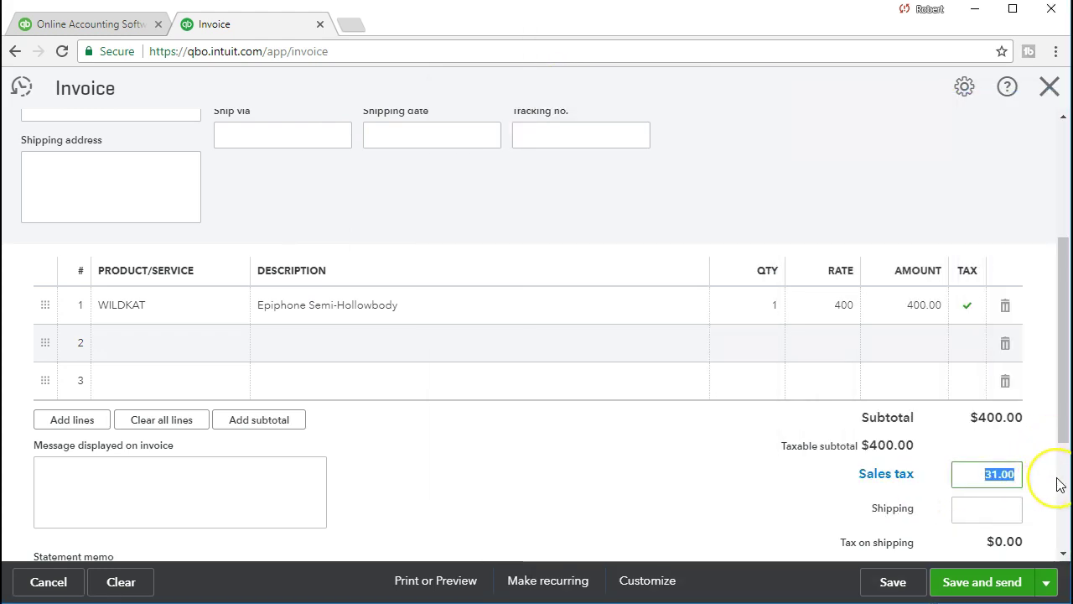
type("20")
key("Tab")
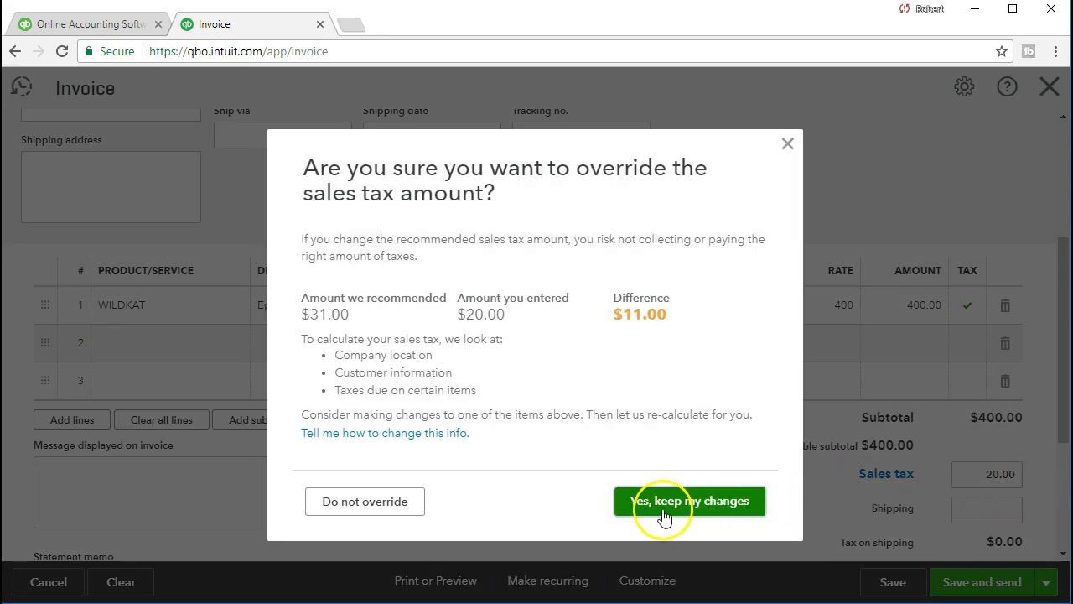
left_click(664, 511)
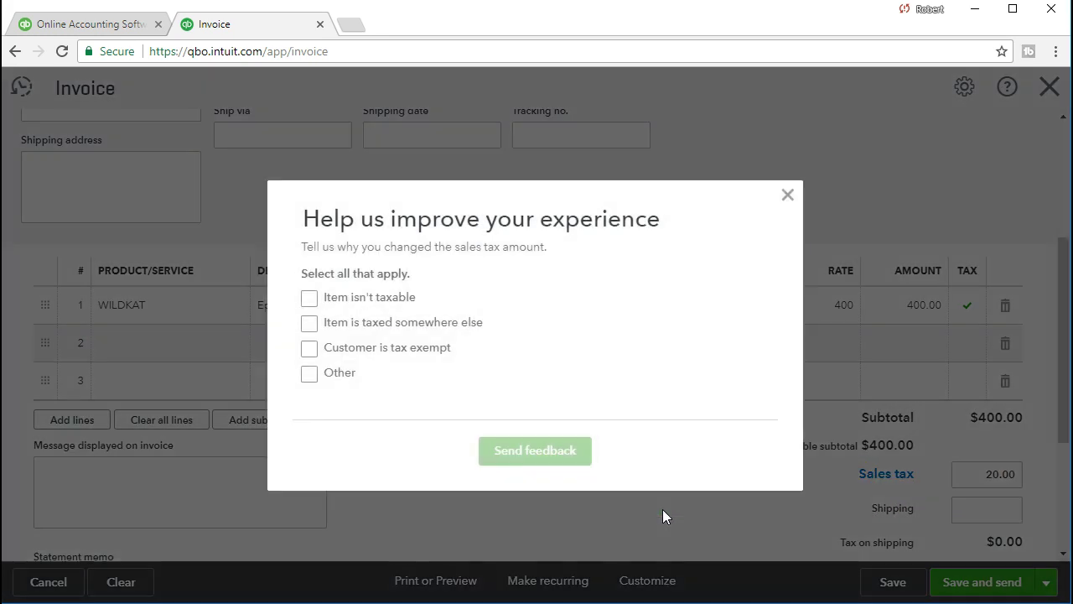
Step: Give "Other" with the explanation "Practice problem" as the reason for changing the sales tax and send the feedback
left_click(309, 360)
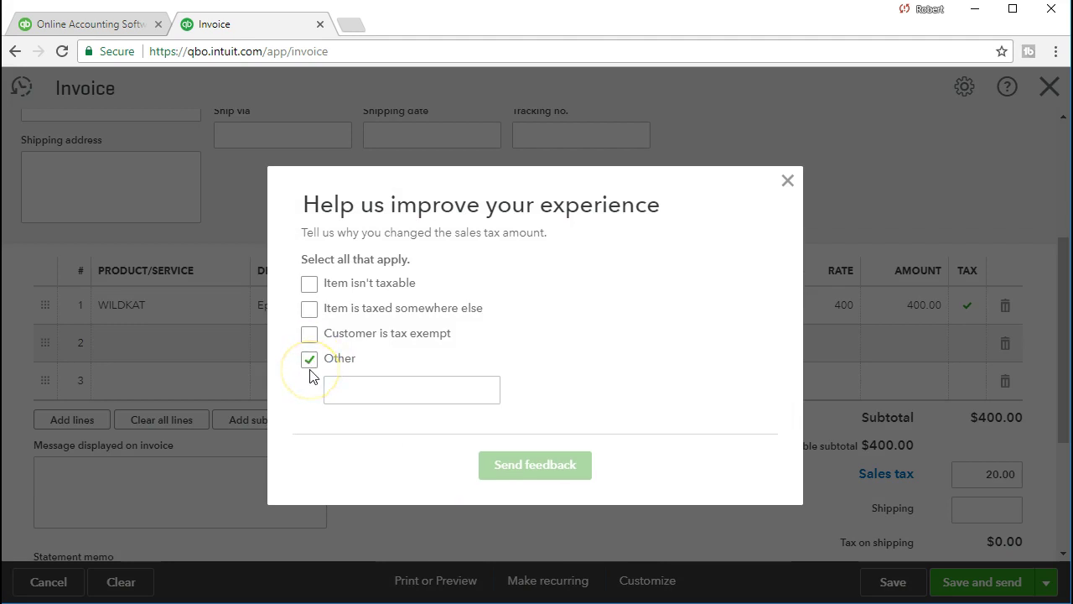
left_click(379, 395)
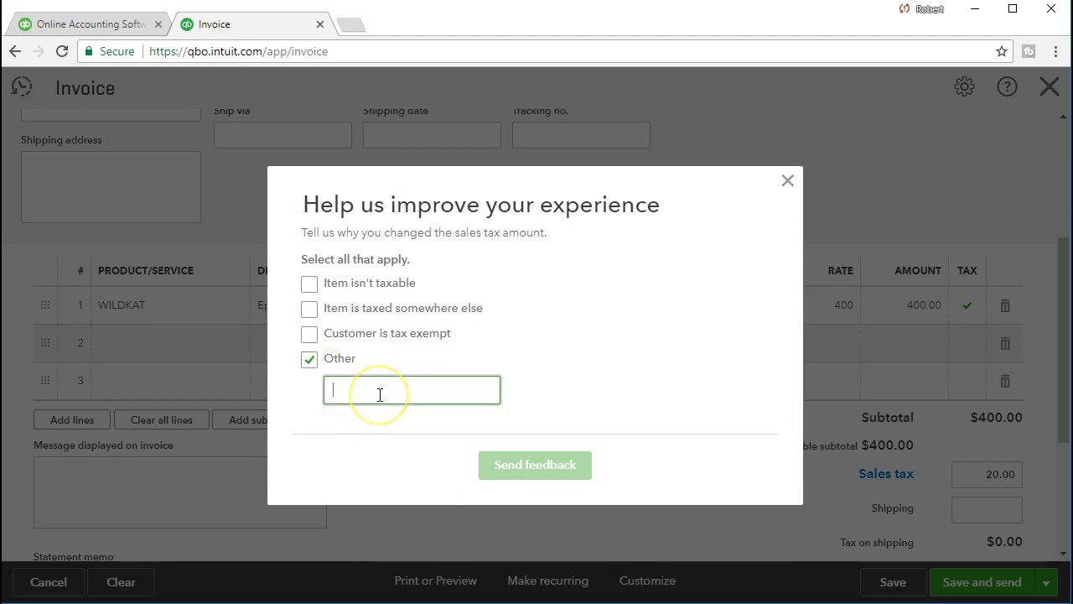
type("Pr")
left_click(377, 418)
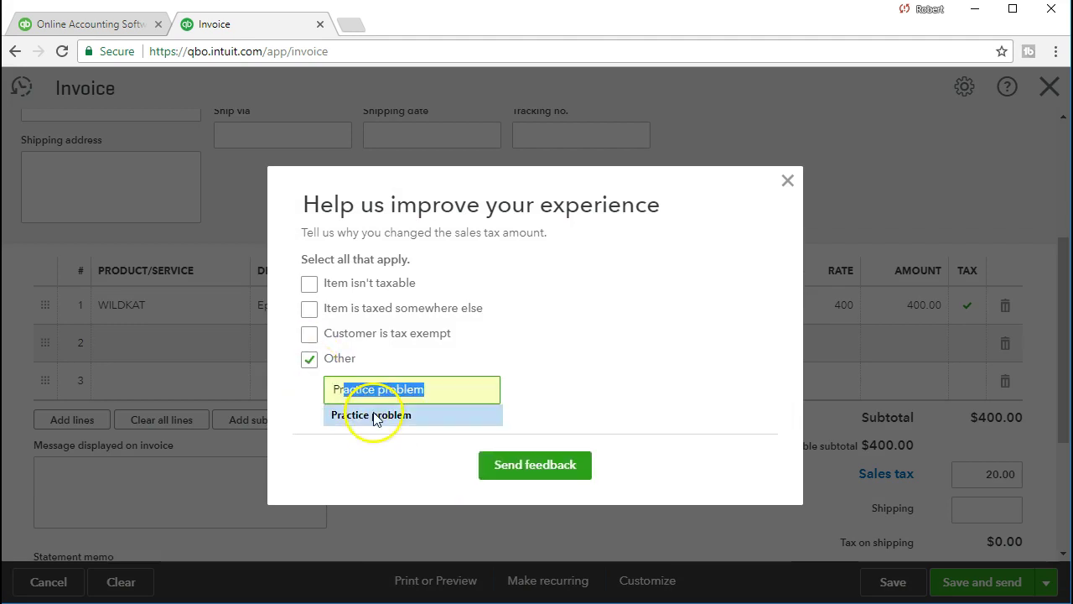
left_click(506, 469)
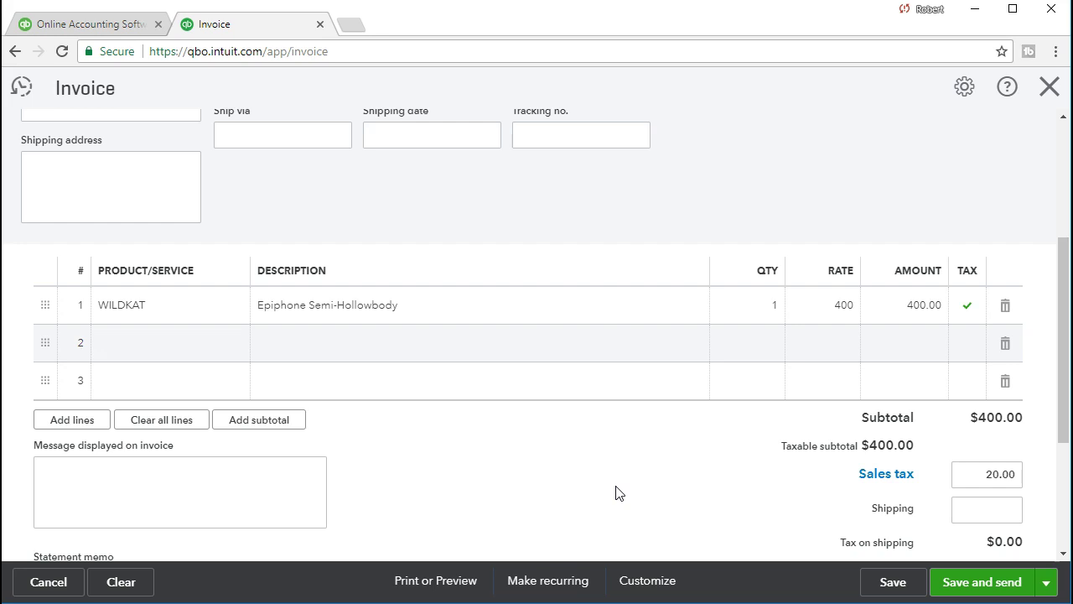
Step: Review the Smith Guitars invoice, save it, decline leaving without saving, save it again and close it
scroll(618, 493, "down", 1)
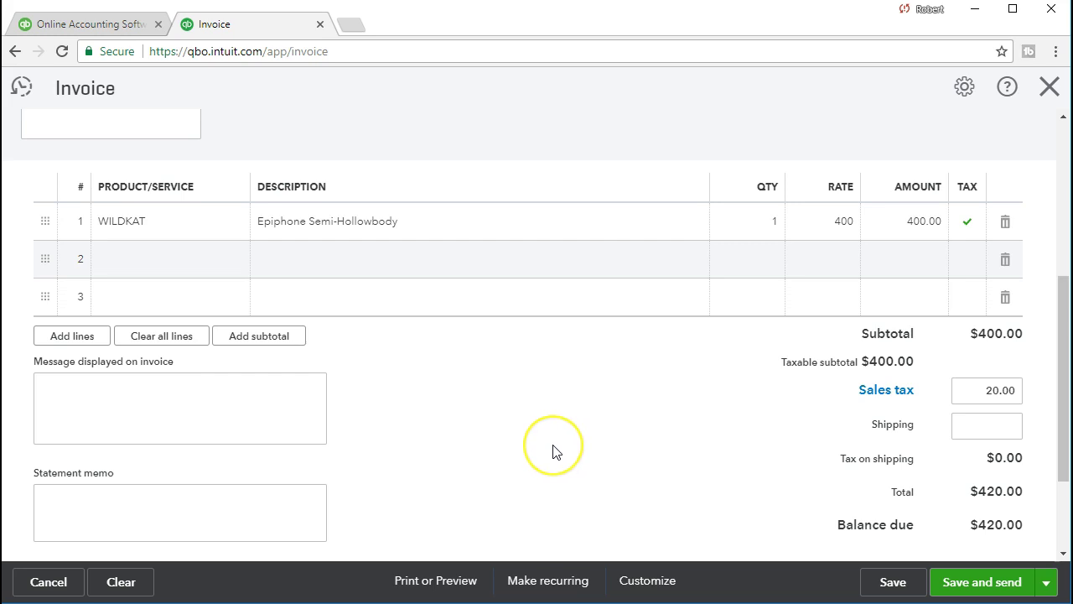
scroll(553, 451, "up", 5)
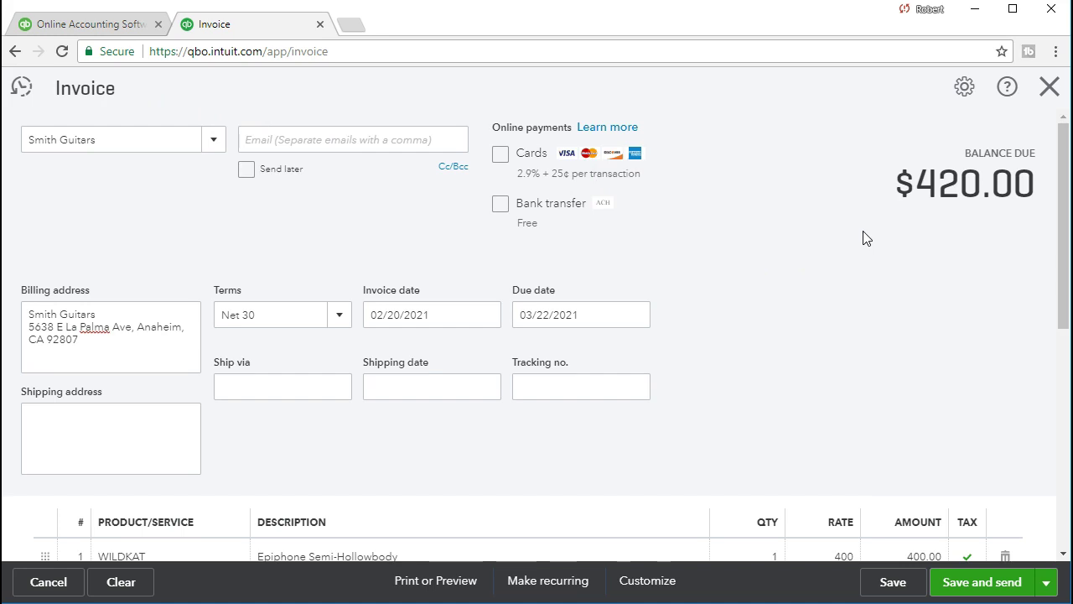
scroll(867, 240, "down", 1)
scroll(867, 238, "down", 2)
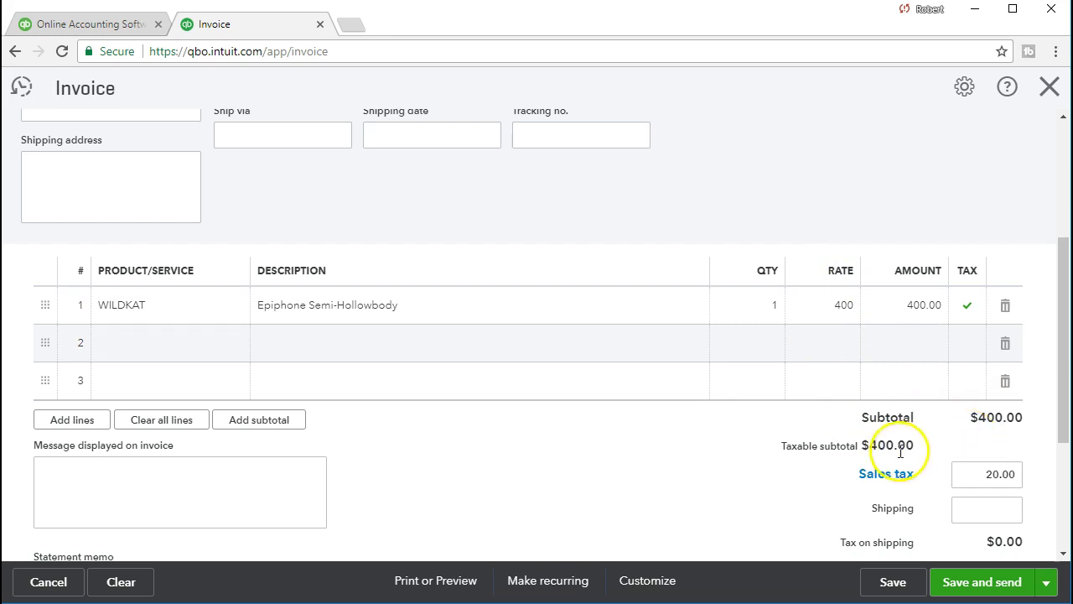
scroll(889, 449, "down", 1)
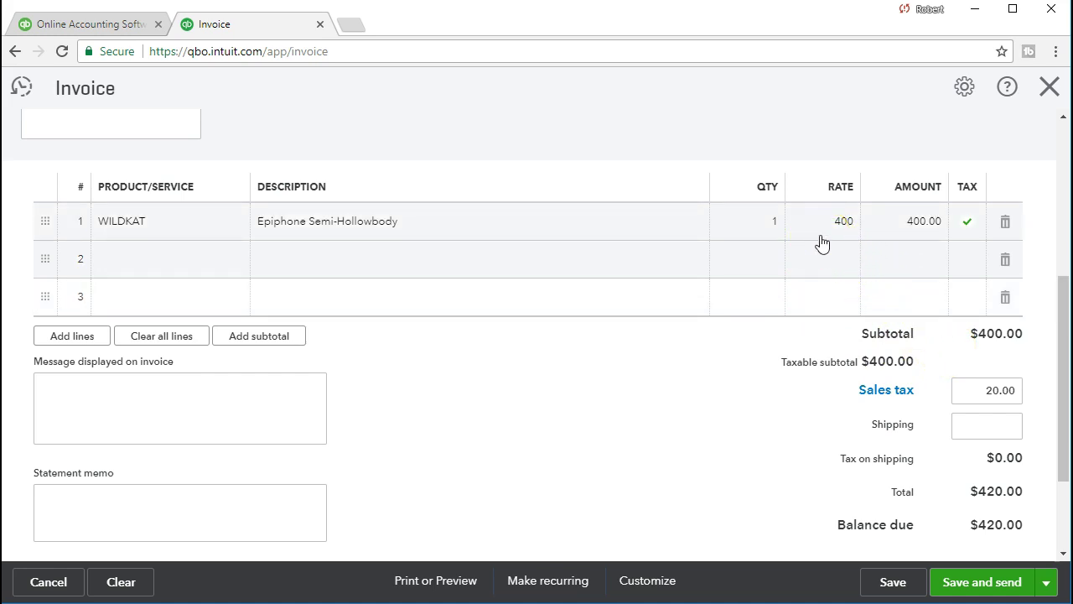
left_click(891, 581)
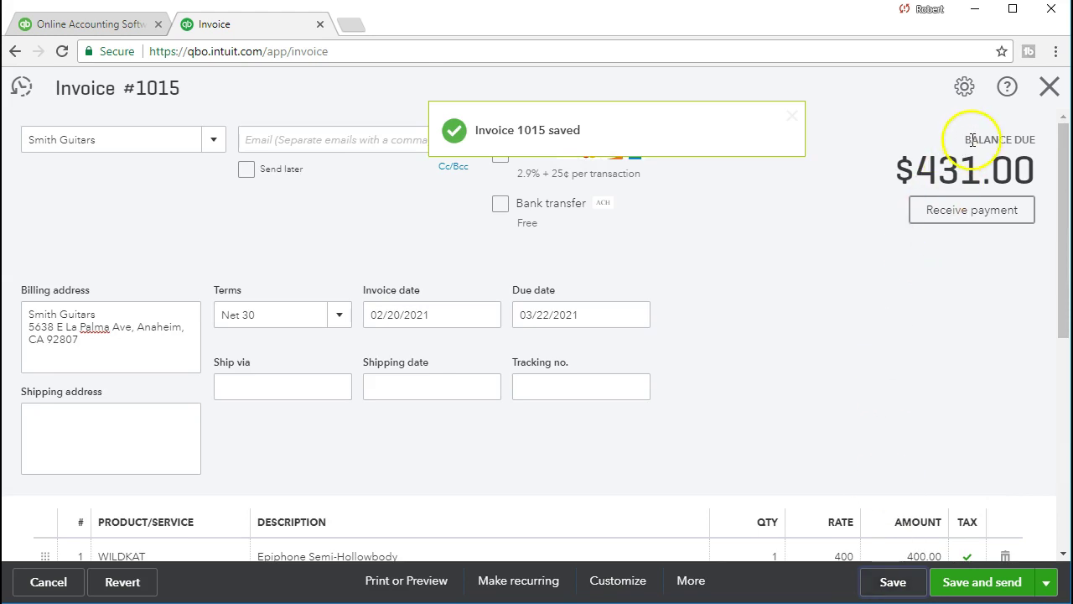
left_click(1048, 88)
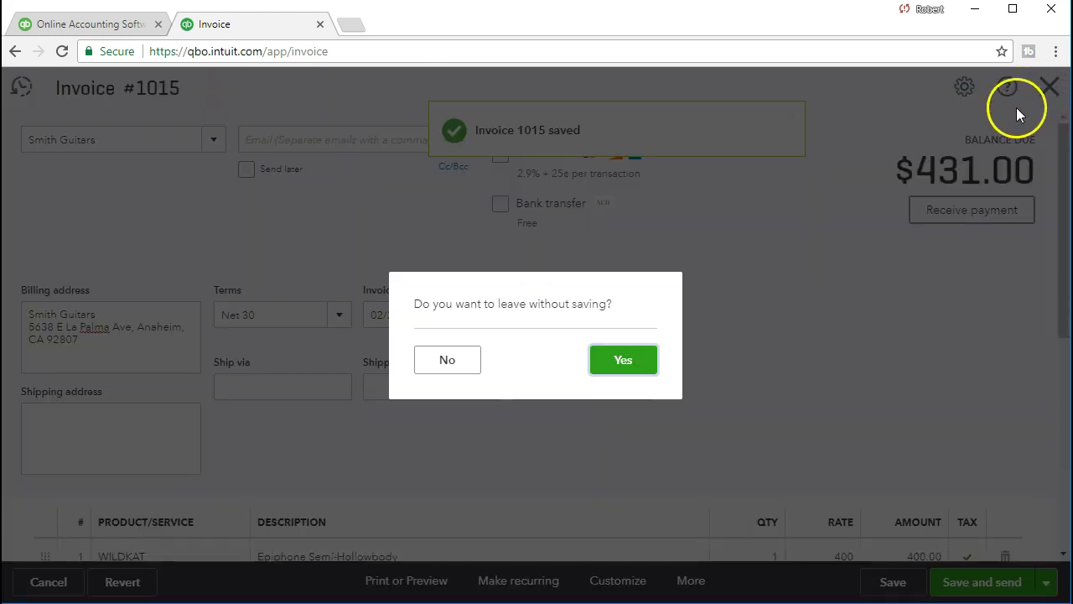
left_click(449, 363)
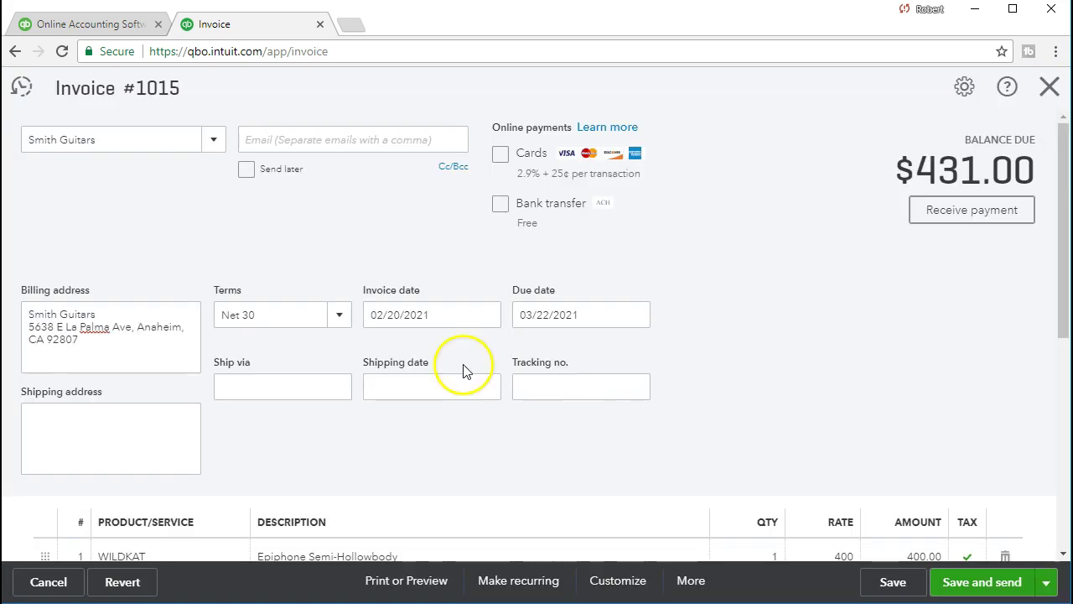
left_click(891, 582)
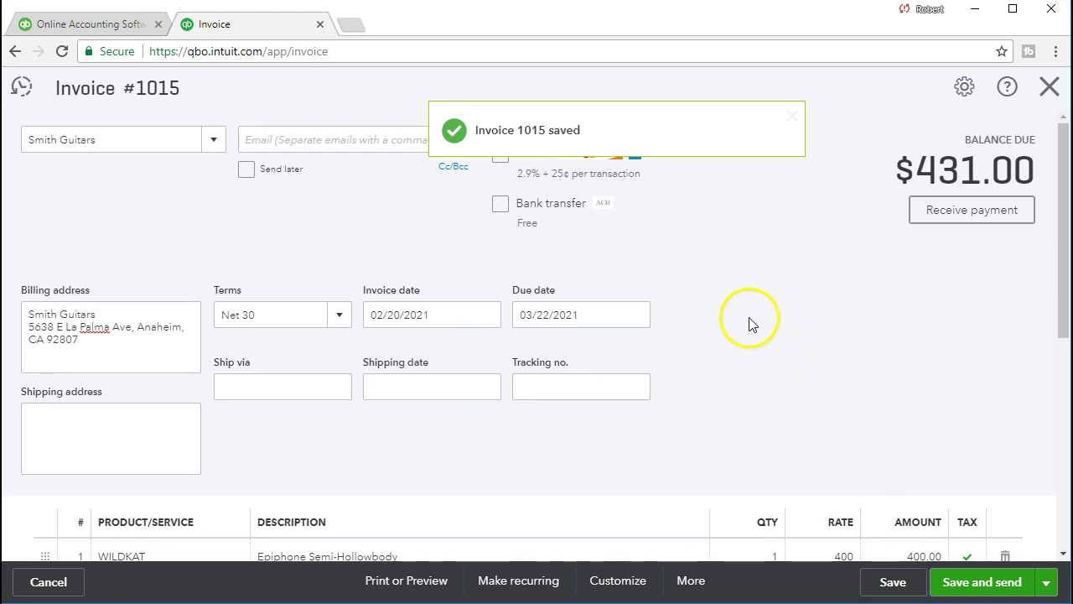
left_click(1050, 87)
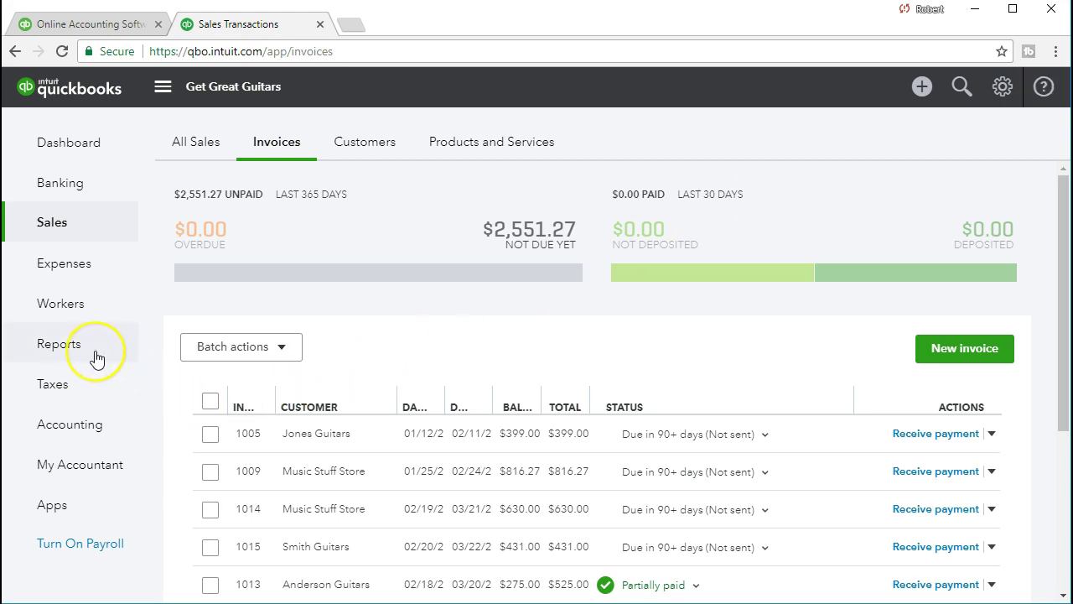
Step: Open the Balance Sheet from the frequently run reports
left_click(97, 359)
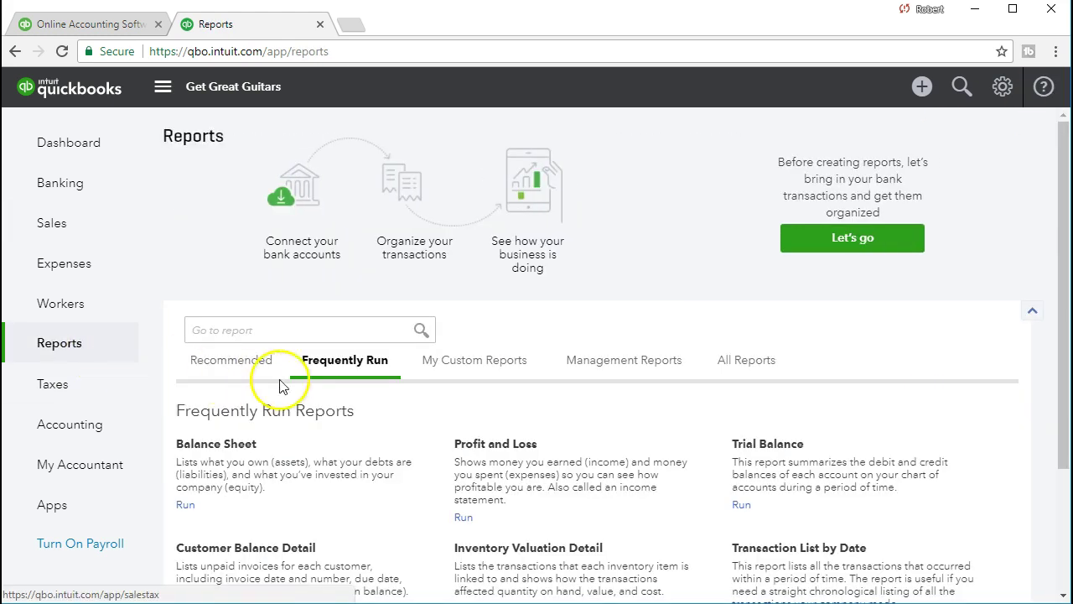
left_click(289, 335)
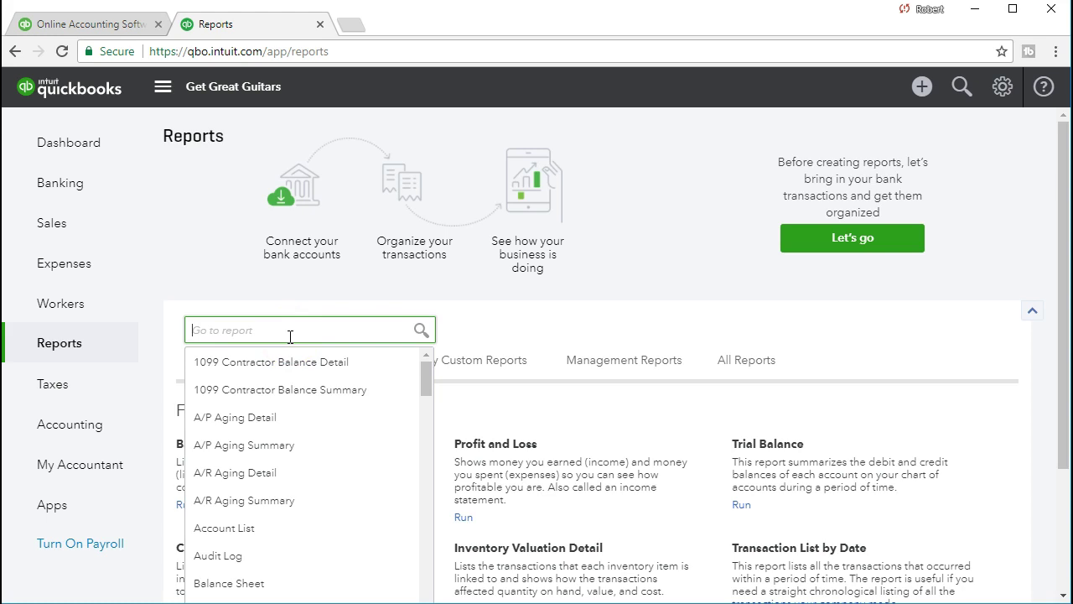
left_click(539, 319)
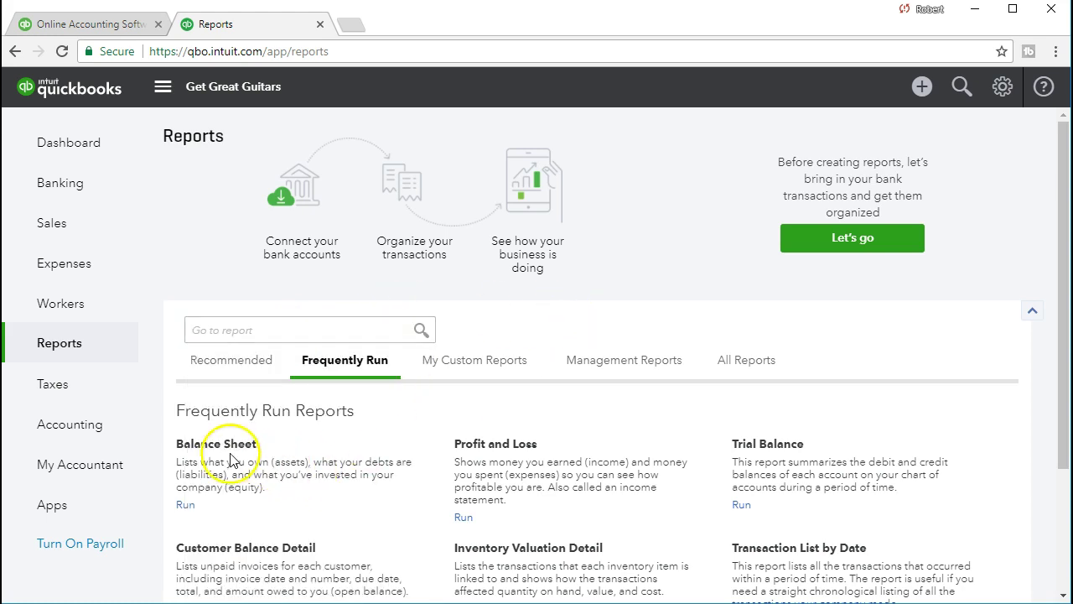
left_click(232, 451)
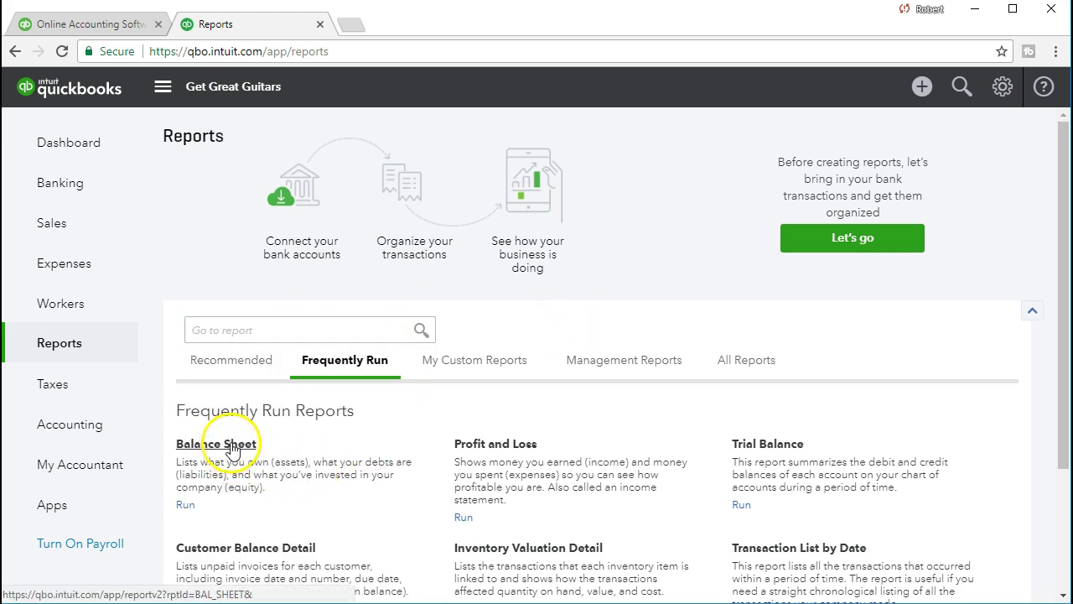
Step: Set the balance sheet's report period to 02/01/2021 through 02/28/2021 and run the report
left_click(422, 165)
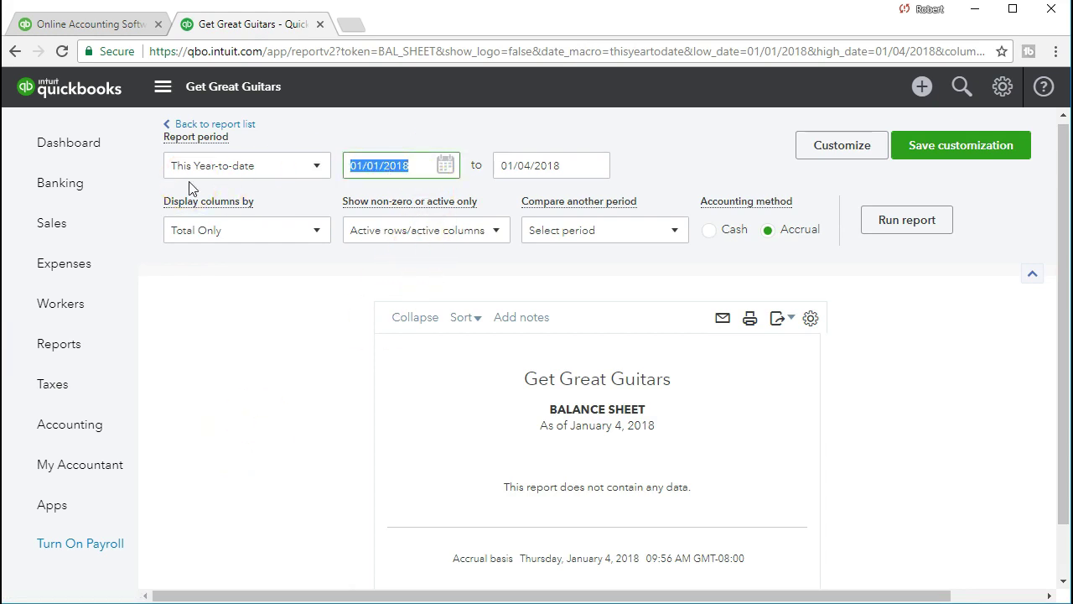
type("02/01/2021")
key("Tab")
type("0221")
key("BackSpace")
type("821")
key("Tab")
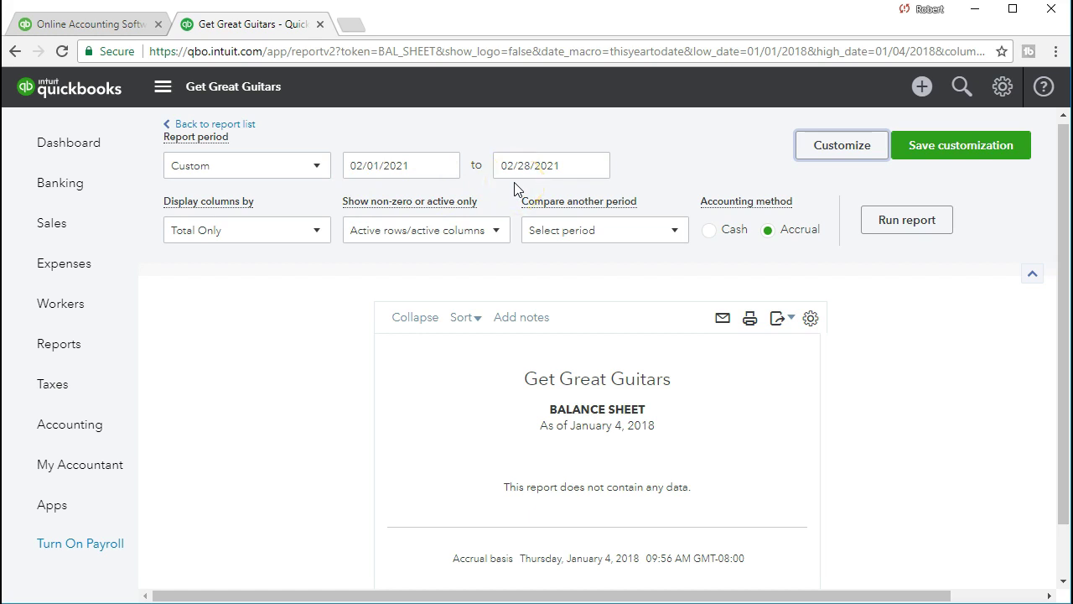
left_click(906, 219)
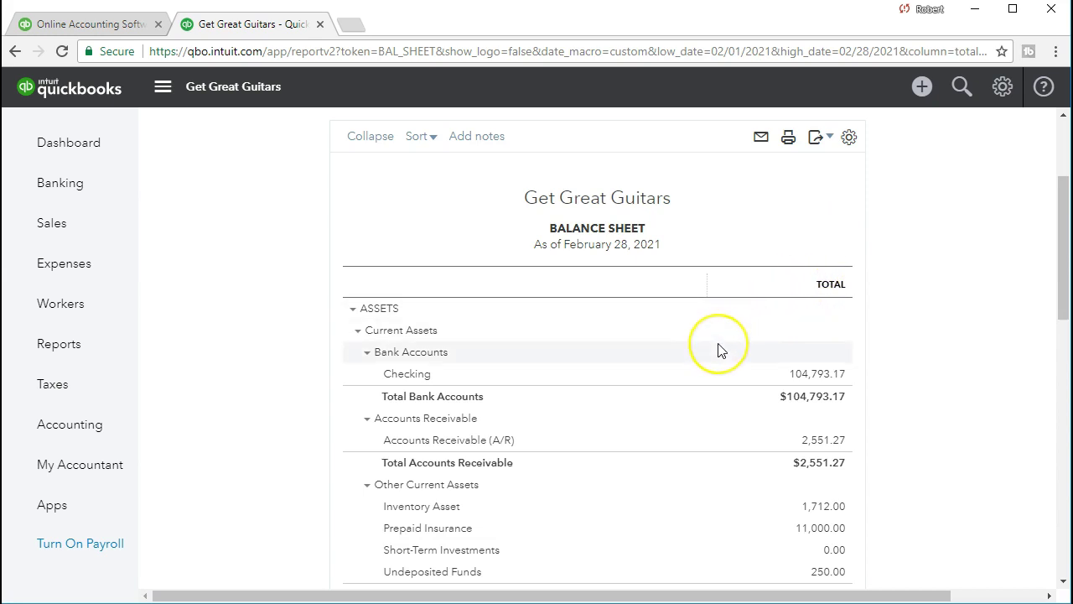
Step: Open the transaction report behind the Accounts Receivable (A/R) balance and examine the February invoices and their amounts
scroll(719, 350, "down", 1)
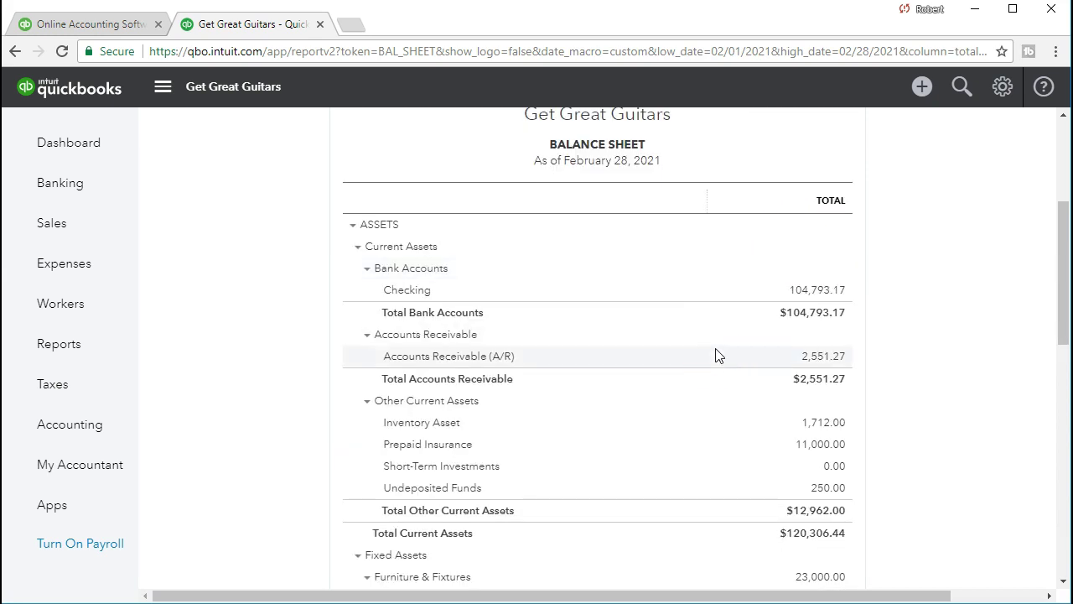
left_click(832, 358)
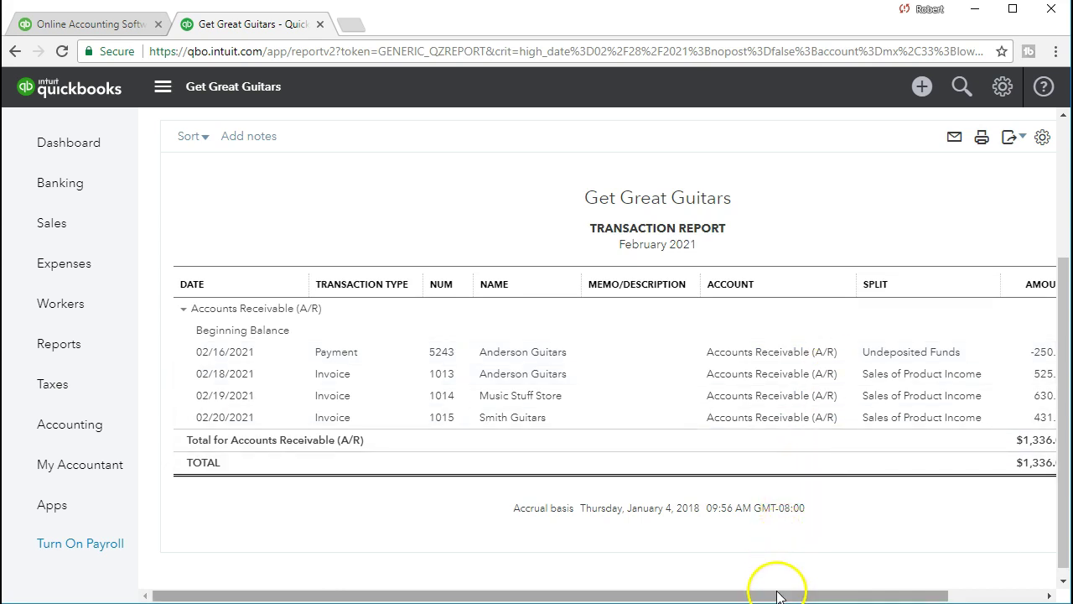
scroll(788, 582, "right", 2)
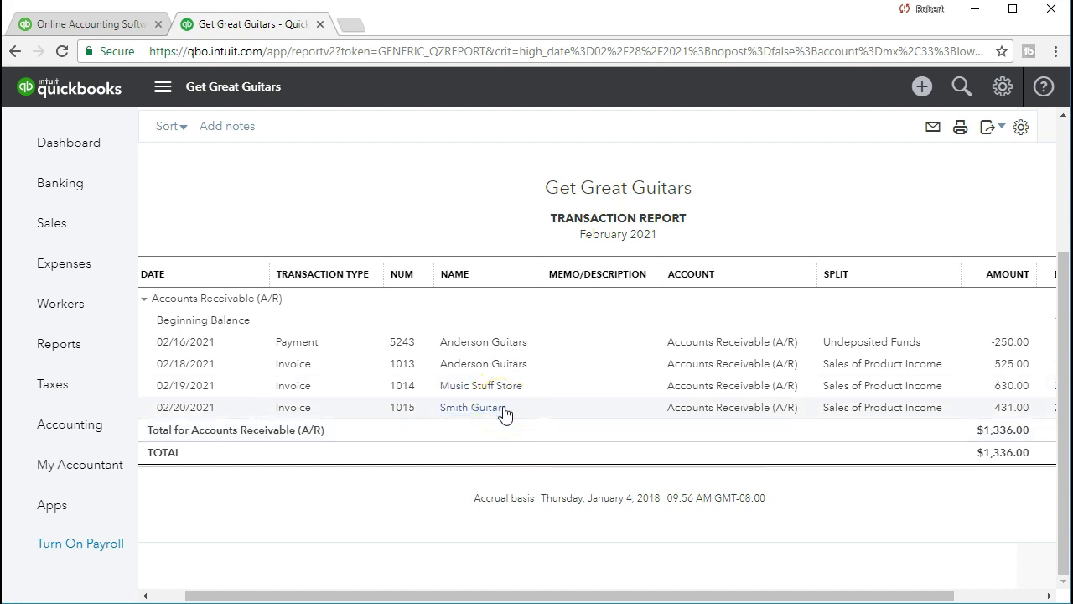
Step: Open the 02/19/2021 Music Stuff Store invoice from the transaction report, check its sales tax and total, and close it
left_click(996, 391)
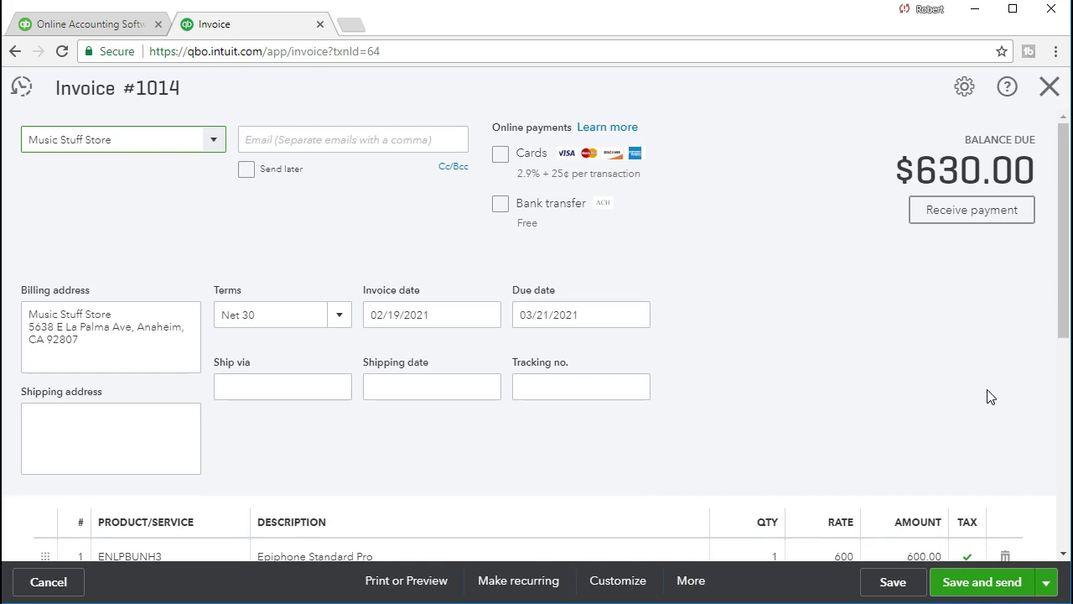
scroll(989, 397, "down", 5)
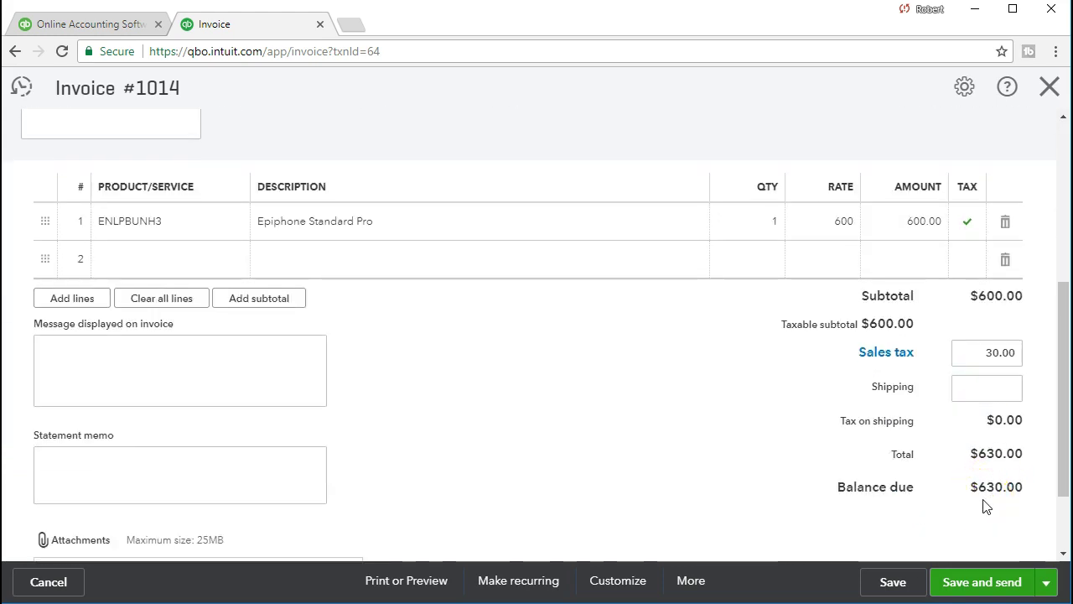
left_click(1052, 94)
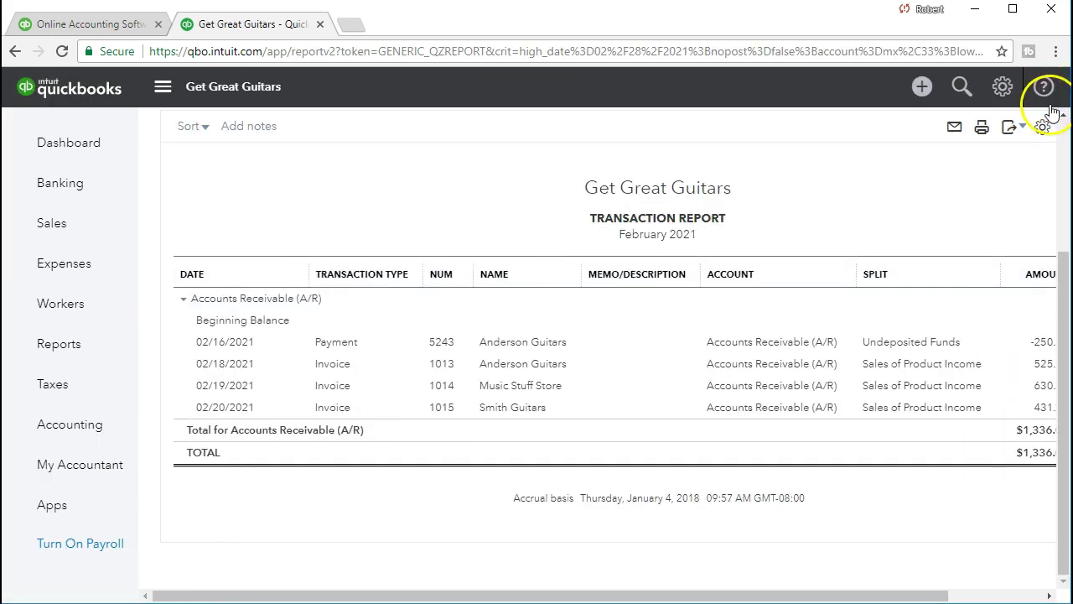
Step: Open the 02/20/2021 Smith Guitars invoice from the transaction report, check its sales tax and total, and close it
left_click(1043, 408)
scroll(998, 427, "down", 5)
scroll(985, 428, "down", 2)
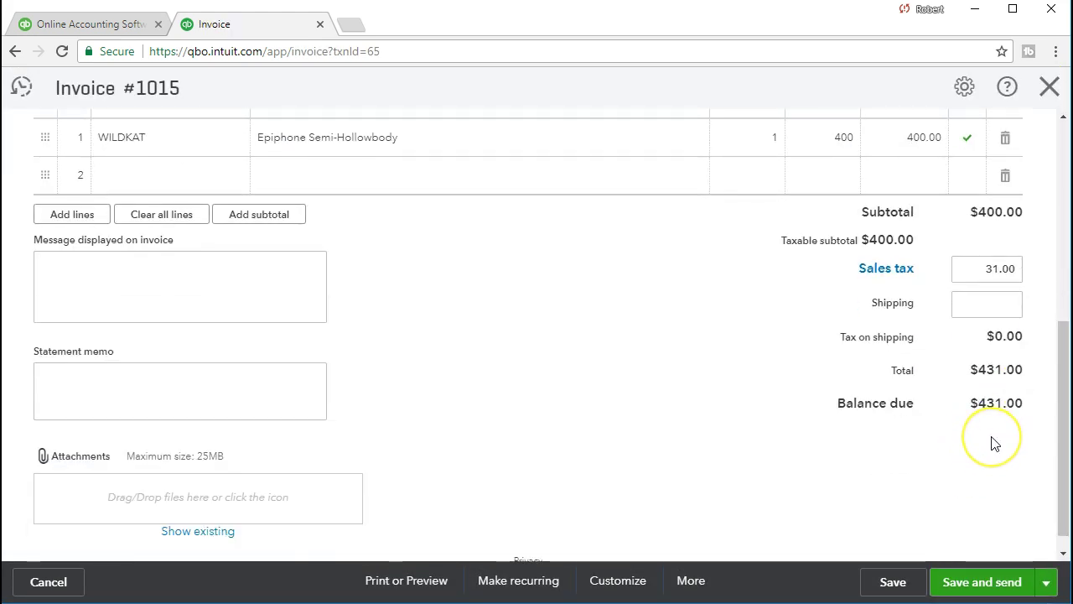
scroll(990, 419, "up", 1)
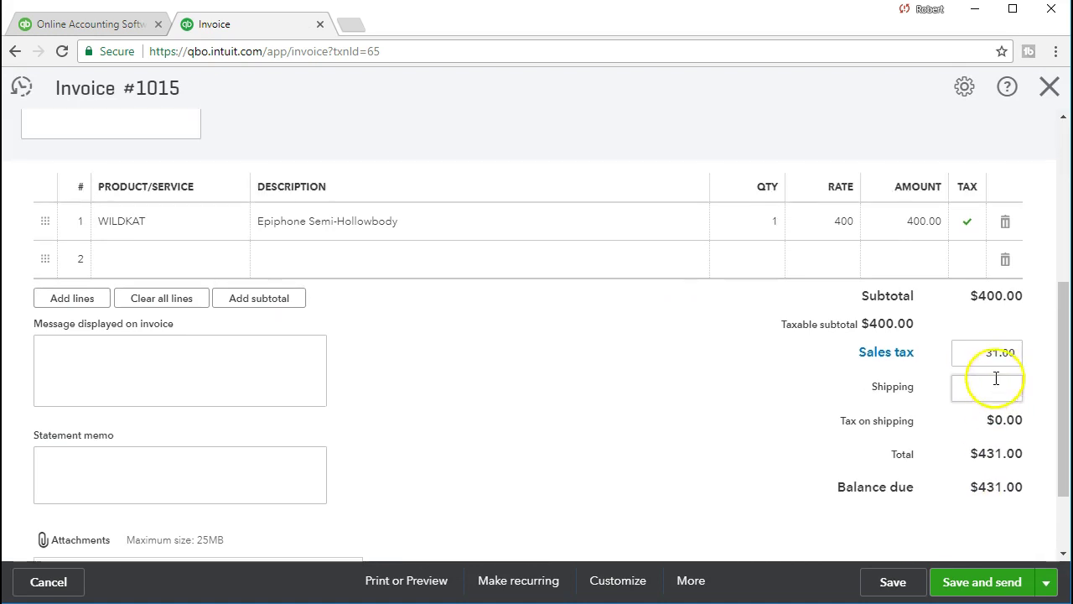
left_click(1049, 87)
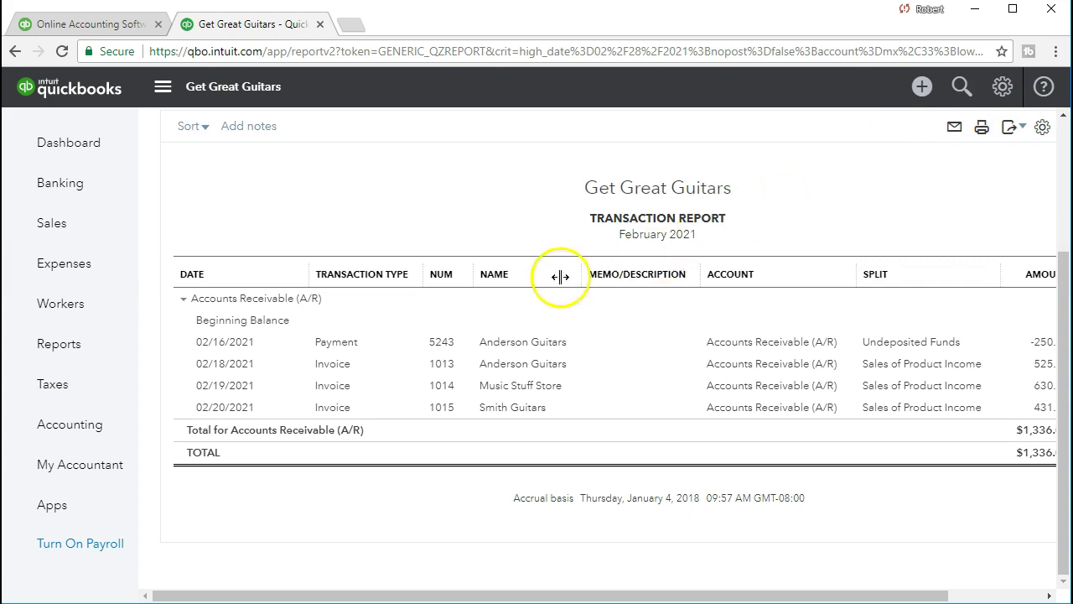
Step: Return to the report list and open the Profit and Loss report
left_click(82, 362)
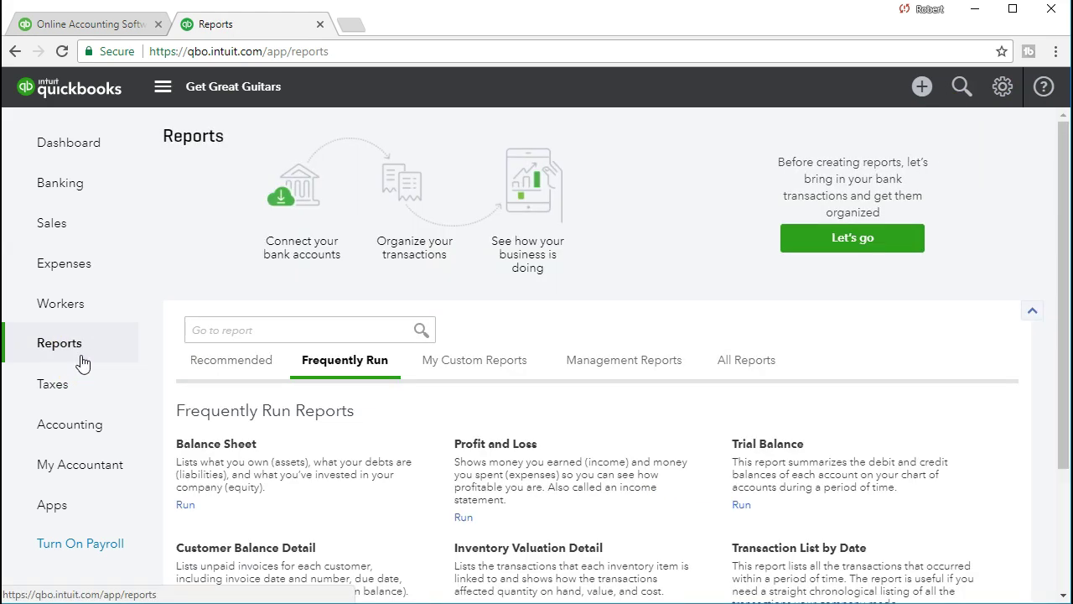
left_click(462, 444)
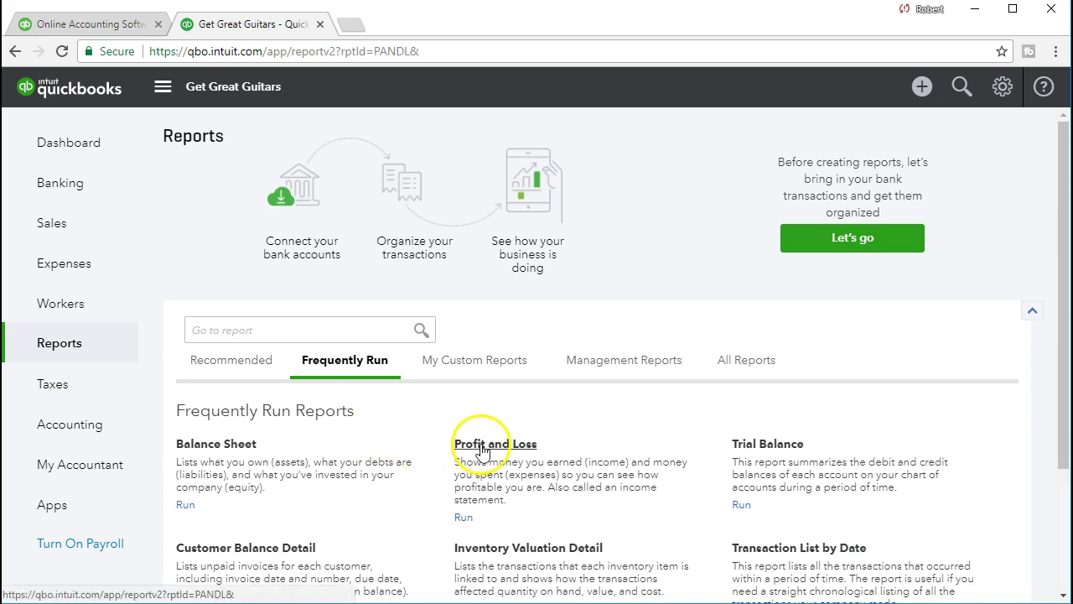
Step: Run the Profit and Loss report for the period 02/01/2021 to 02/28/2021
left_click(359, 164)
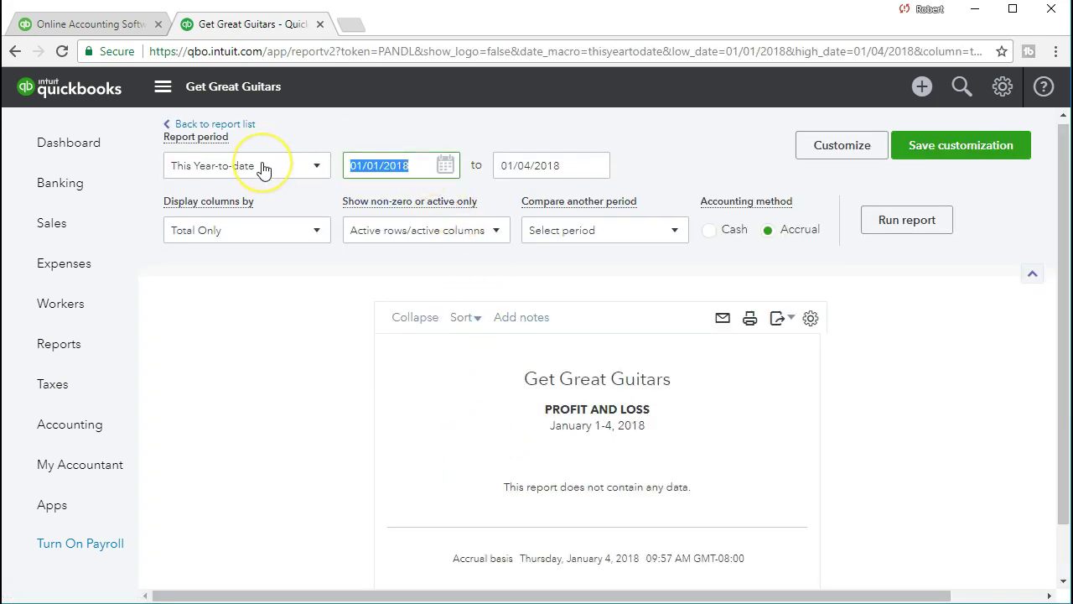
type("02/01/2021")
key("Tab")
type("0")
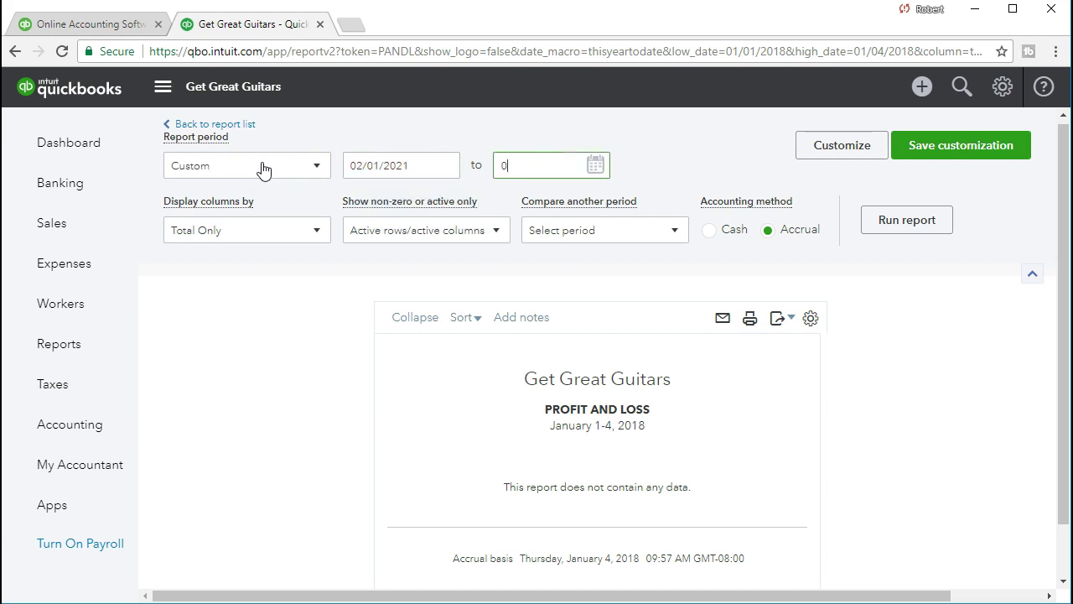
type("2/28/2021")
key("Tab")
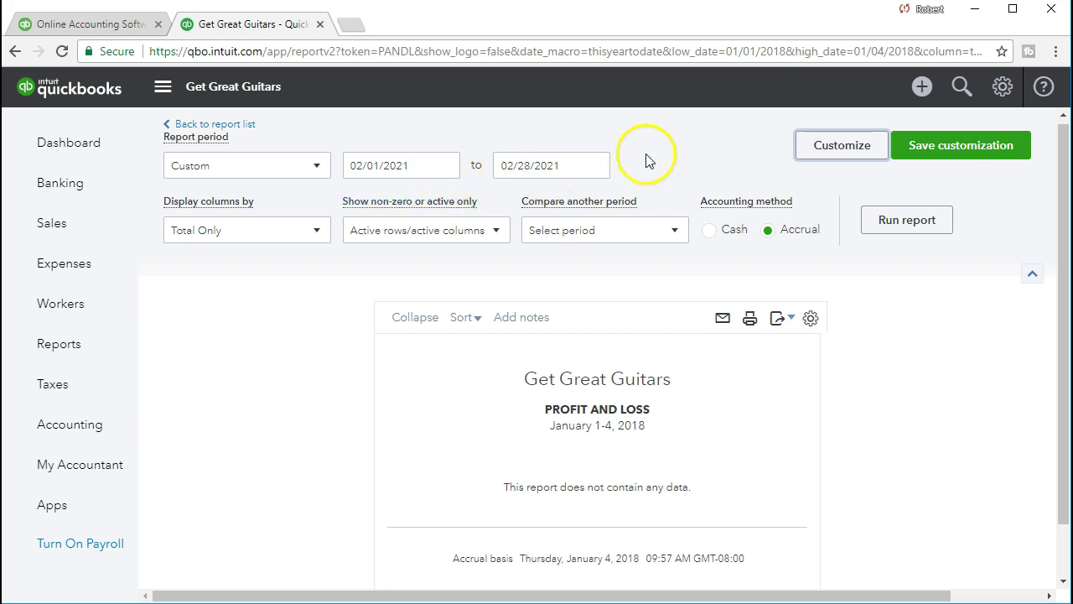
left_click(896, 222)
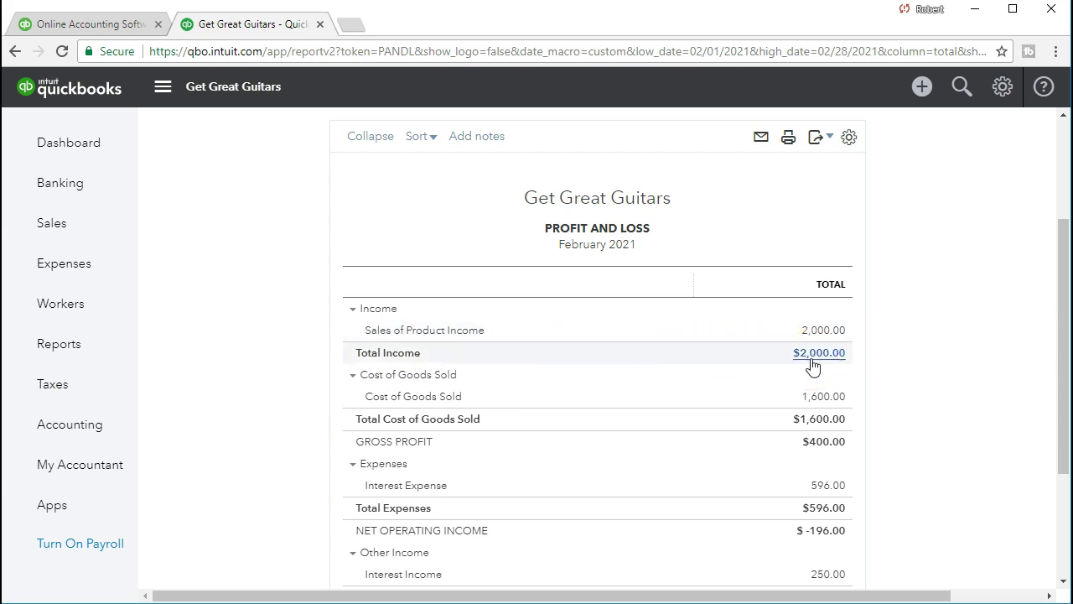
Step: Review the income section, open the transaction report behind Sales of Product Income, and examine the February sales amounts
scroll(783, 390, "up", 2)
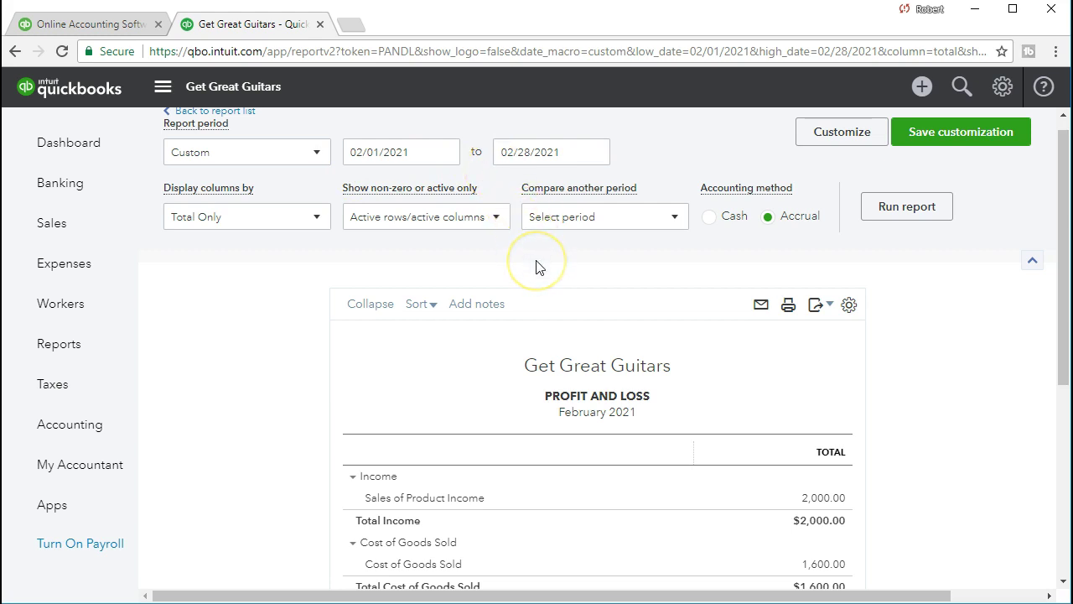
scroll(537, 266, "down", 2)
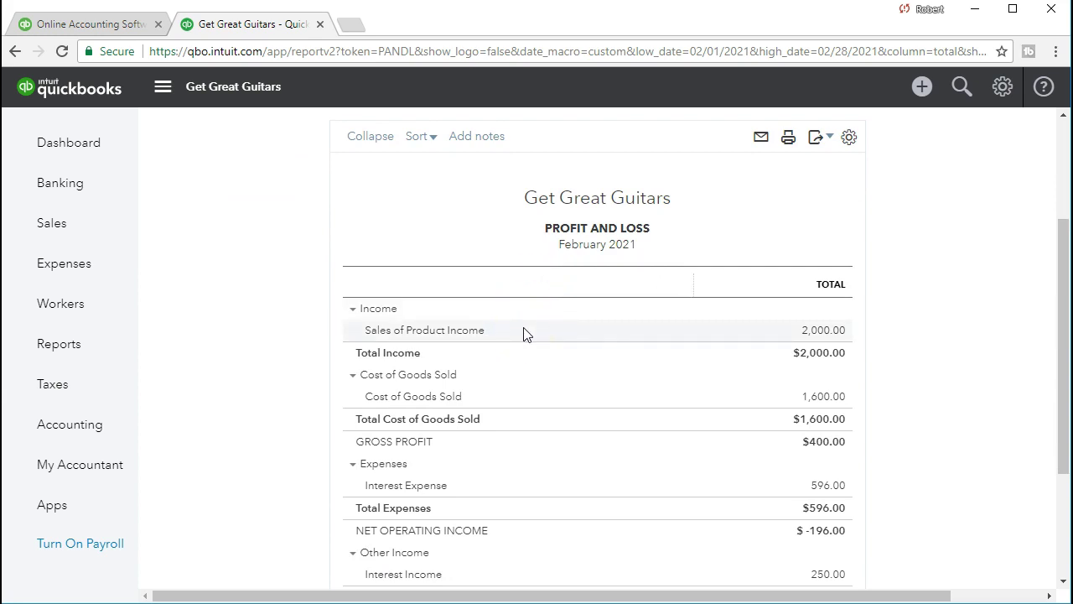
left_click(824, 335)
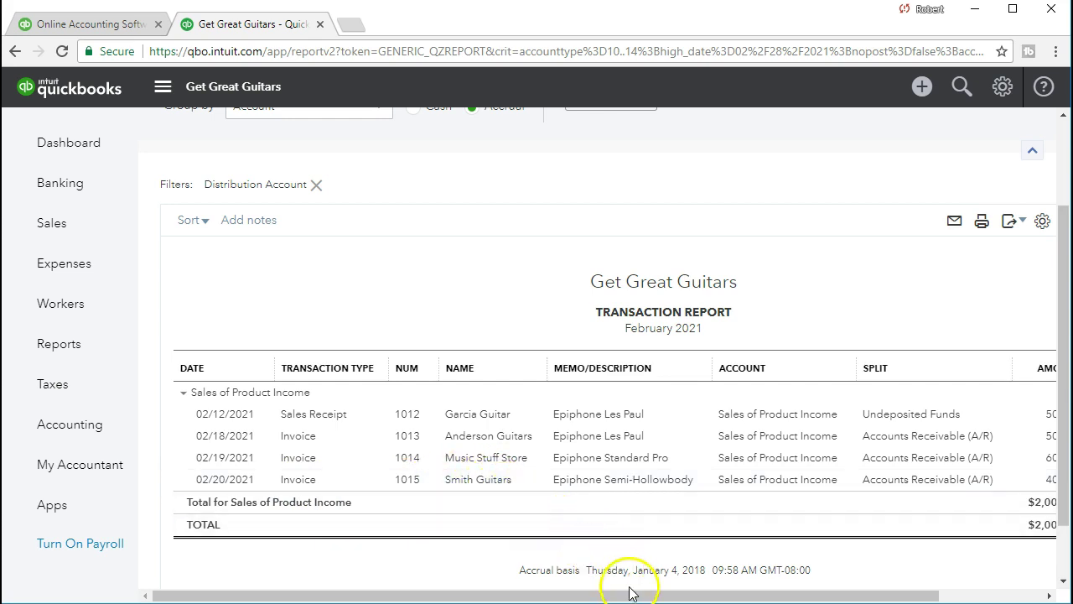
left_click_drag(634, 595, 732, 596)
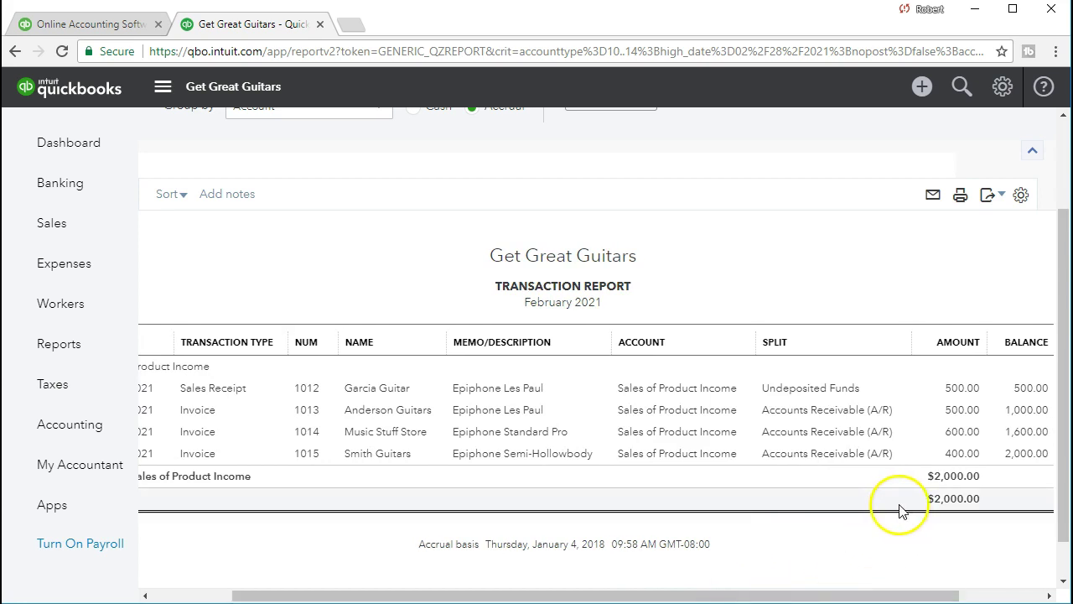
Step: Open the Music Stuff Store invoice from the Sales of Product Income transactions, check its subtotal, sales tax and total, and close it
left_click(957, 433)
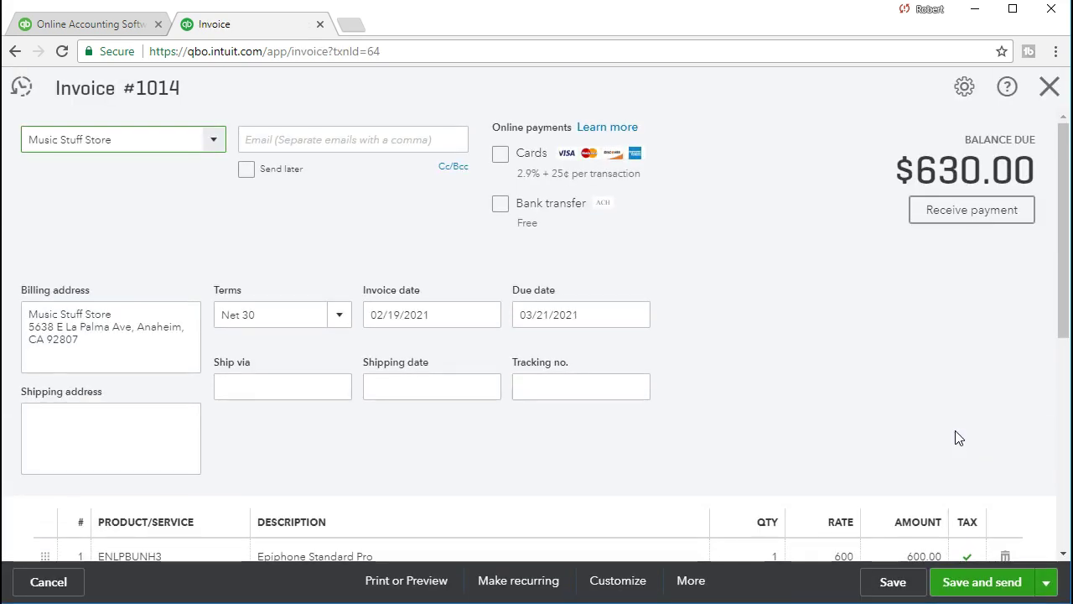
scroll(959, 438, "down", 4)
left_click(958, 446)
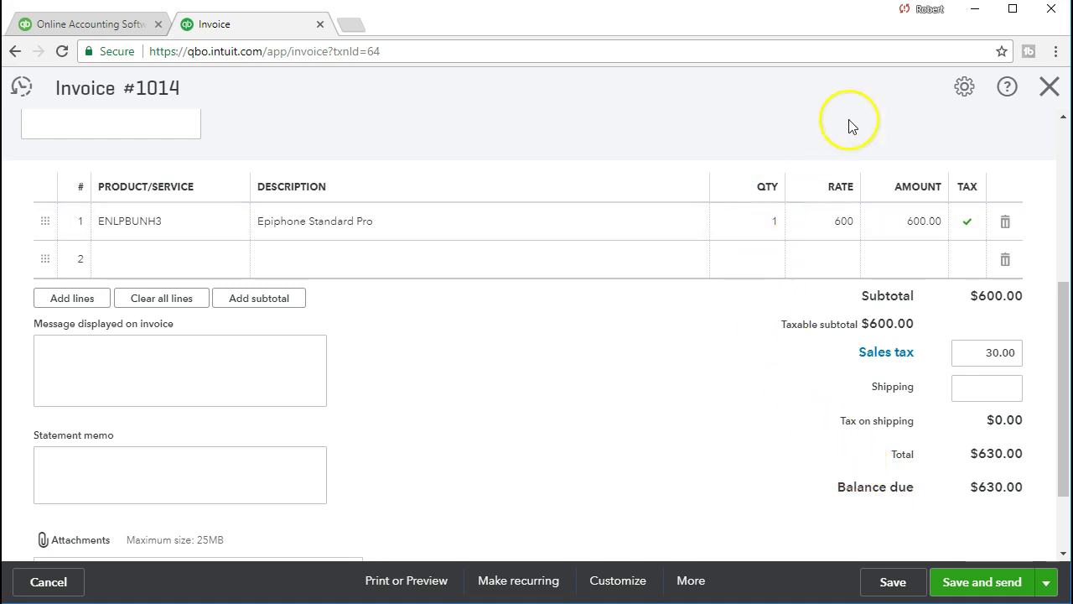
left_click(1048, 88)
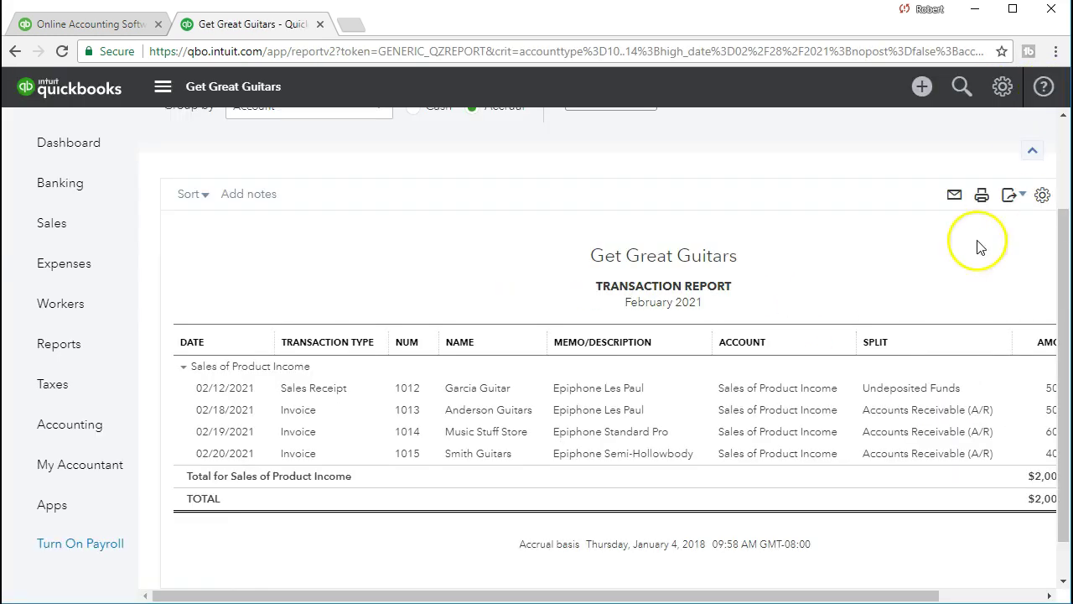
Step: Open the Smith Guitars invoice from the Sales of Product Income transactions and check its sales tax and total
left_click_drag(870, 593, 970, 527)
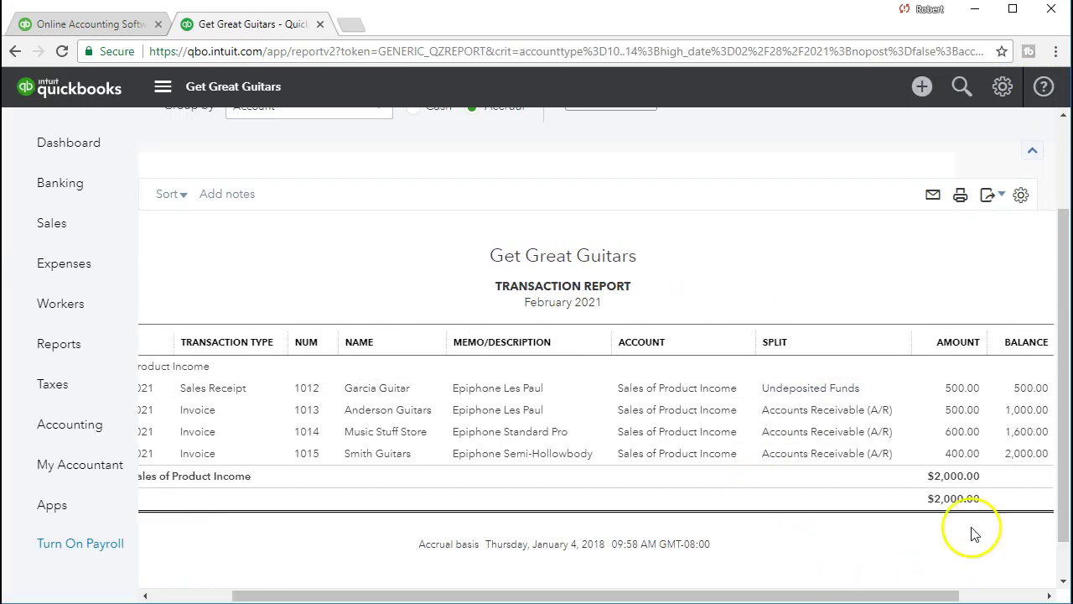
left_click(964, 455)
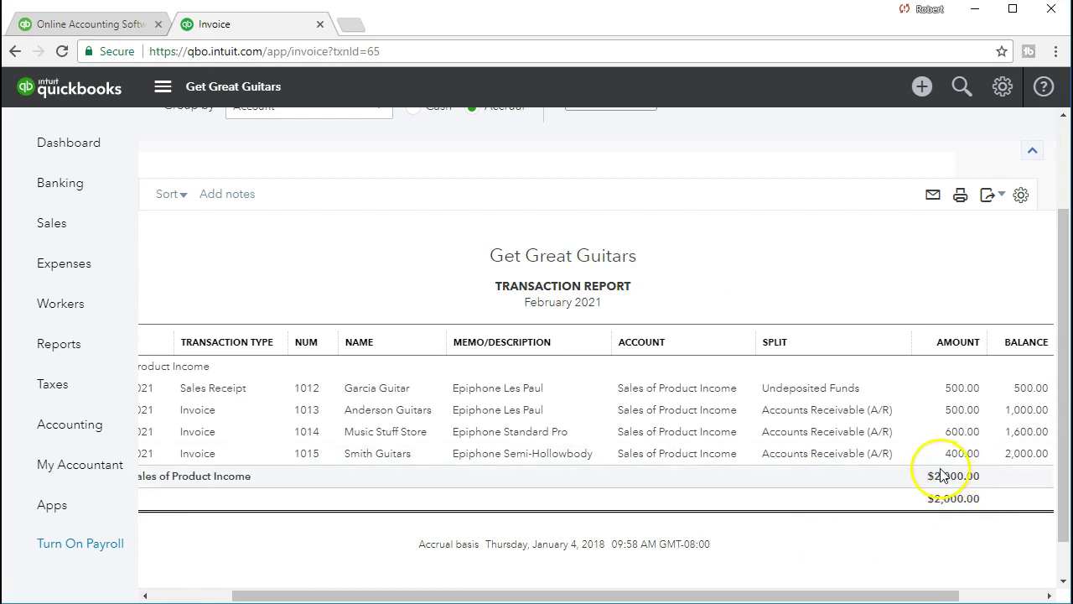
scroll(931, 446, "down", 4)
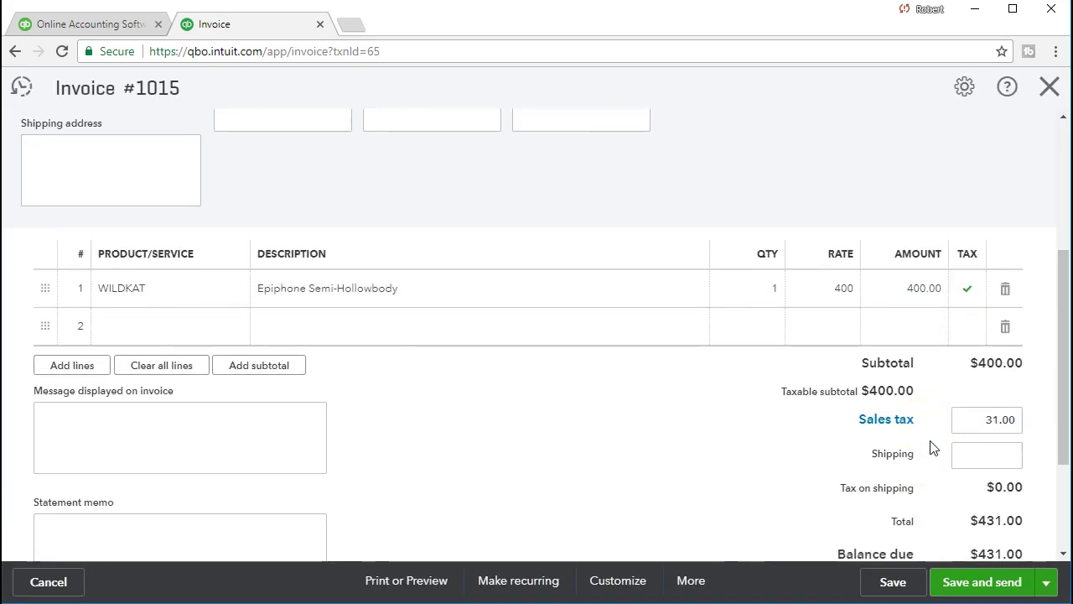
scroll(930, 444, "down", 3)
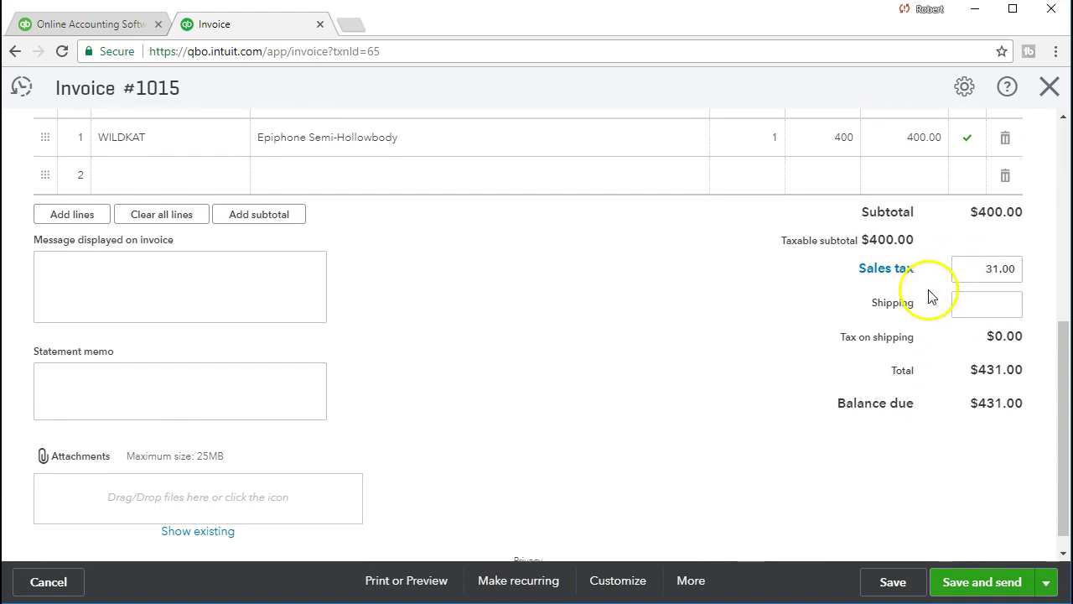
Step: Switch to Calculator, compute the 5% sales tax on the invoice as 400*.05, and close Calculator
left_click(615, 579)
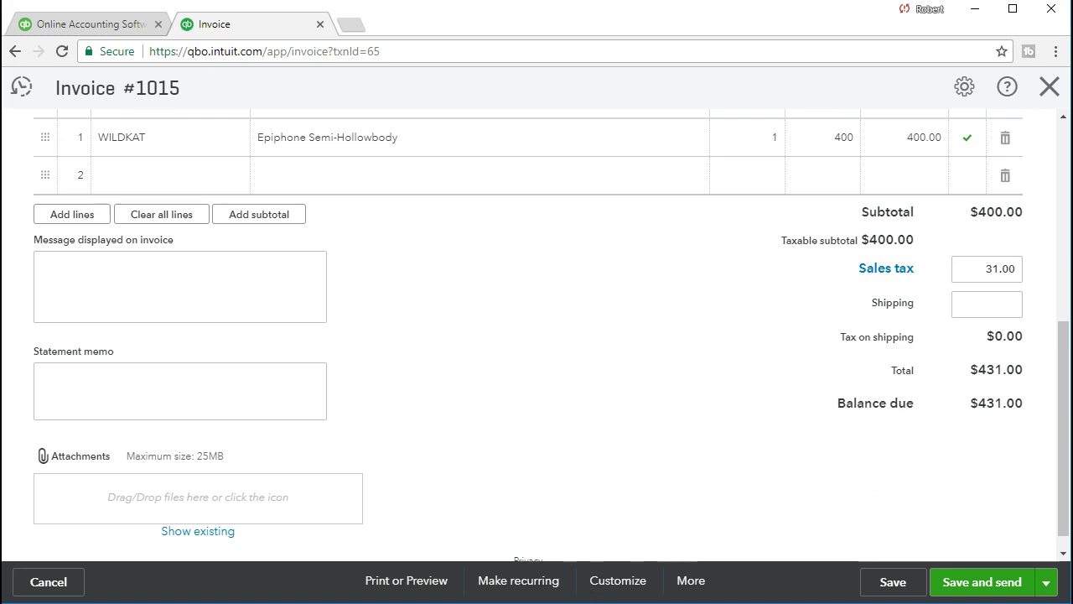
left_click(570, 387)
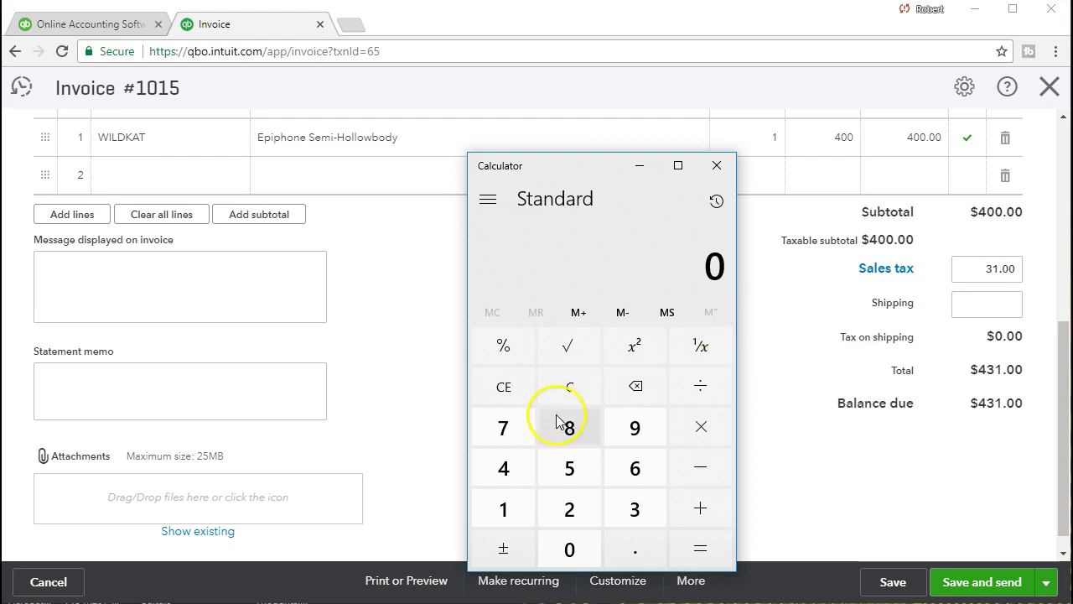
type("400*.05")
key("Return")
left_click(571, 387)
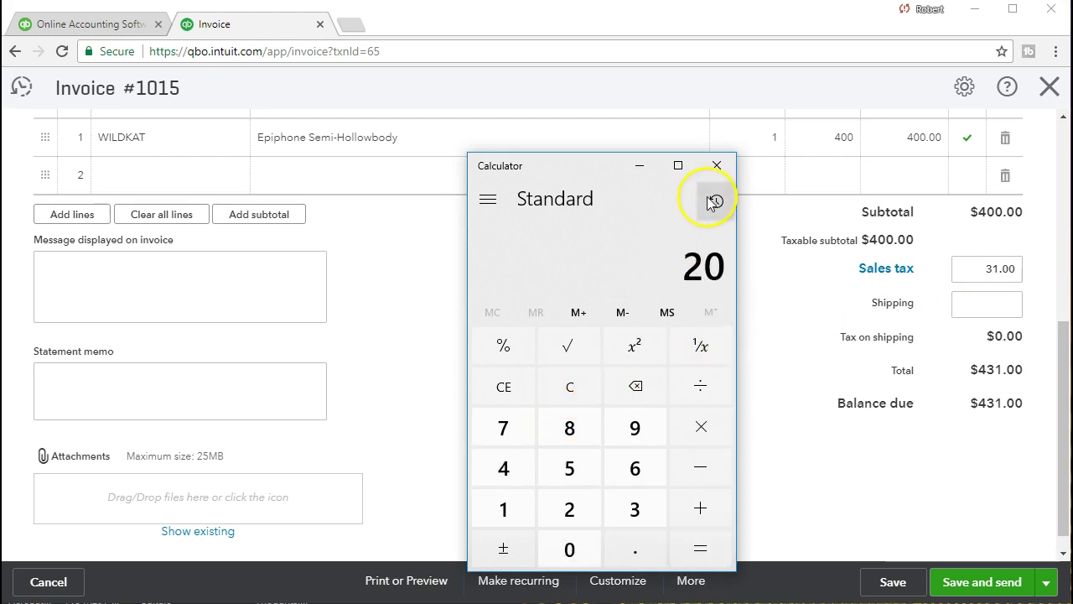
left_click(715, 165)
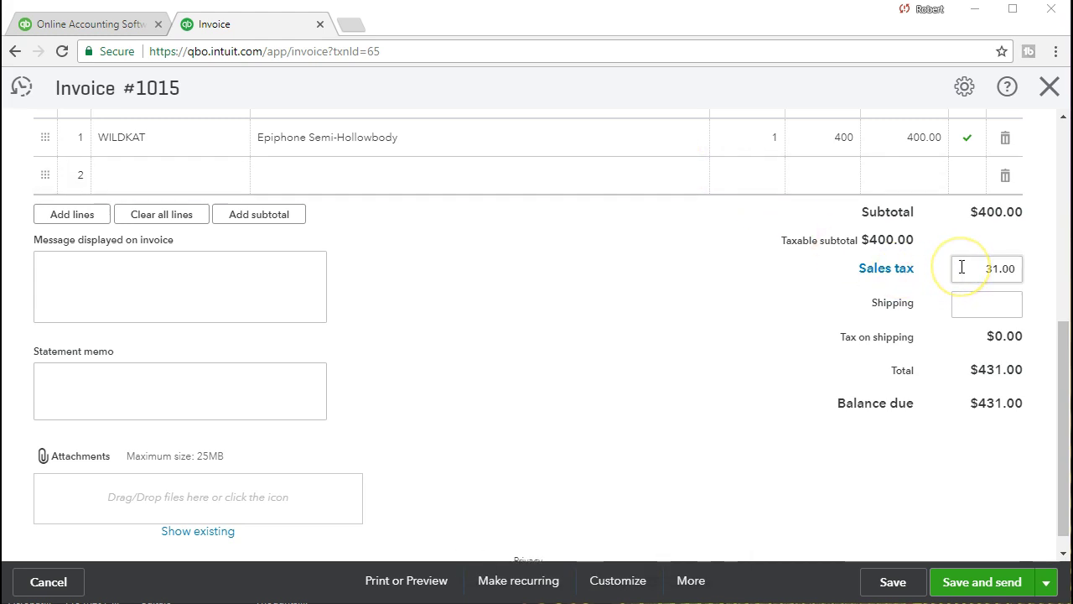
Step: Override the Smith Guitars invoice's sales tax with 20.00 and keep the change
left_click(962, 268)
scroll(817, 268, "down", 3)
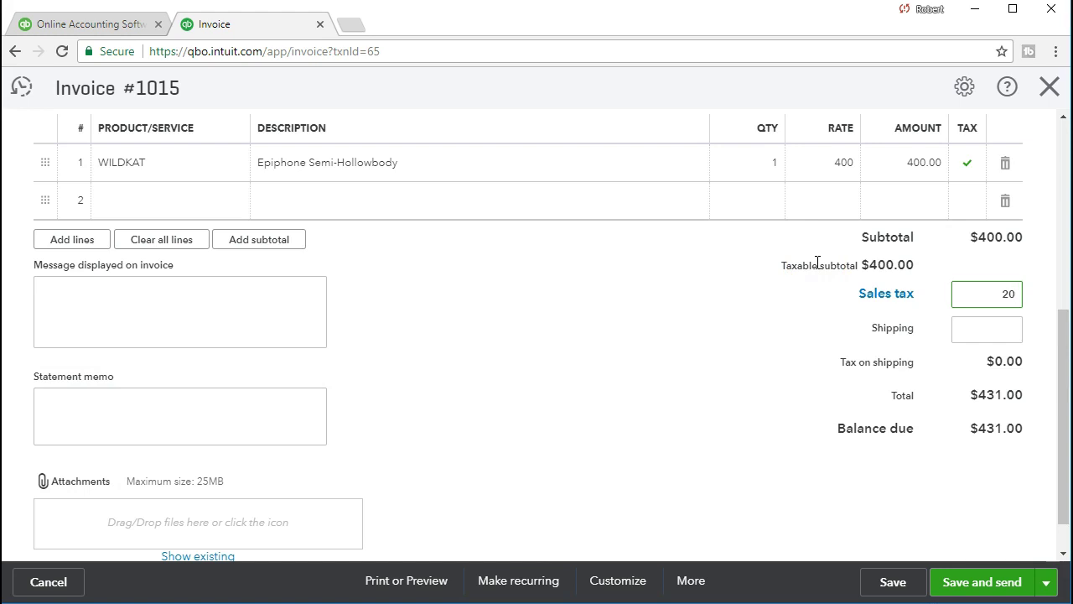
left_click(974, 328)
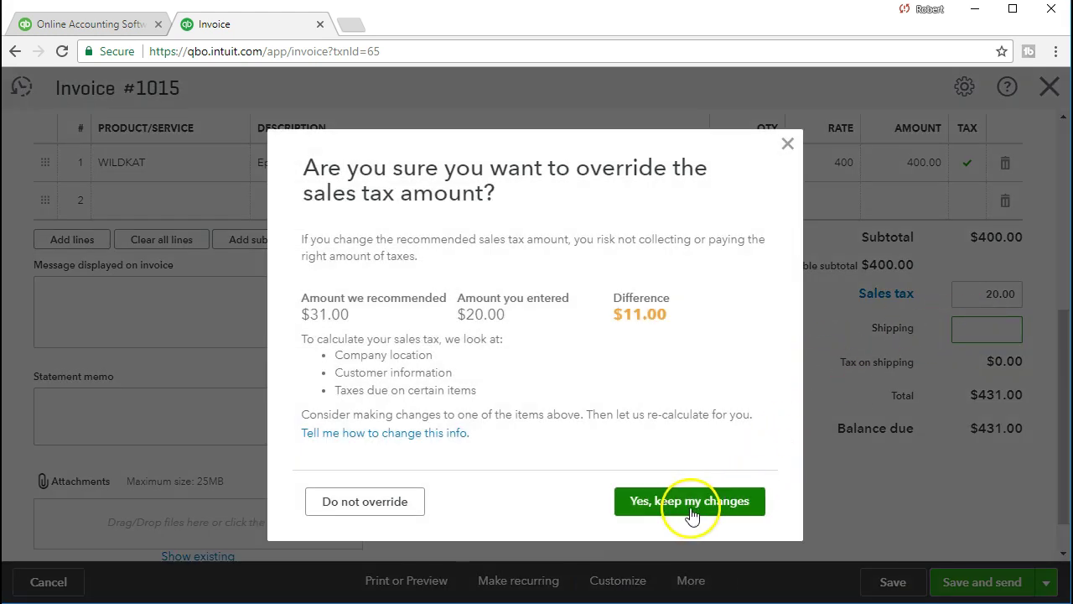
left_click(661, 506)
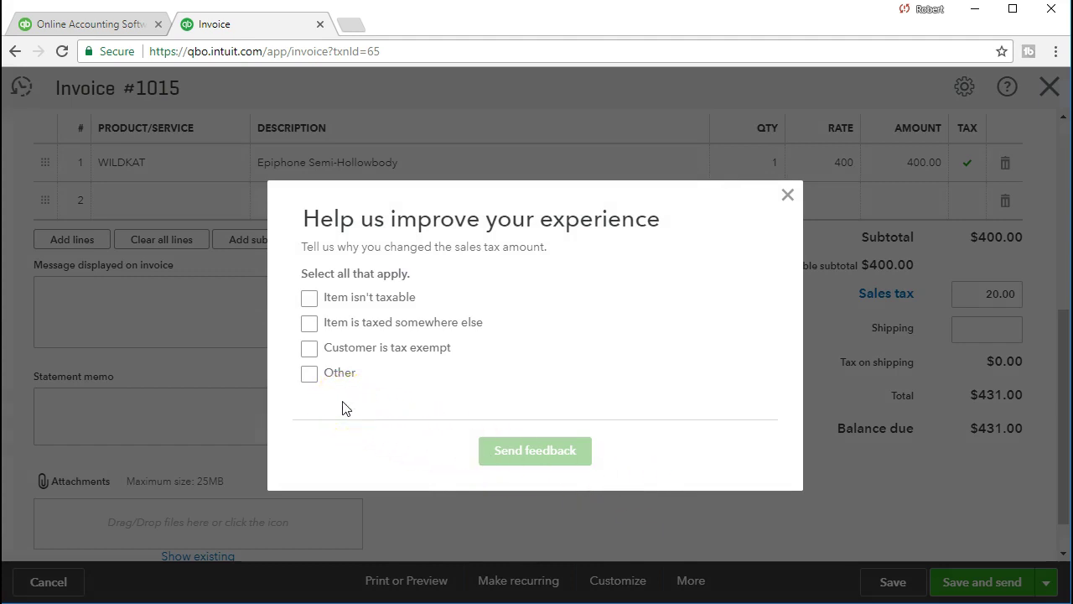
Step: Send feedback giving Other as the reason for changing the sales tax amount
left_click(310, 374)
left_click(379, 386)
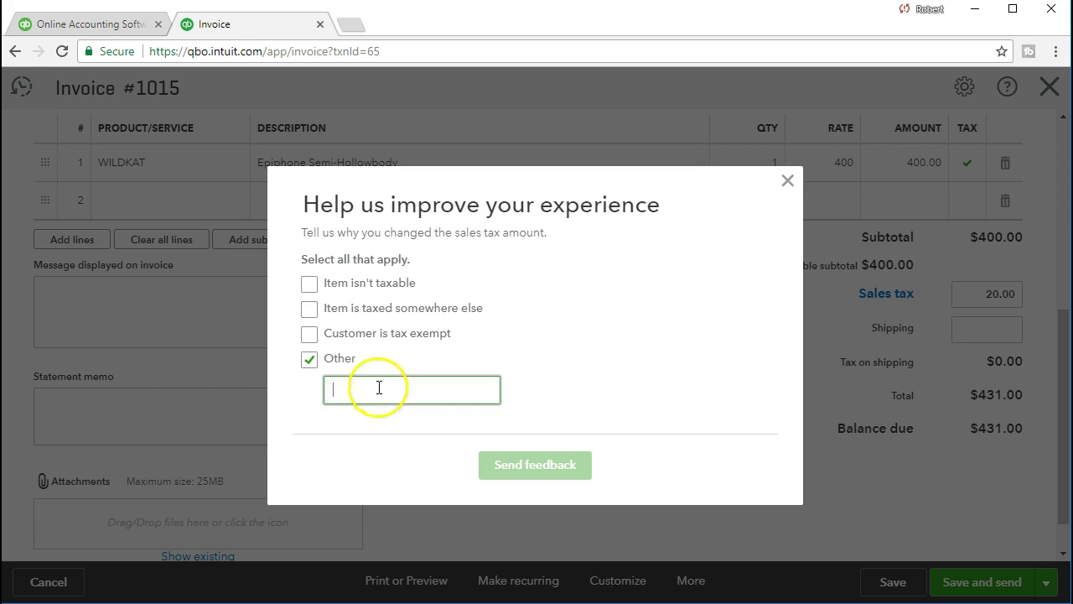
type("p")
left_click(383, 414)
left_click(533, 464)
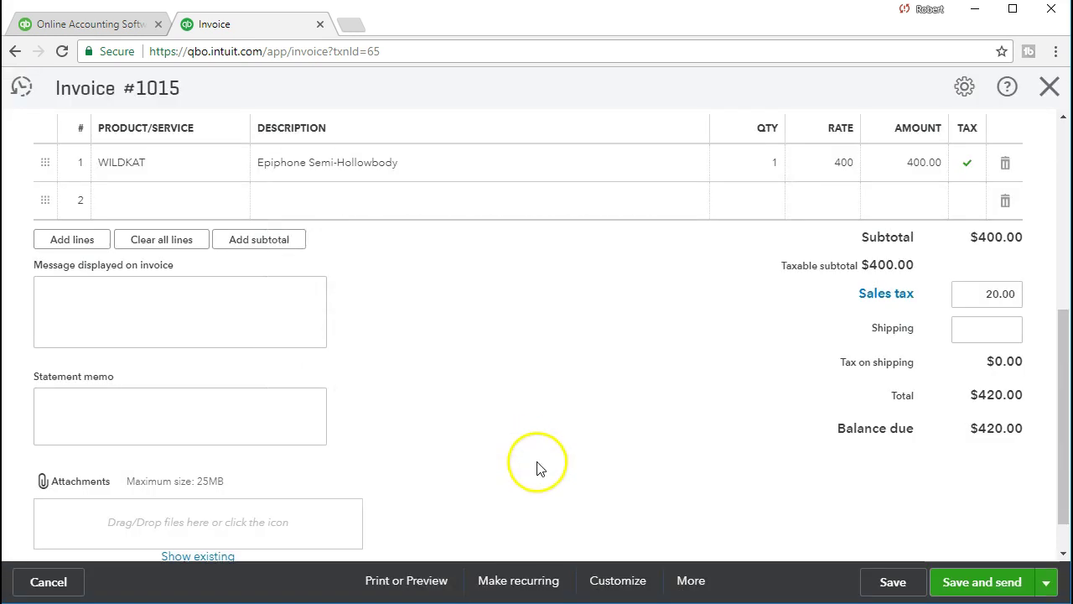
Step: Save the corrected Smith Guitars invoice and close it to return to the transaction report
left_click(560, 418)
scroll(560, 419, "down", 1)
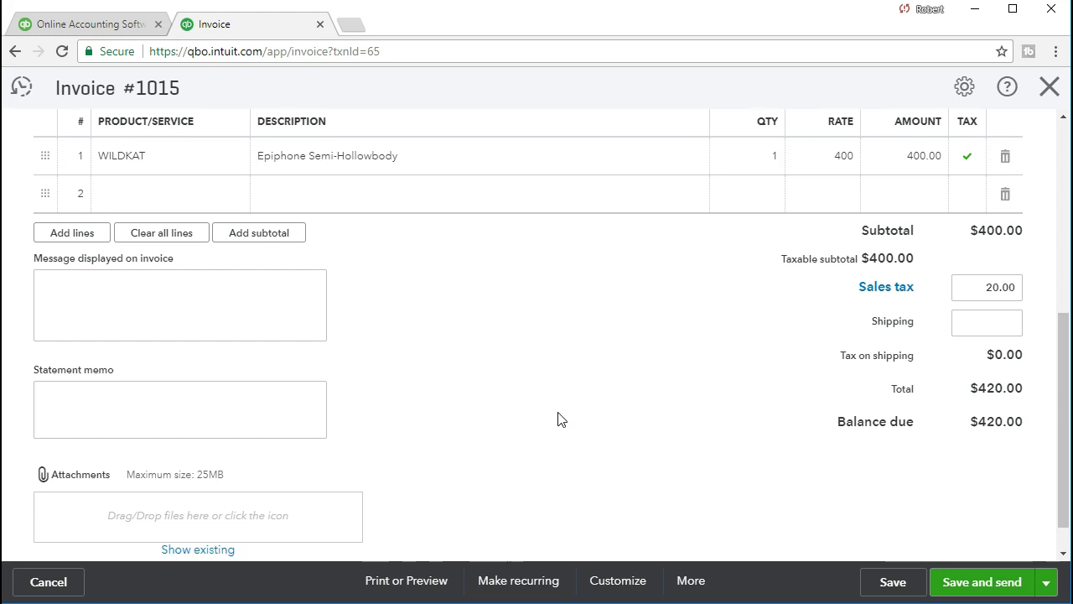
left_click(890, 584)
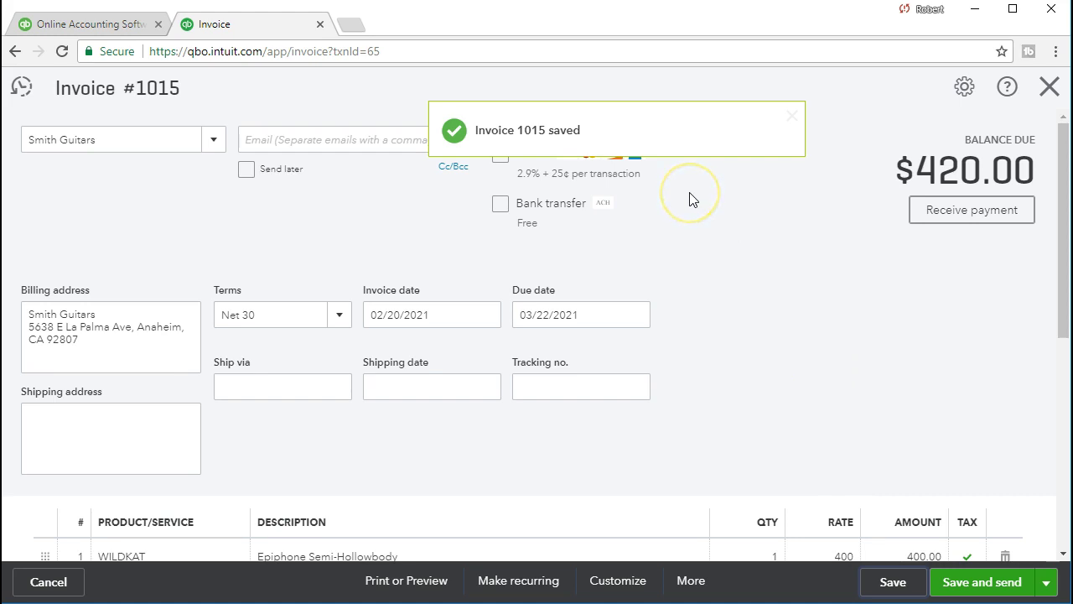
left_click(1051, 91)
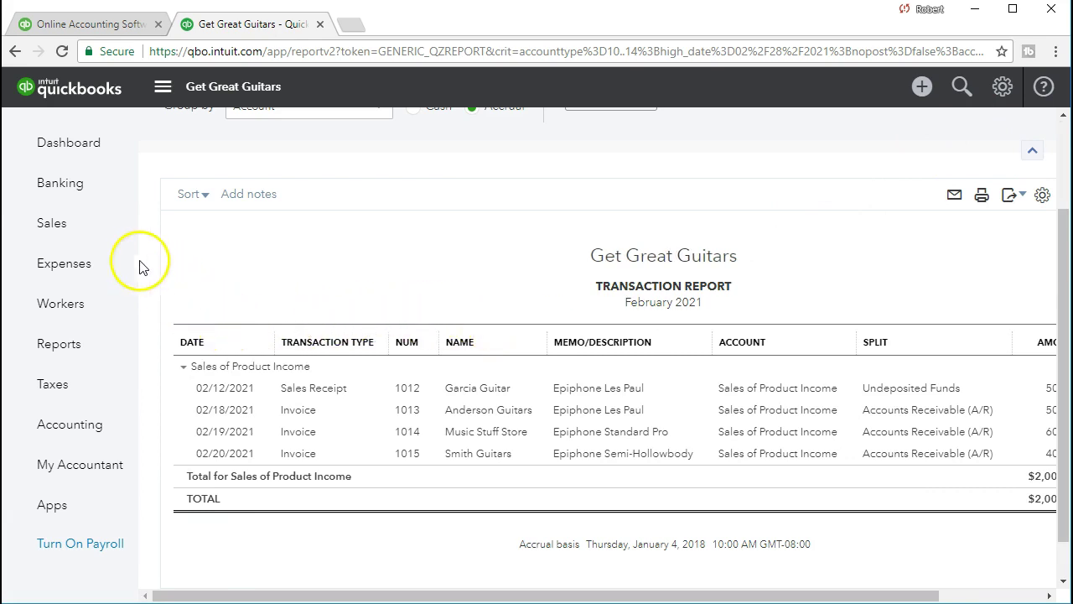
Step: Open the Balance Sheet from the report list and run it for 02/01/2021 to 02/28/2021
left_click(97, 344)
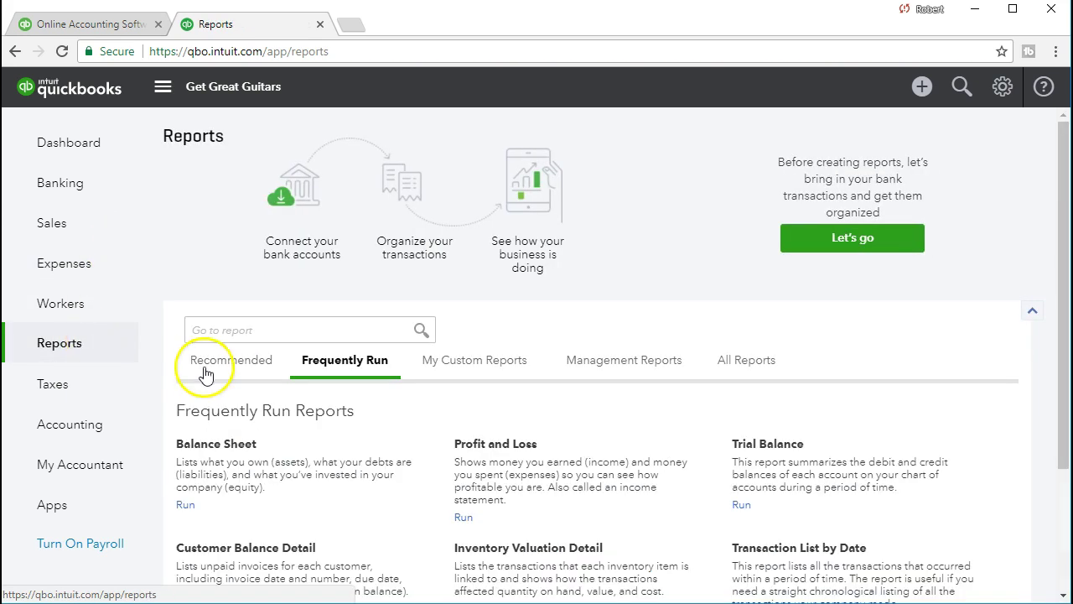
left_click(243, 453)
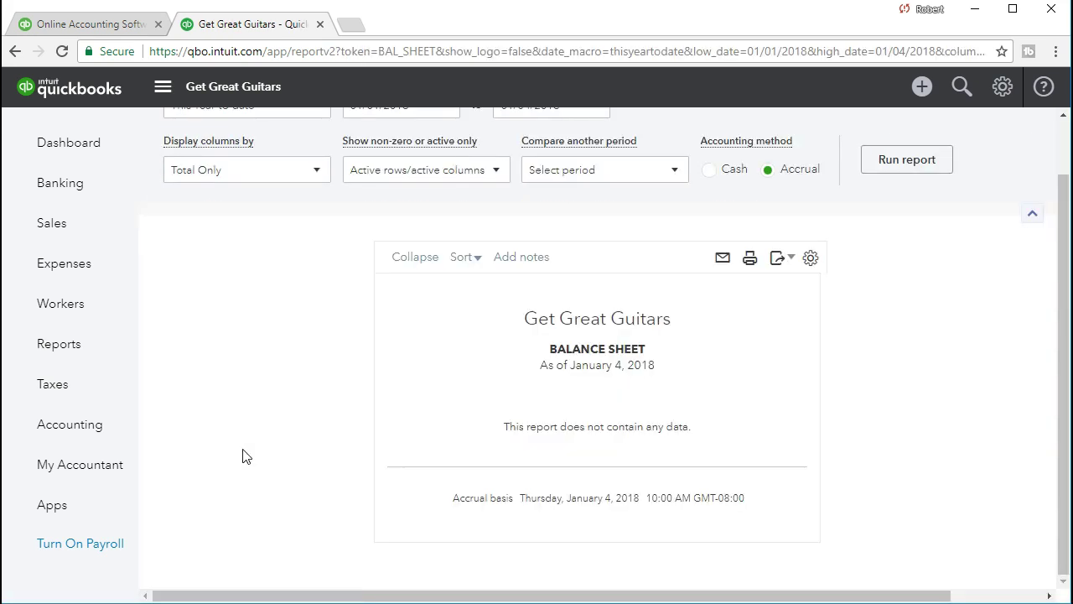
left_click(424, 172)
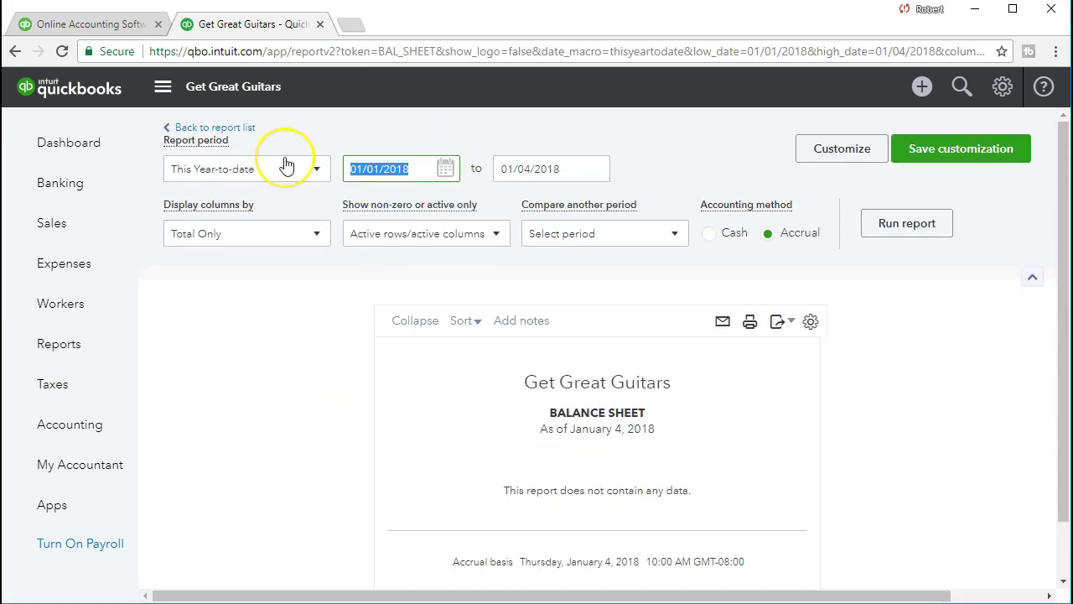
type("02012021")
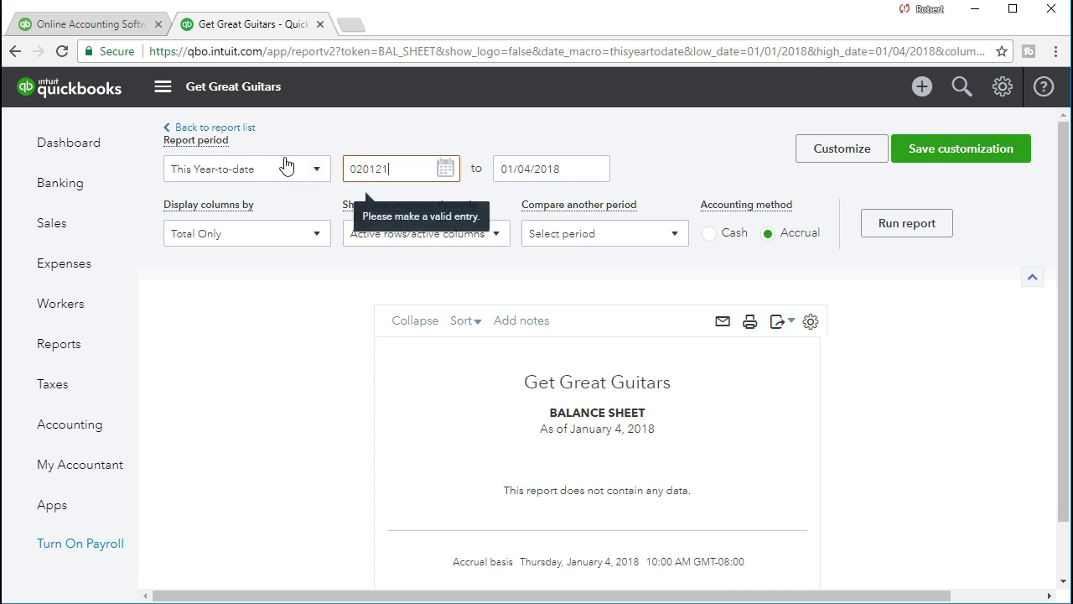
key("Tab")
type("02/28/2021")
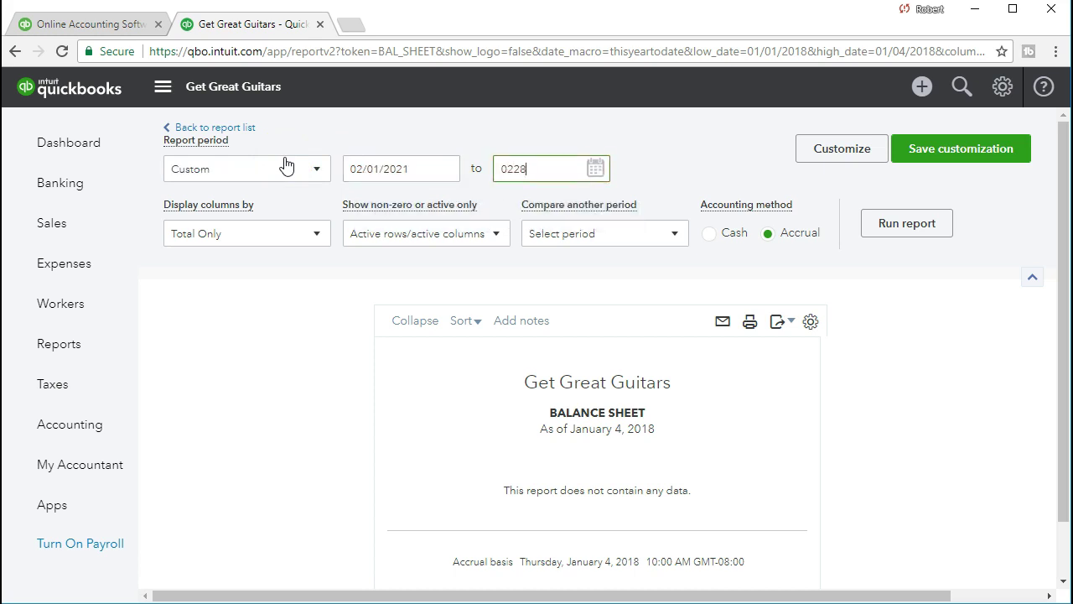
key("Tab")
left_click(919, 229)
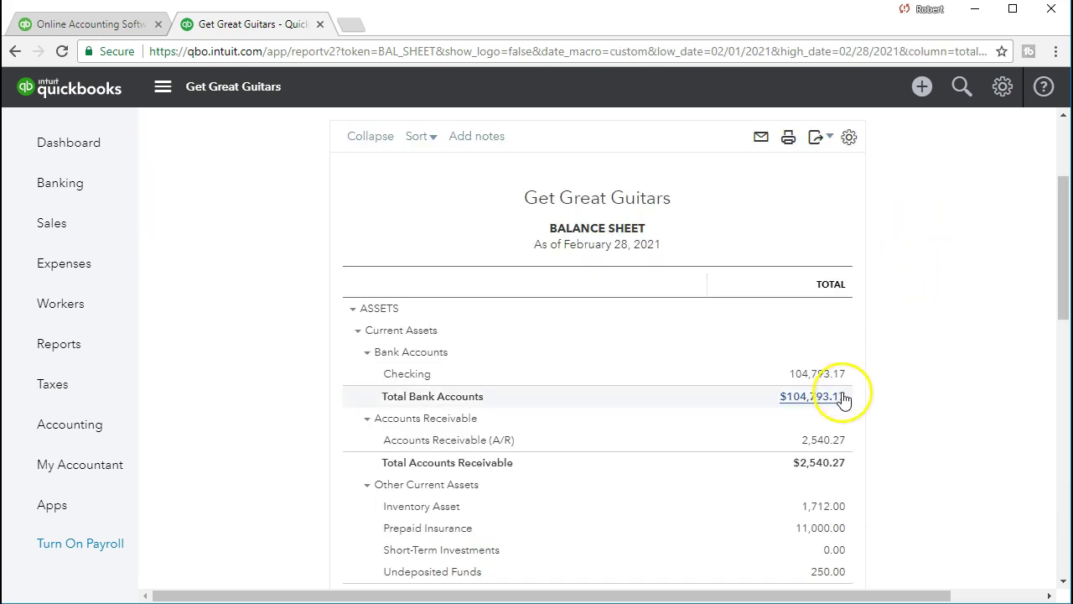
Step: Examine the Balance Sheet's current liabilities, focusing on the California State Board of Equalization Payable line
scroll(689, 501, "down", 2)
scroll(689, 501, "down", 5)
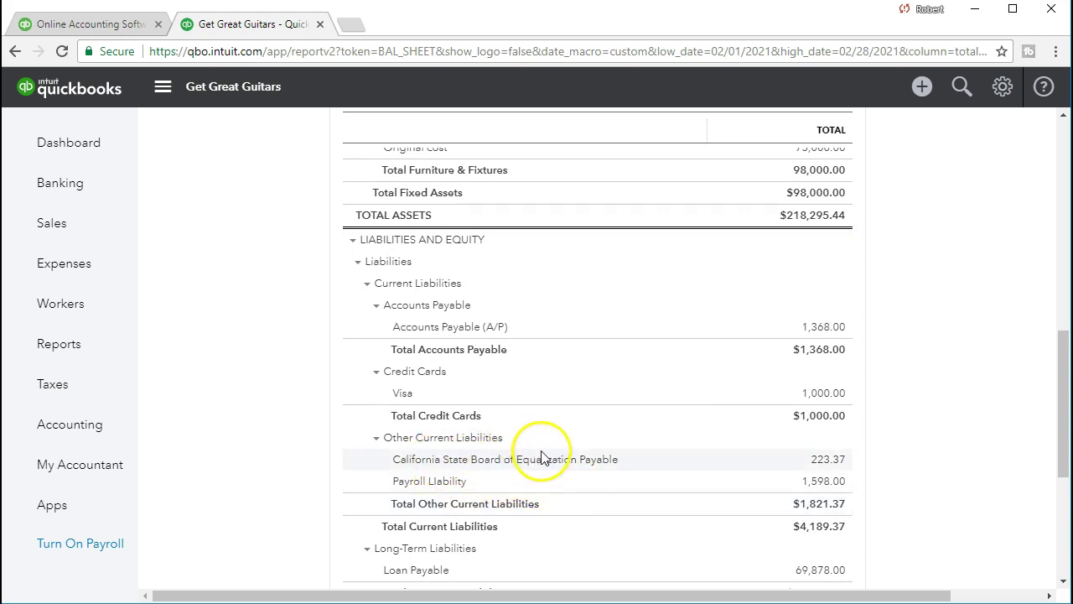
left_click(634, 467)
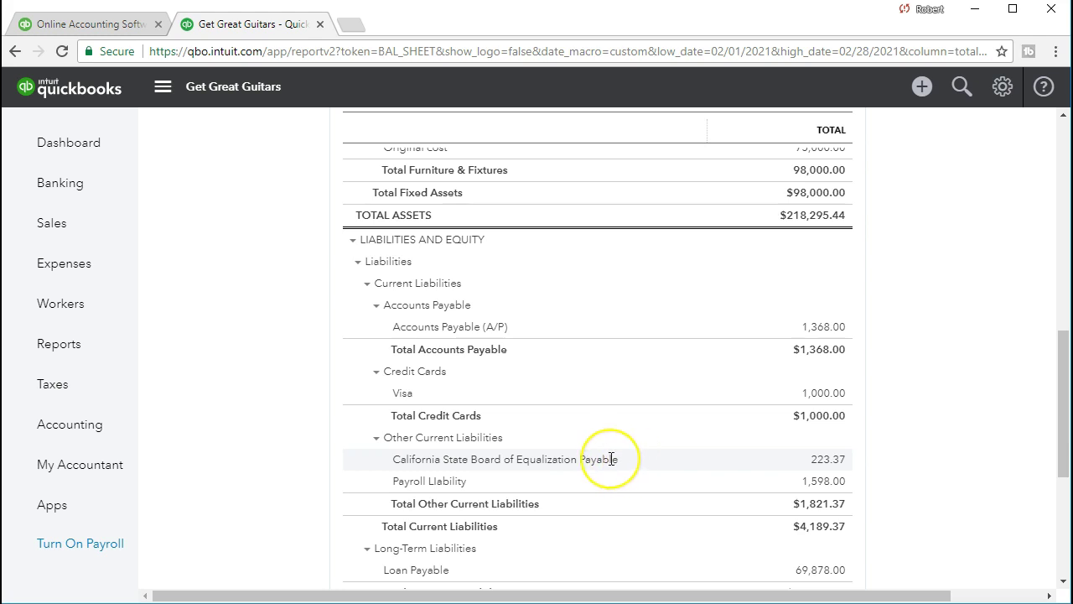
Step: Open the transaction detail behind the California State Board of Equalization Payable balance and review its amount and balance columns
left_click(615, 462)
left_click(630, 462)
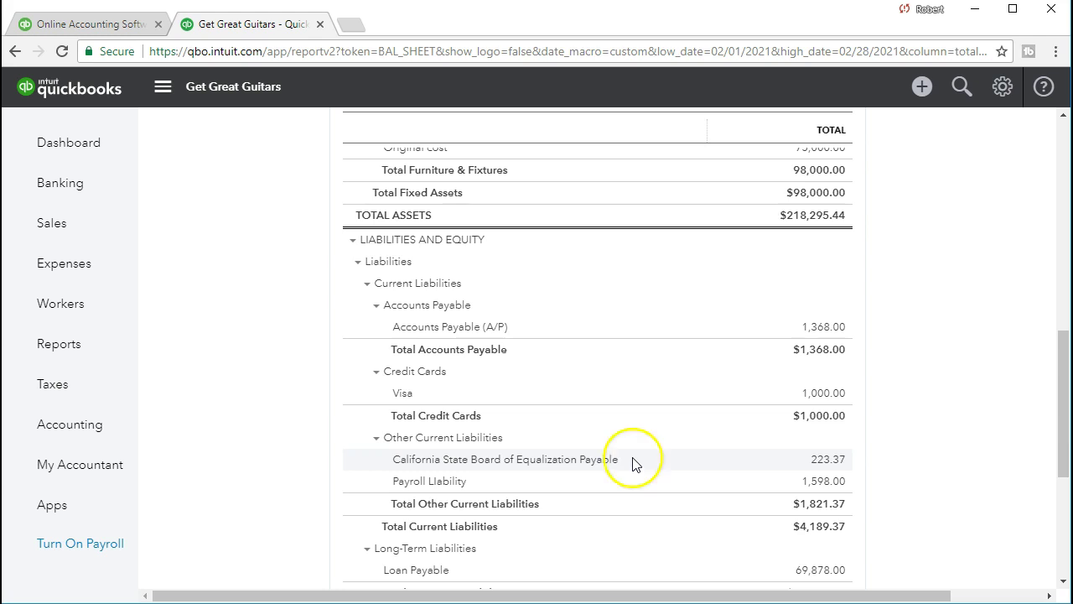
left_click(835, 463)
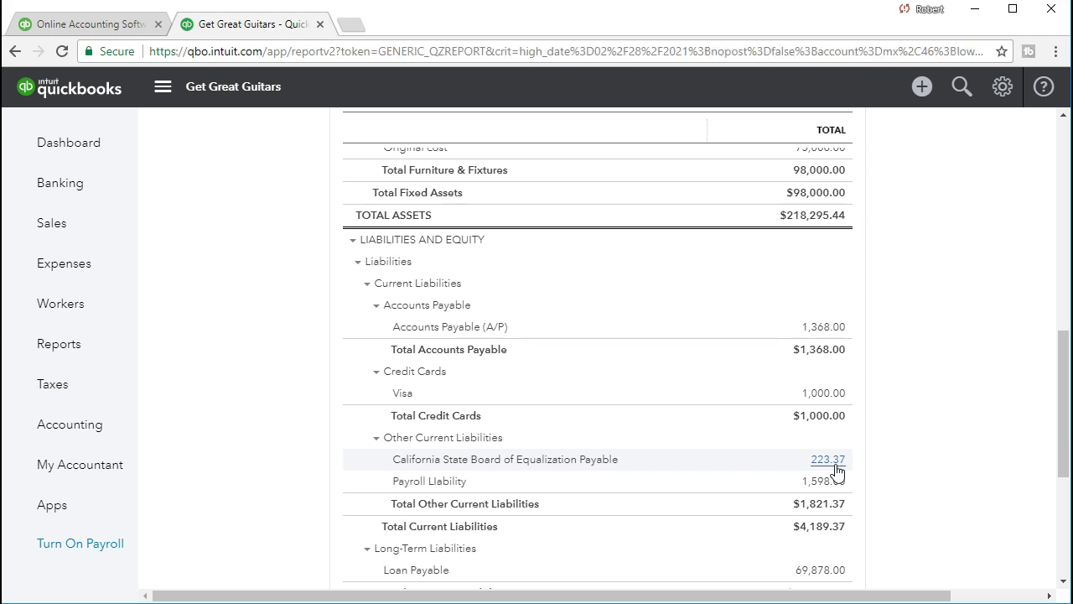
scroll(838, 472, "down", 5)
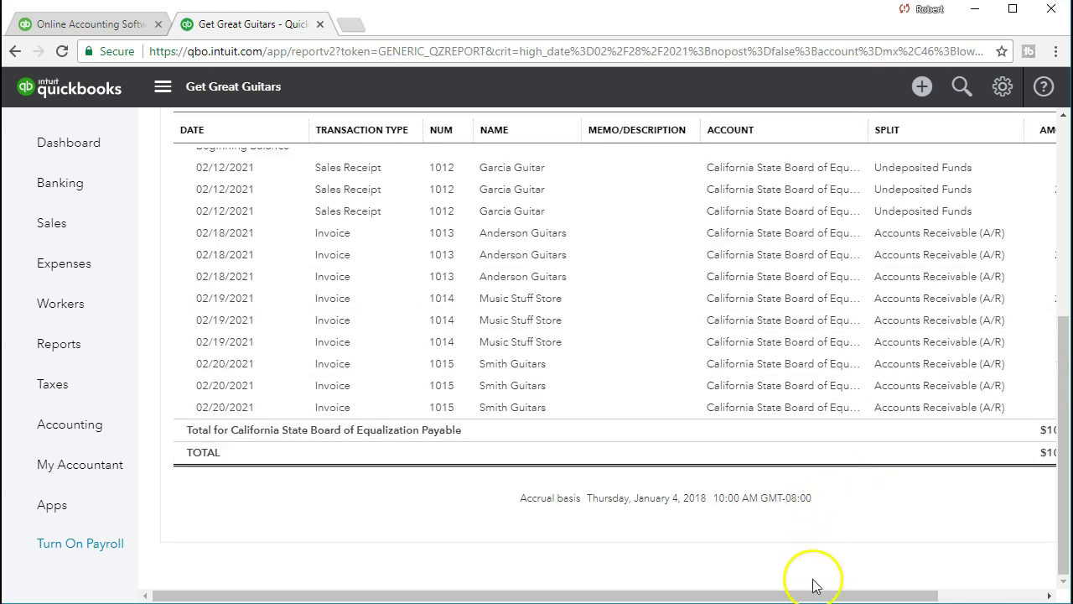
left_click_drag(812, 599, 906, 589)
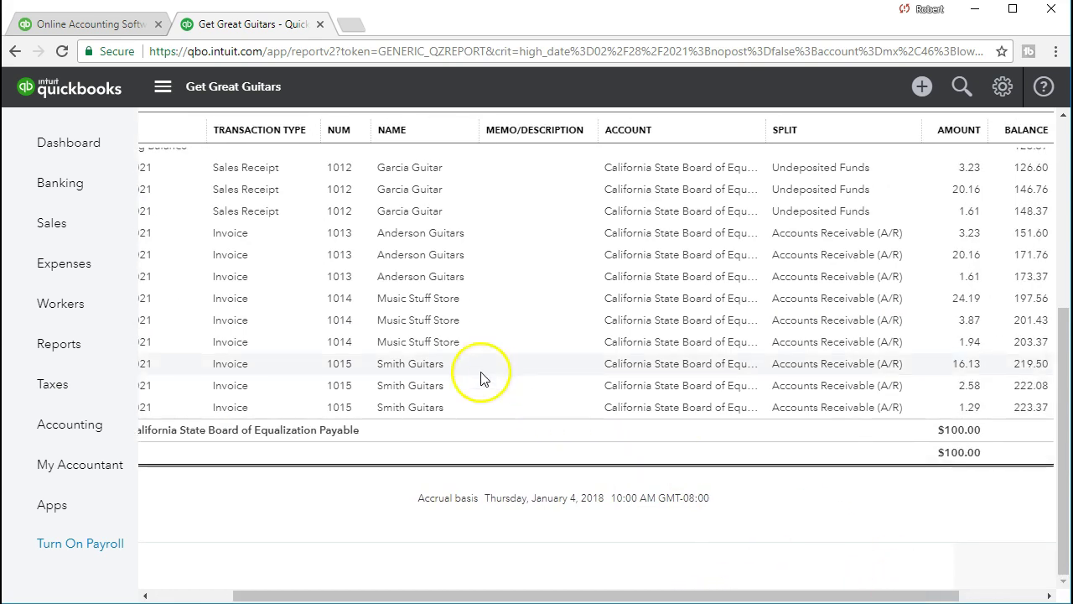
Step: Open the Smith Guitars invoice from the payable transaction report, check its sales tax amount, and close it
left_click(968, 365)
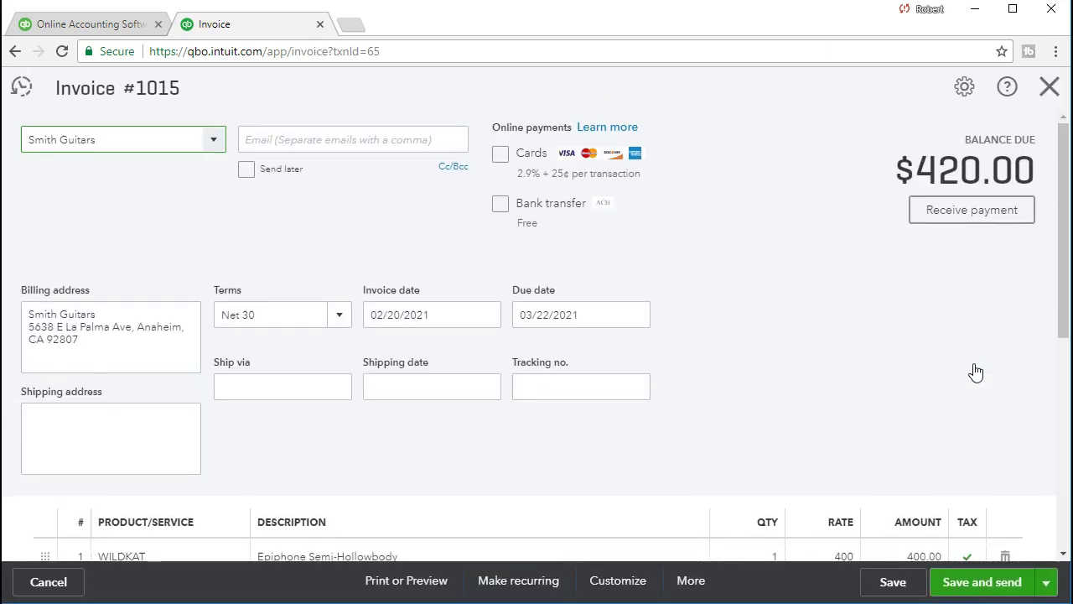
scroll(975, 372, "down", 2)
scroll(975, 368, "down", 1)
left_click(984, 440)
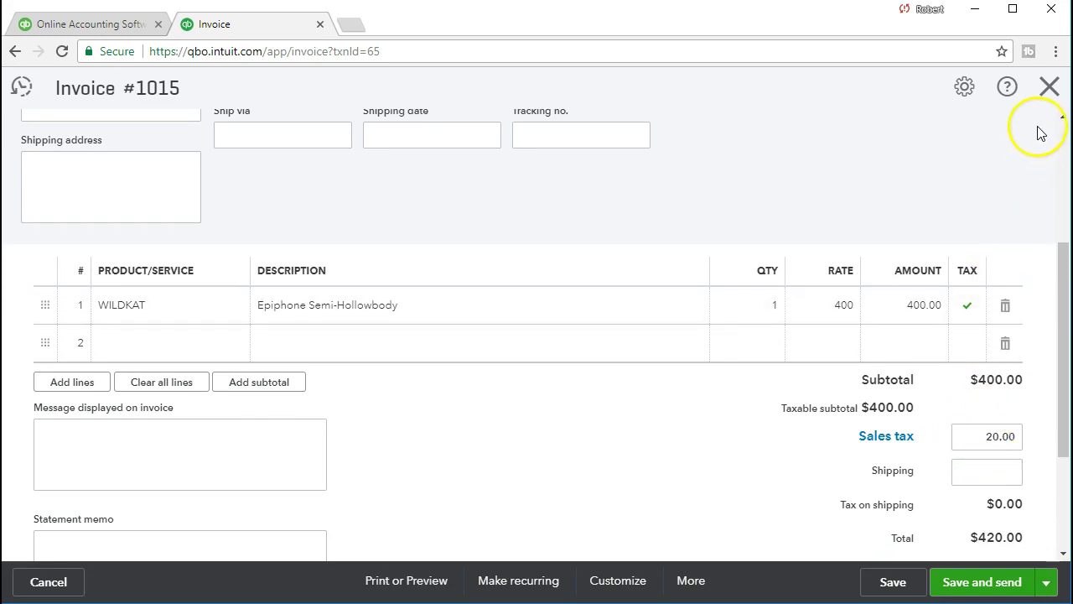
left_click(1048, 87)
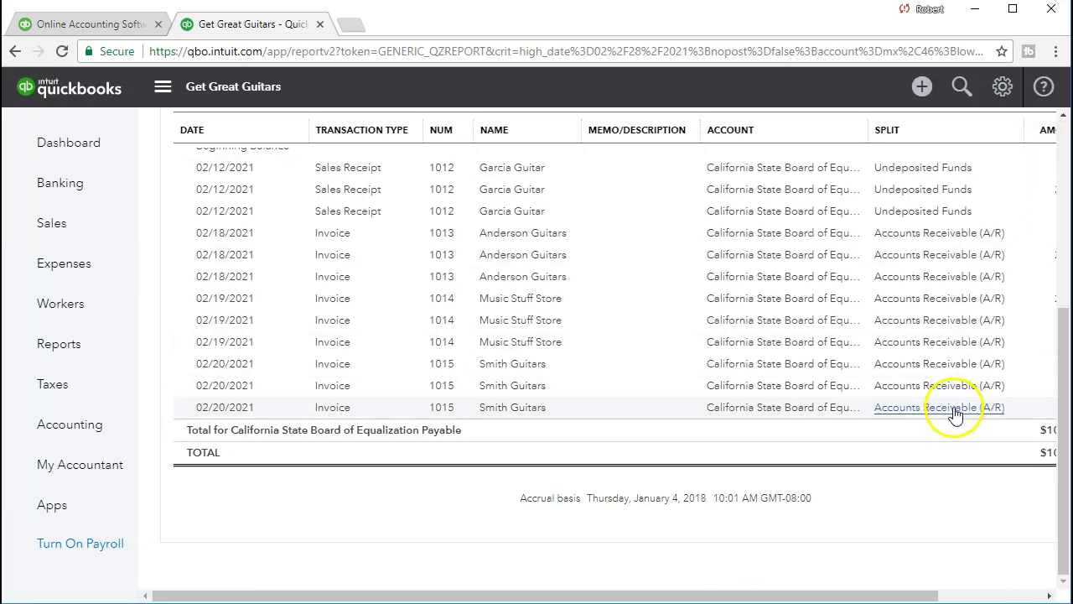
Step: Open the Music Stuff Store invoice from the payable transaction report, check its sales tax amount, and close it
left_click_drag(914, 597, 983, 595)
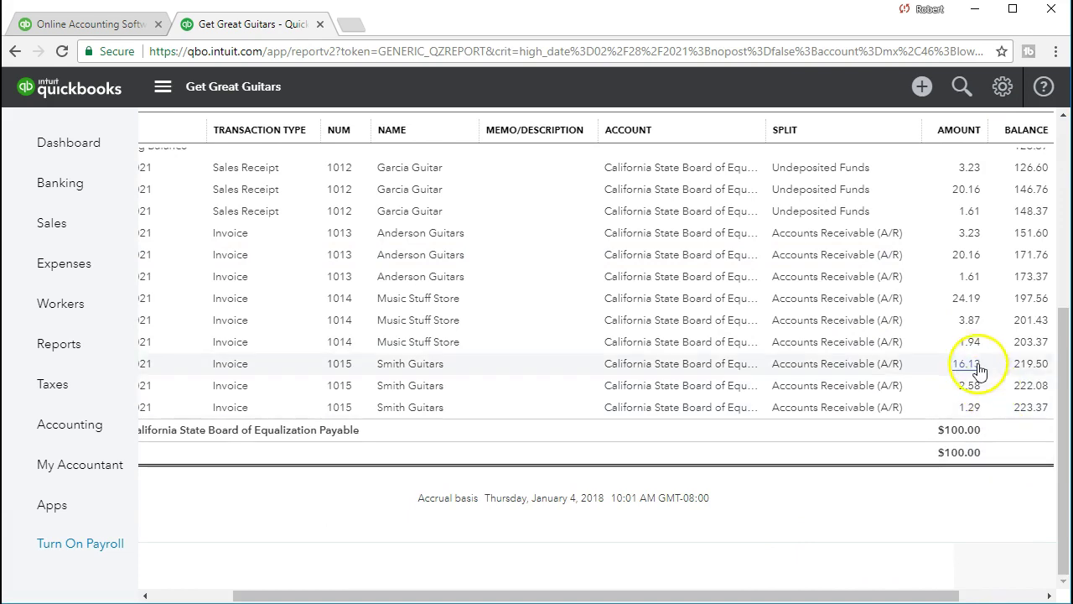
left_click(967, 299)
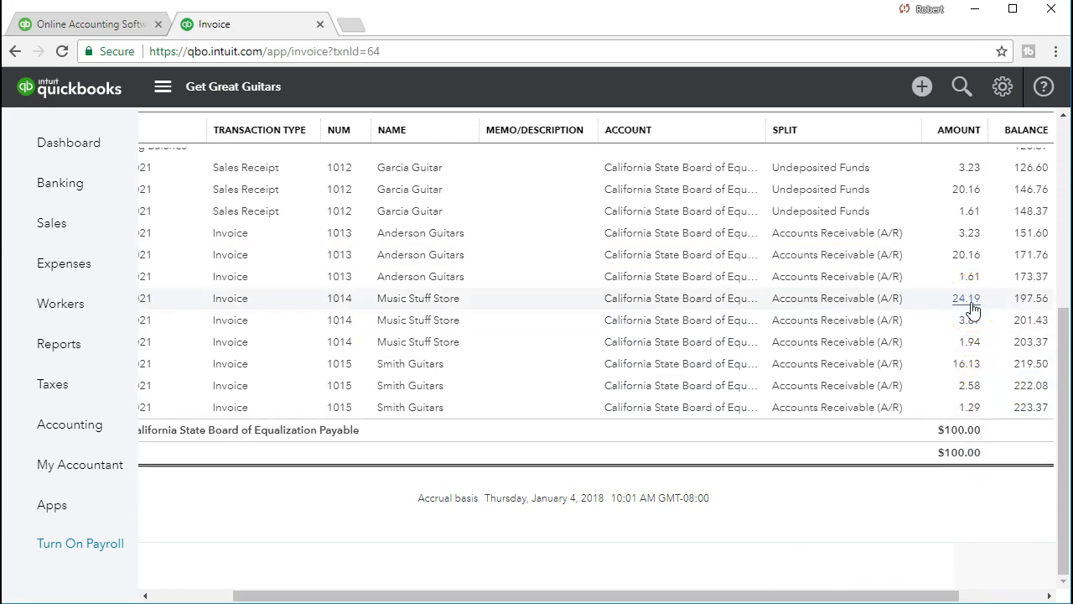
scroll(973, 310, "down", 2)
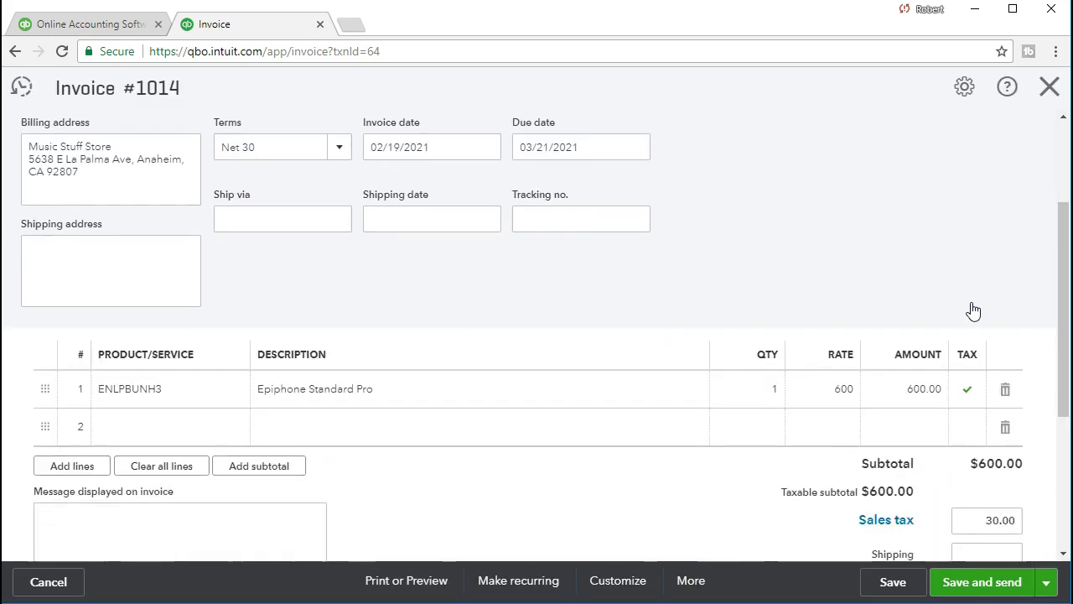
scroll(971, 310, "down", 1)
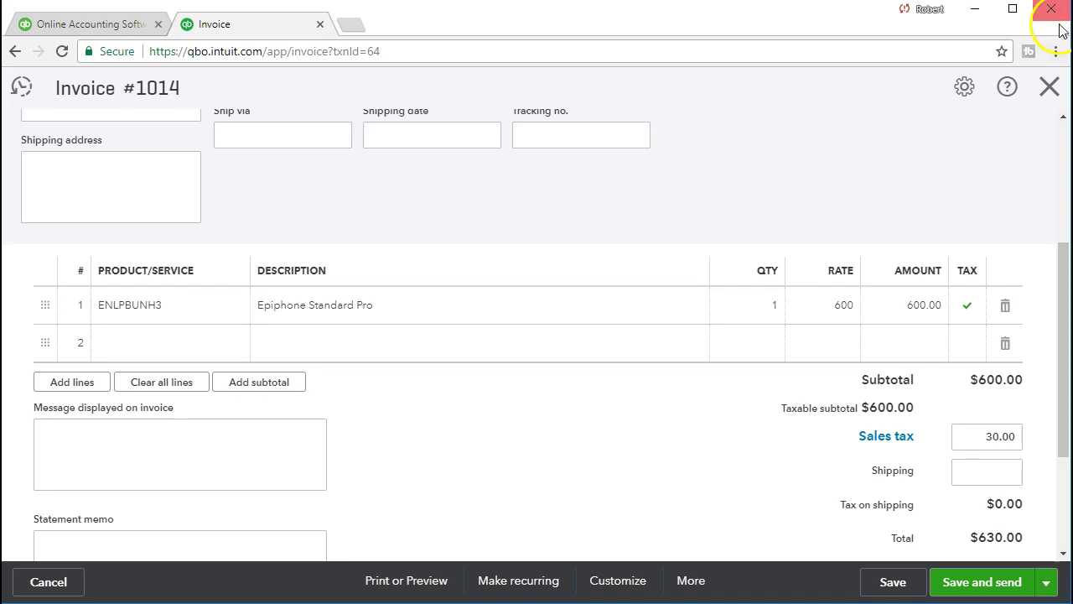
left_click(1049, 87)
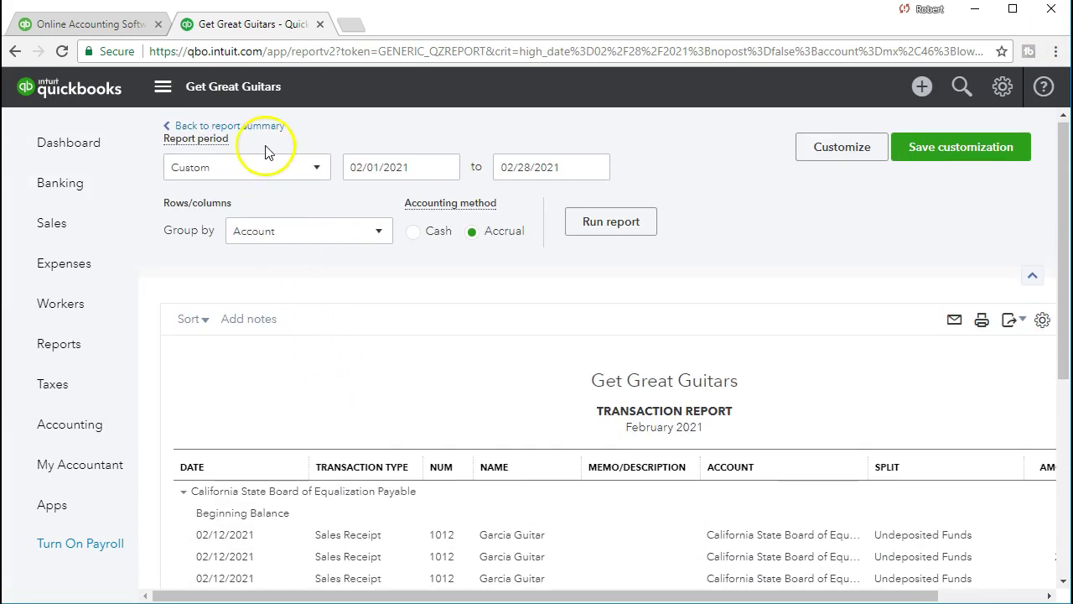
Step: Return to the Balance Sheet, open the Inventory Asset transaction detail, and review its amount and balance columns
left_click(262, 134)
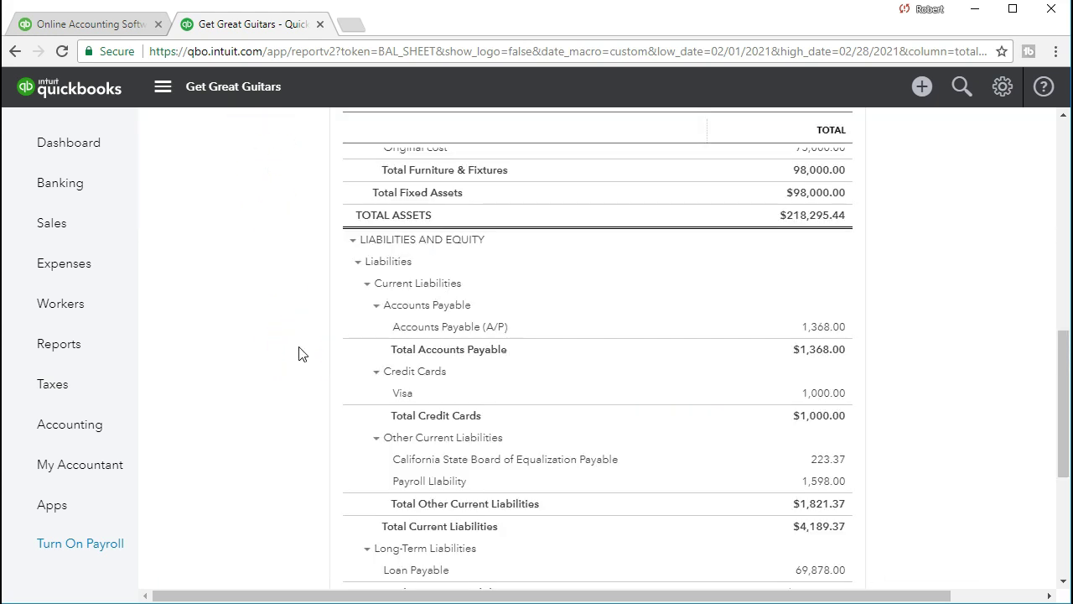
scroll(302, 353, "up", 4)
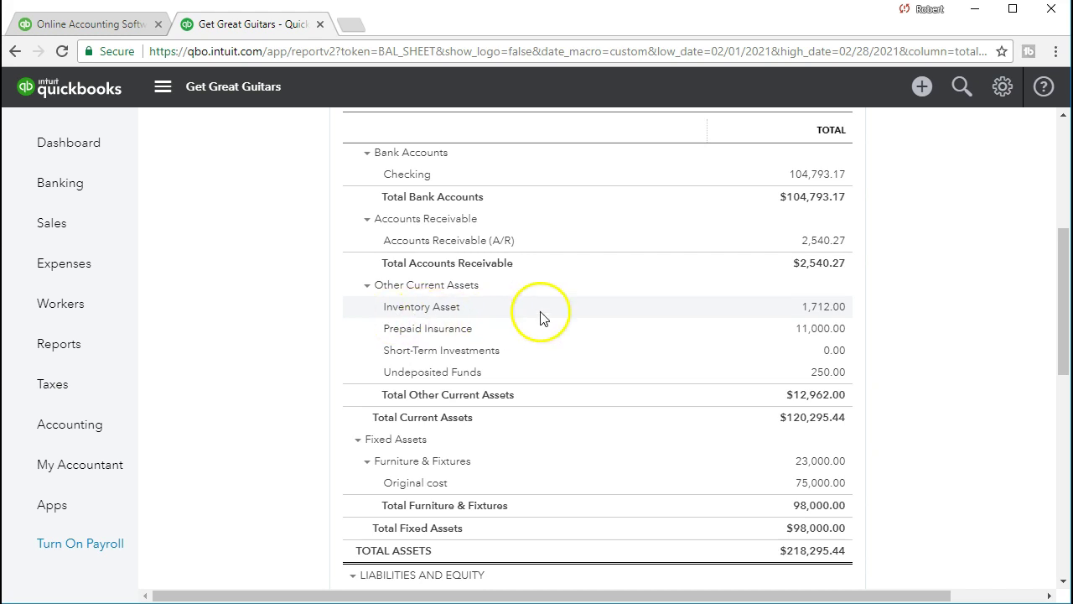
left_click(839, 316)
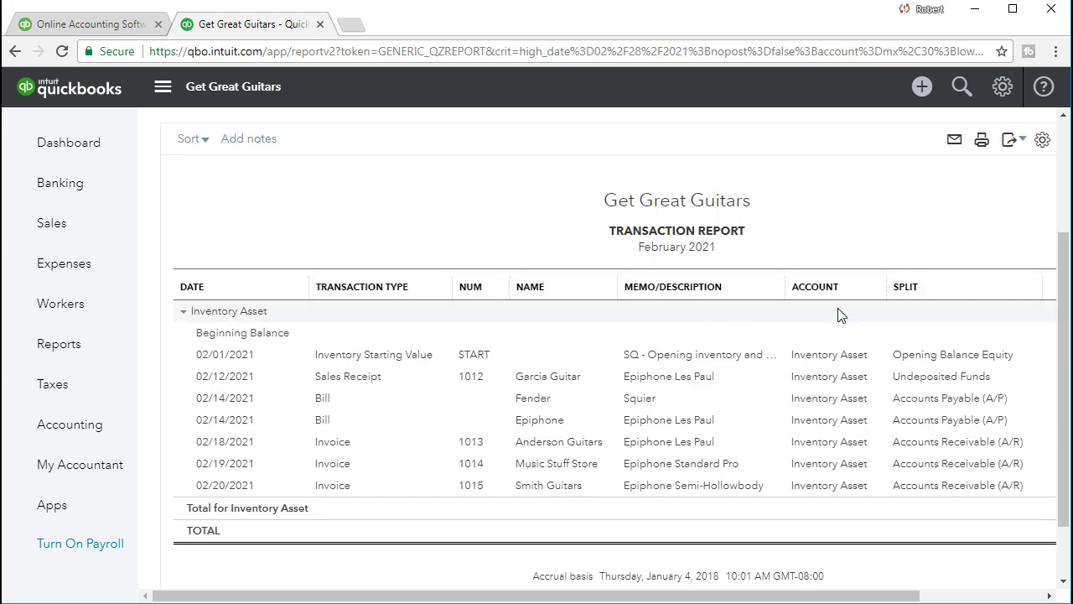
left_click_drag(851, 598, 944, 588)
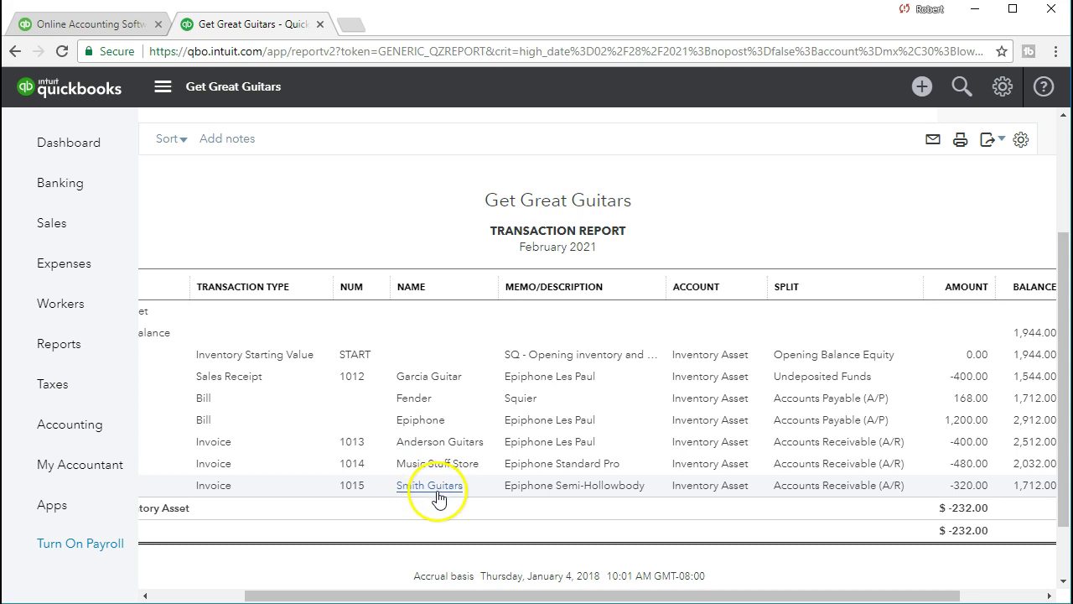
left_click_drag(936, 597, 943, 597)
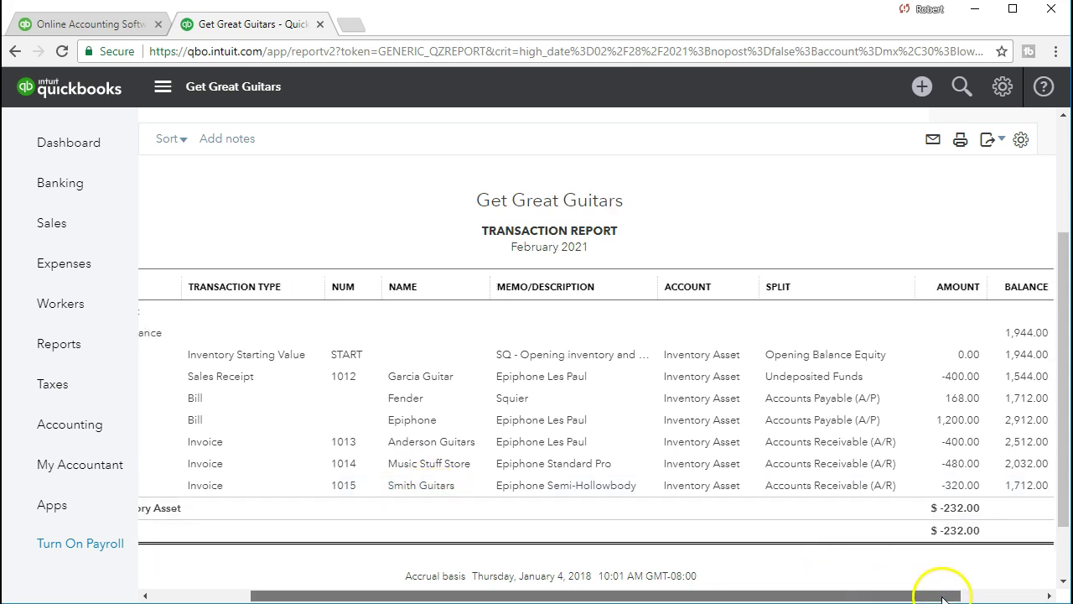
Step: Open the Music Stuff Store invoice from the Inventory Asset detail, review its Epiphone Standard Pro line, and close it
left_click(961, 465)
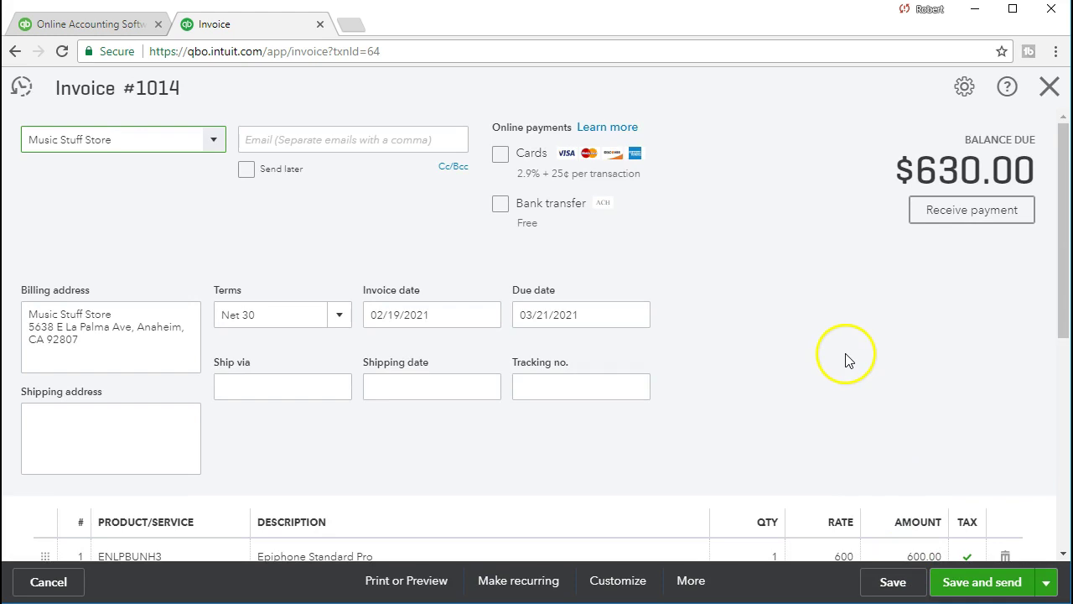
scroll(844, 356, "down", 3)
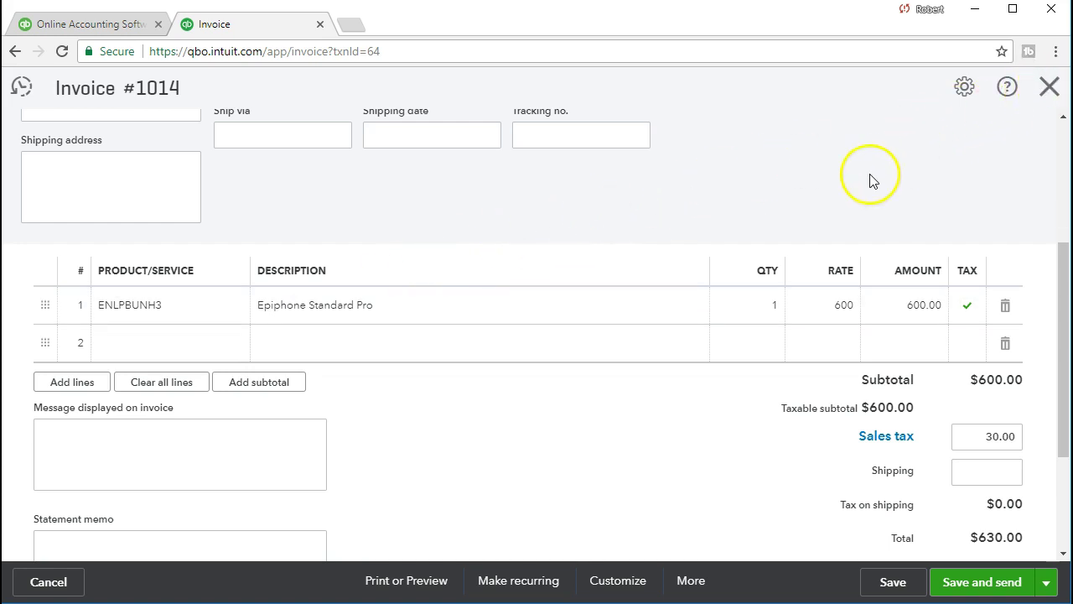
left_click(1047, 89)
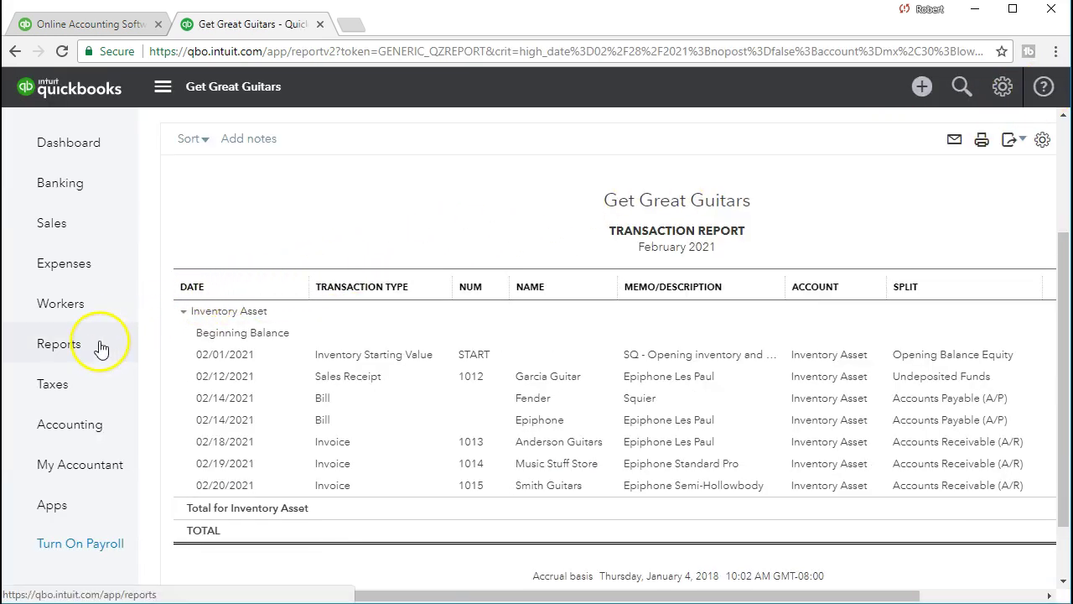
Step: Open the Products and Services list and check the sales price and cost of ENLPBUNH3
left_click(65, 235)
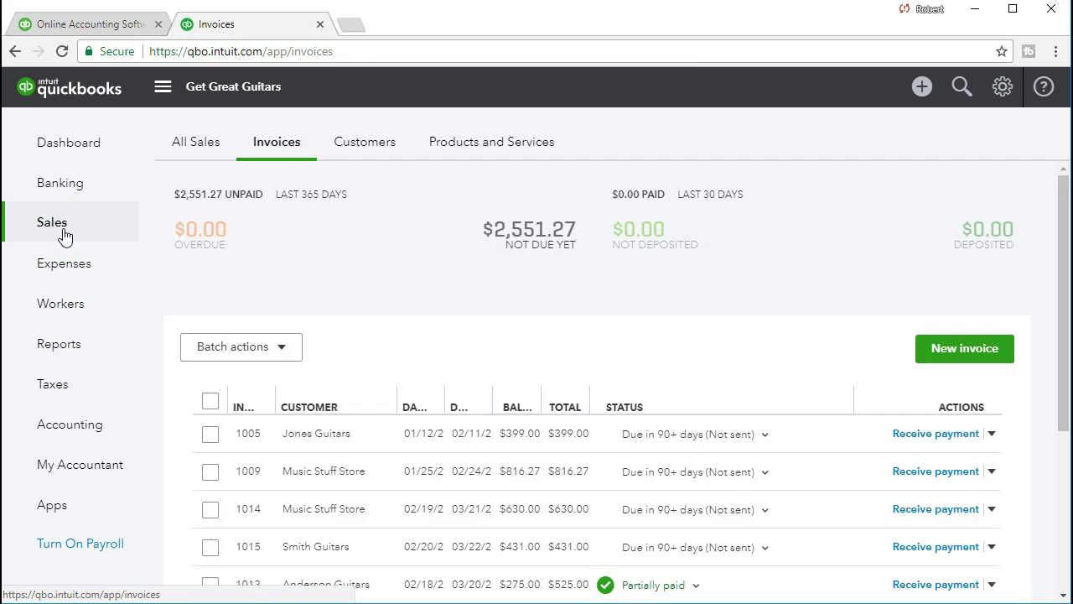
left_click(475, 148)
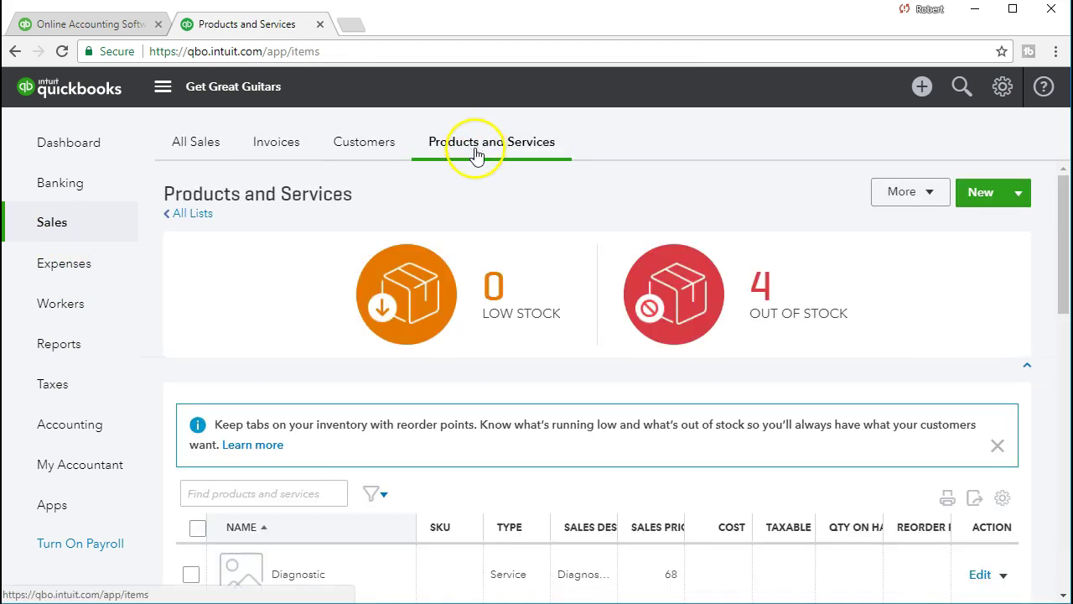
scroll(480, 221, "down", 3)
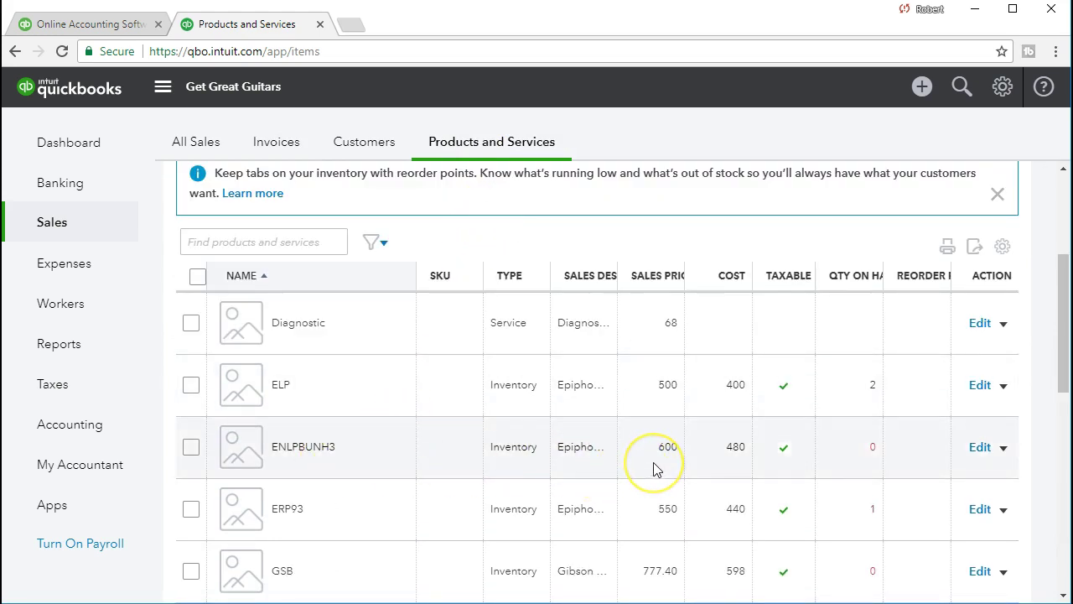
left_click(682, 462)
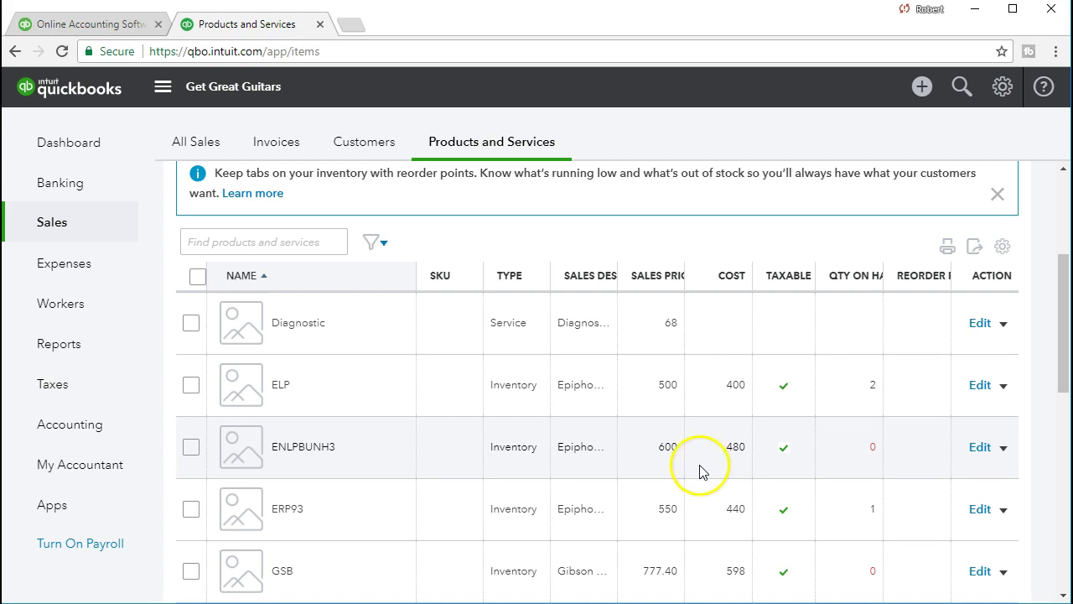
Step: Open the Balance Sheet from the frequently run reports and run it for 02/01/2021 to 02/28/2021
left_click(124, 356)
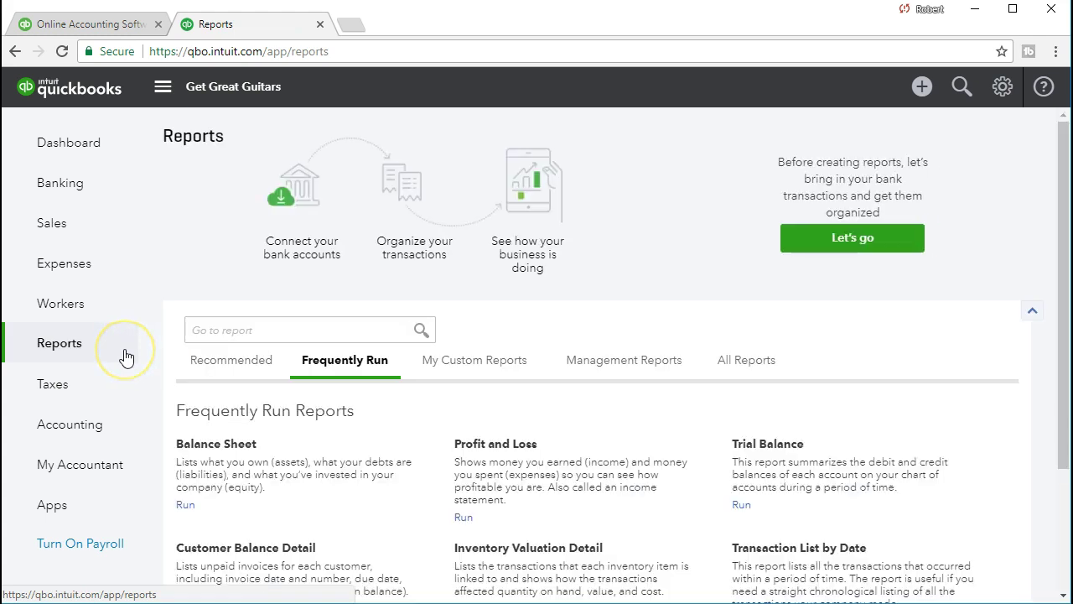
left_click(211, 445)
scroll(426, 240, "up", 1)
left_click(398, 169)
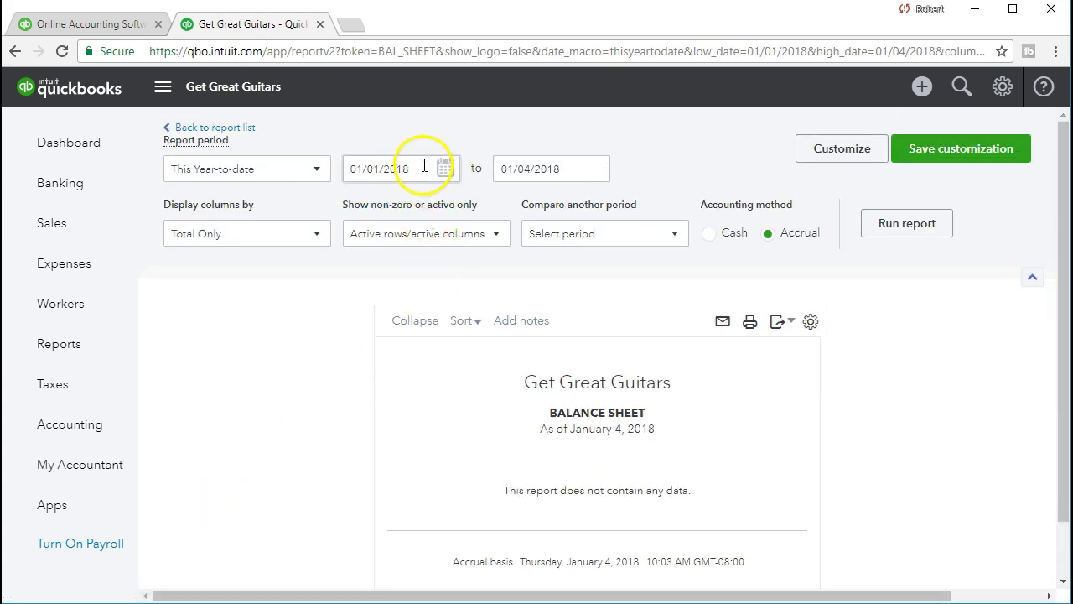
type("0")
type("2/01/2021")
key("Tab")
type("02/28/2021")
key("Tab")
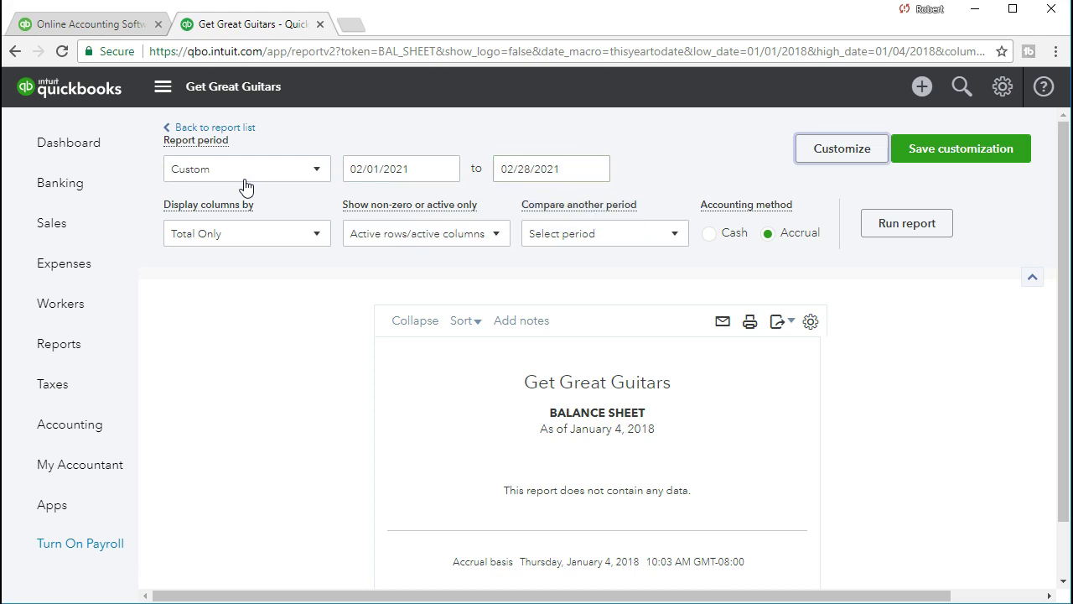
left_click(903, 228)
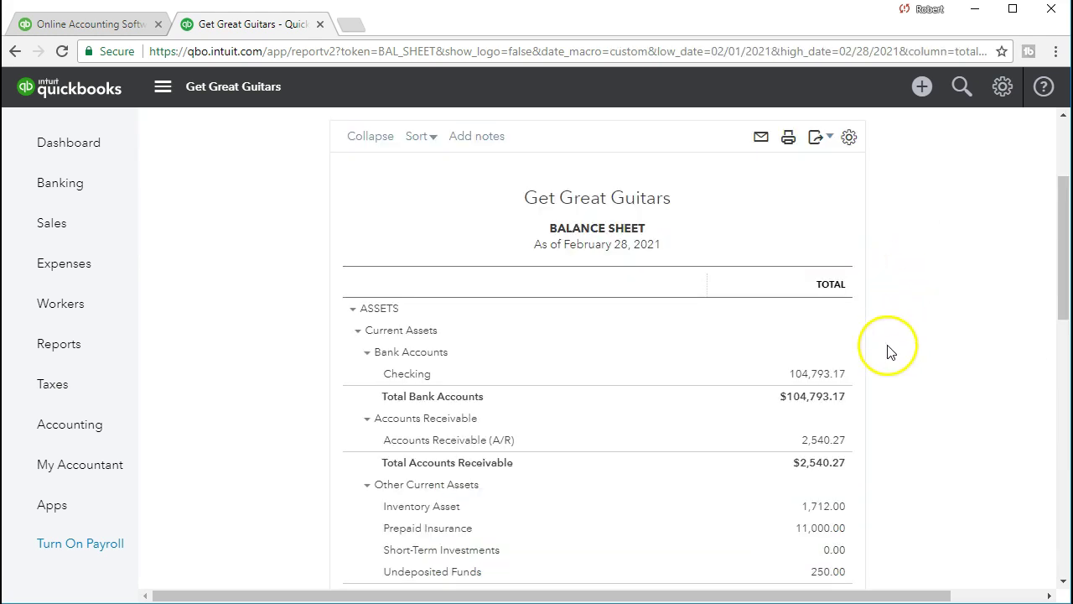
Step: Open the Smith Guitars invoice through the Inventory Asset detail, review its Epiphone Semi-Hollowbody line and totals, and close it
scroll(890, 352, "down", 1)
left_click(825, 424)
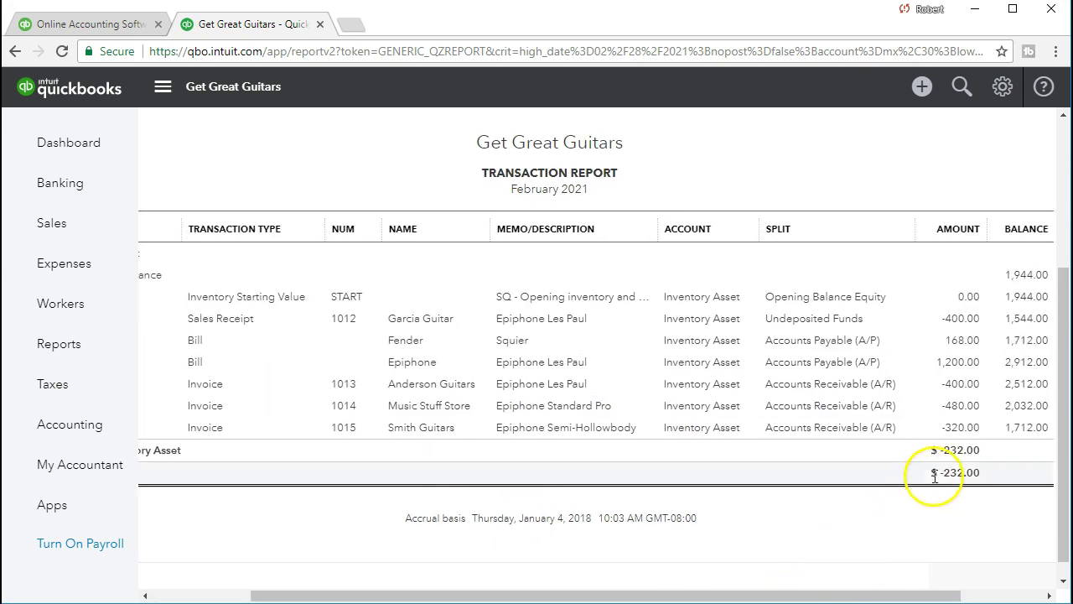
left_click(962, 429)
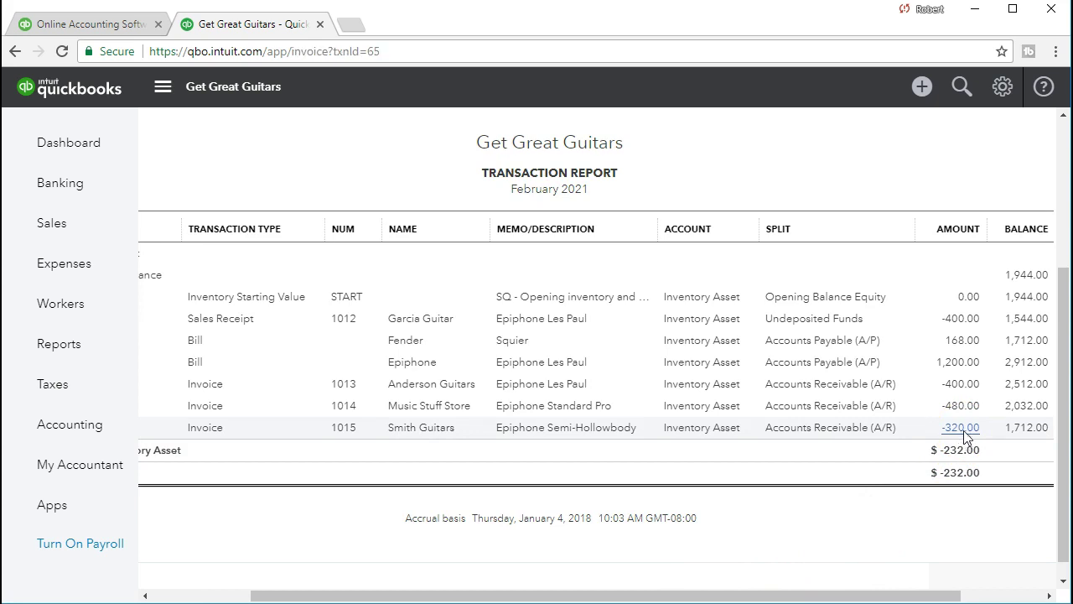
scroll(966, 440, "down", 3)
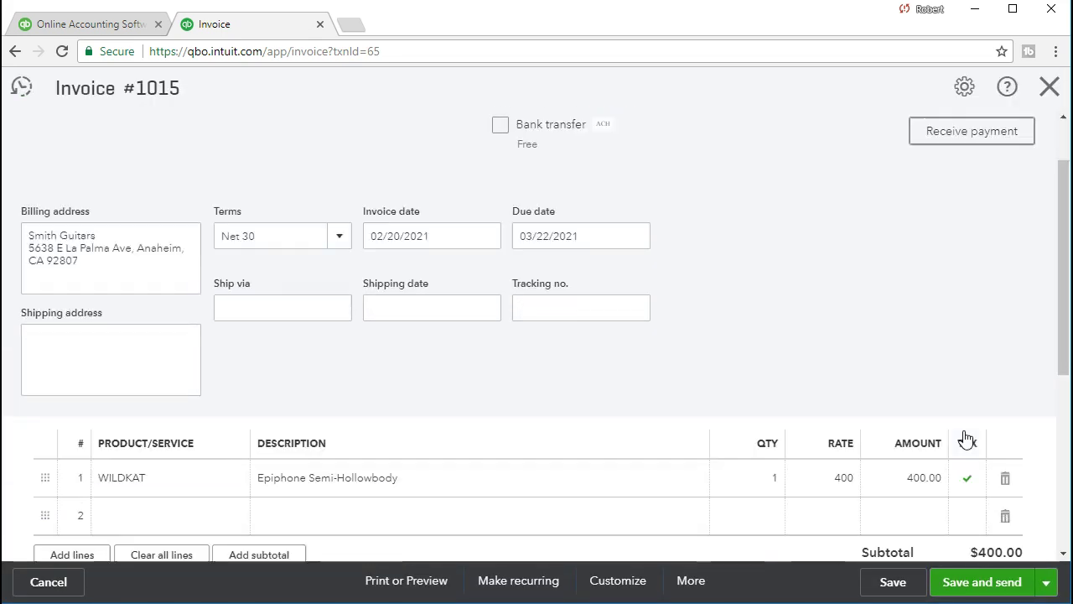
scroll(964, 432, "down", 2)
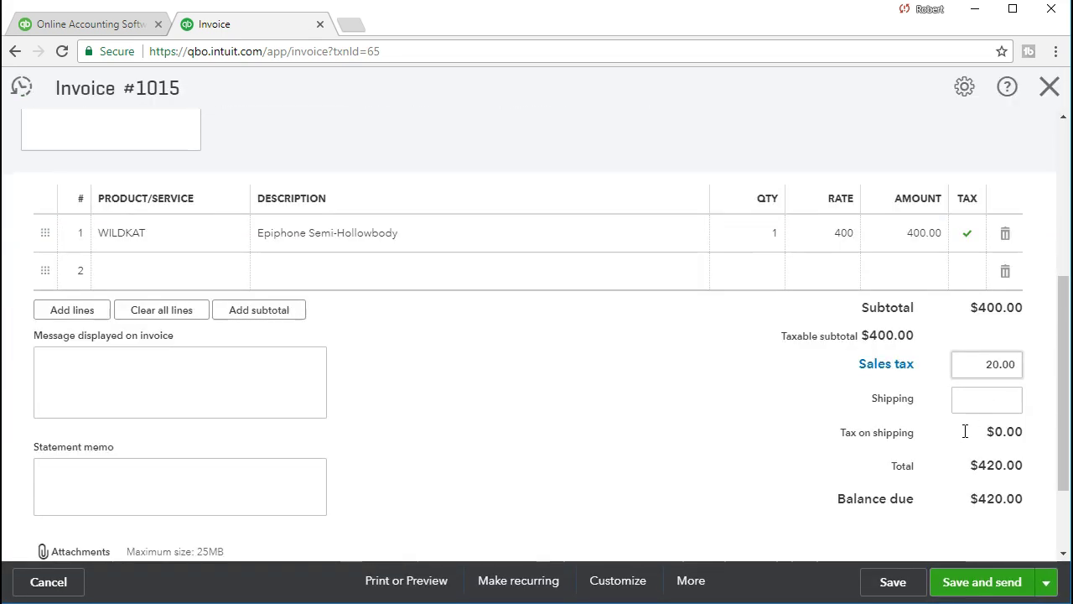
scroll(962, 433, "up", 3)
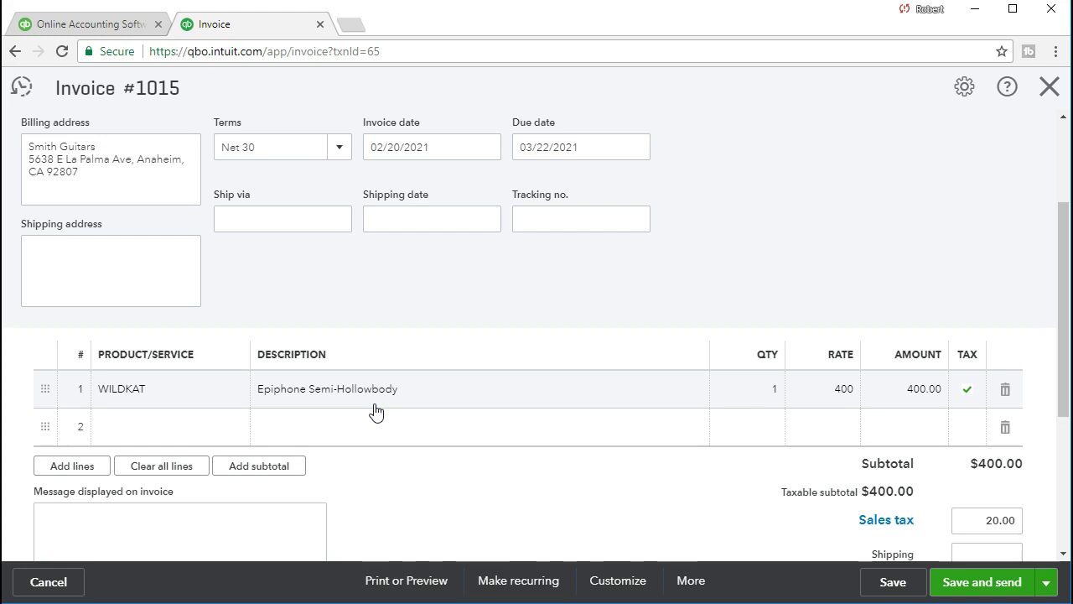
left_click(1049, 87)
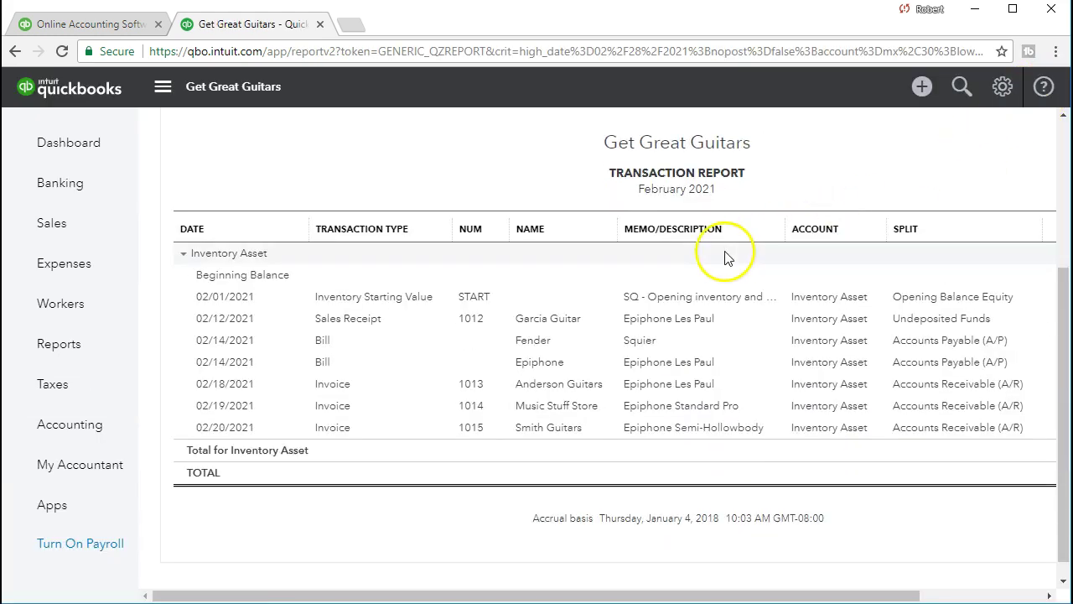
Step: Open the Profit and Loss report from the frequently run reports and run it for 02/01/2021 to 02/28/2021
left_click(87, 349)
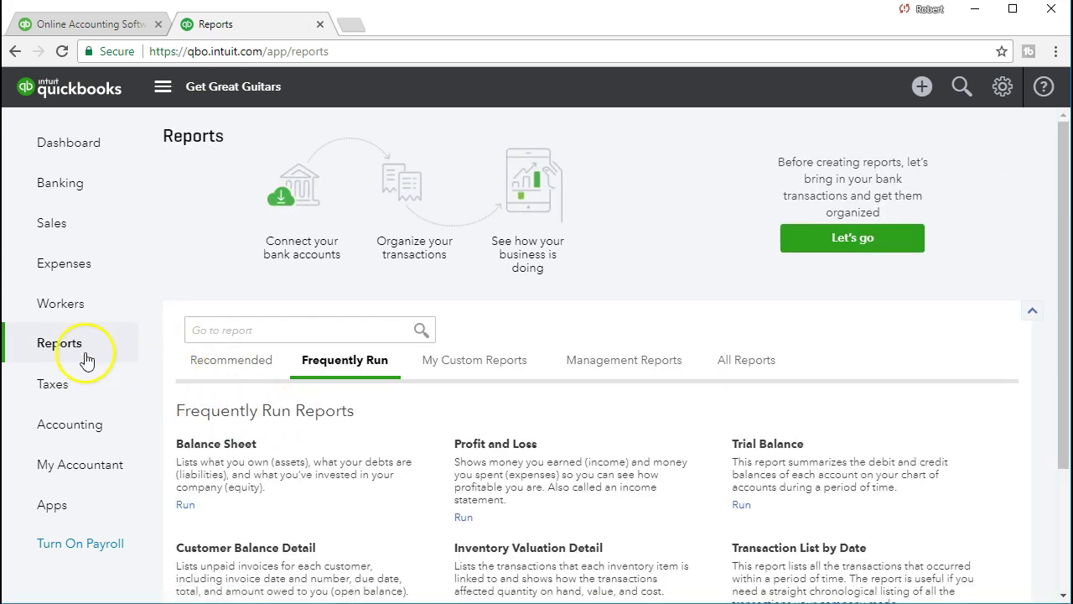
left_click(499, 444)
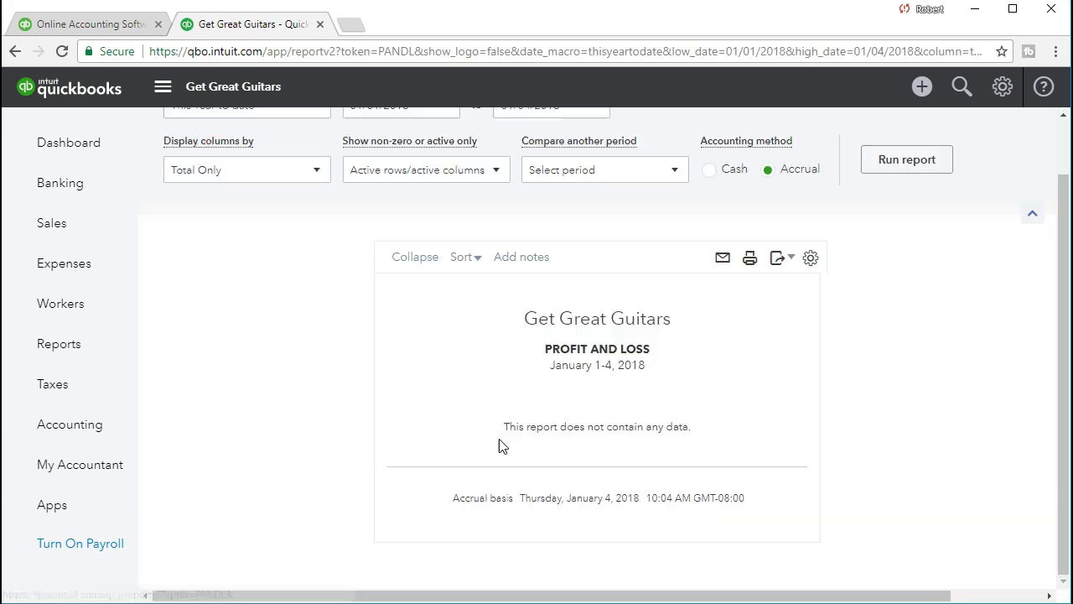
left_click(442, 168)
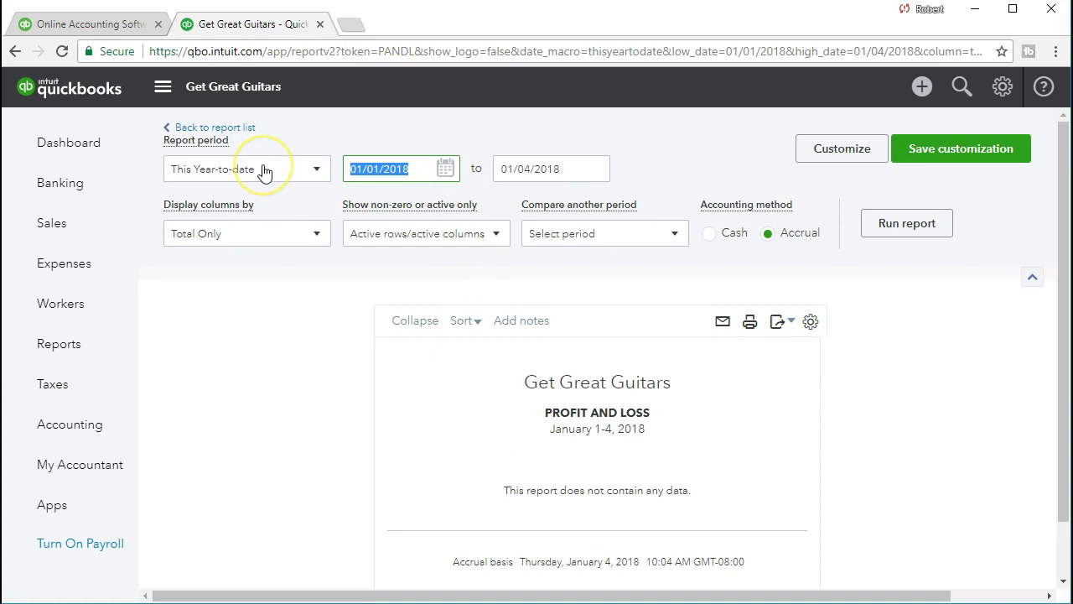
type("02/01/2021")
key("Tab")
type("02/28/2021")
key("Tab")
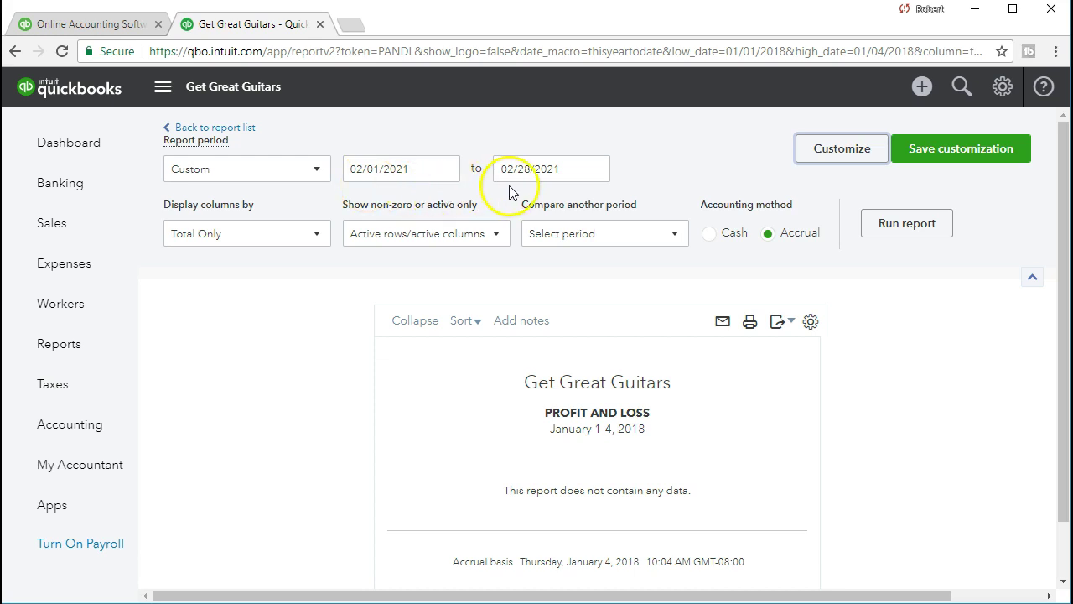
left_click(891, 227)
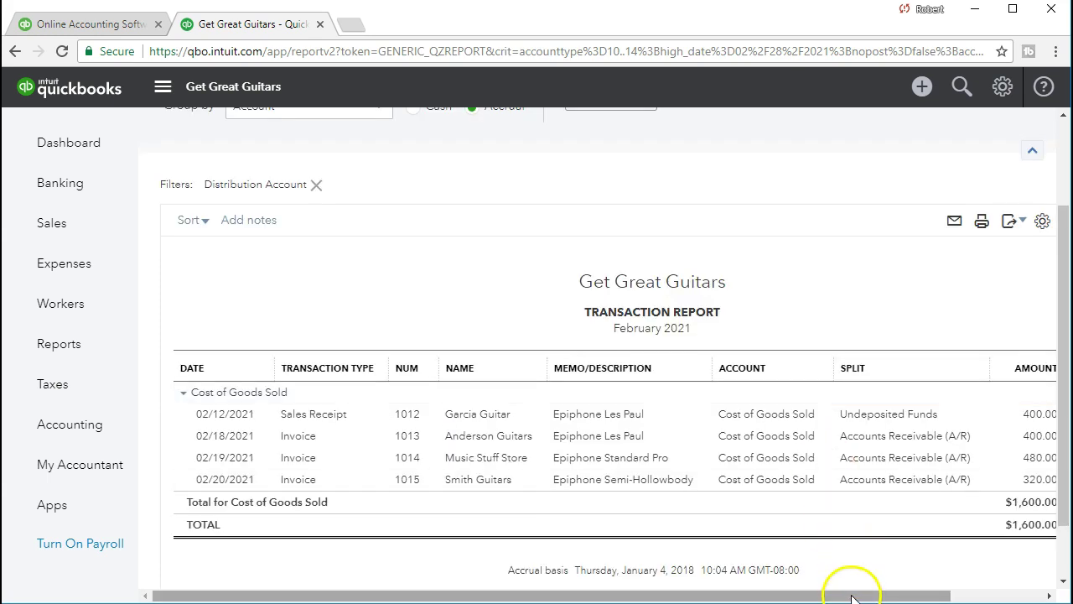
Step: Open the Music Stuff Store invoice from the Cost of Goods Sold detail, review its Epiphone Standard Pro line and sales tax, and close it
scroll(917, 593, "right", 1)
scroll(883, 596, "right", 1)
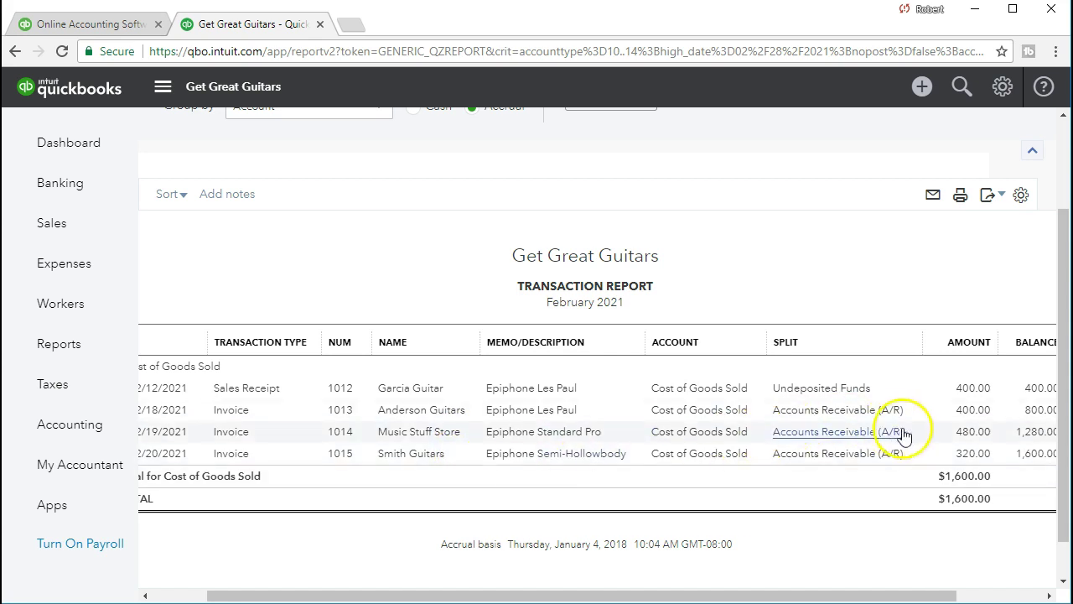
left_click(964, 438)
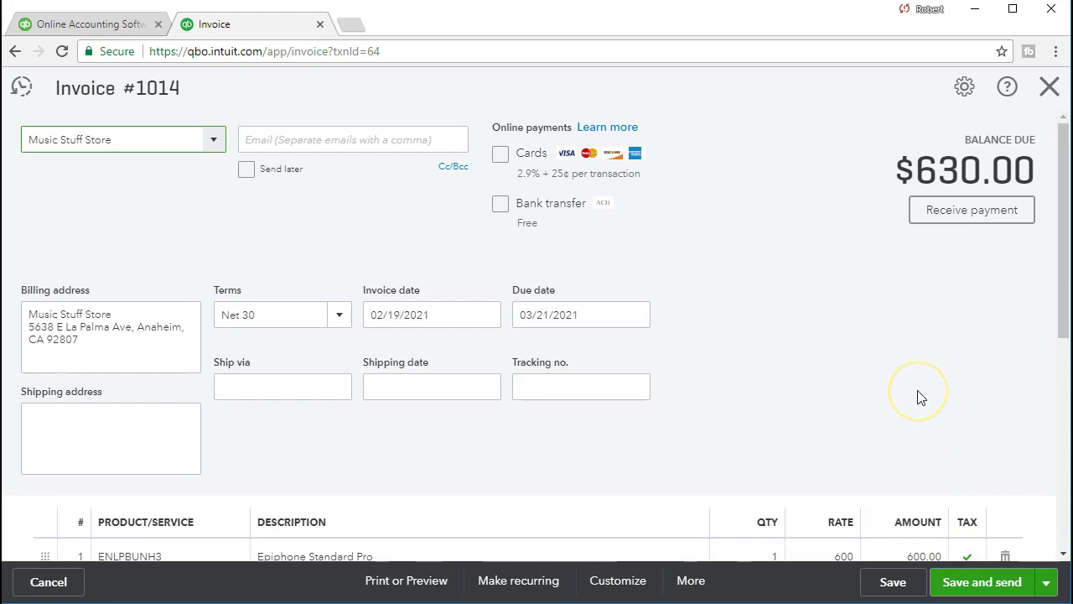
scroll(918, 398, "down", 2)
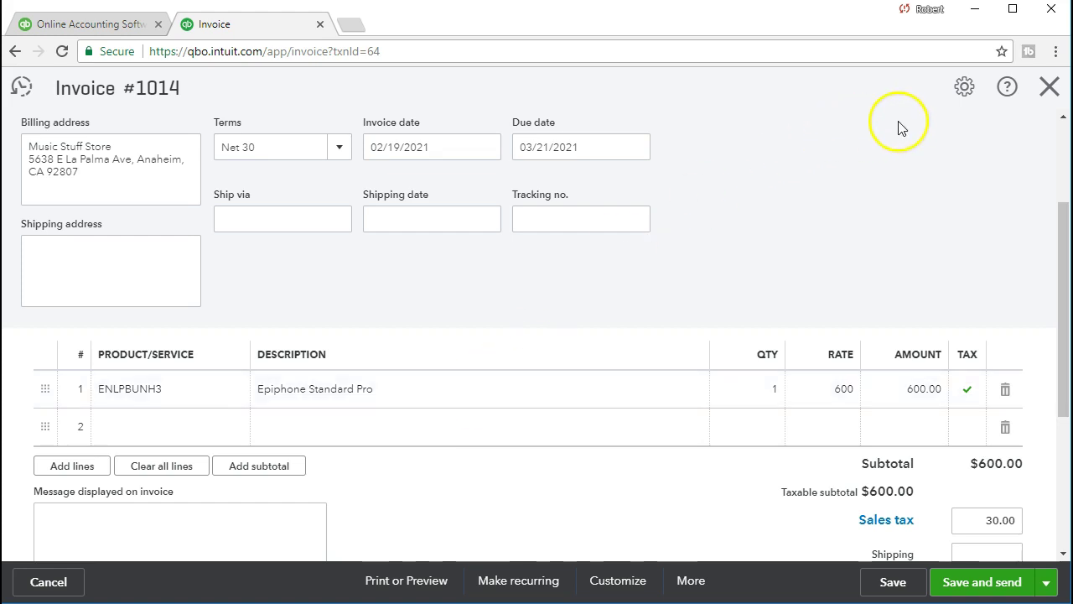
left_click(1037, 91)
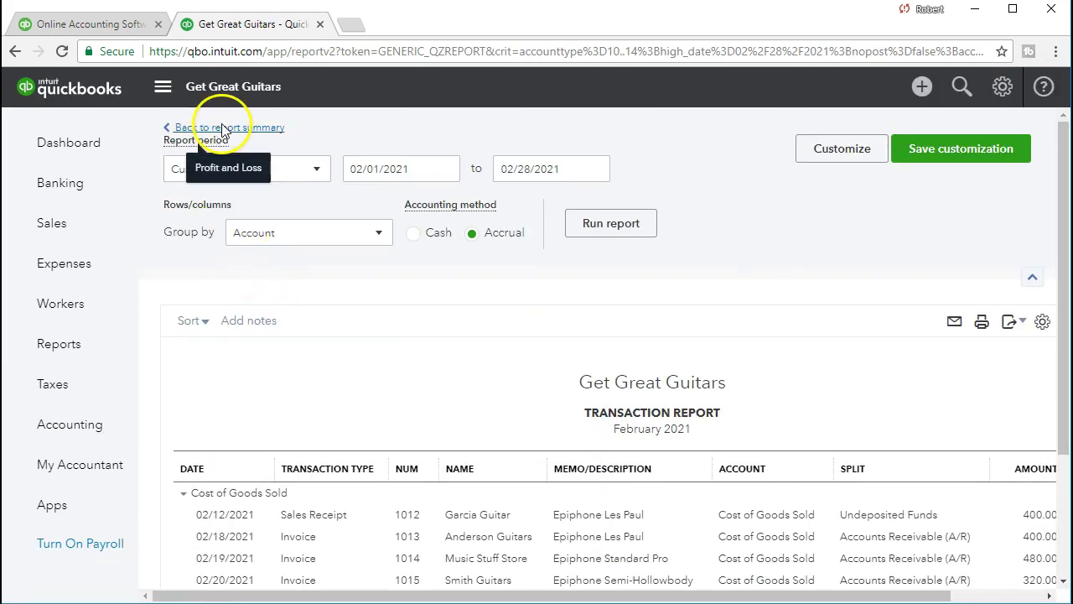
Step: Return to the Profit and Loss summary and review the income, cost of goods sold and net income lines
left_click(223, 129)
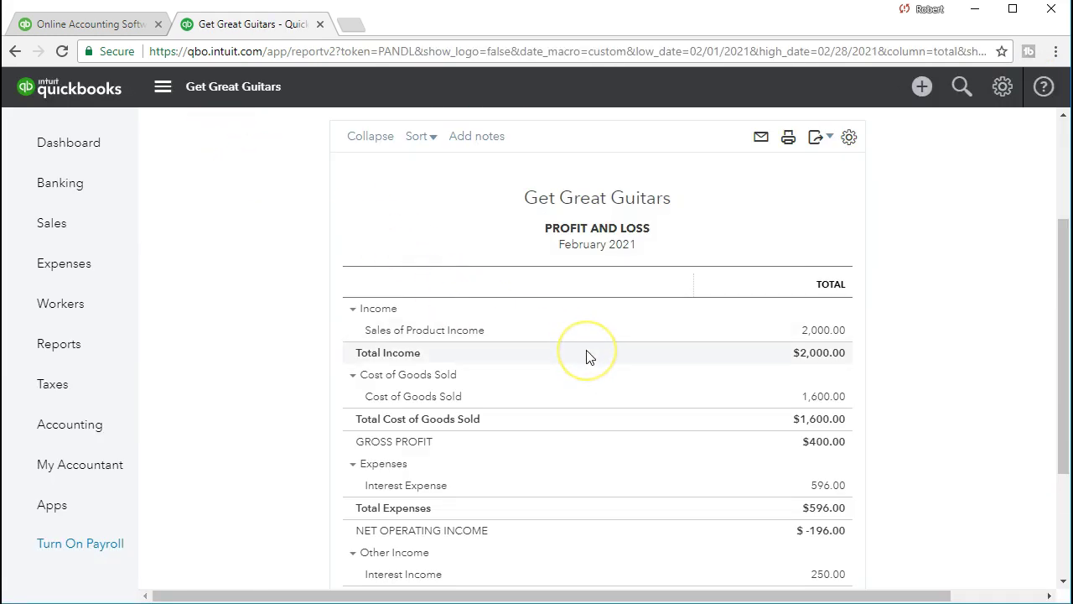
scroll(587, 356, "down", 3)
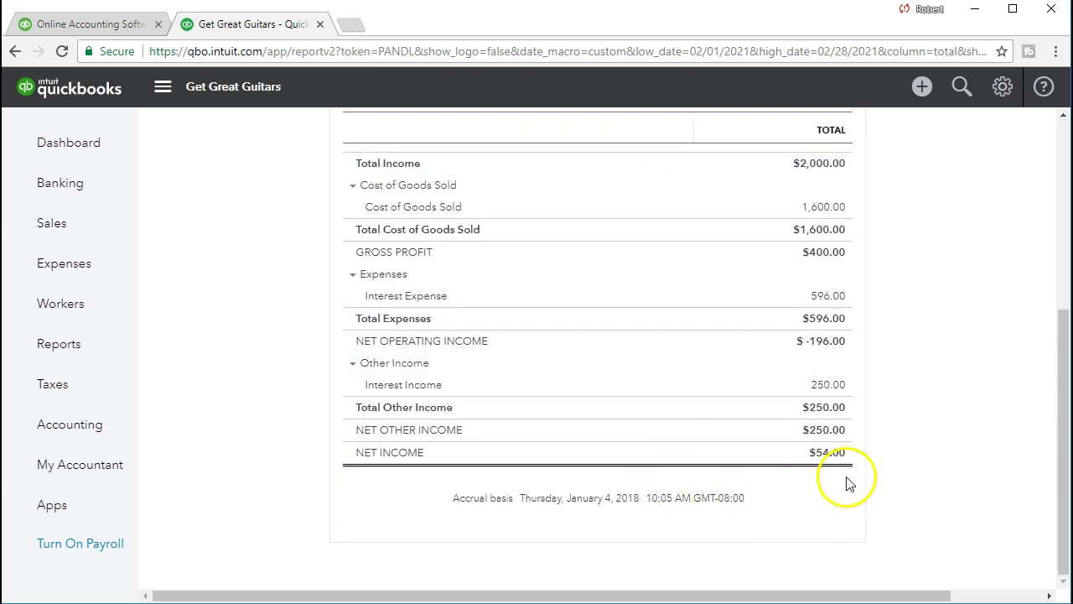
left_click(847, 171)
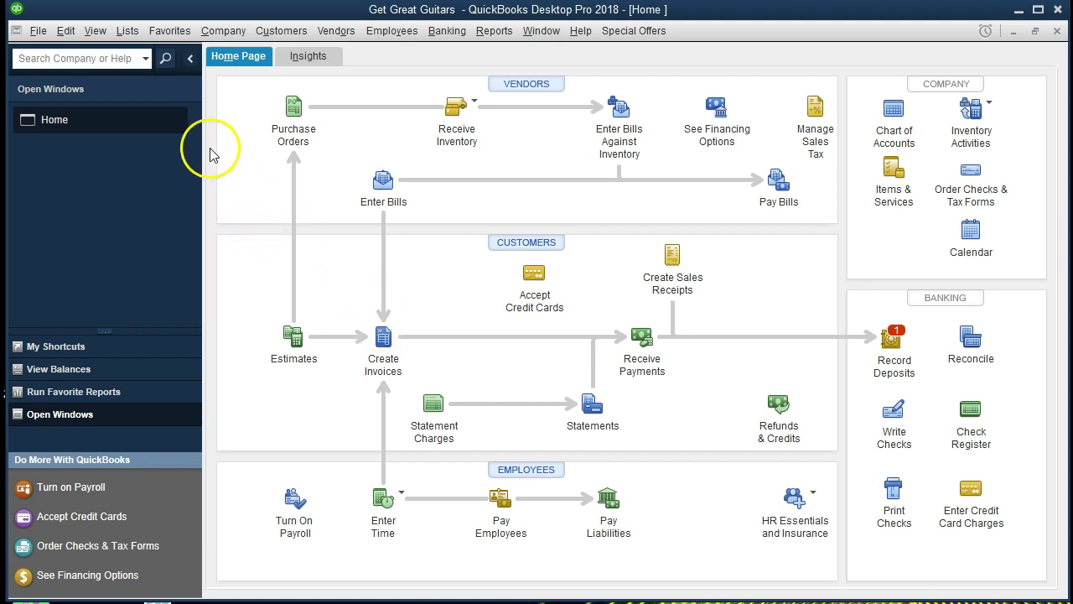
left_click(104, 39)
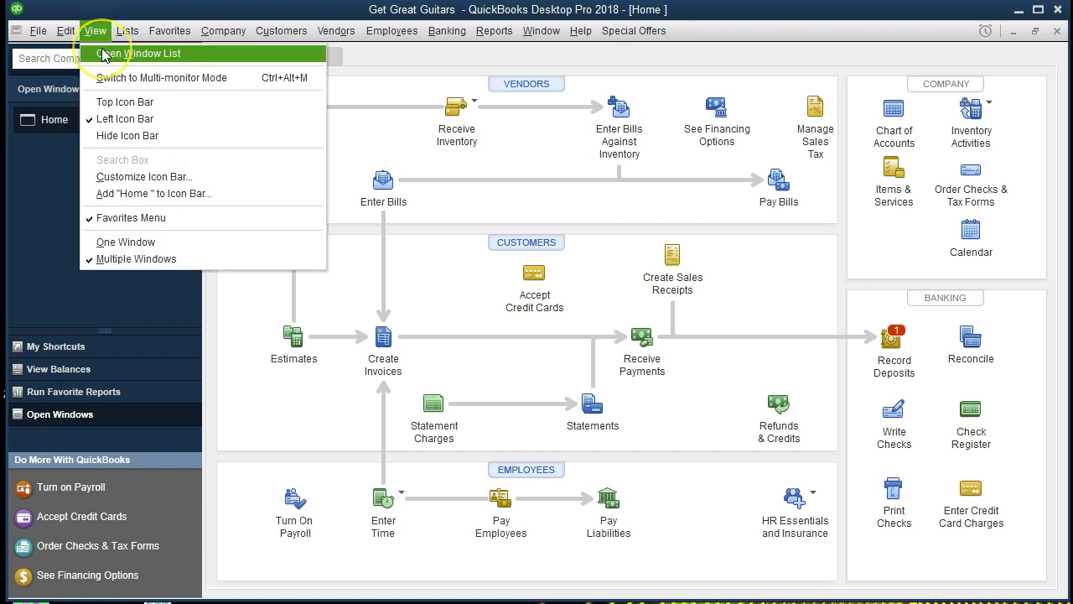
left_click(93, 30)
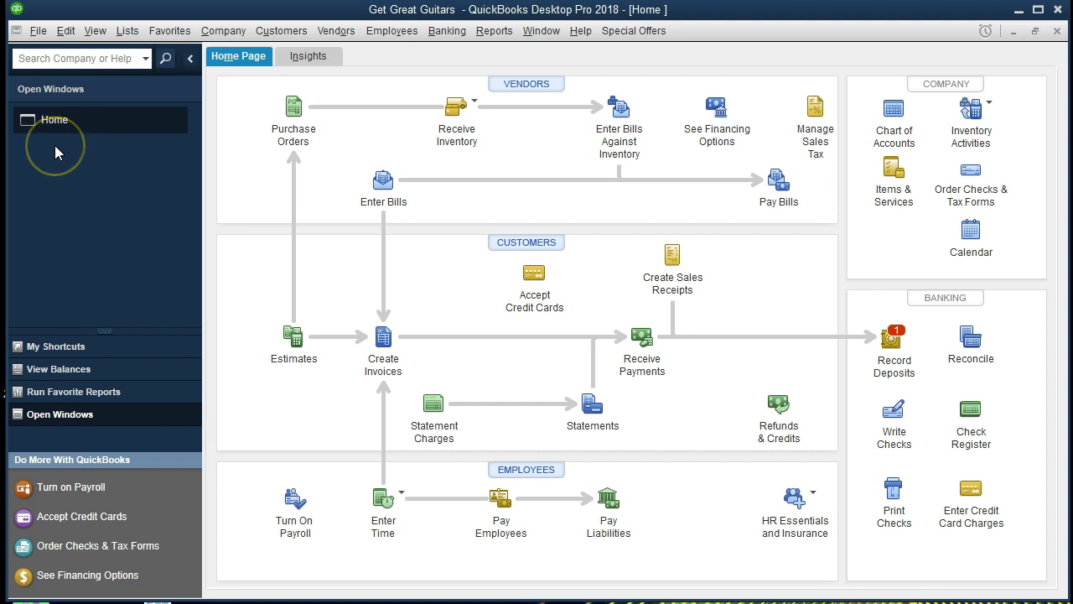
left_click(241, 41)
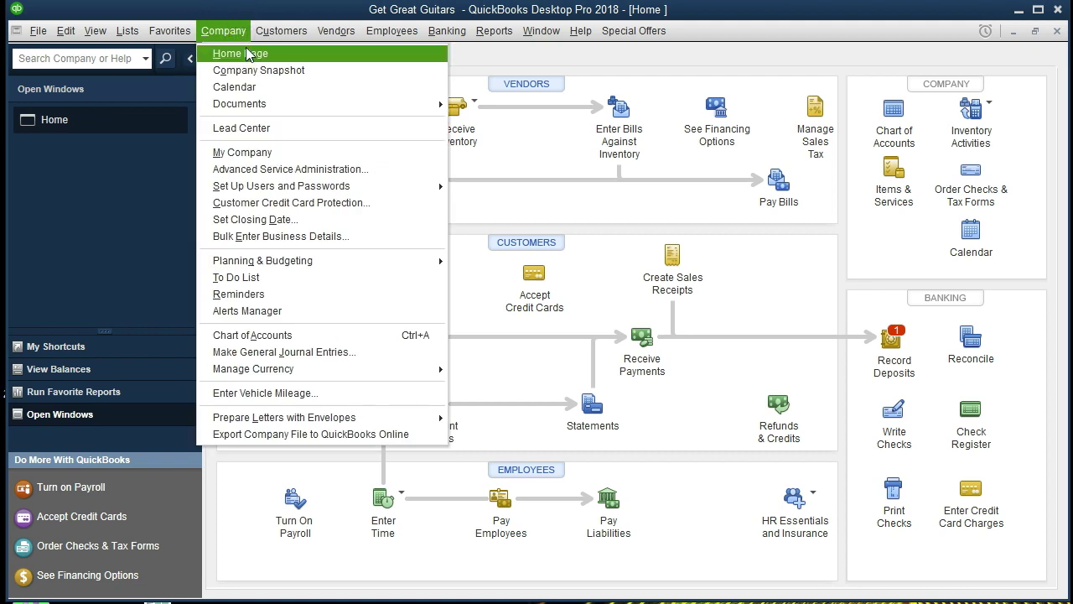
left_click(233, 32)
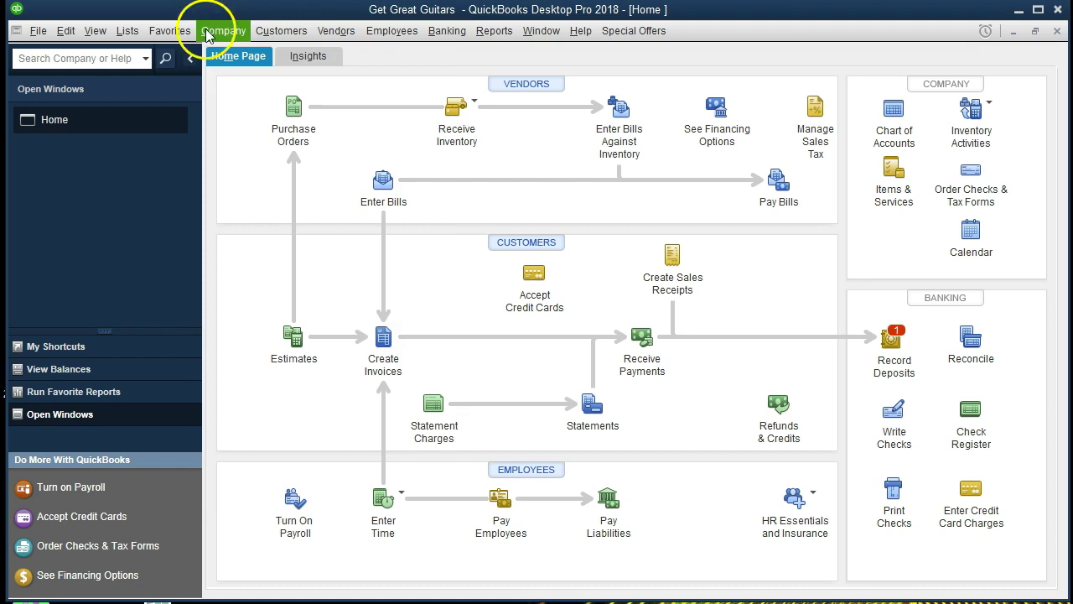
left_click(37, 31)
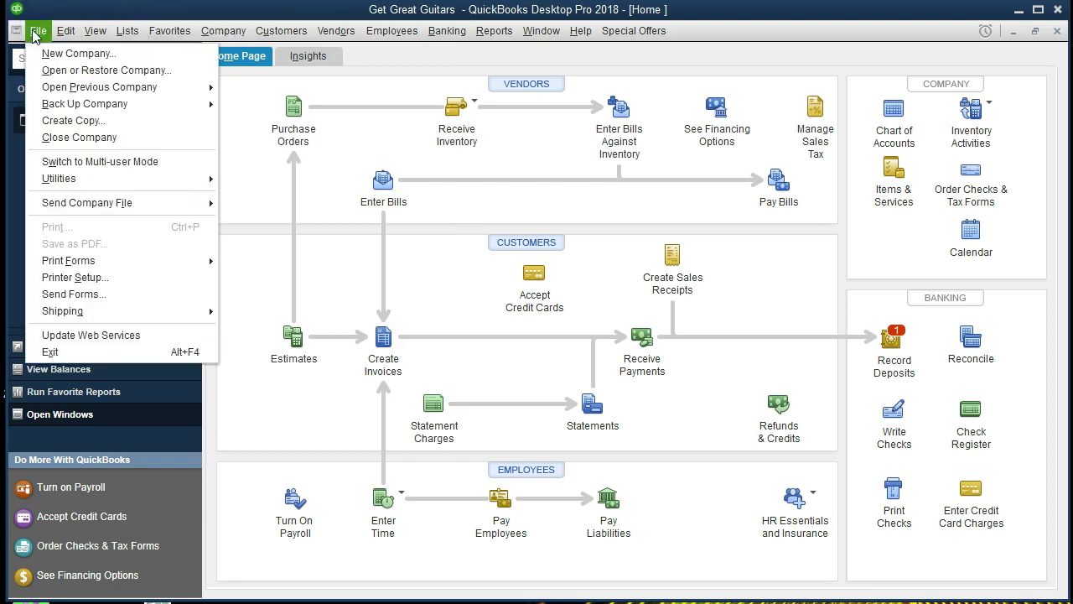
left_click(37, 32)
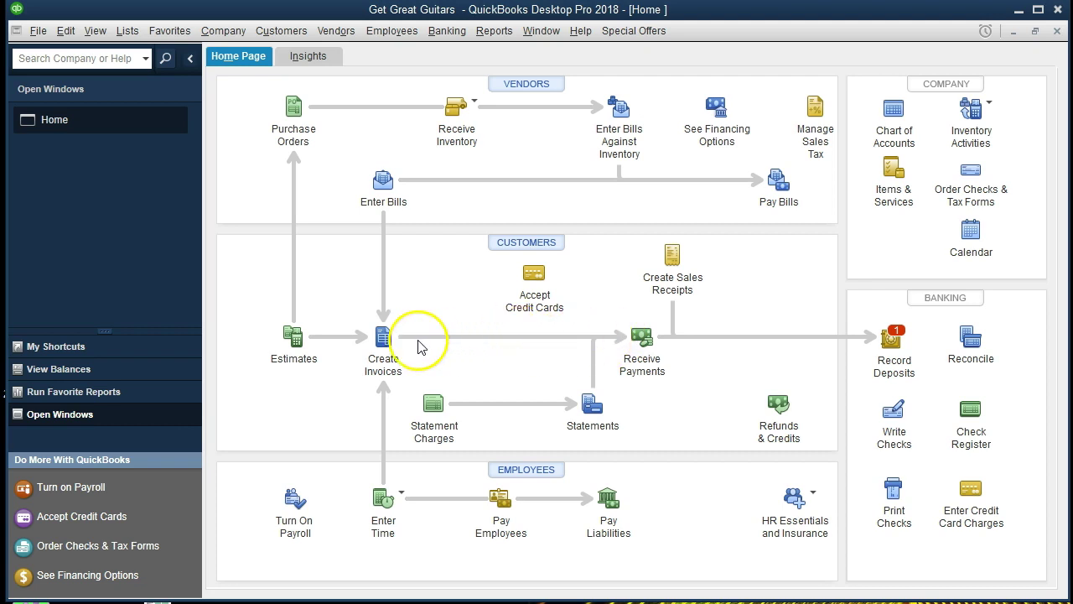
Step: Start a new invoice in QuickBooks Desktop for the customer Music Stuff Store, keeping the Intuit Service Invoice template
left_click(392, 340)
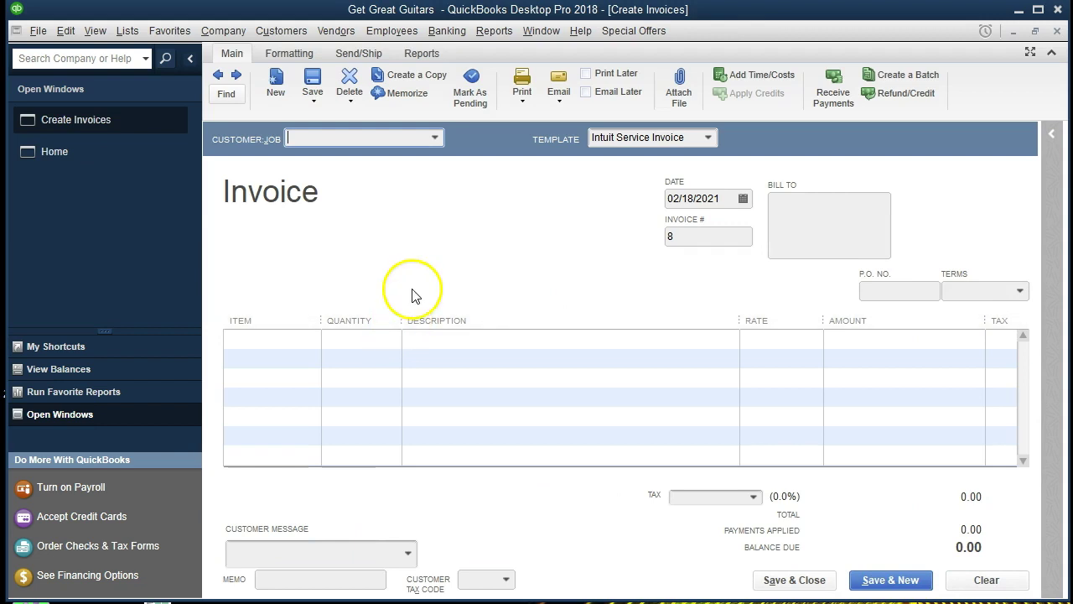
left_click(435, 138)
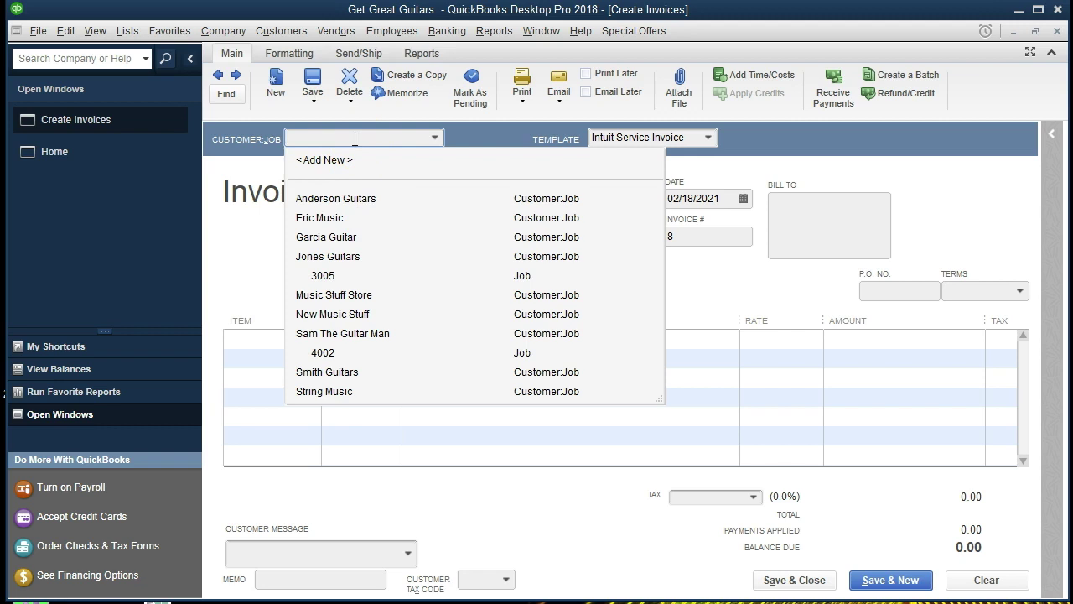
type("Music Stuff Store")
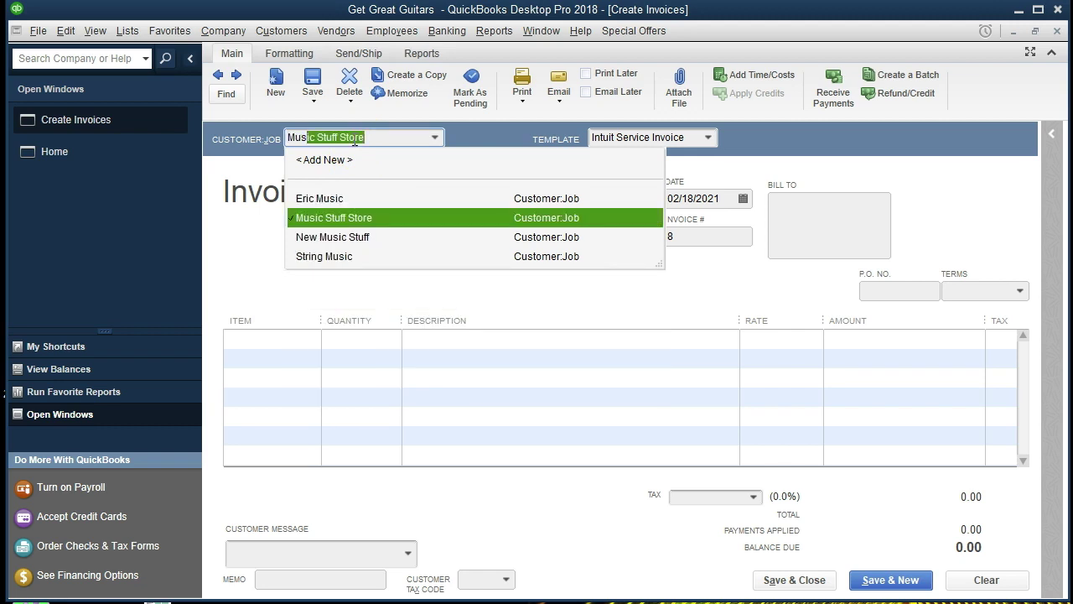
key("Tab")
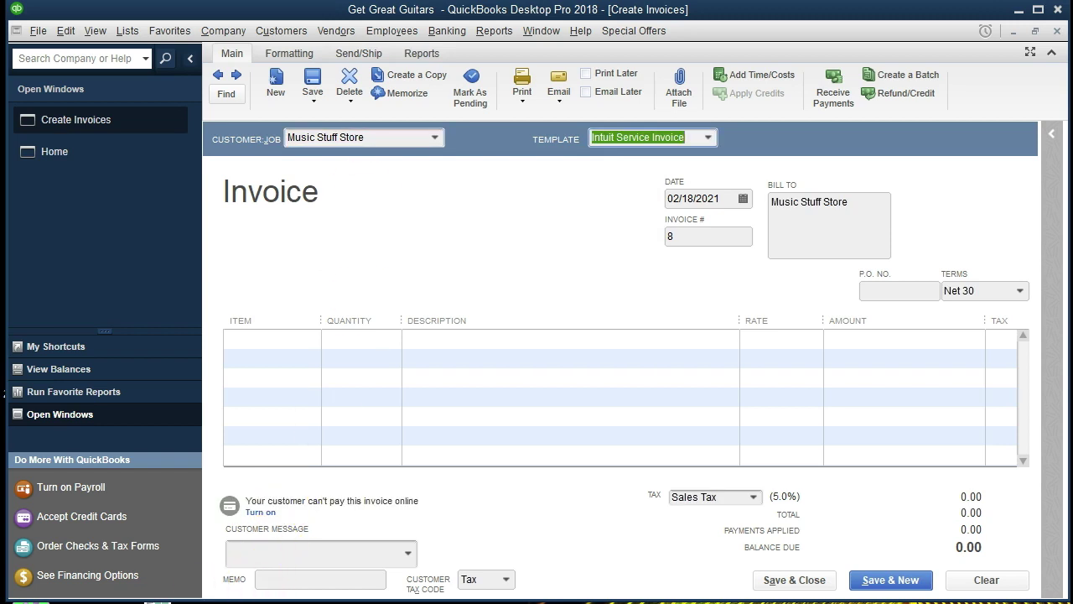
key("Tab")
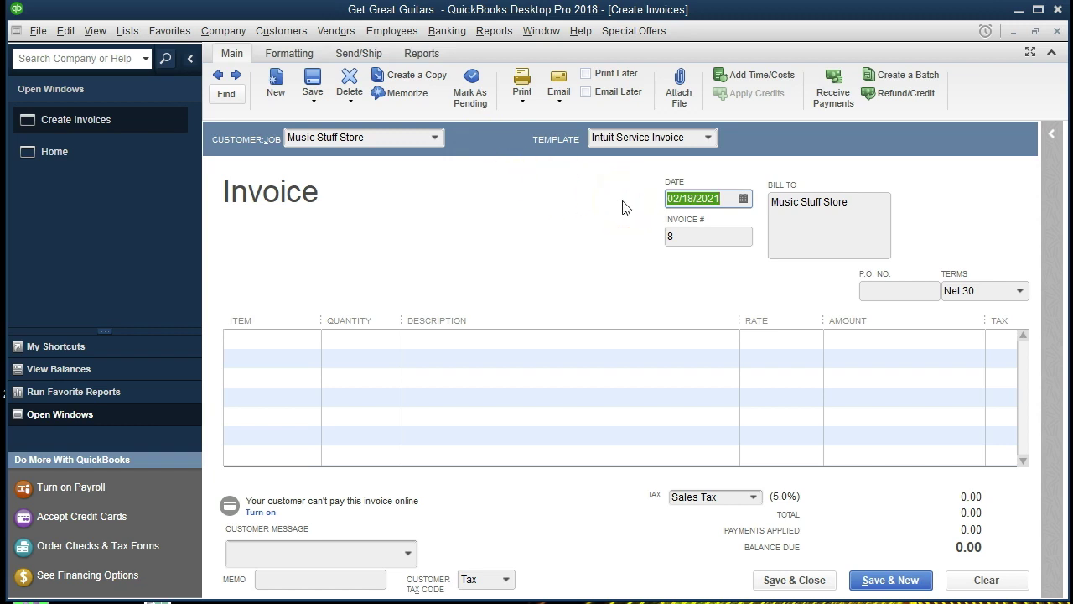
Step: Set the invoice date to 02/19/2021, keeping the invoice number, billing details and Net 30 terms
key("Tab")
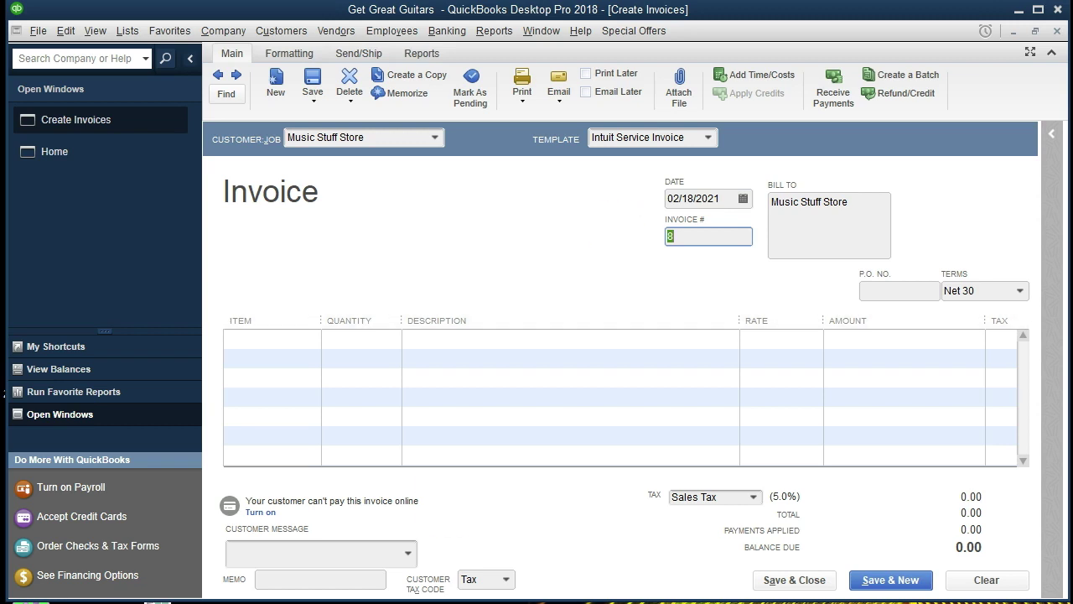
left_click(725, 197)
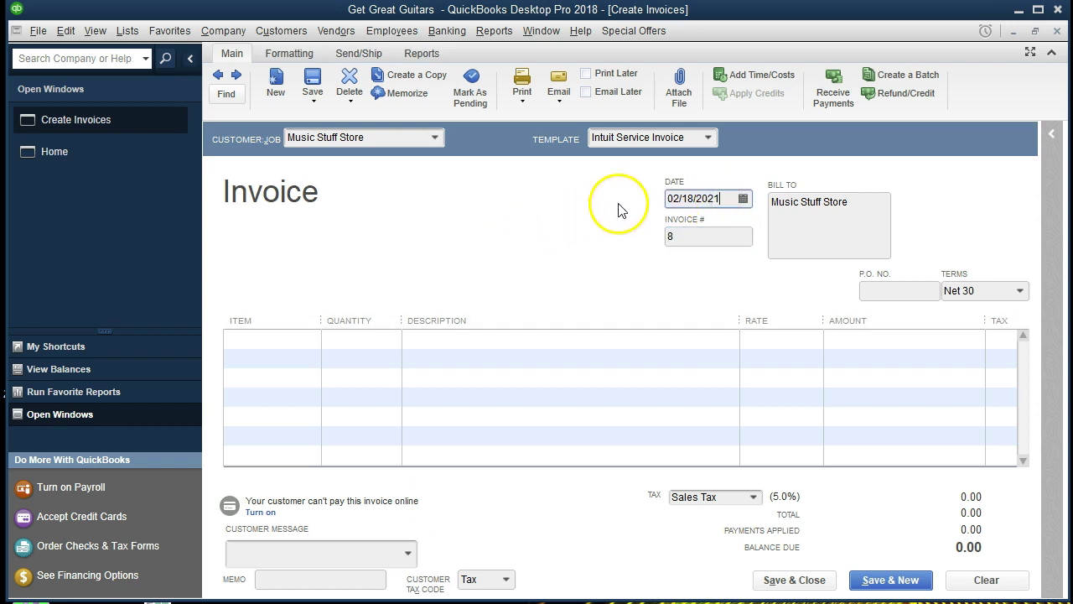
key("plus")
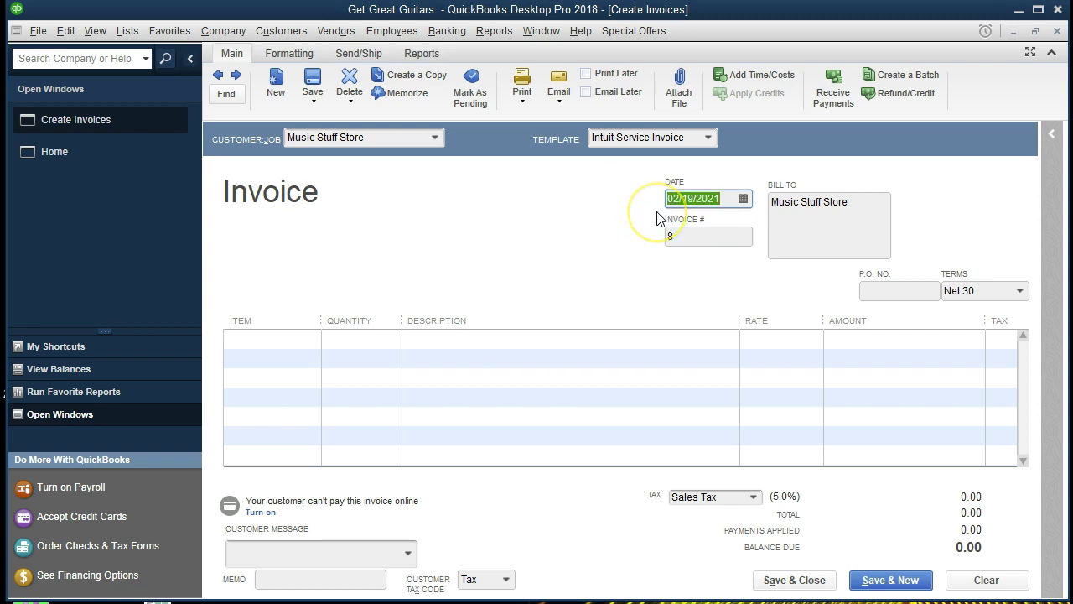
key("Tab")
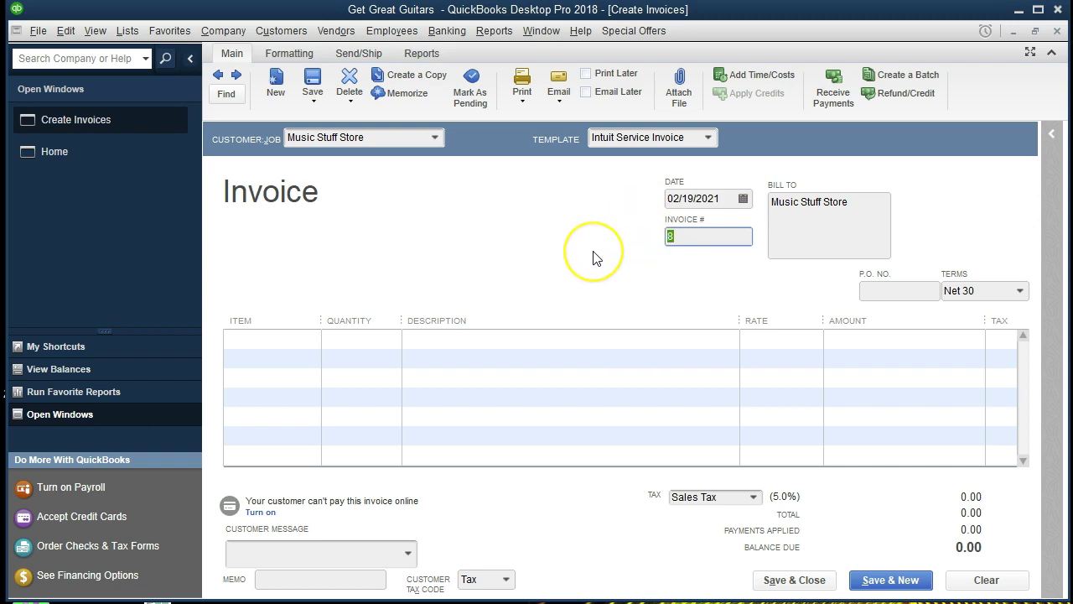
key("Tab")
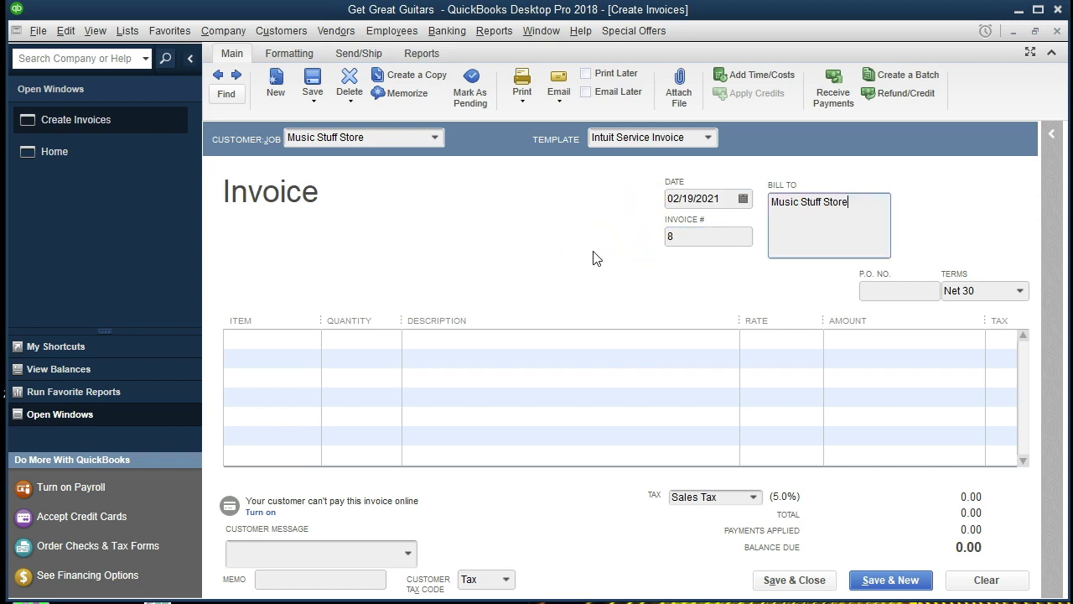
key("Tab")
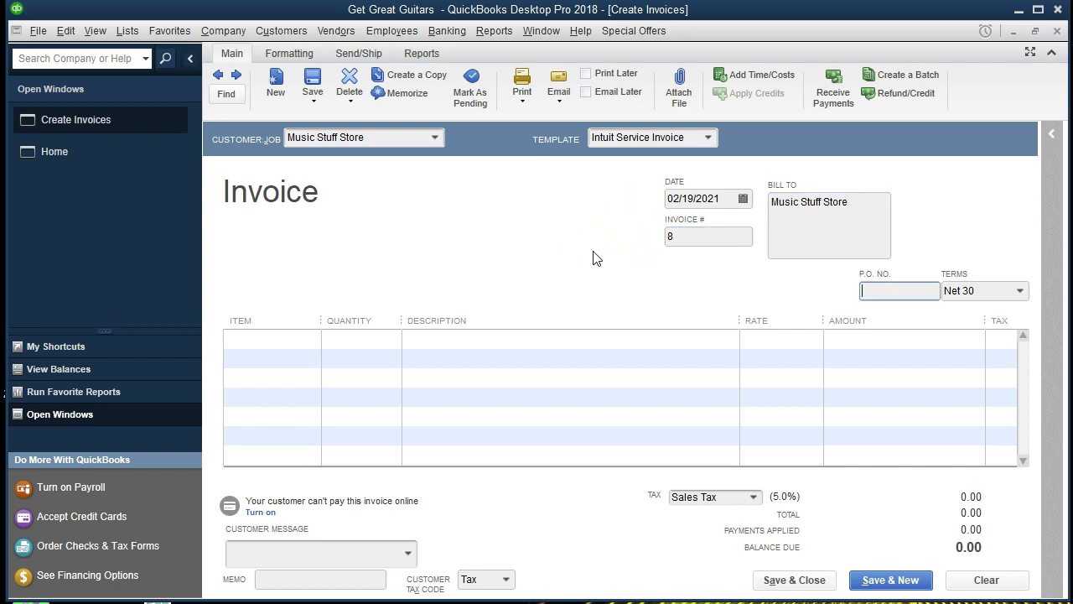
key("Tab")
key("Tab")
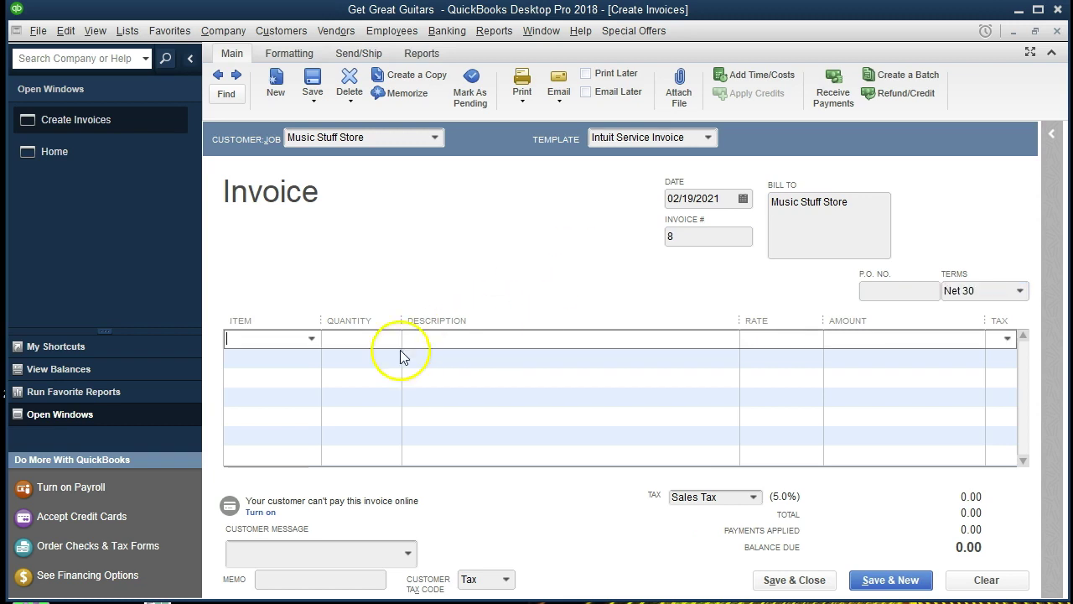
Step: Add item ENLPBUNG3, Epiphone Standard Pro, to the first invoice line with quantity 1 at the 600.00 rate
left_click(312, 341)
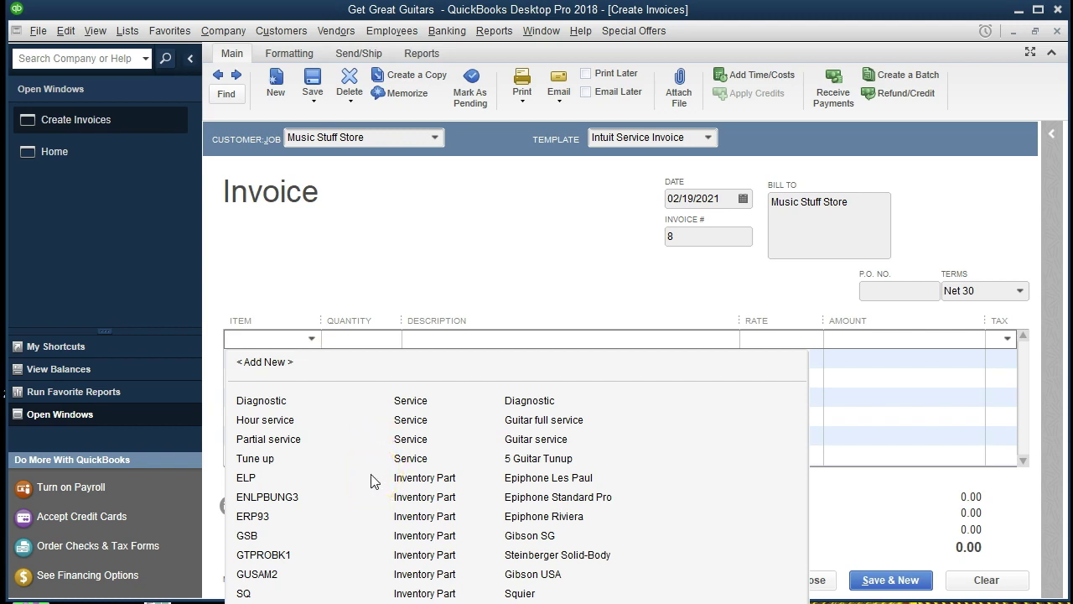
type("ENLPBUNG3")
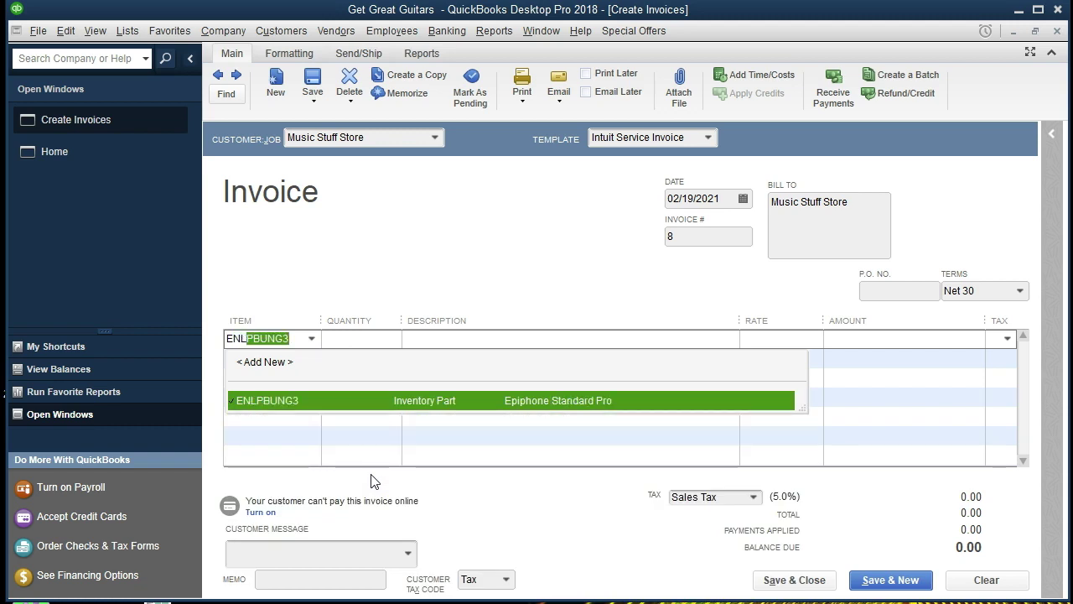
key("Tab")
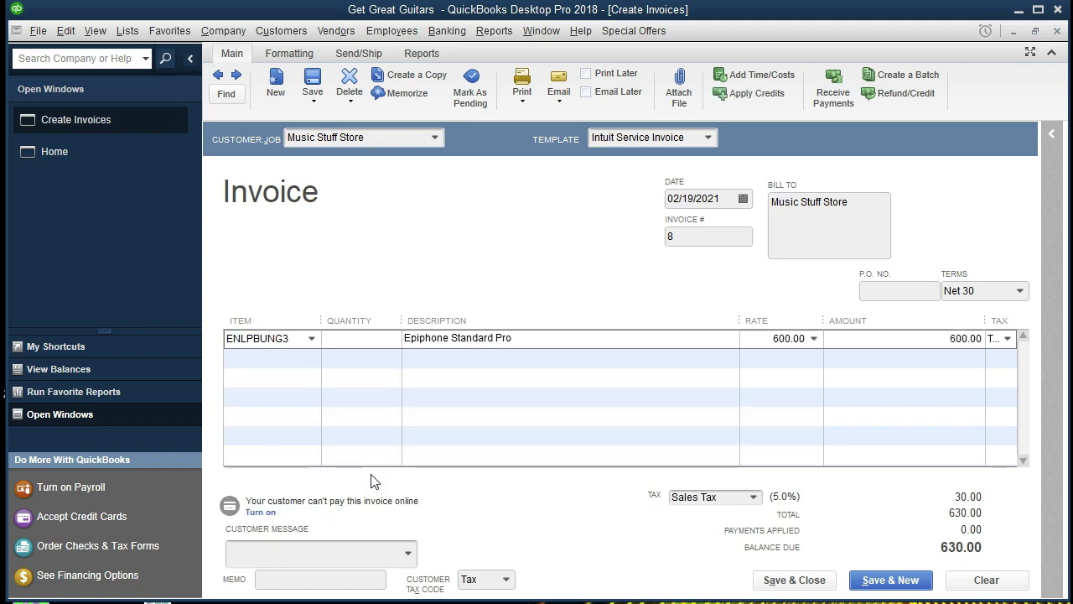
type("1")
key("Tab")
key("Tab")
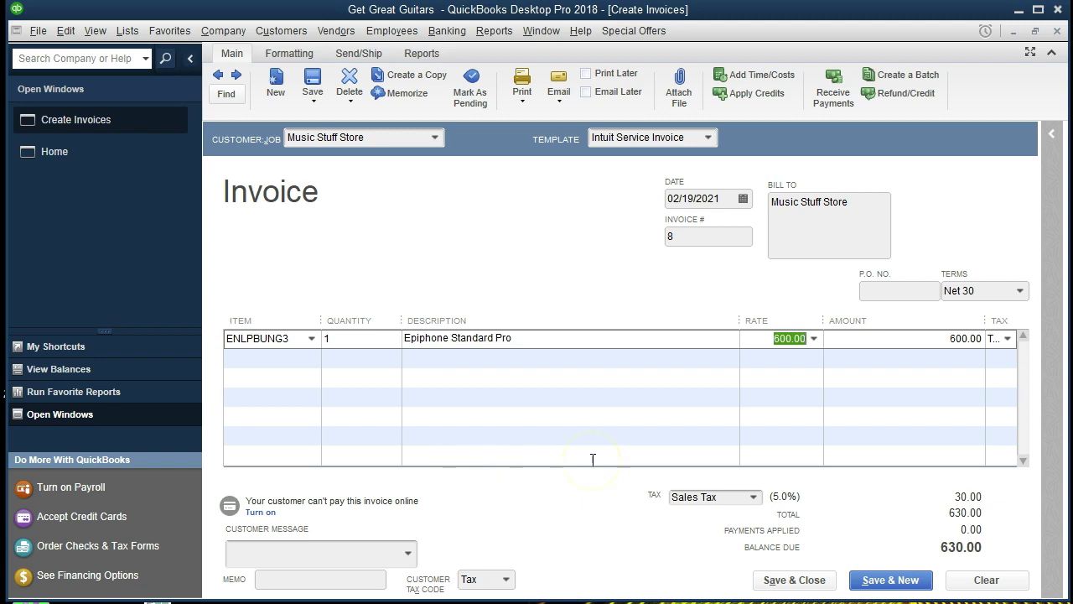
left_click(591, 422)
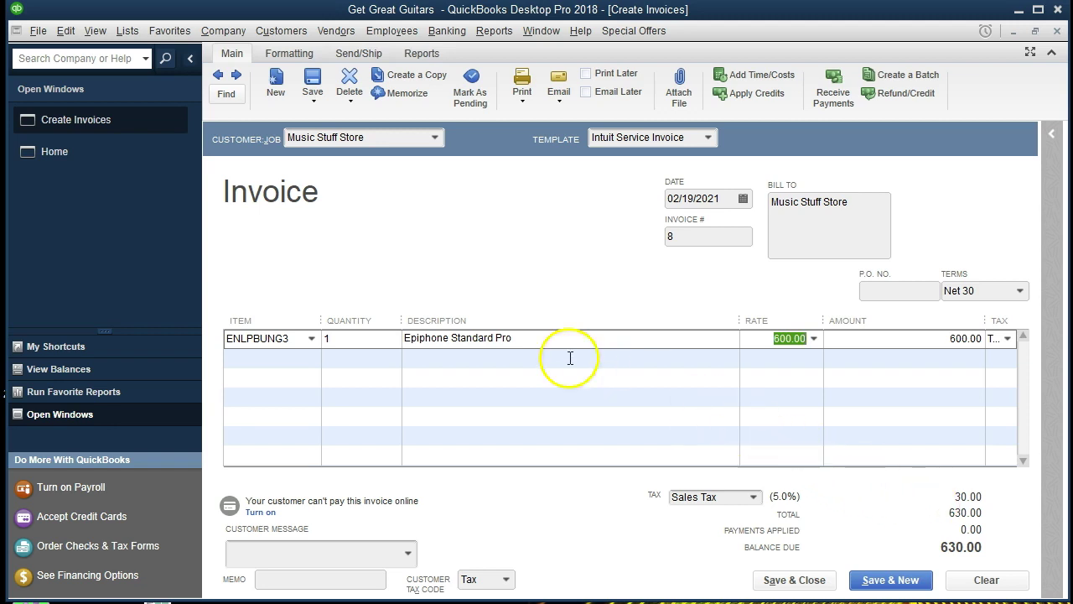
Step: Look up ENLPBUNG3 in the item list, review its cost, sales price and accounts, and return to the invoice
left_click(122, 31)
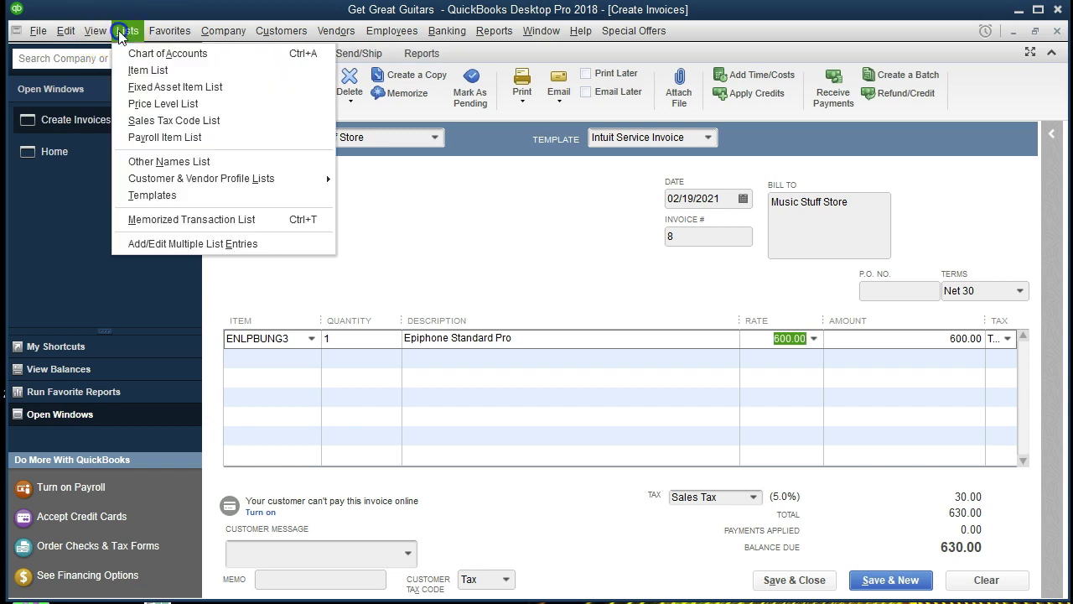
left_click(163, 71)
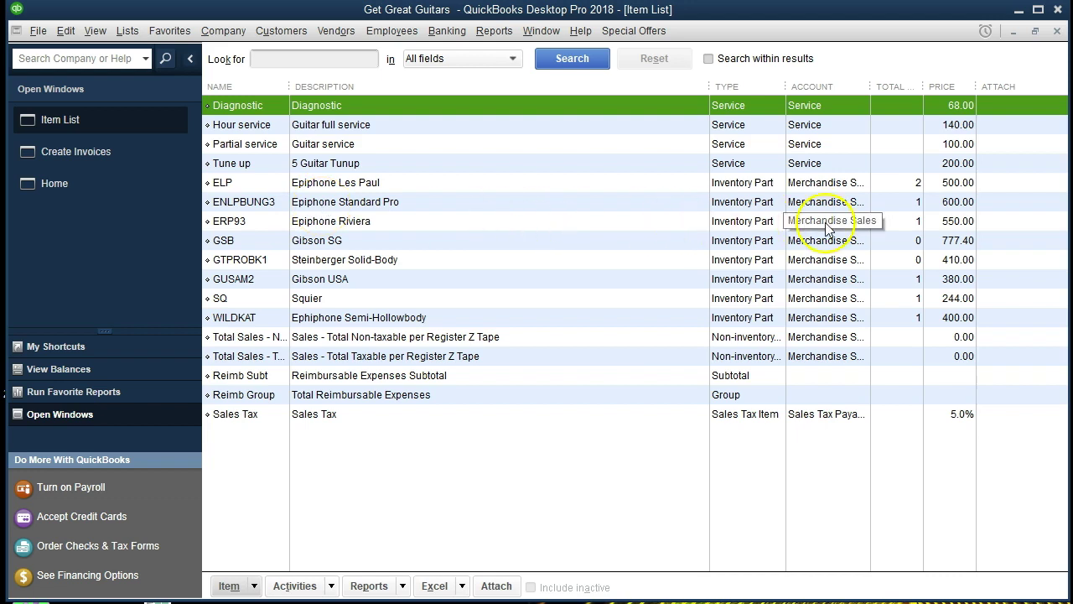
double_click(956, 208)
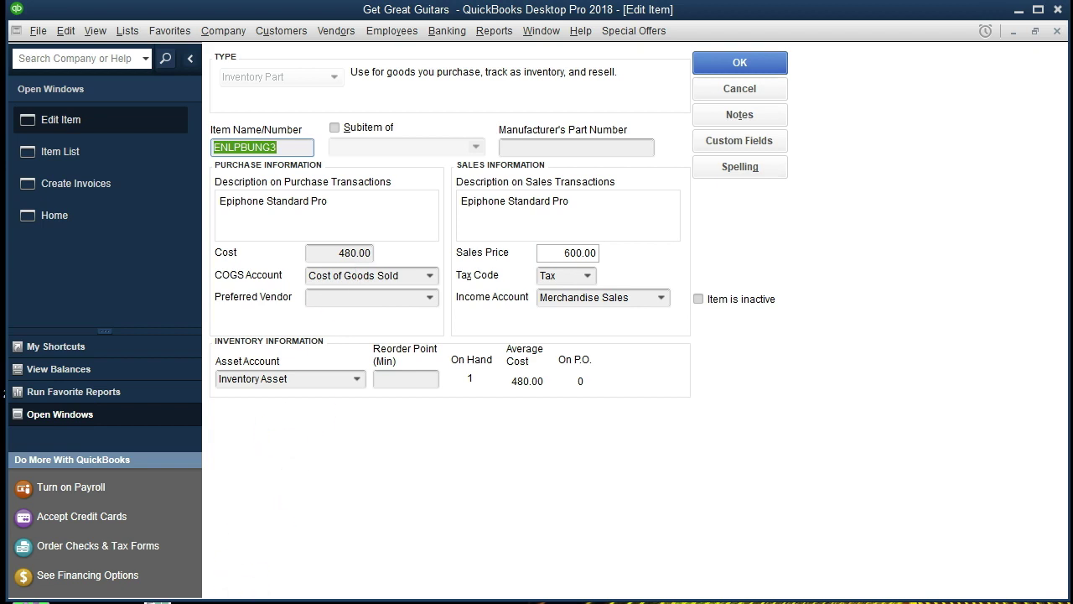
left_click(1057, 31)
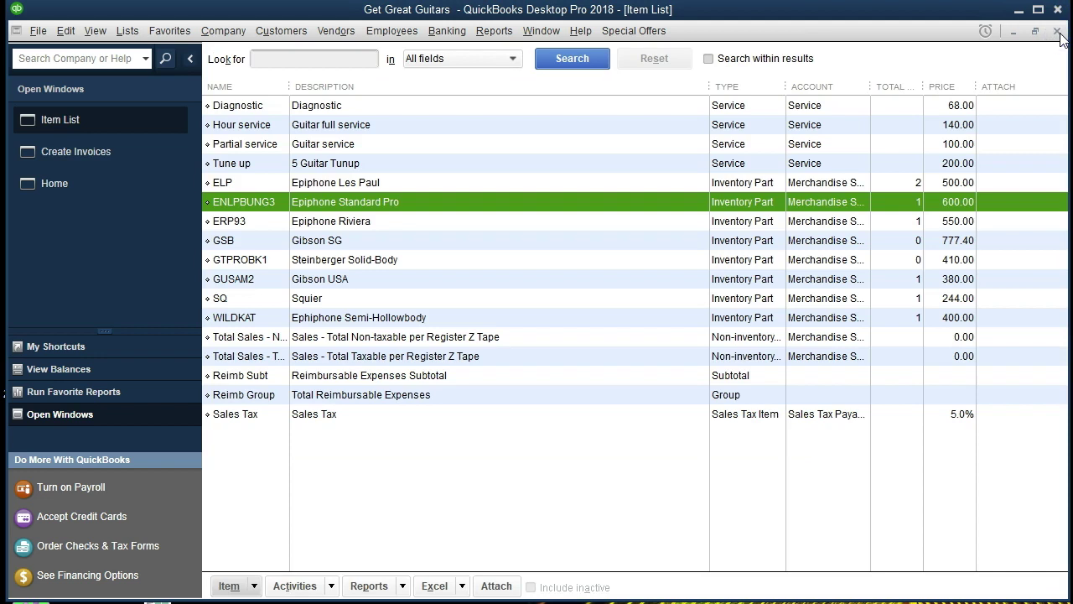
left_click(1058, 36)
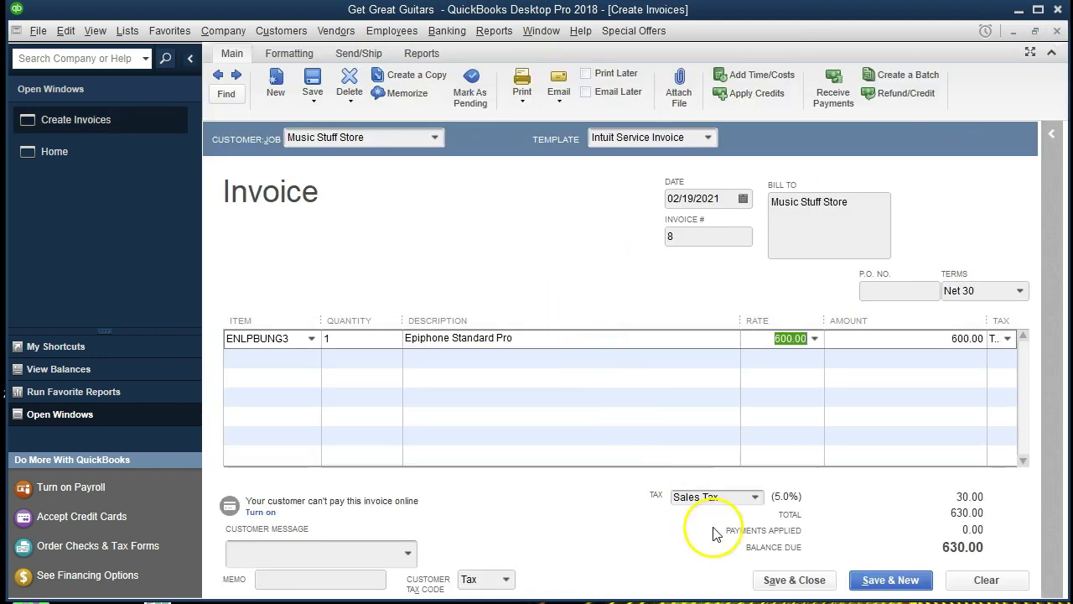
Step: Save the Music Stuff Store invoice and close the invoice form
left_click(793, 580)
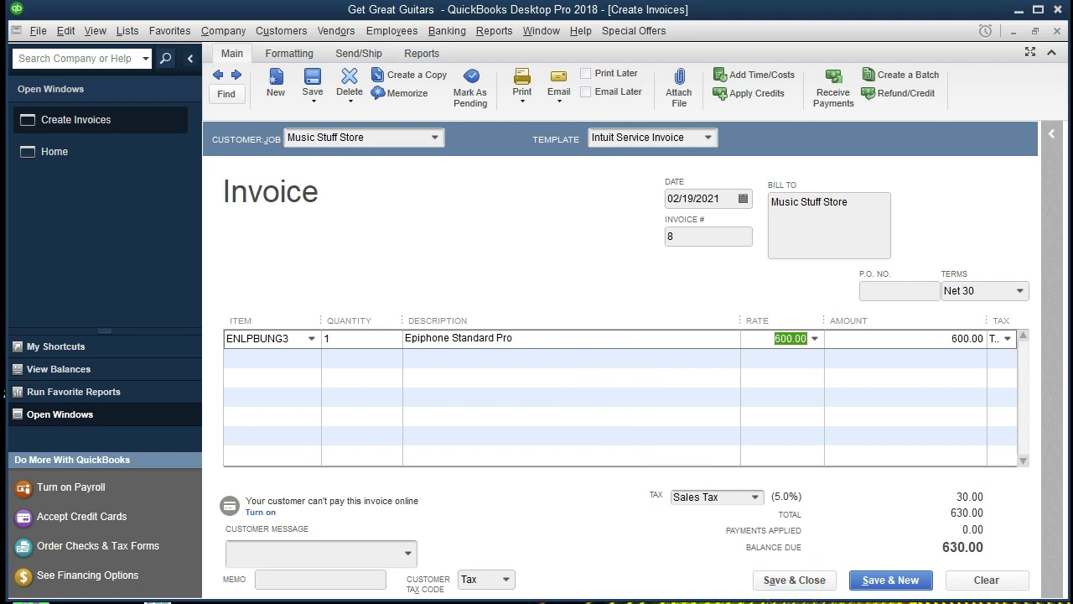
left_click(778, 587)
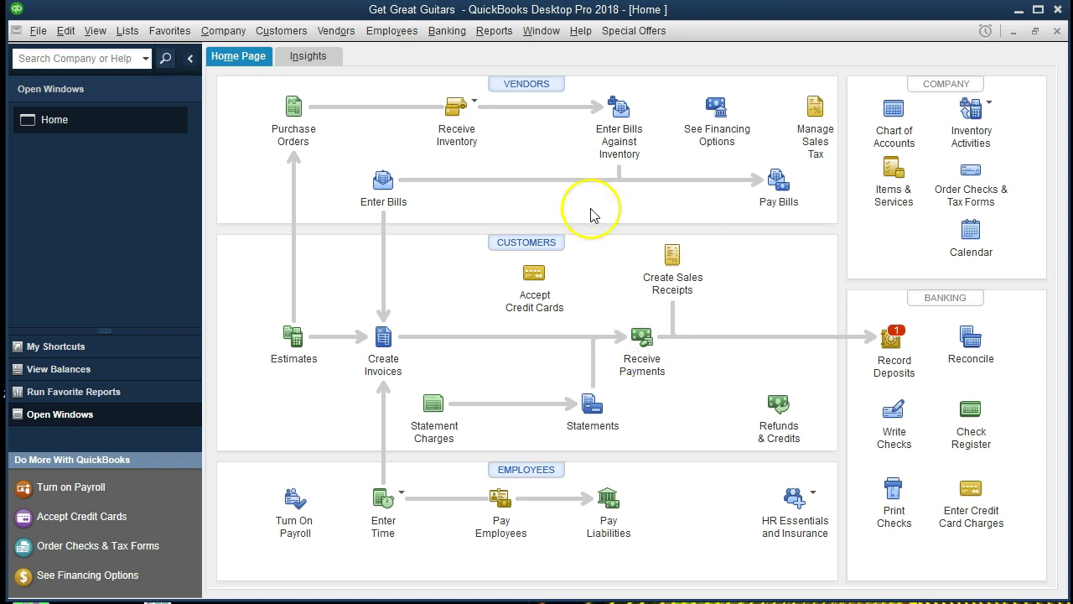
Step: Run the standard Balance Sheet report for the date range 01/01/2021 to 12/31/2021
left_click(507, 34)
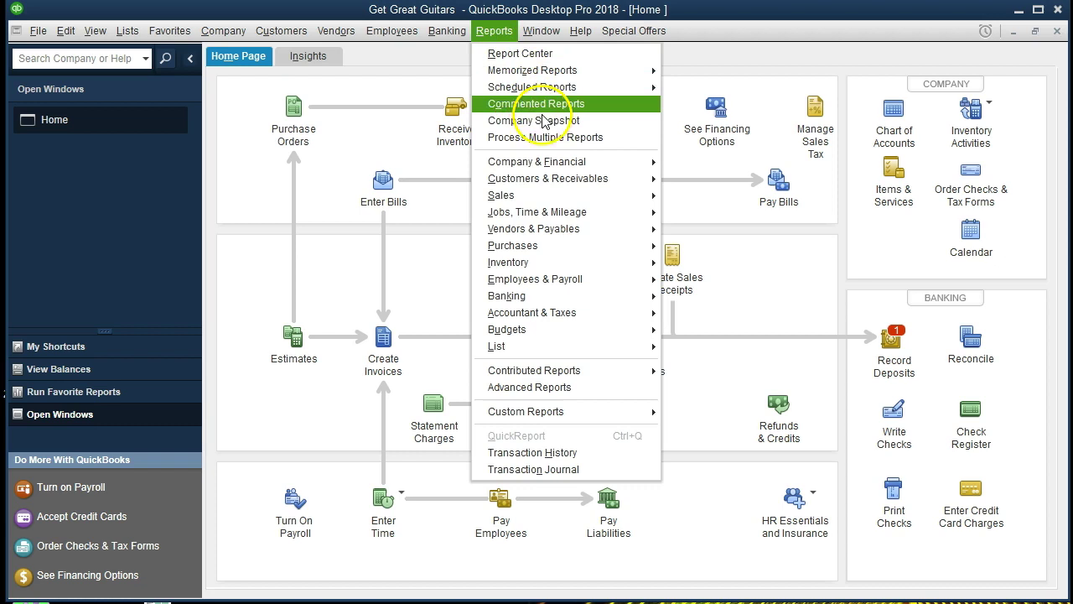
left_click(563, 163)
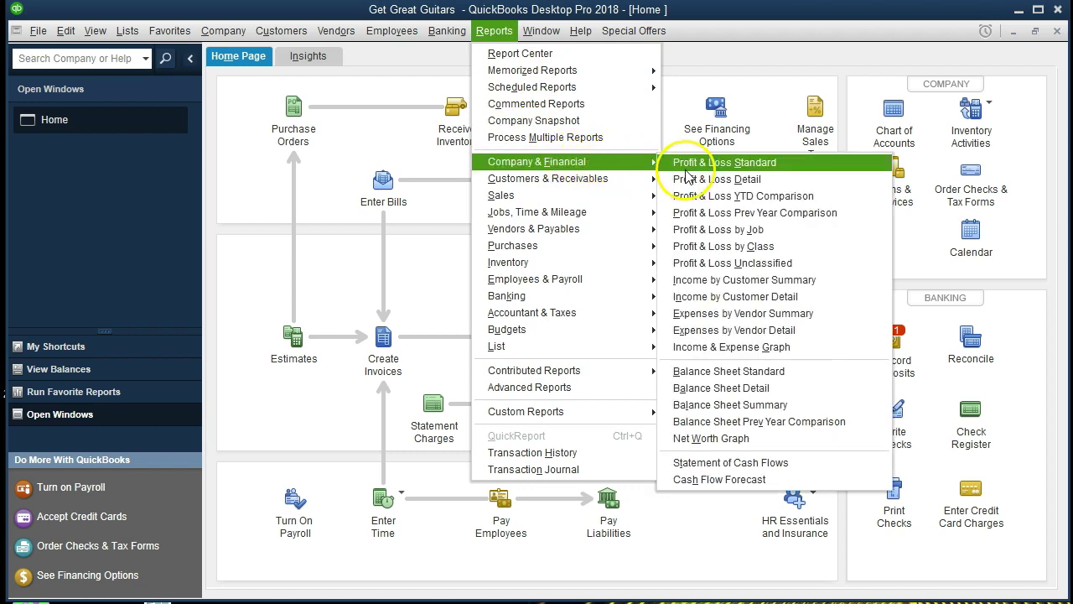
left_click(809, 372)
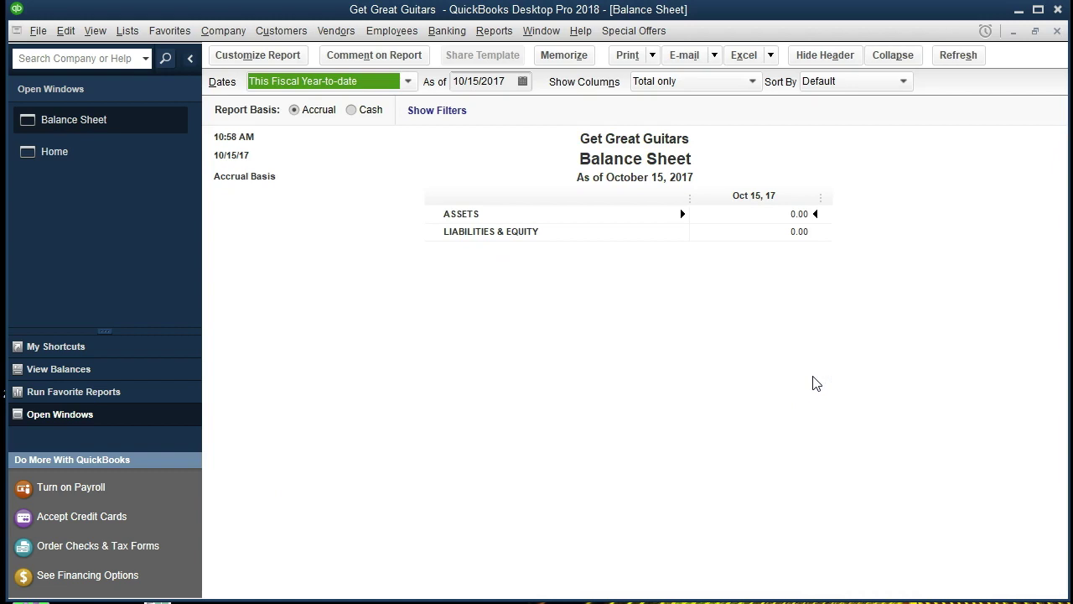
left_click(283, 56)
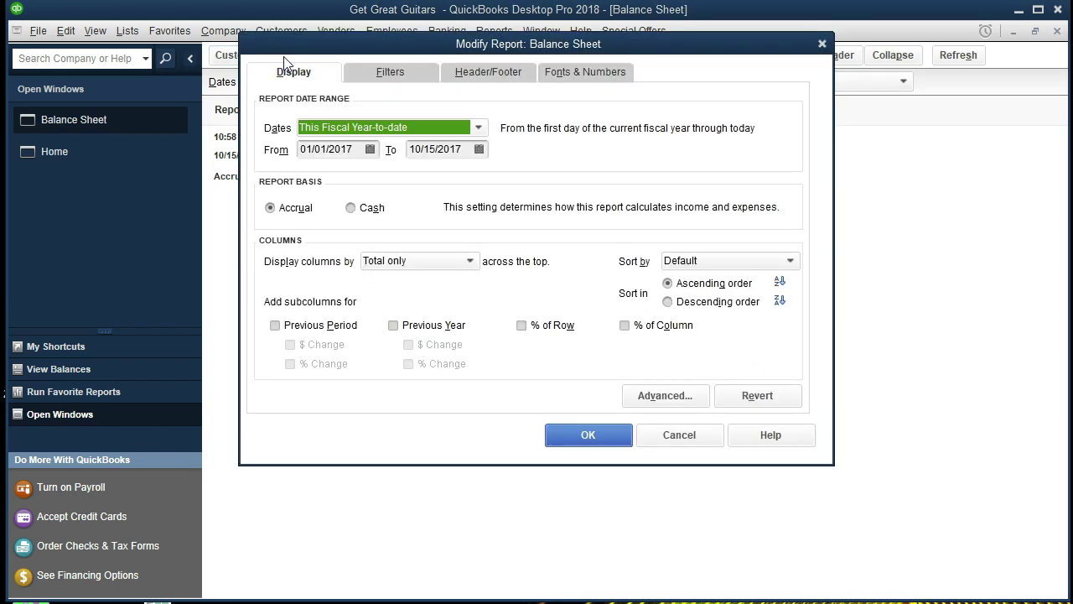
key("Tab")
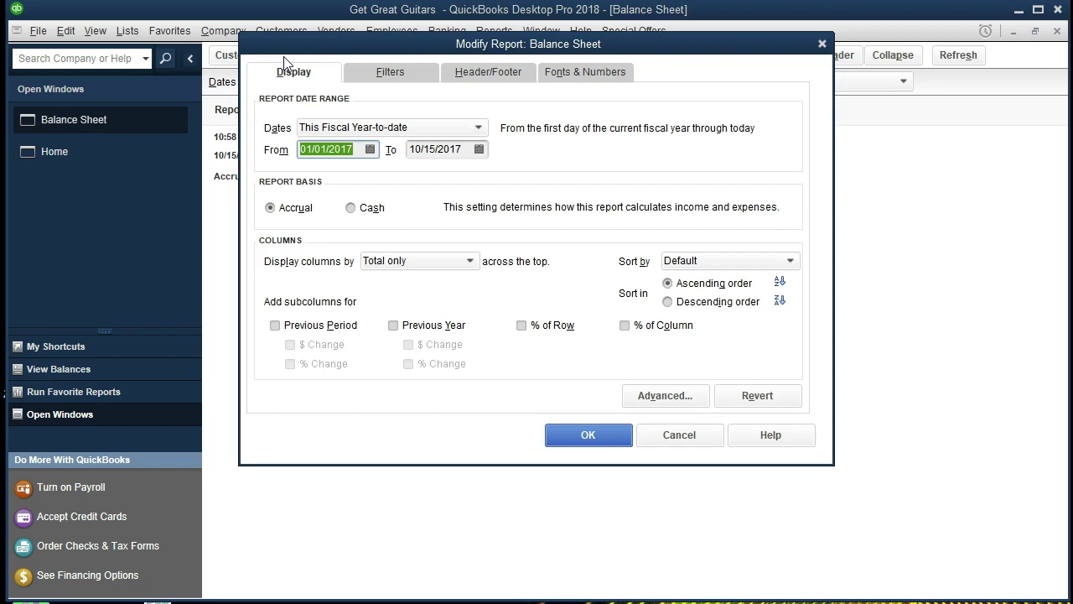
type("010121")
key("Tab")
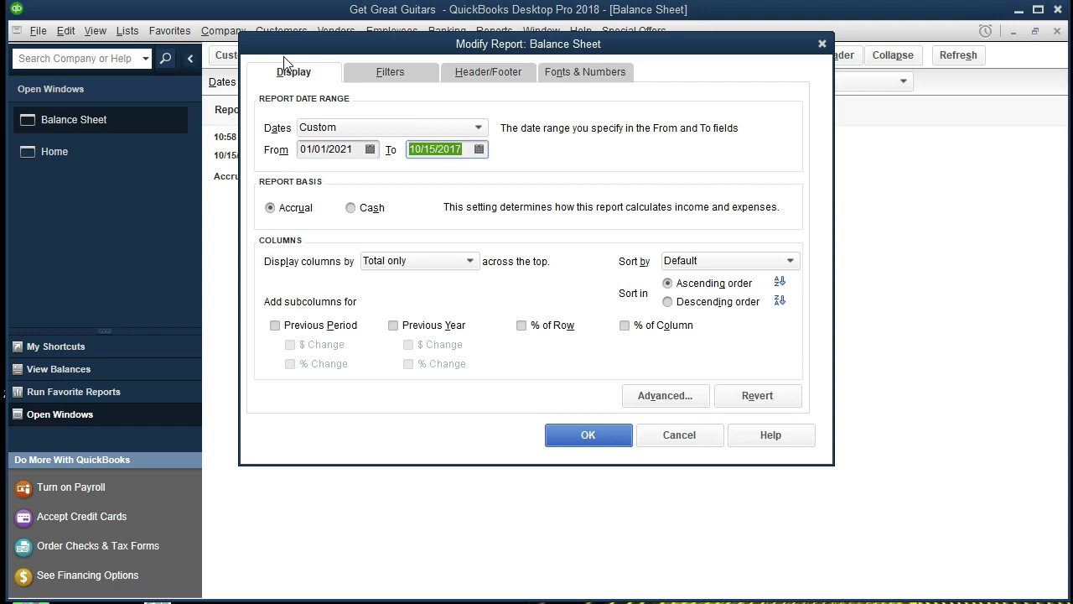
type("123121")
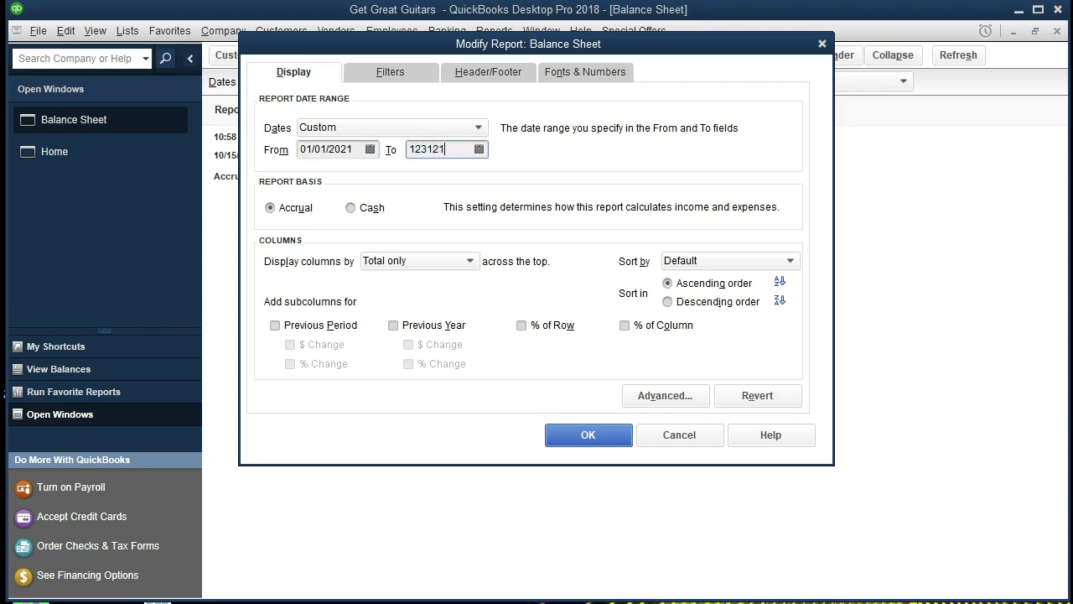
key("Tab")
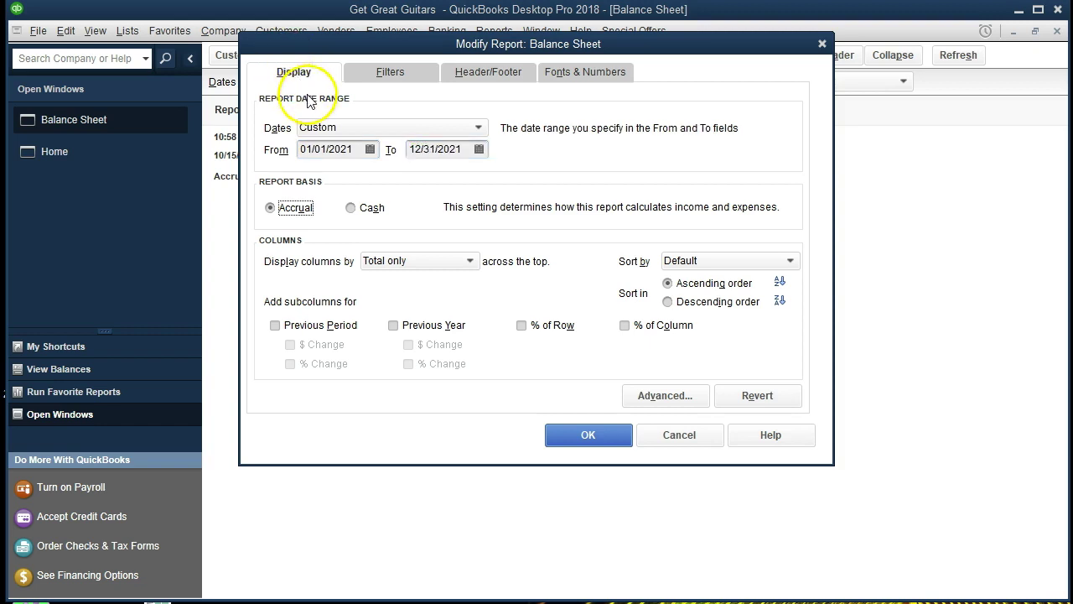
left_click(572, 440)
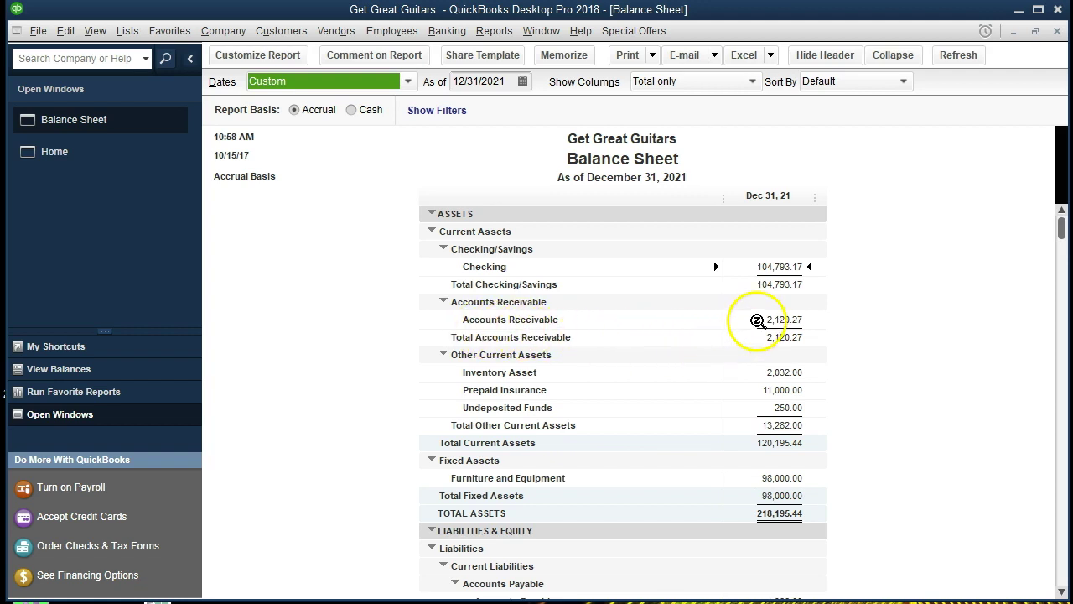
Step: Trace Accounts Receivable from the Balance Sheet to the 02/19/2021 Music Stuff Store invoice, and return to the report
double_click(757, 320)
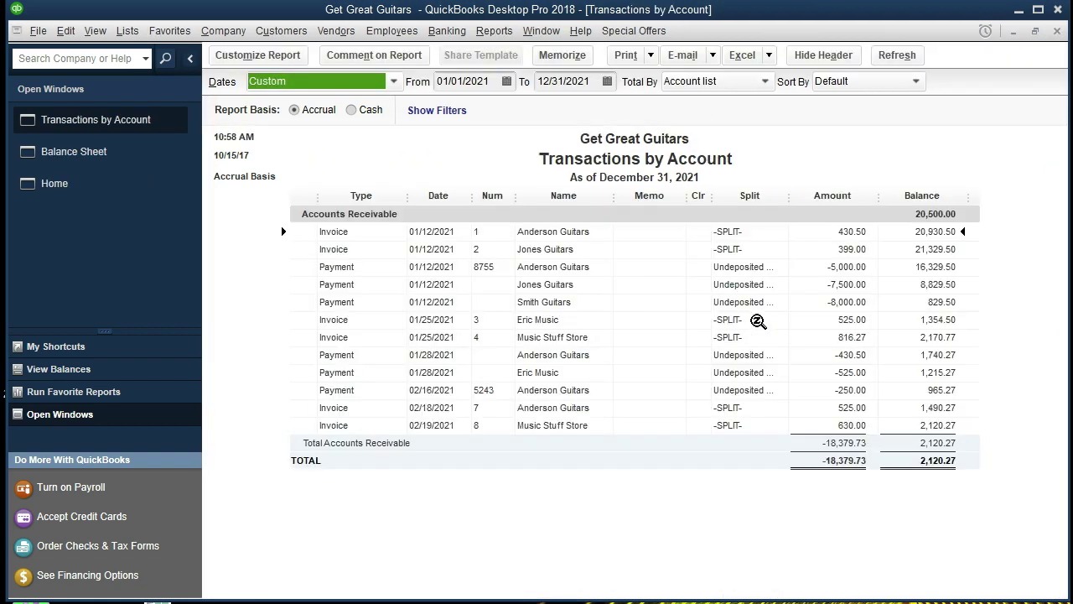
double_click(827, 425)
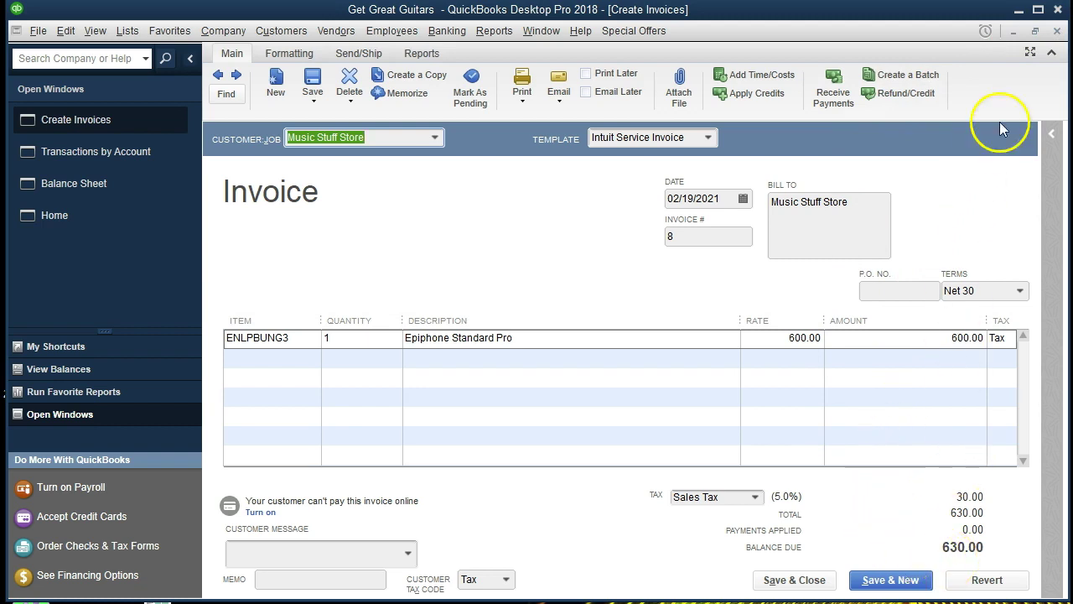
left_click(1057, 30)
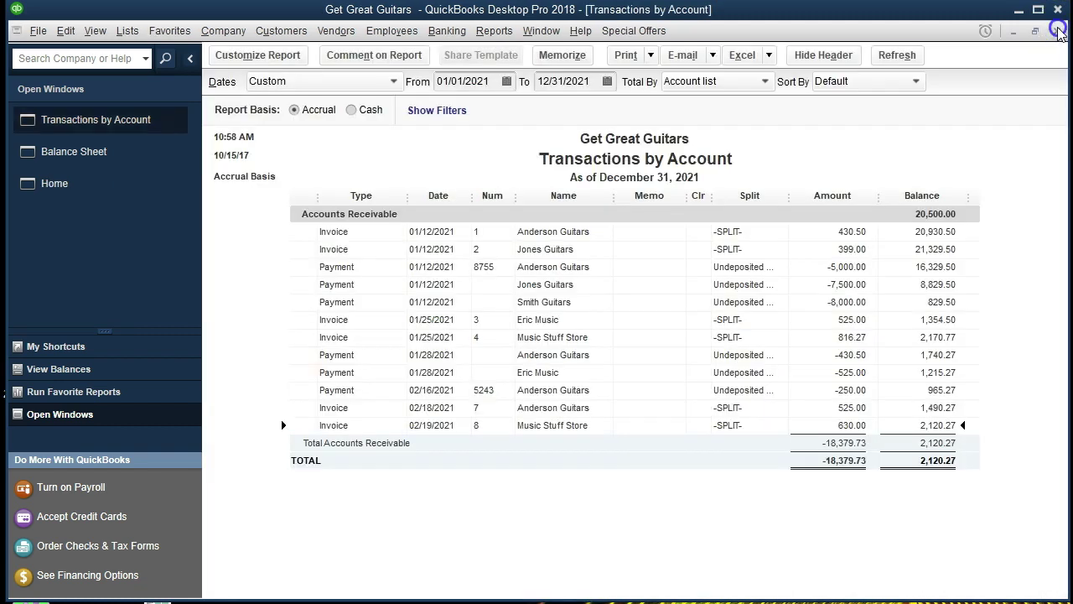
left_click(1057, 31)
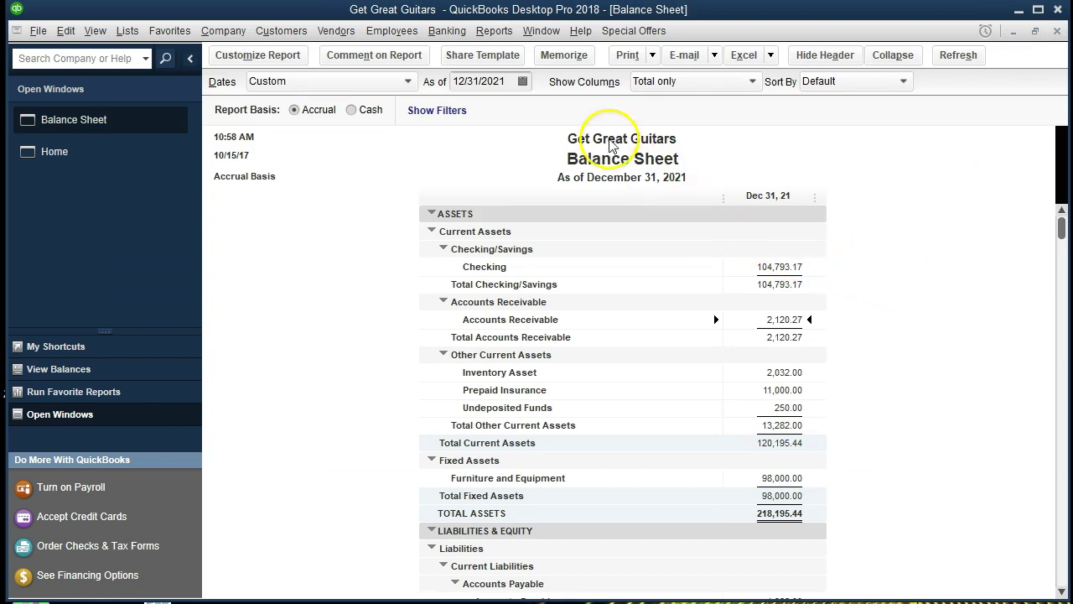
Step: Run the standard Profit & Loss report for the date range 01/01/2021 to 12/31/2021
left_click(494, 30)
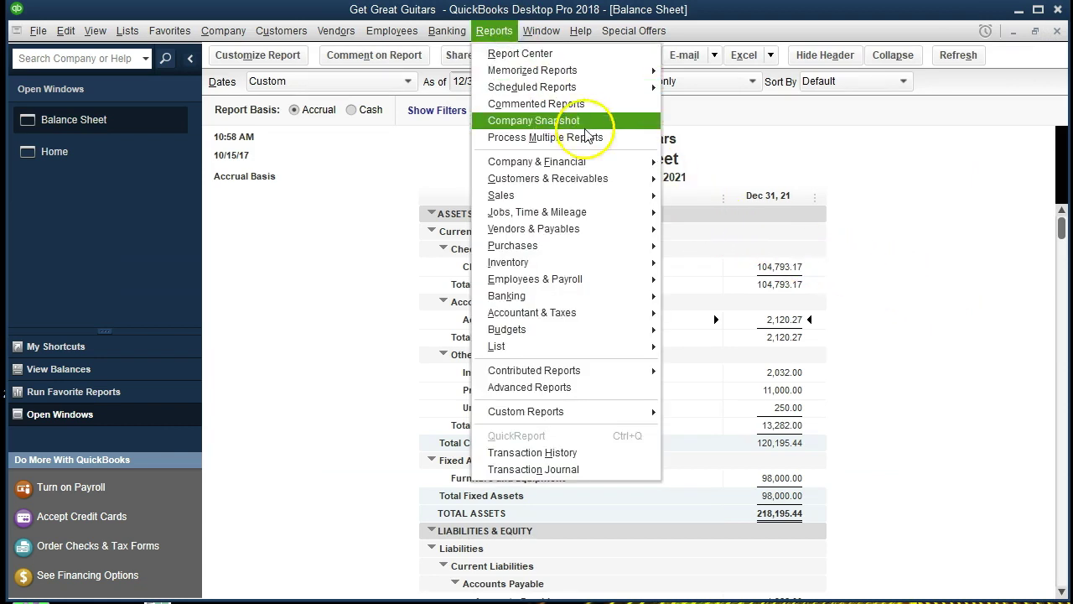
mouse_move(603, 161)
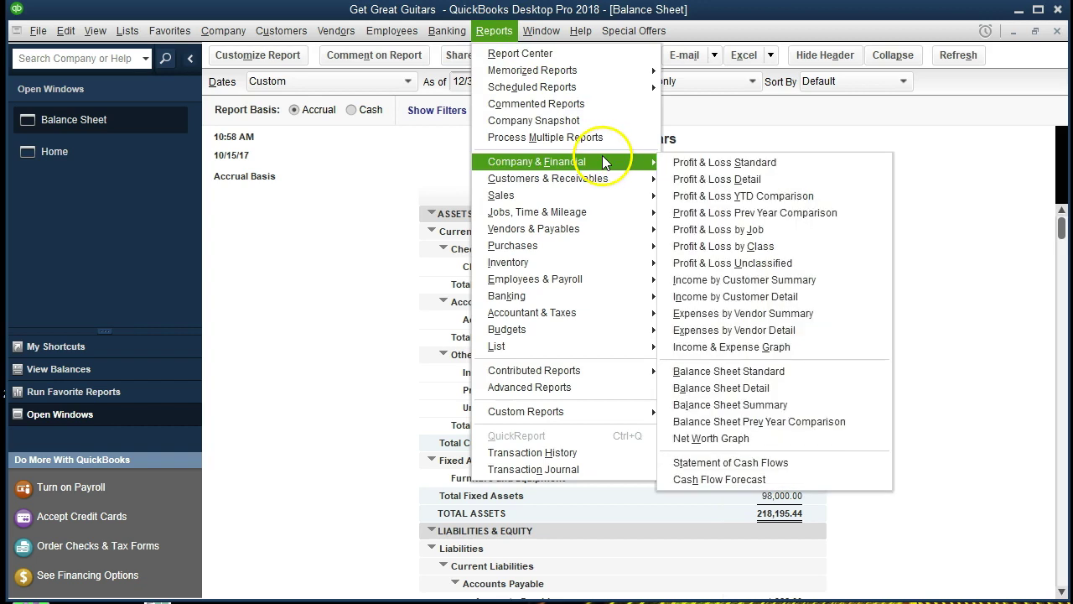
left_click(801, 164)
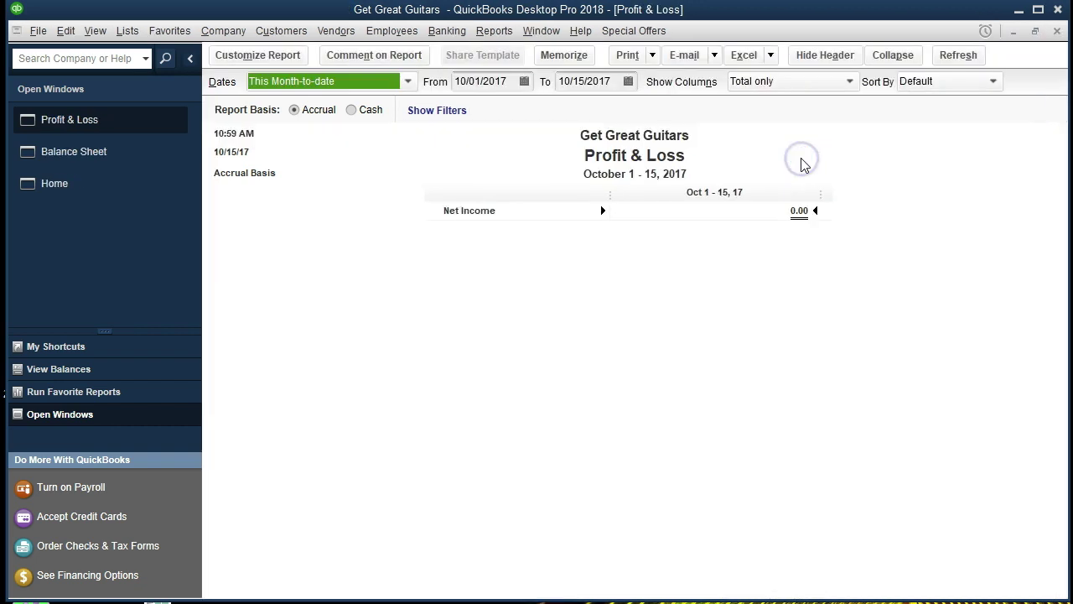
key("Tab")
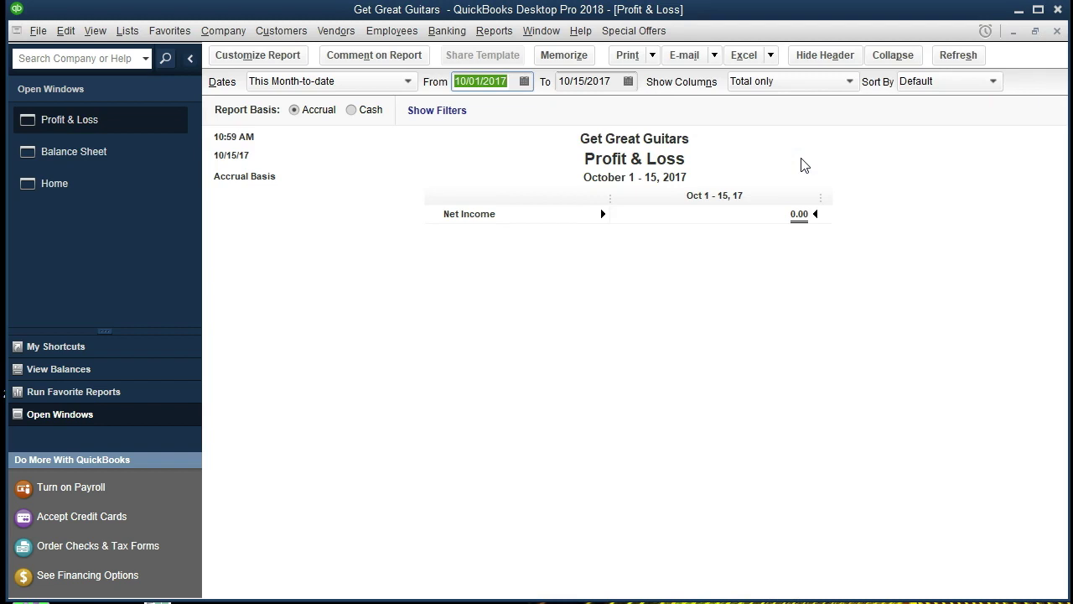
type("01/01/2021")
key("Tab")
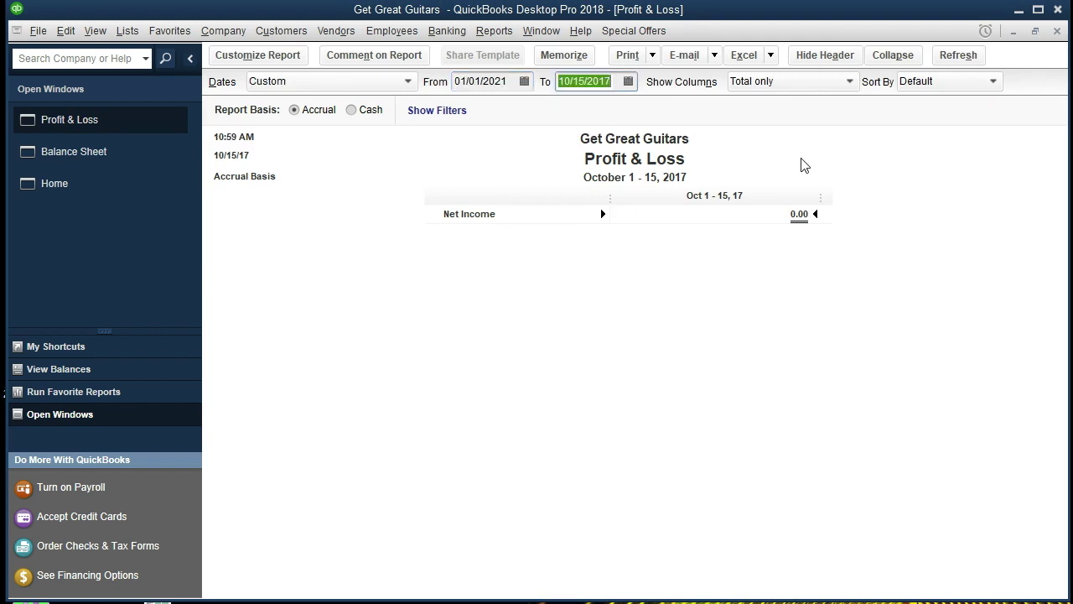
type("123121")
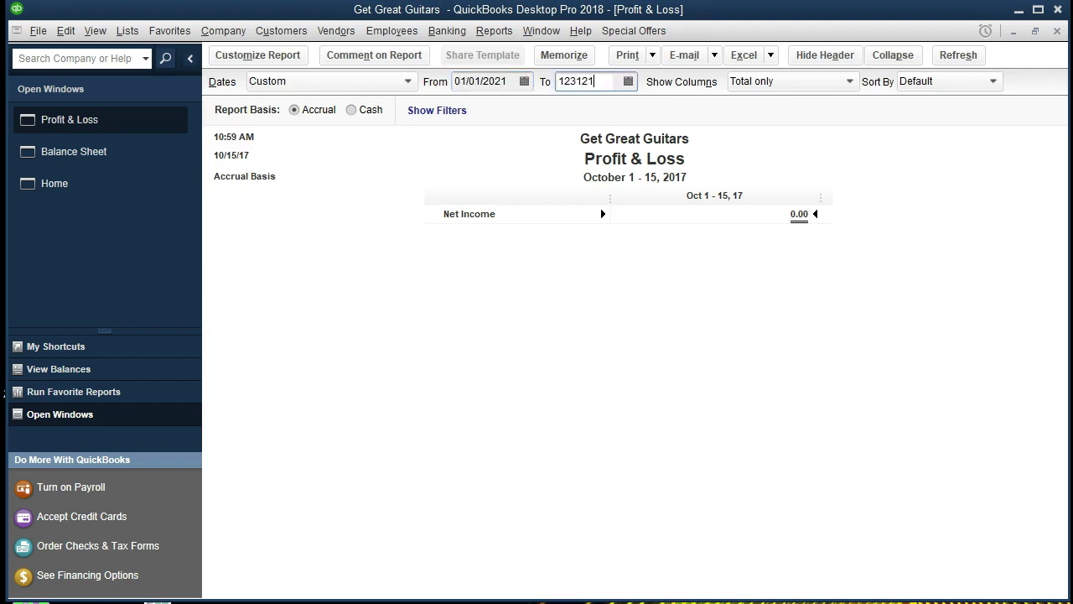
key("Tab")
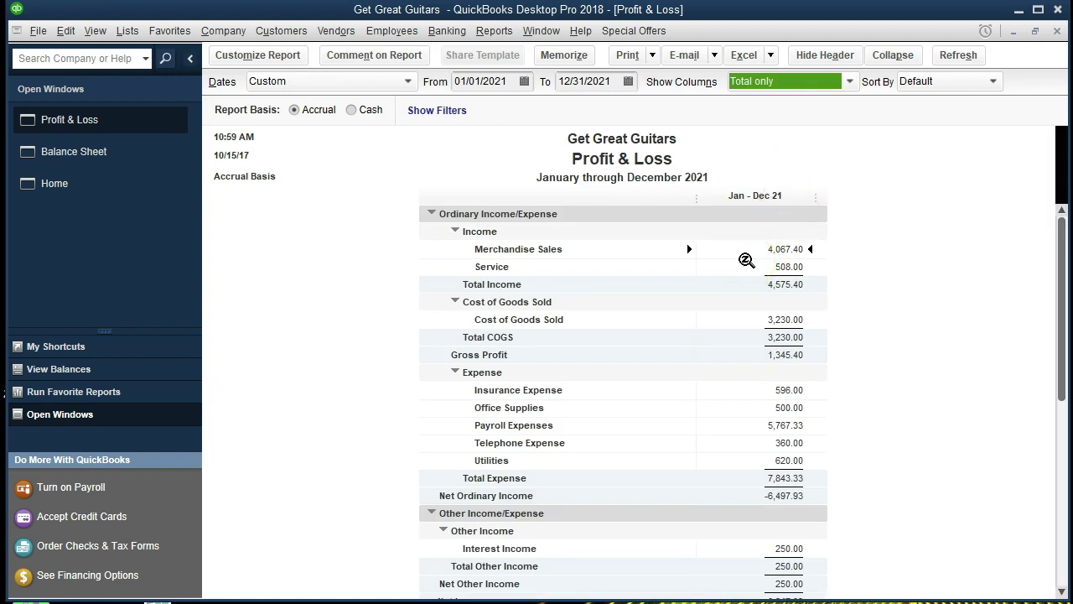
Step: Trace Merchandise Sales from the Profit & Loss to the 02/19/2021 Music Stuff Store invoice, check its amounts, and return to the report
double_click(741, 249)
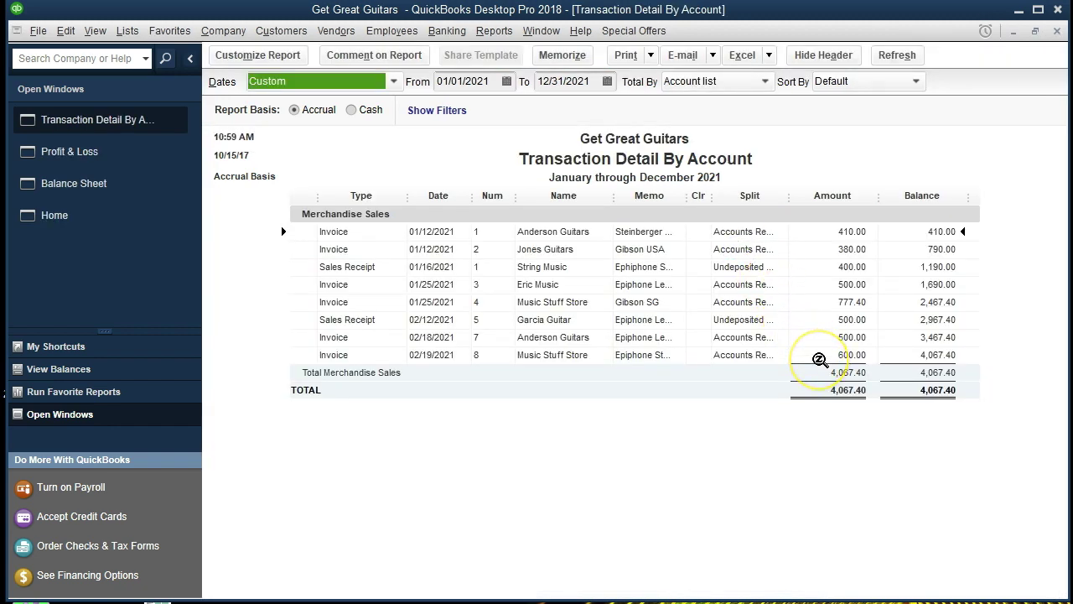
double_click(820, 359)
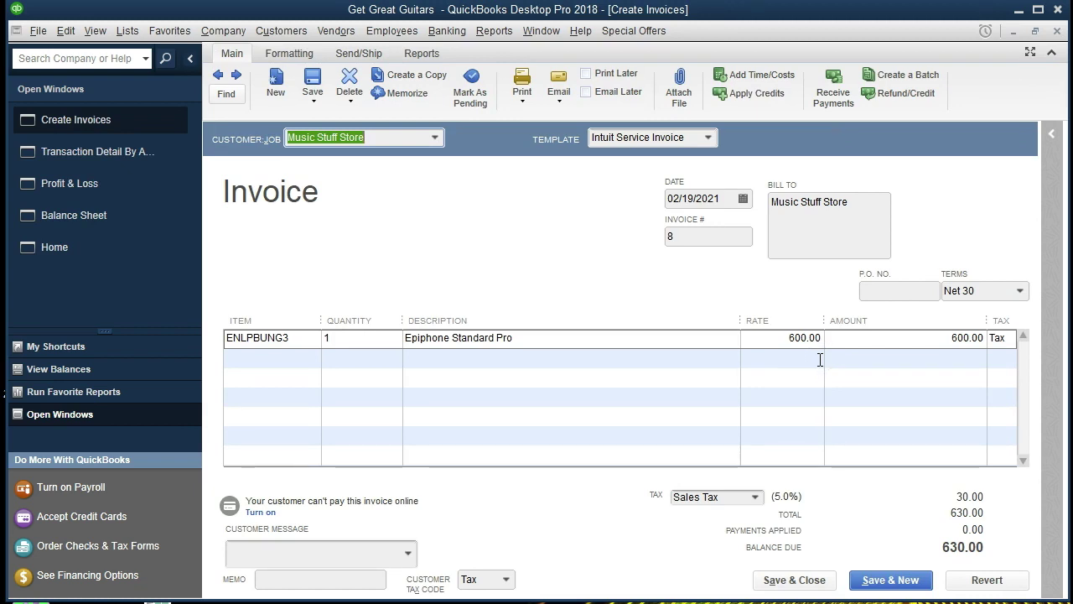
left_click(808, 358)
left_click(893, 490)
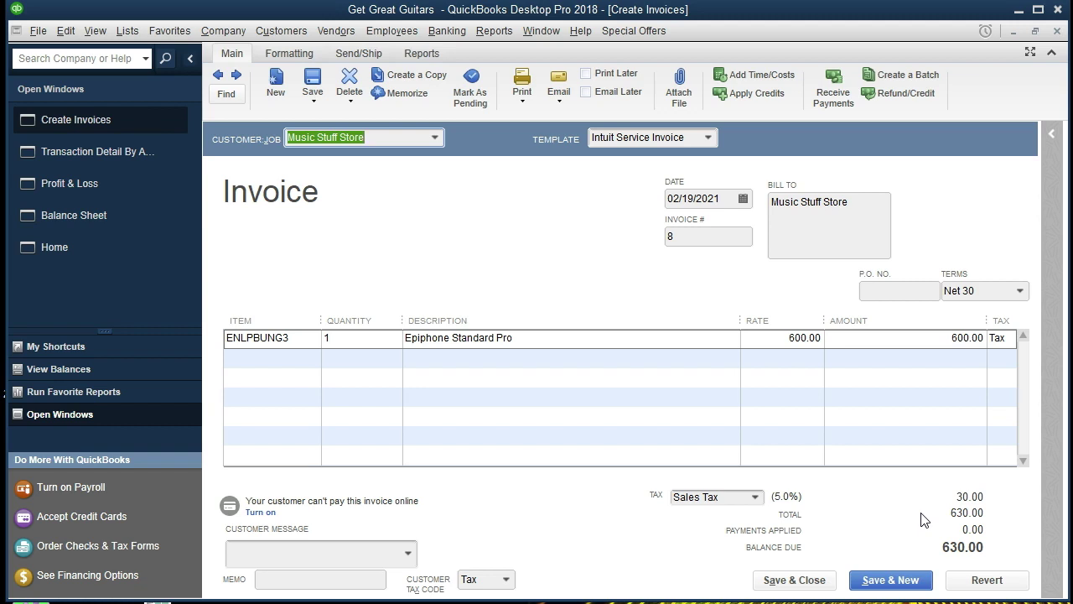
left_click(1056, 33)
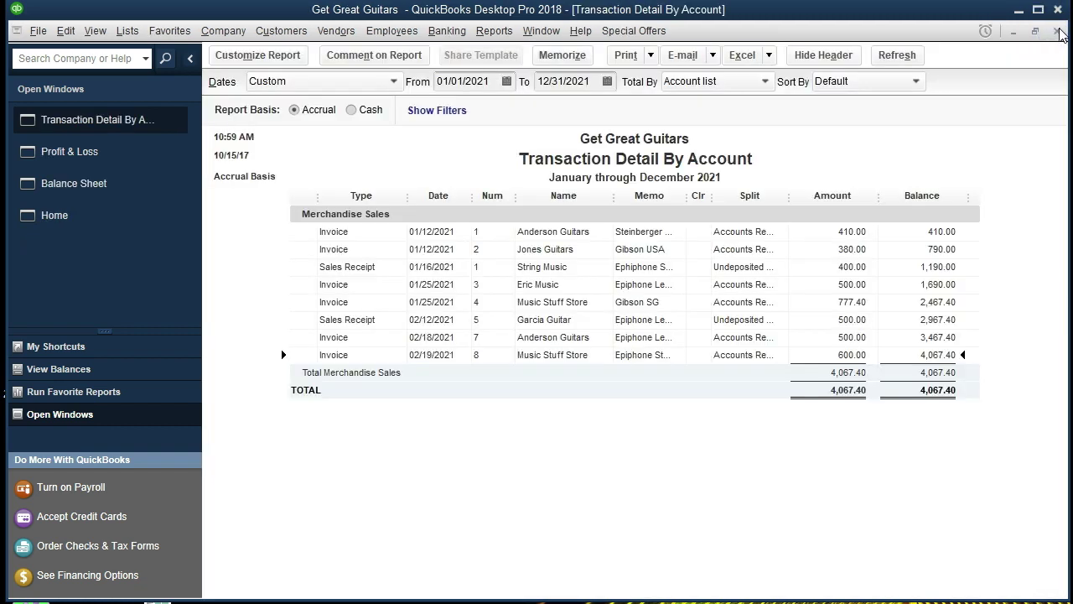
left_click(1058, 34)
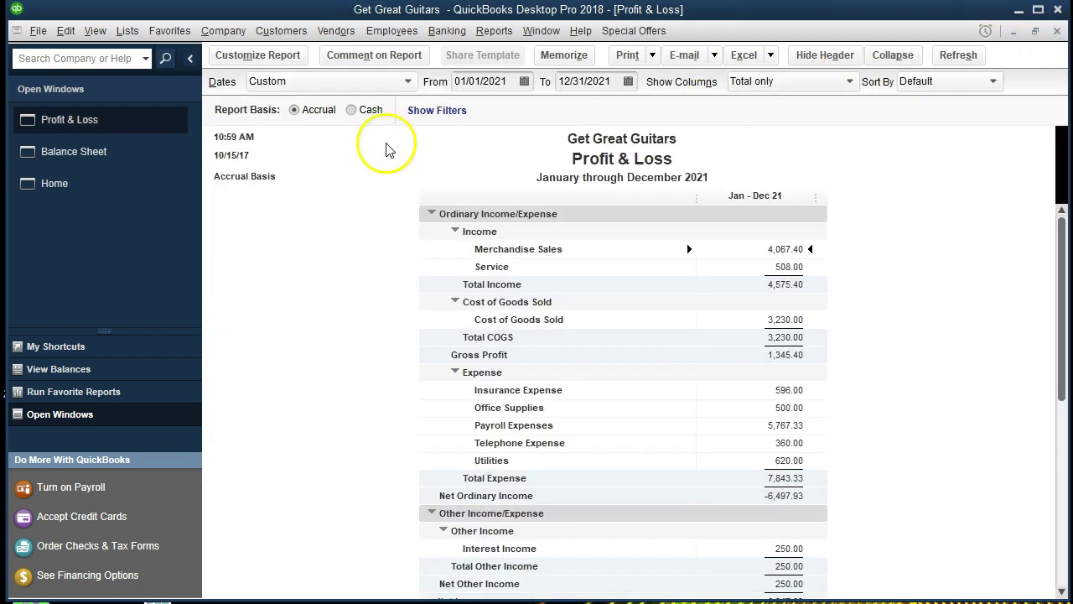
Step: Return to the Balance Sheet and examine the transactions behind Sales Tax Payable under Other Current Liabilities
left_click(138, 167)
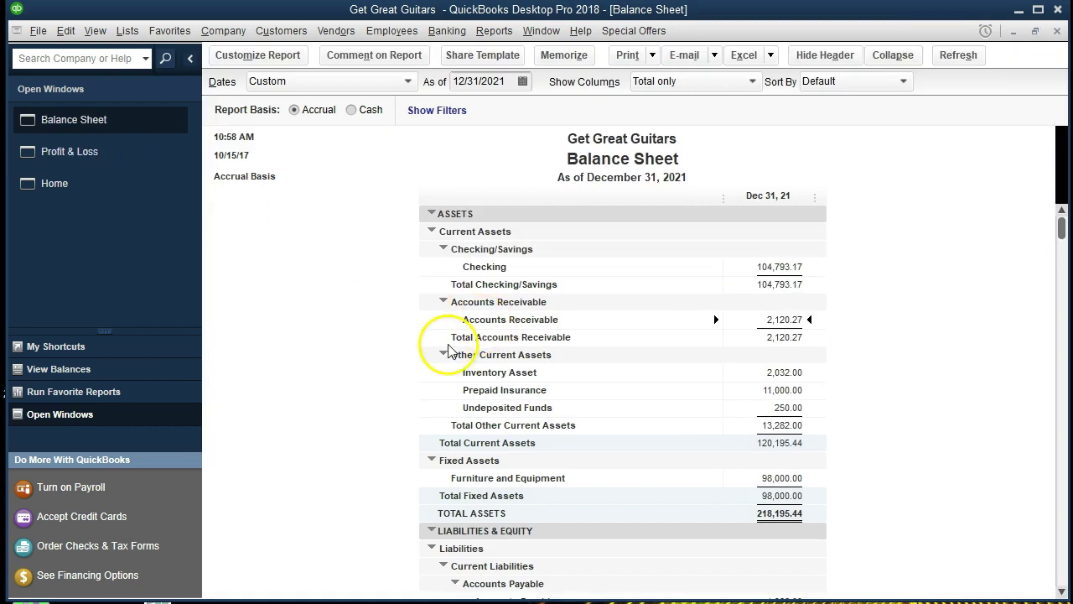
scroll(432, 348, "down", 4)
scroll(422, 346, "down", 2)
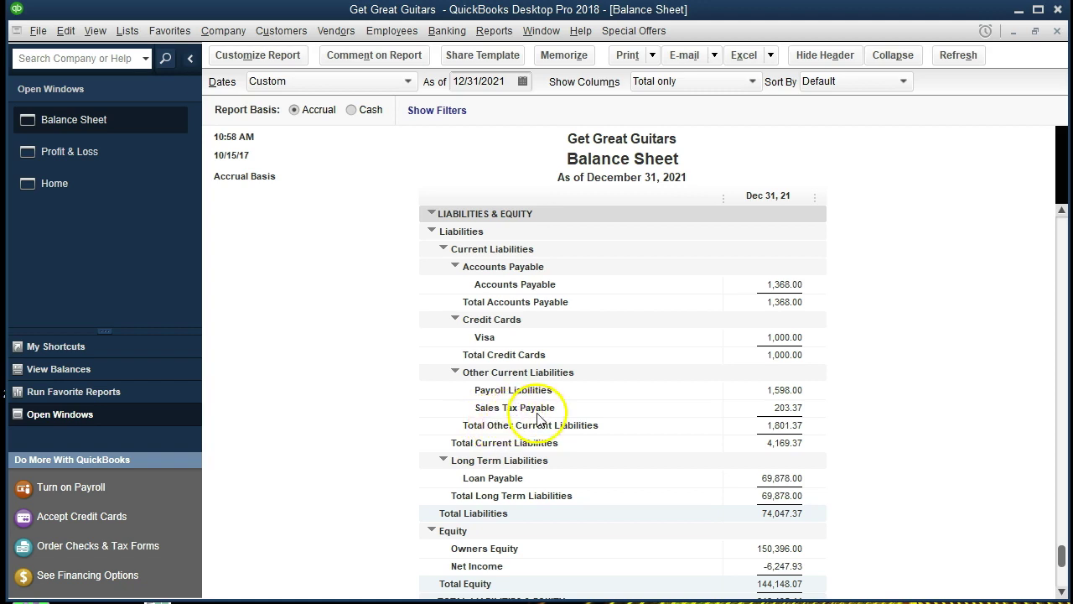
double_click(759, 411)
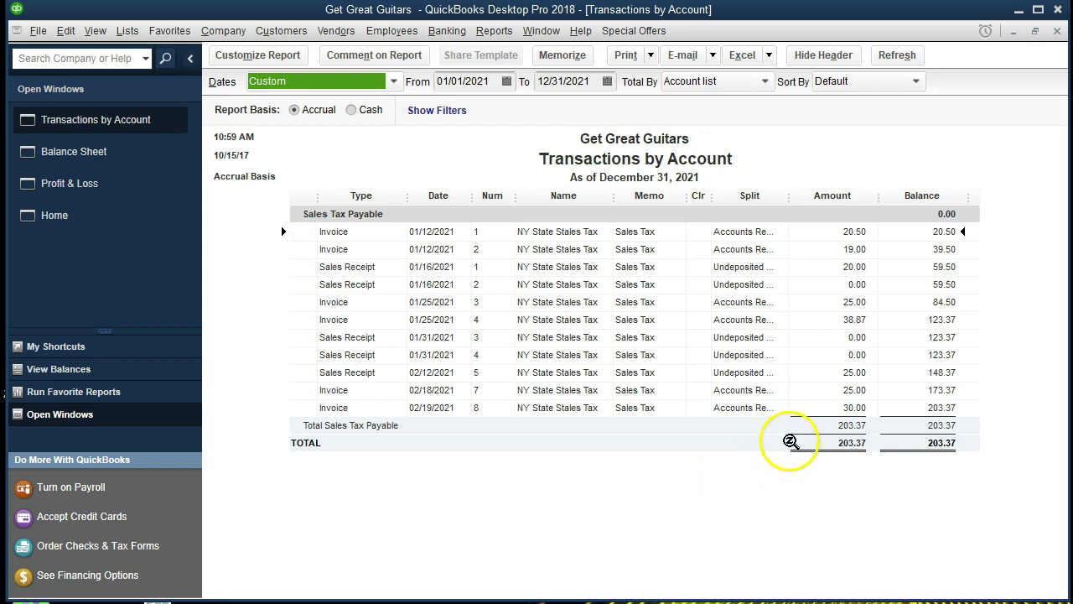
Step: Open the 02/19/2021 invoice behind Sales Tax Payable, review its tax, and return to the Balance Sheet
double_click(824, 406)
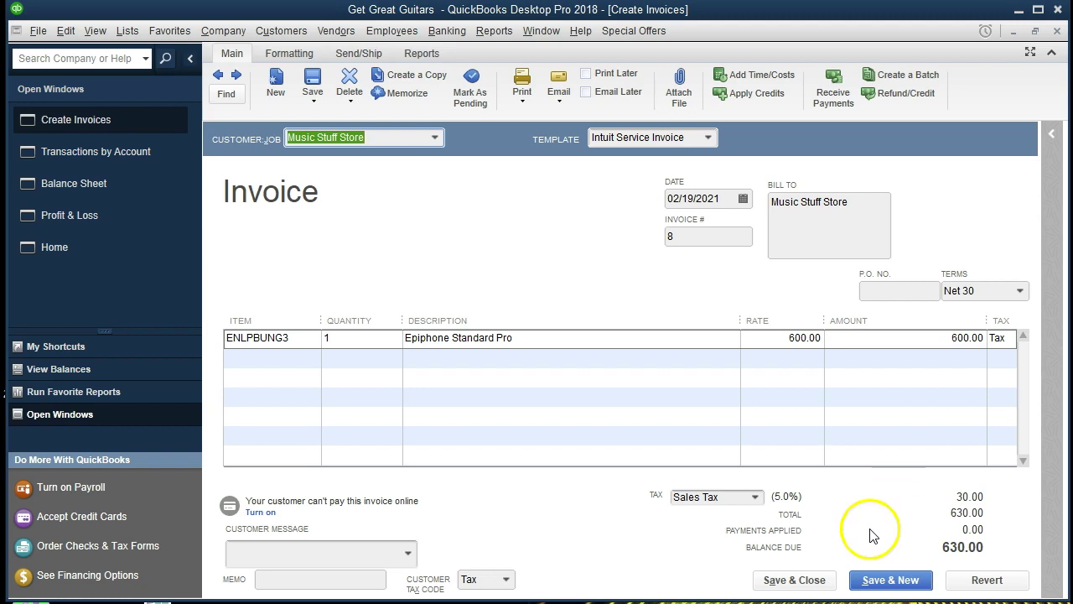
left_click(1059, 31)
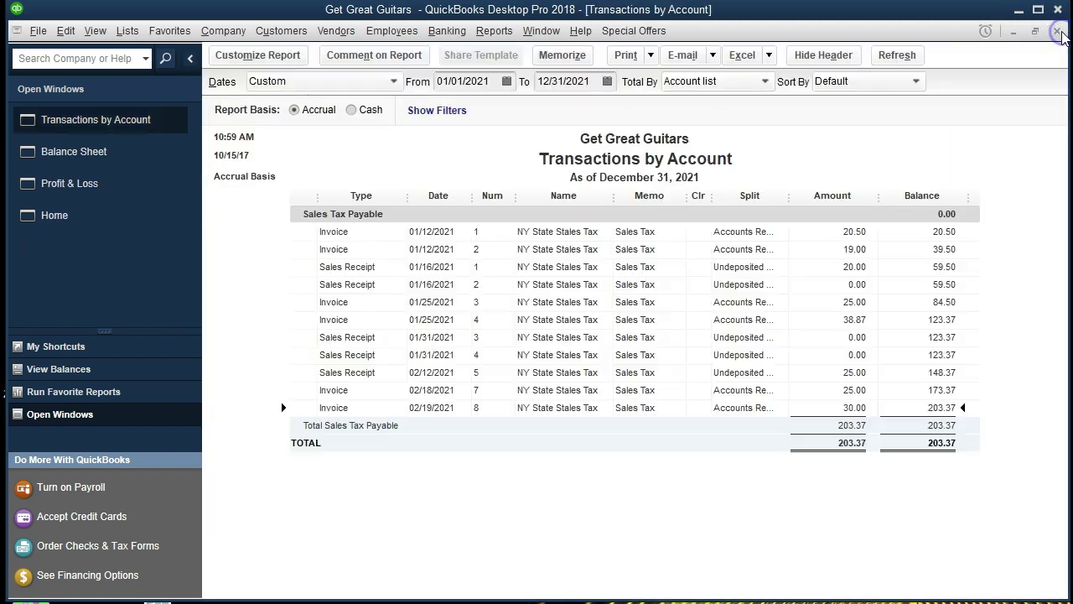
left_click(1059, 31)
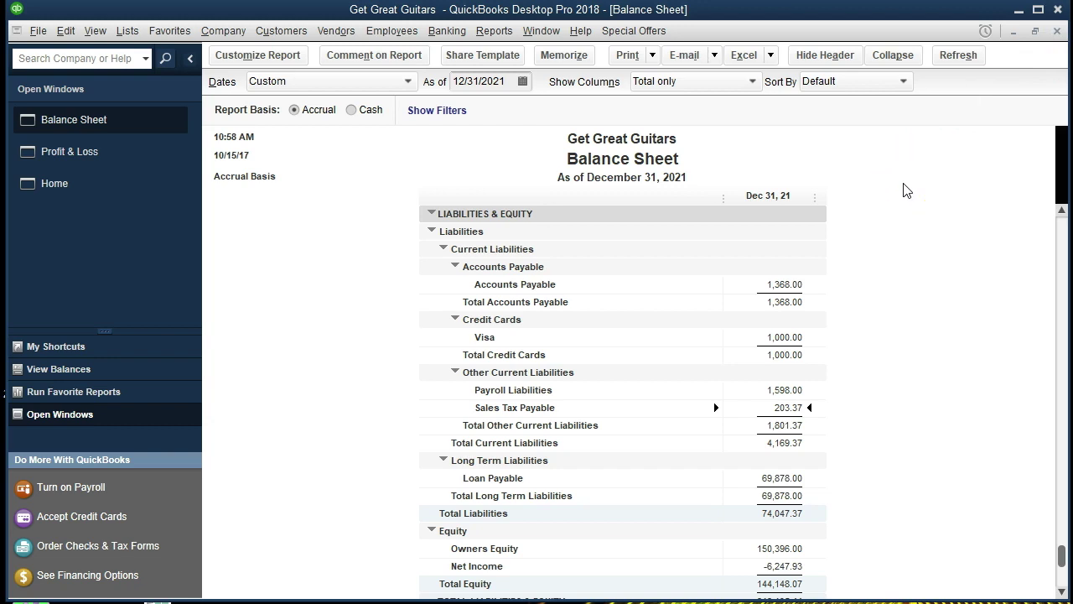
Step: Trace Inventory Asset on the Balance Sheet to the 02/19/2021 Music Stuff Store invoice, and return to the report
left_click(864, 377)
scroll(863, 378, "up", 4)
scroll(863, 377, "up", 2)
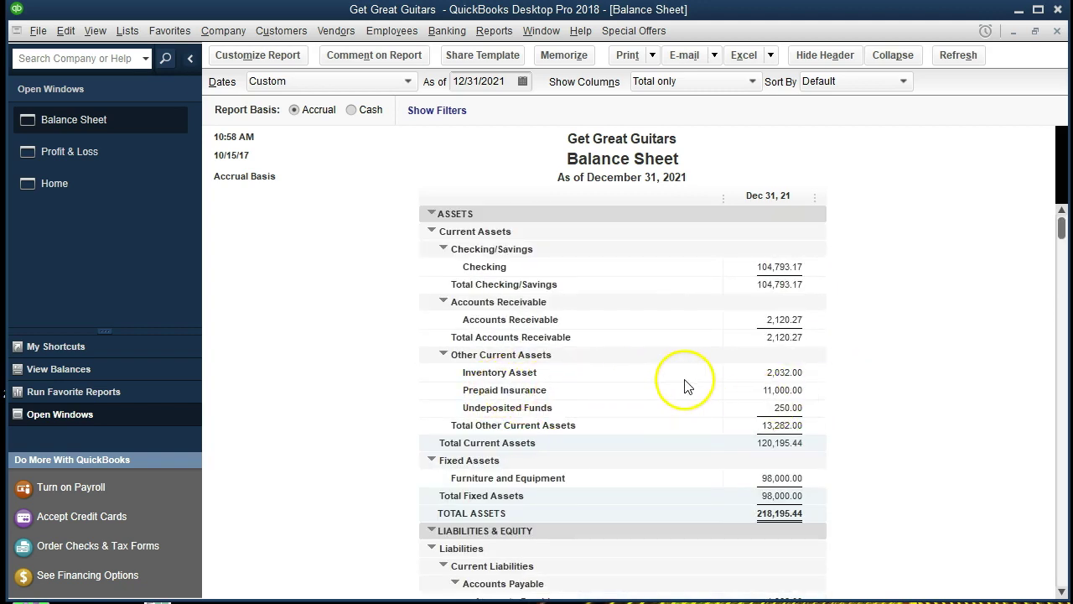
double_click(744, 372)
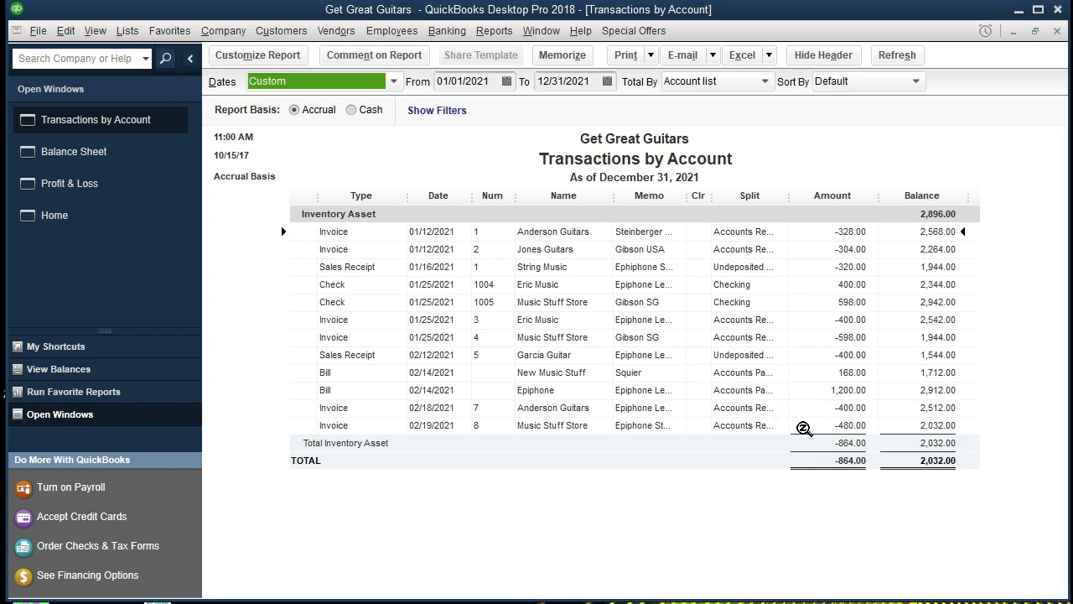
double_click(803, 428)
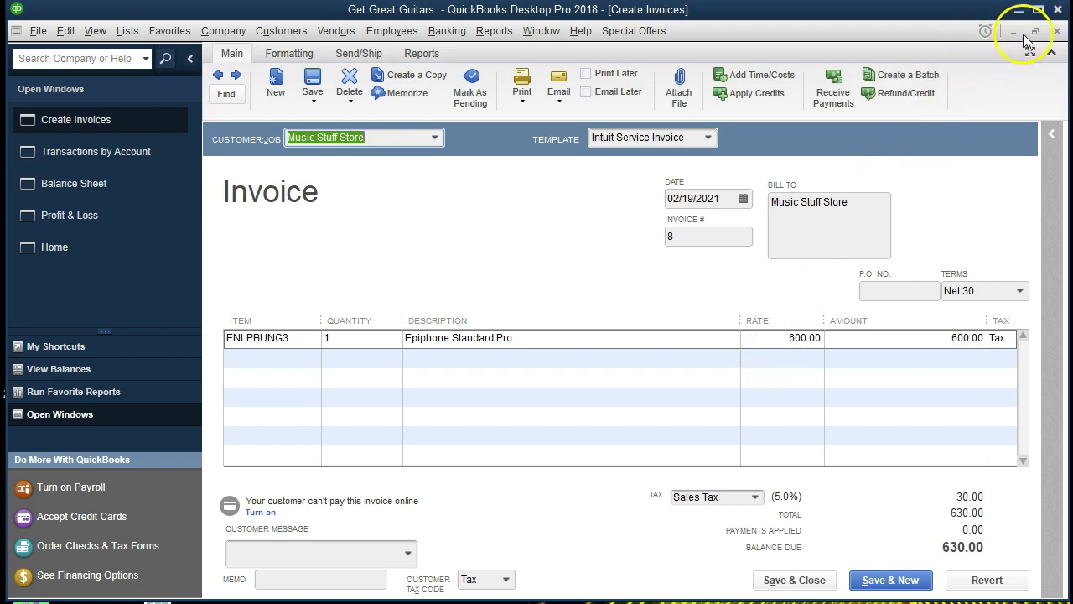
left_click(1058, 30)
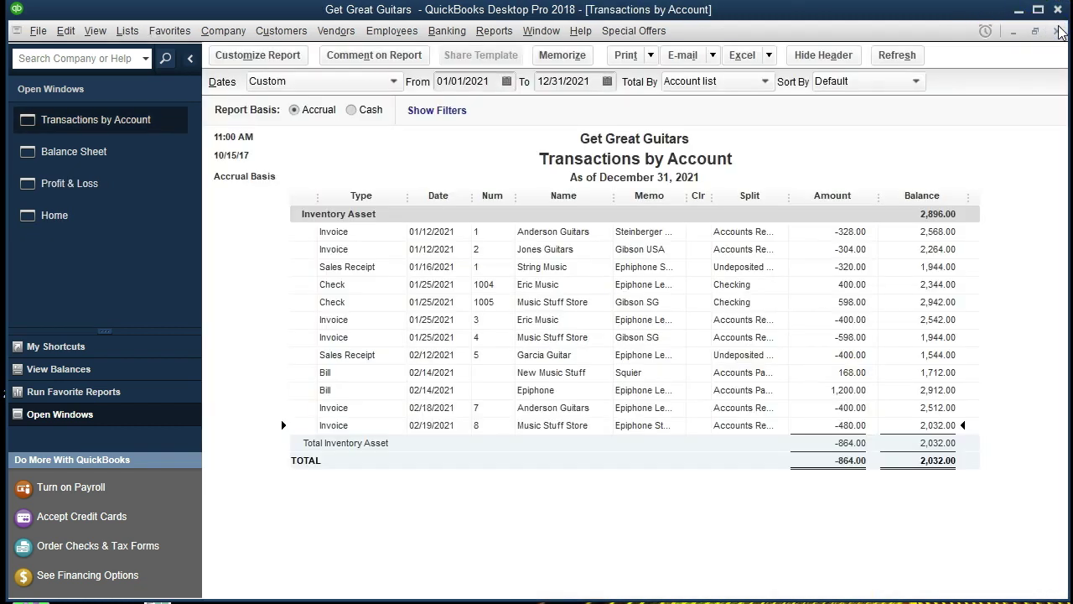
left_click(1057, 31)
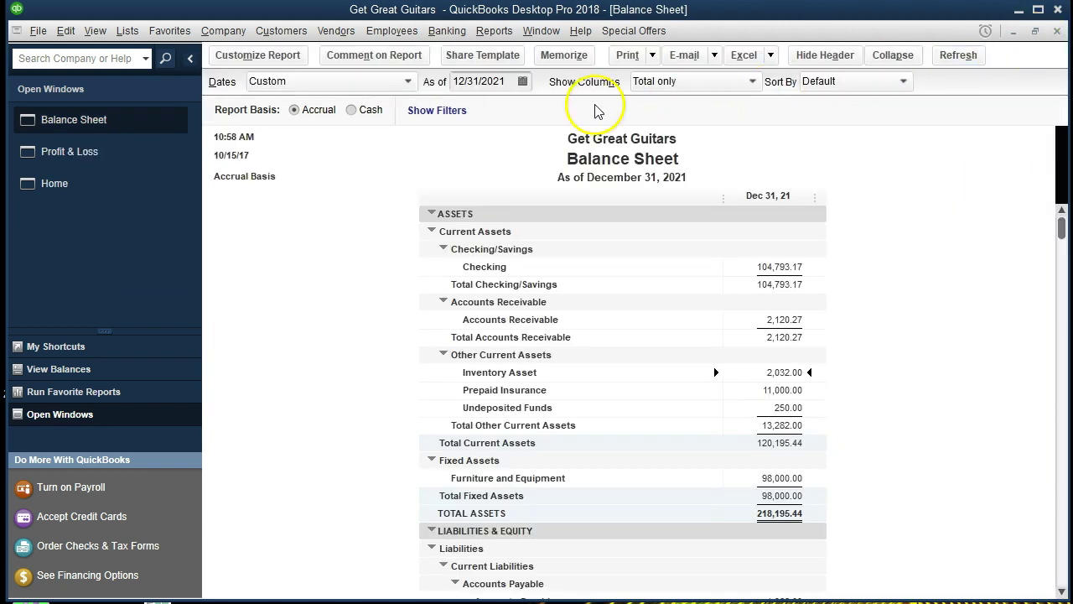
Step: Trace Cost of Goods Sold on the Profit & Loss to the 02/19/2021 Music Stuff Store invoice, and return to the report
left_click(151, 159)
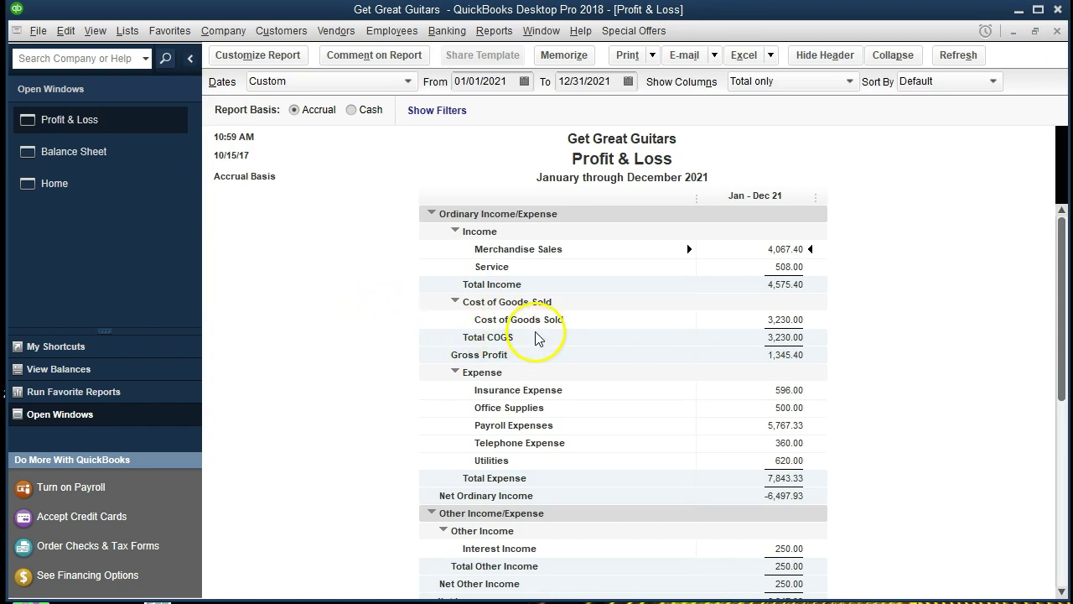
left_click(738, 317)
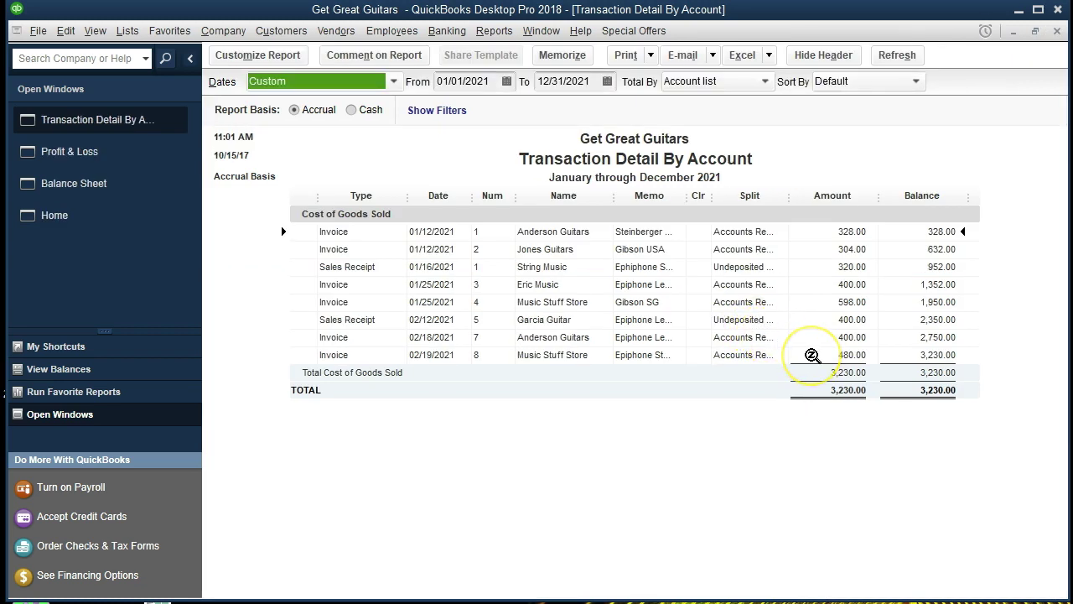
double_click(811, 355)
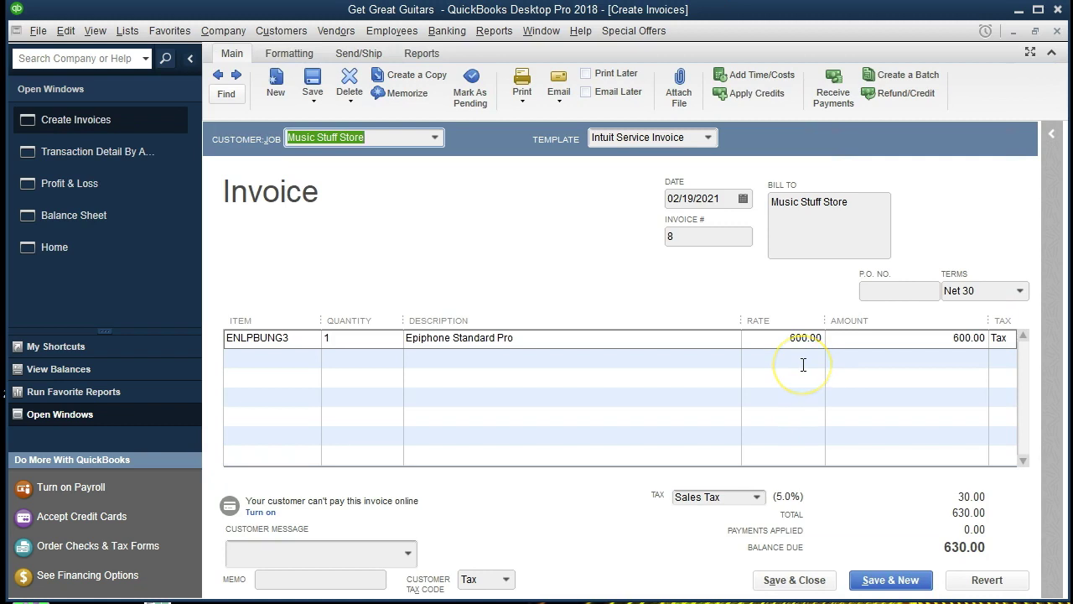
left_click(1058, 32)
left_click(1057, 31)
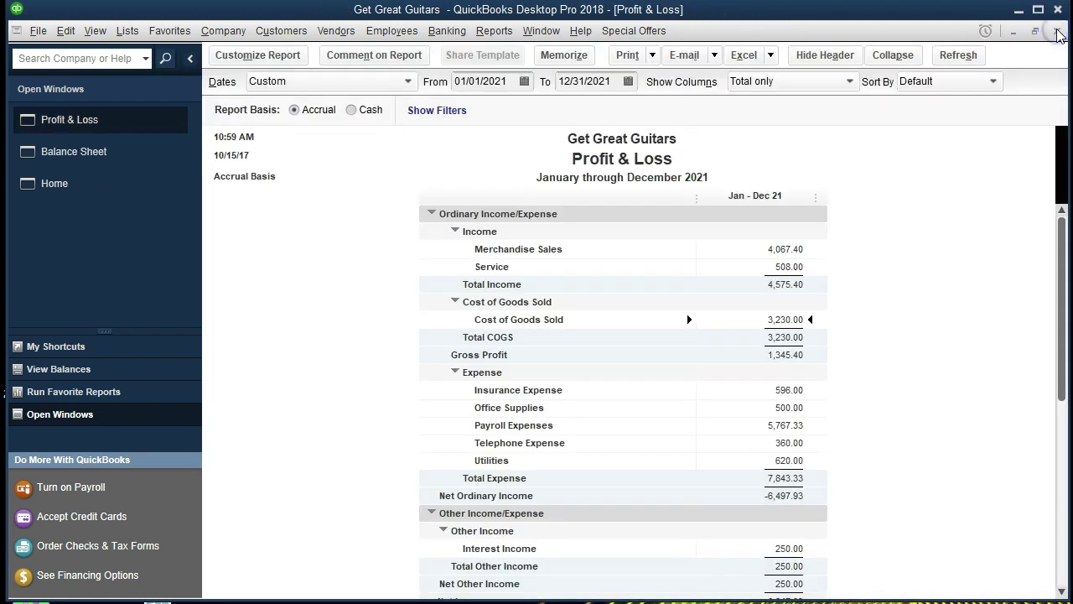
Step: Start a new customer invoice for Smith Guitars dated 02/20/2021, keeping the proposed invoice number
left_click(132, 195)
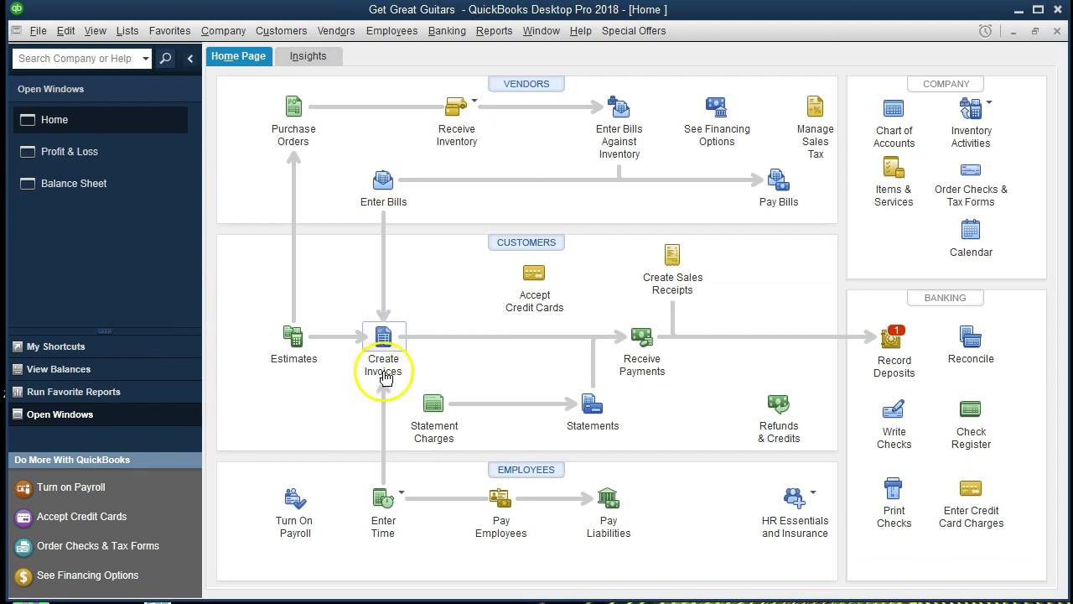
left_click(384, 339)
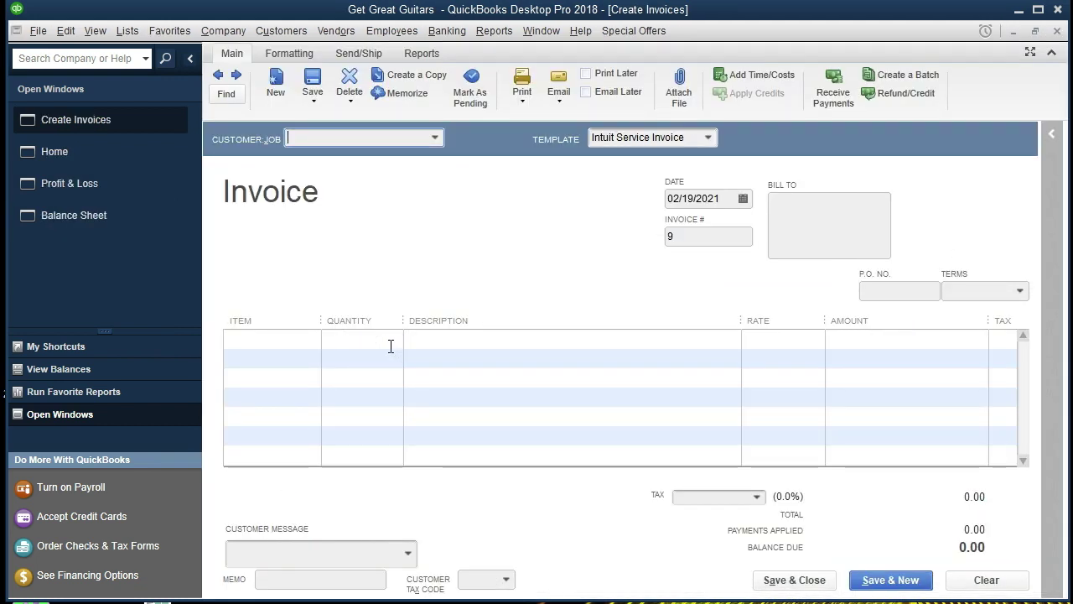
left_click(434, 139)
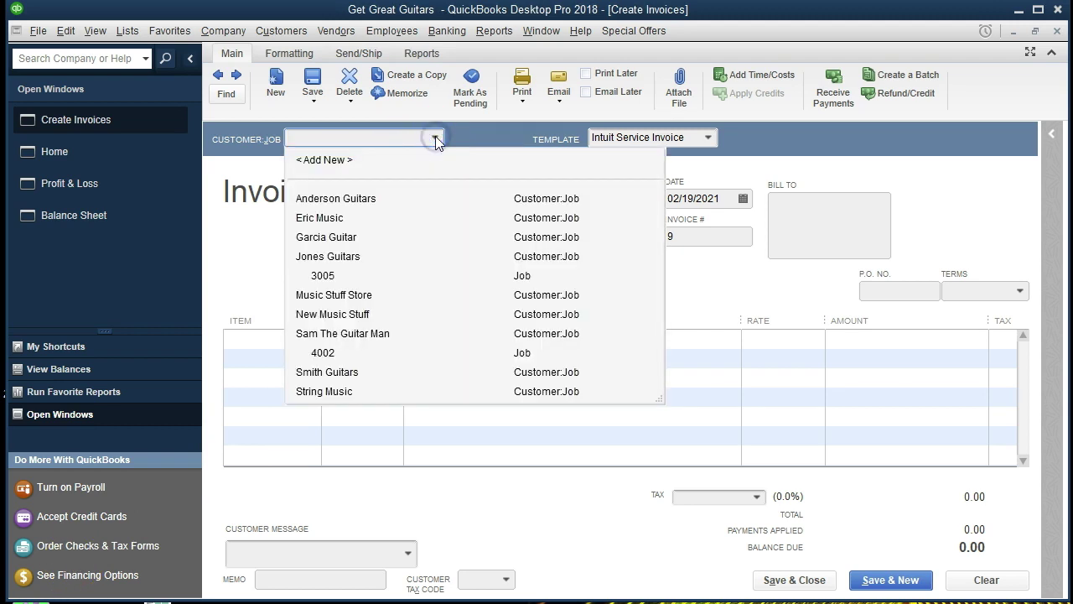
left_click(411, 134)
type("Smith Guitars")
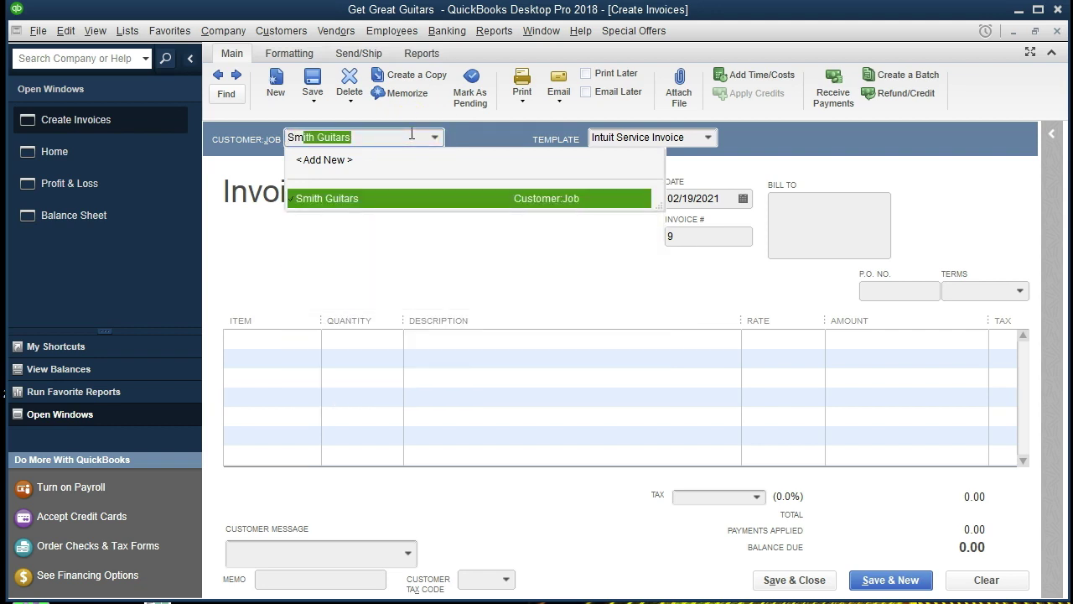
key("Tab")
key("Tab")
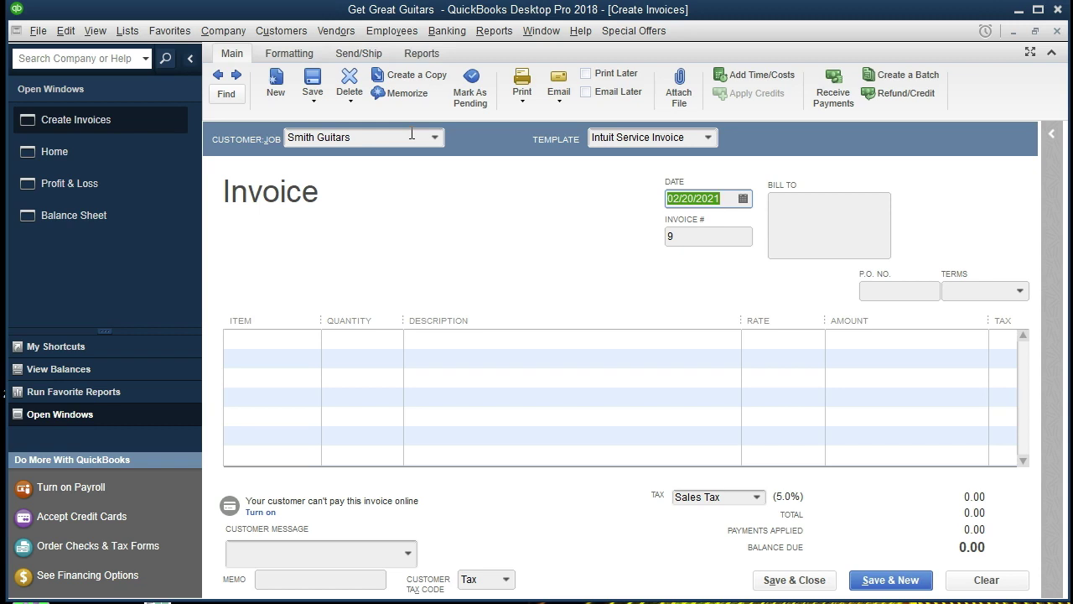
key("Tab")
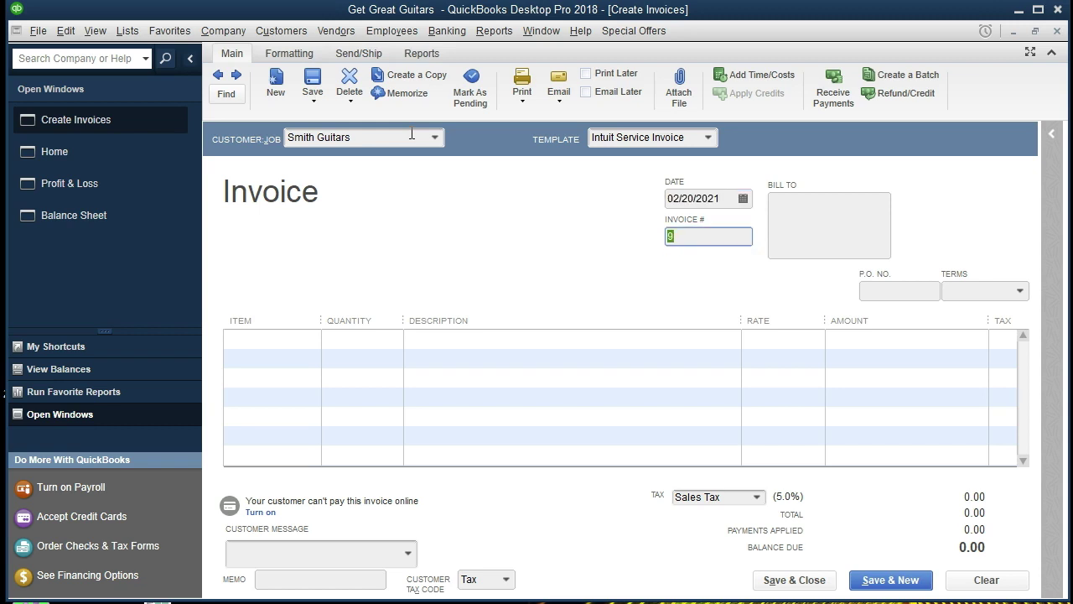
key("Tab")
key("Tab")
key("Tab")
key("Tab")
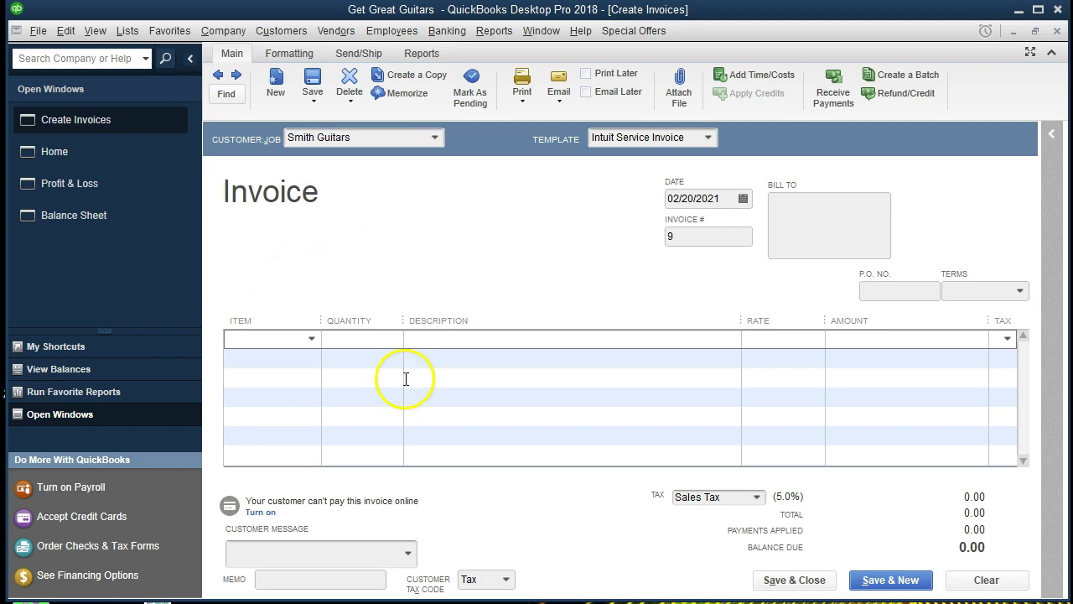
Step: Add one WILDKAT Ephiphone Semi-Hollowbody at a rate of 400.00 to the invoice, and check its sales tax and total
left_click(310, 338)
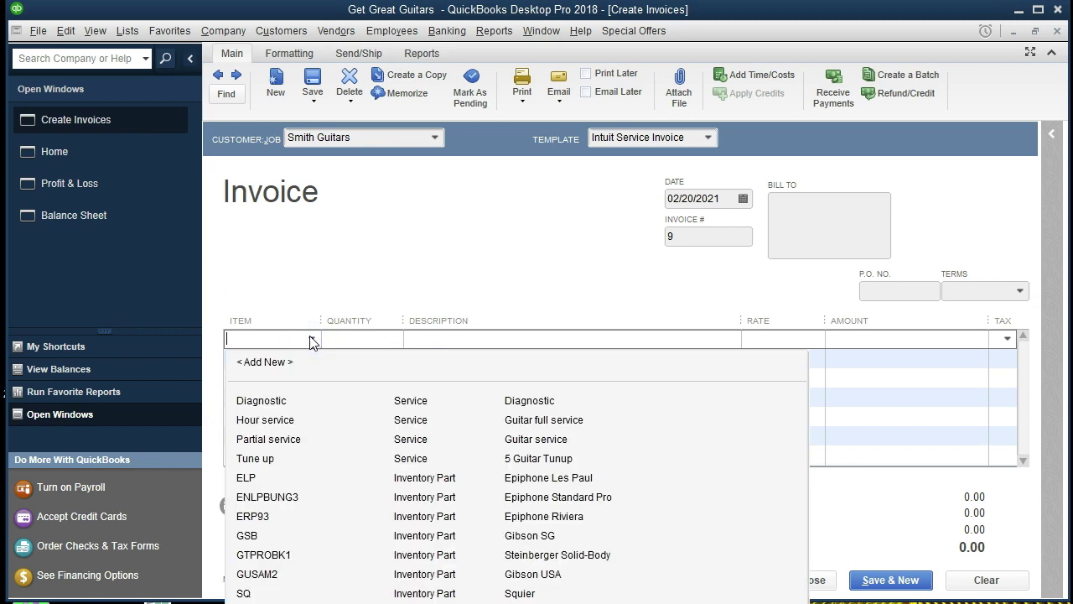
left_click(281, 339)
type("We")
key("BackSpace")
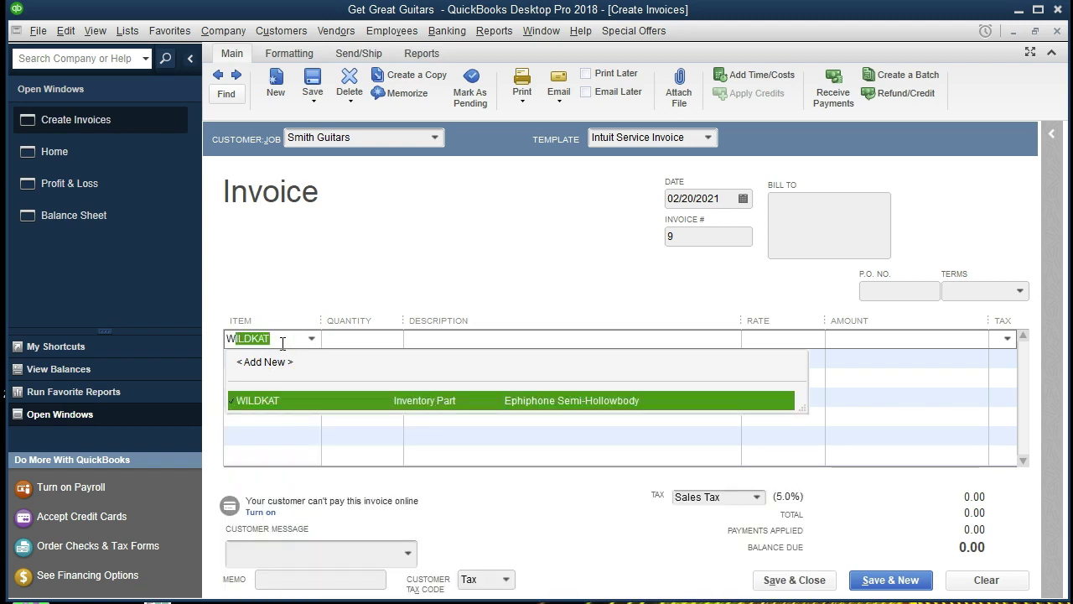
key("Tab")
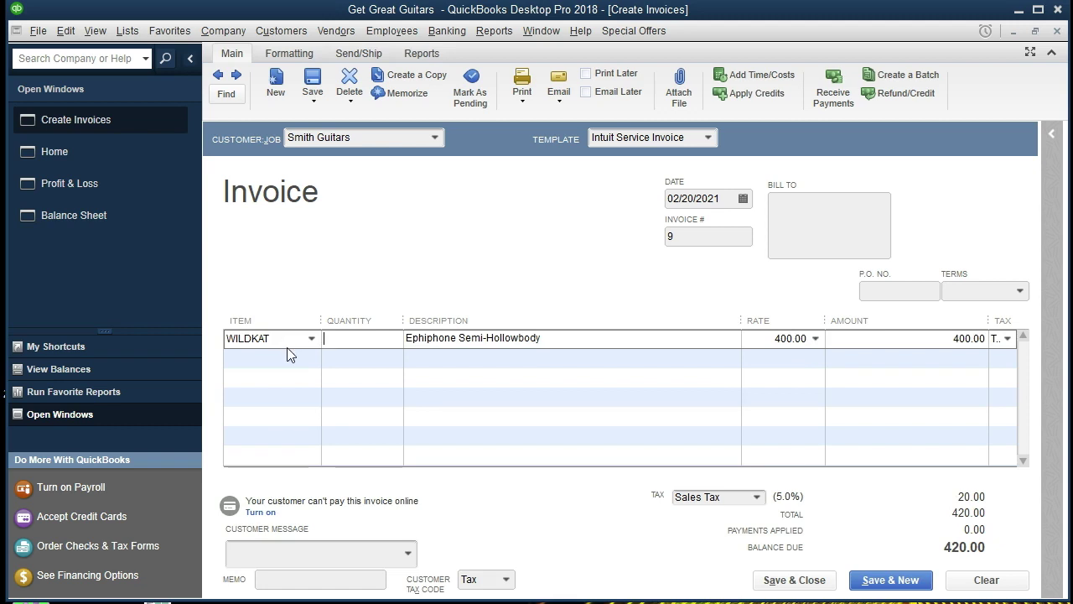
type("1")
key("Tab")
key("Tab")
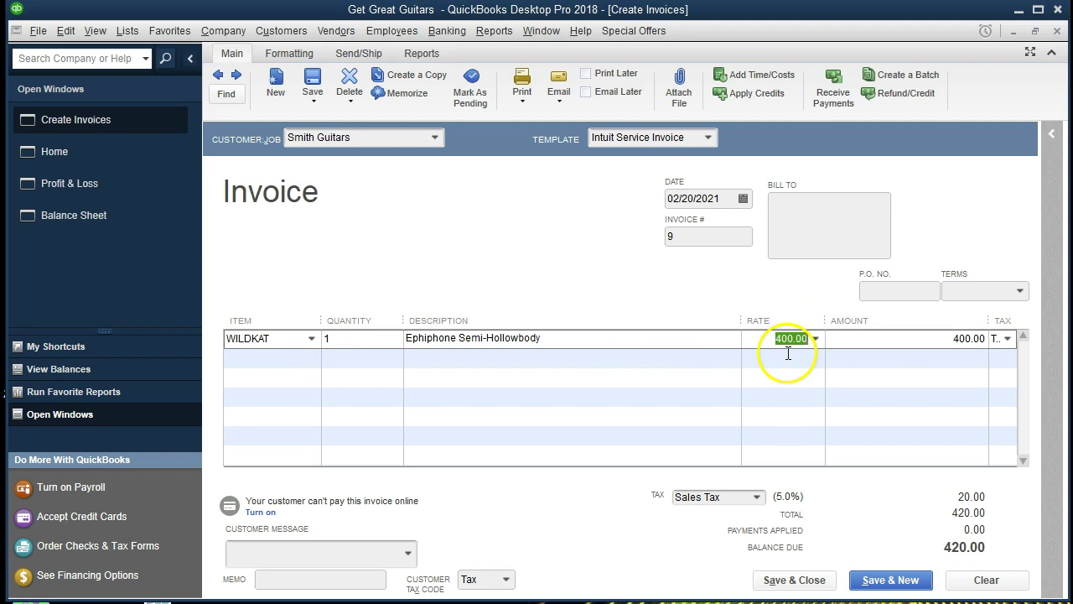
left_click(914, 518)
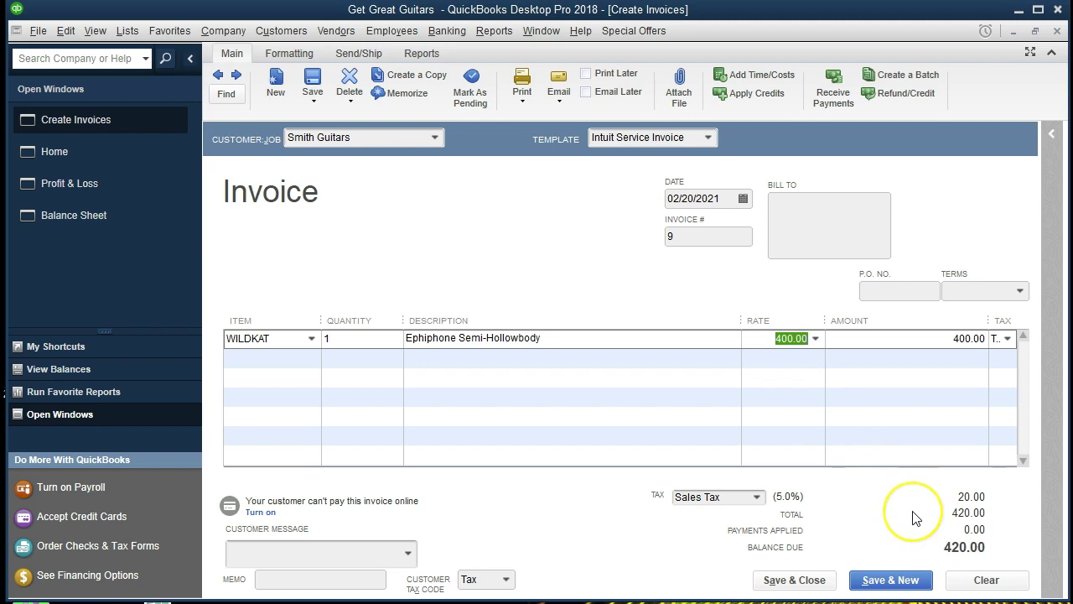
left_click(900, 501)
left_click(933, 554)
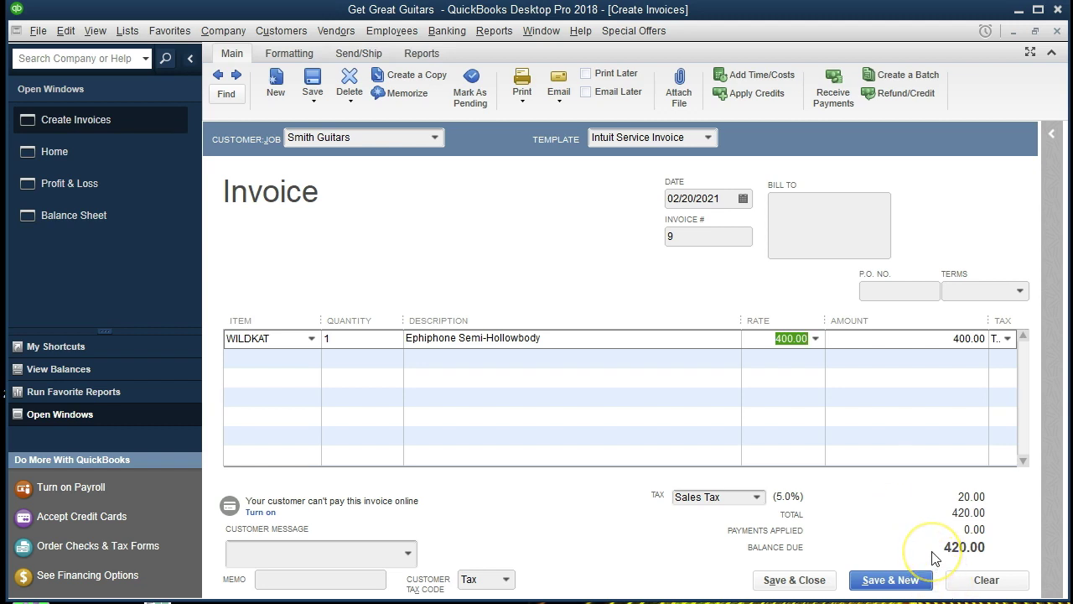
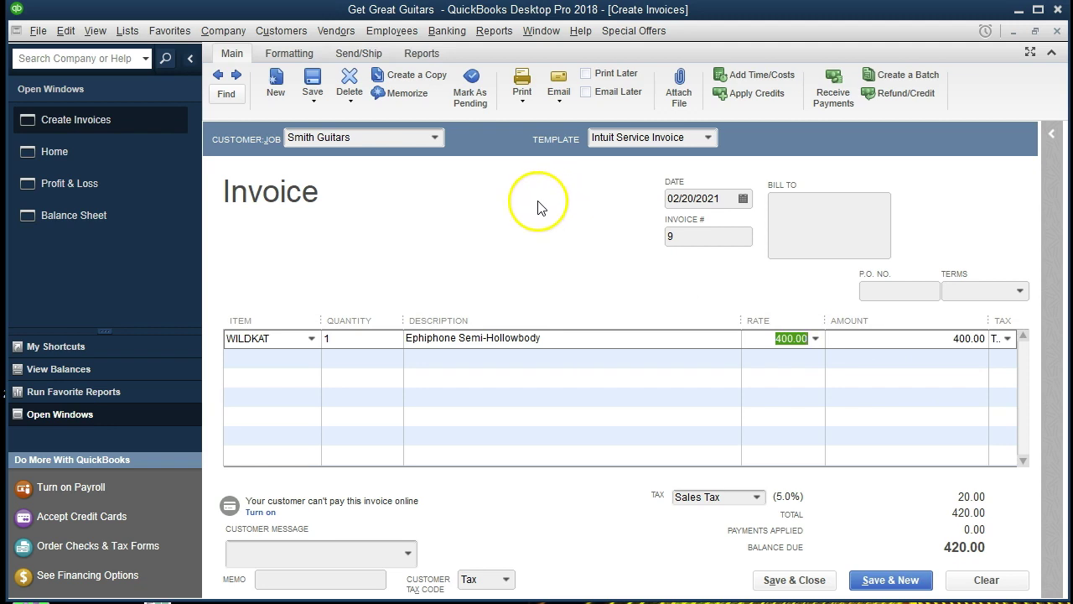
Step: Review the cost and sales price of the WILDKAT item in the Item List, and save and close the Smith Guitars invoice
left_click(130, 31)
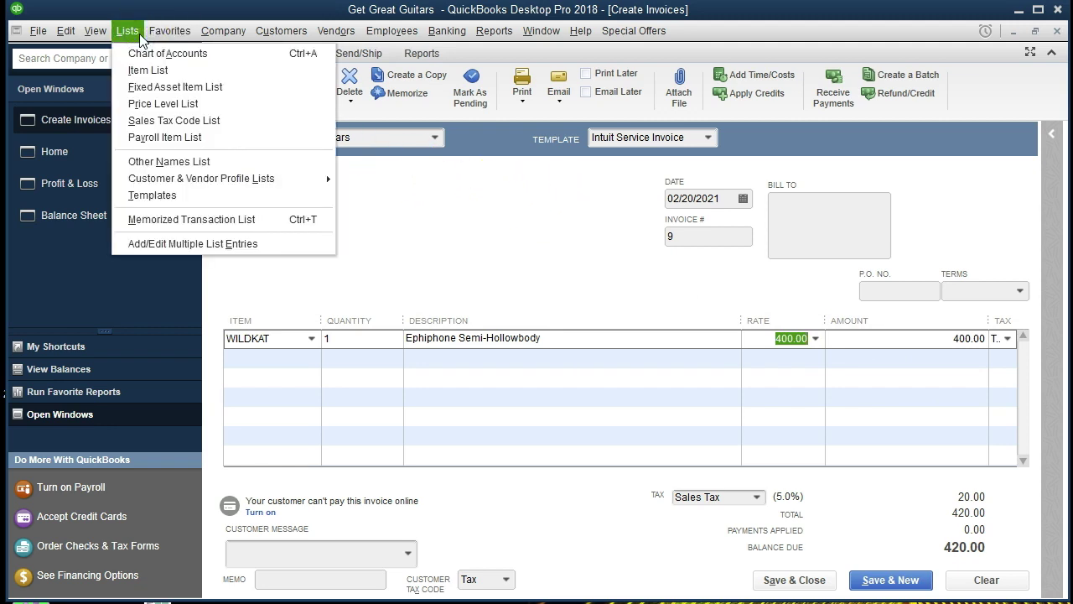
left_click(164, 71)
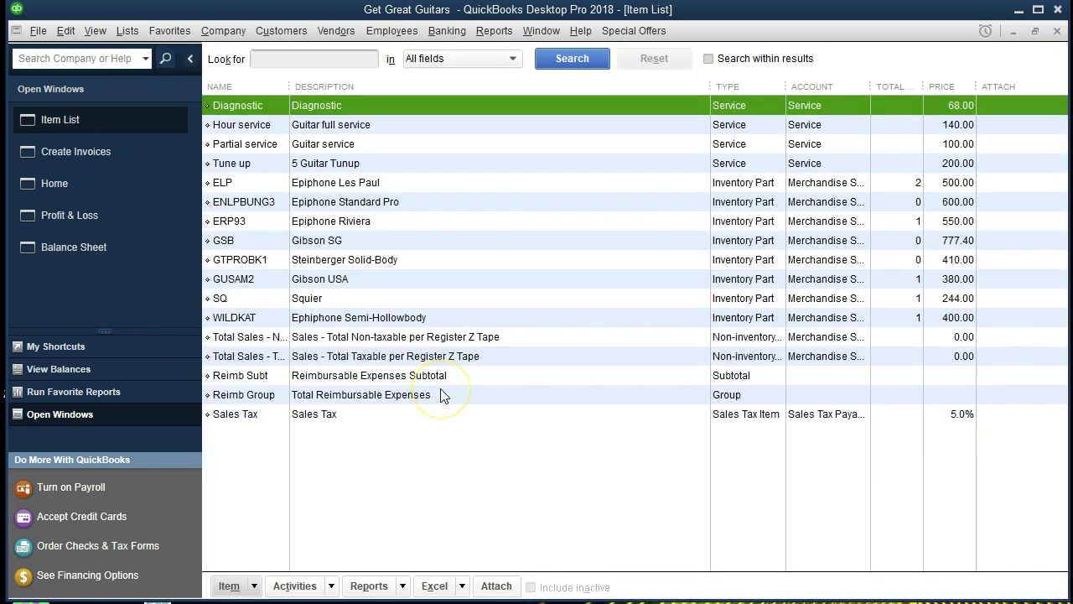
left_click(267, 317)
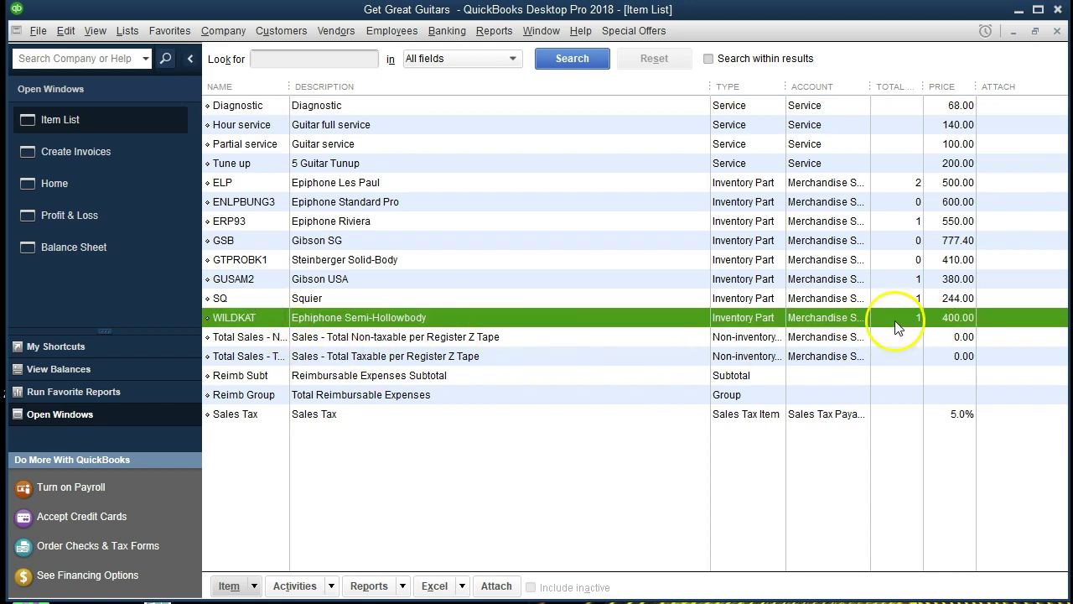
double_click(645, 327)
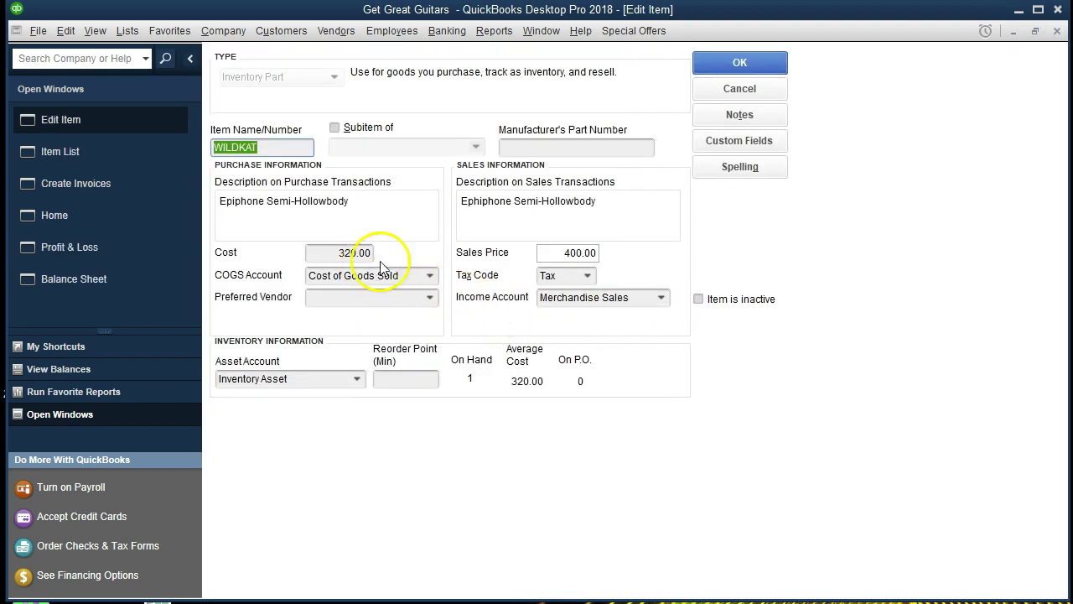
left_click(1057, 34)
left_click(1057, 33)
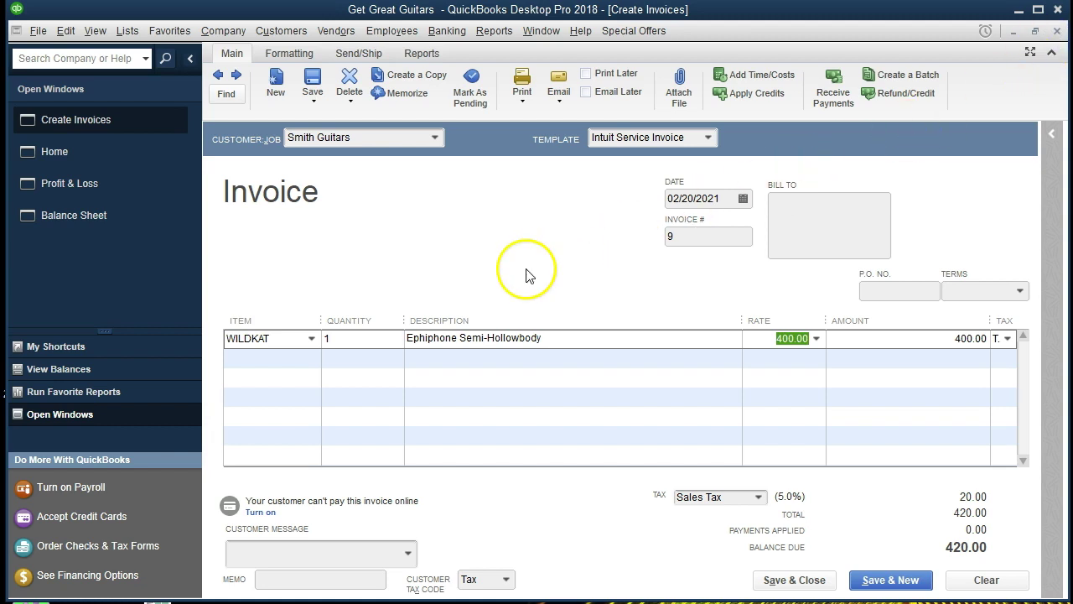
left_click(767, 586)
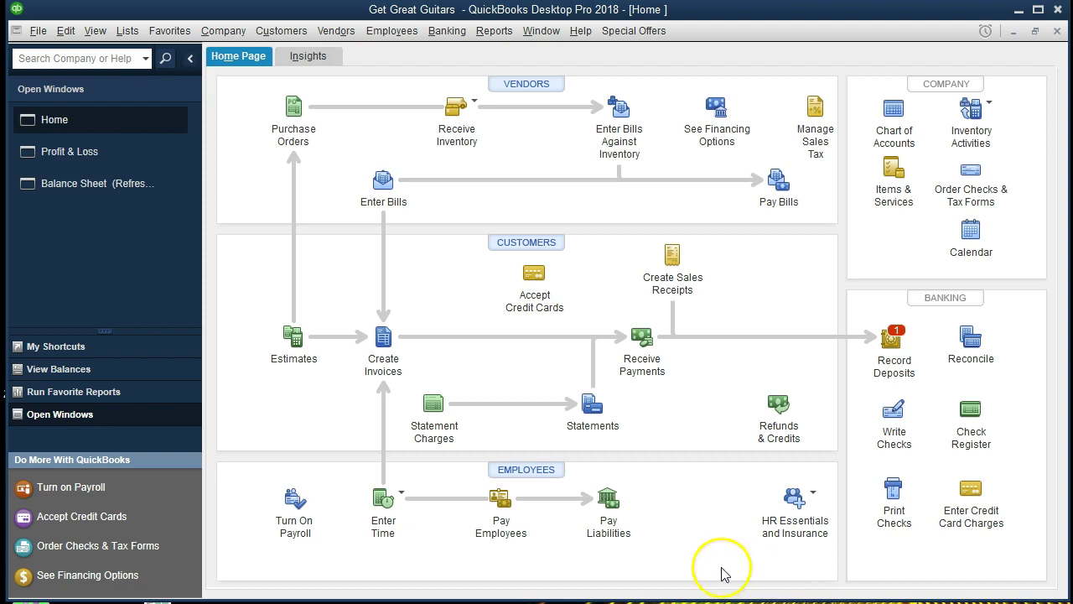
Step: Trace Accounts Receivable on the refreshed Balance Sheet to the 02/20/2021 Smith Guitars invoice, and review its amounts
left_click(155, 188)
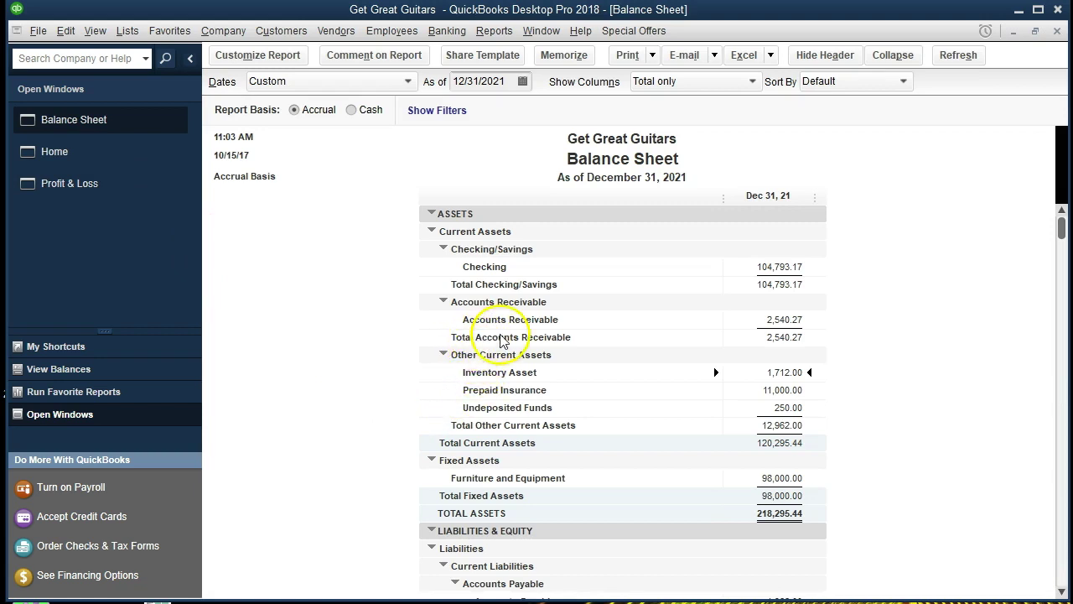
double_click(742, 321)
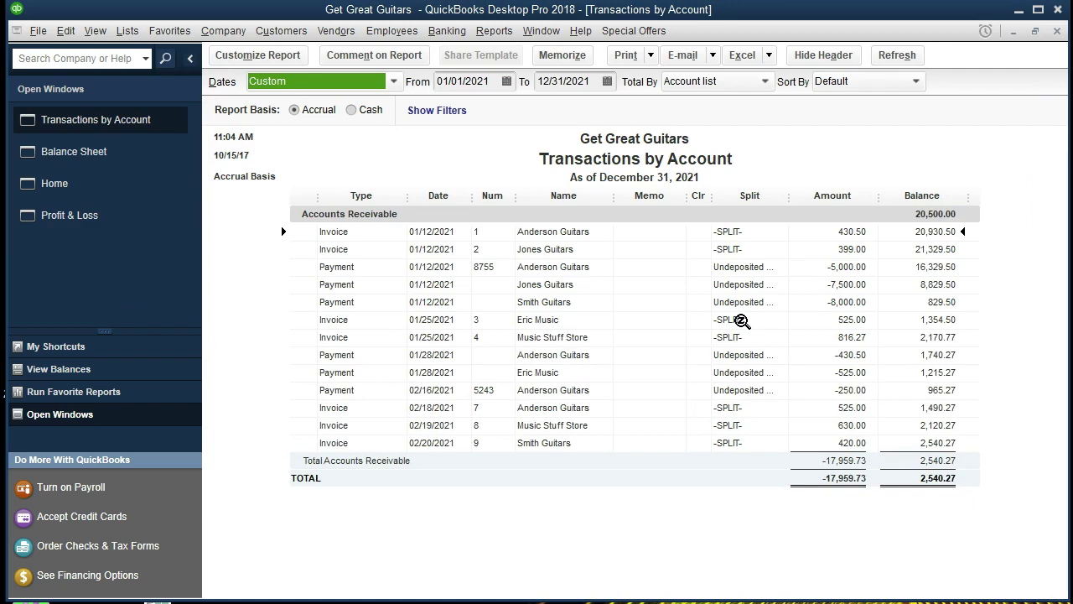
double_click(815, 444)
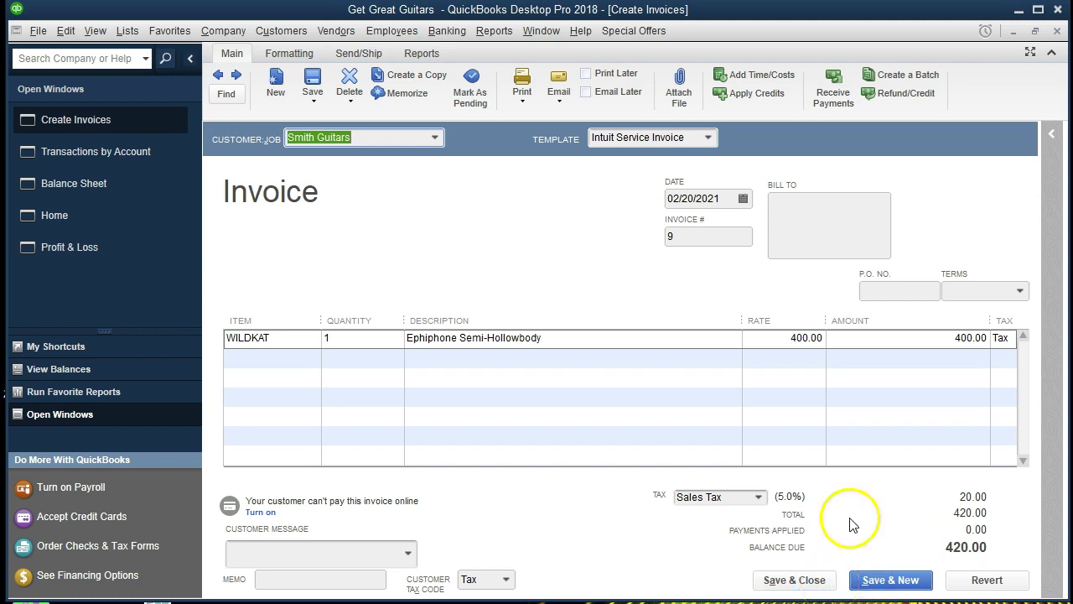
Step: Trace Merchandise Sales on the Profit & Loss report to the 02/20/2021 Smith Guitars invoice, and close the invoice after reviewing it
left_click(1056, 31)
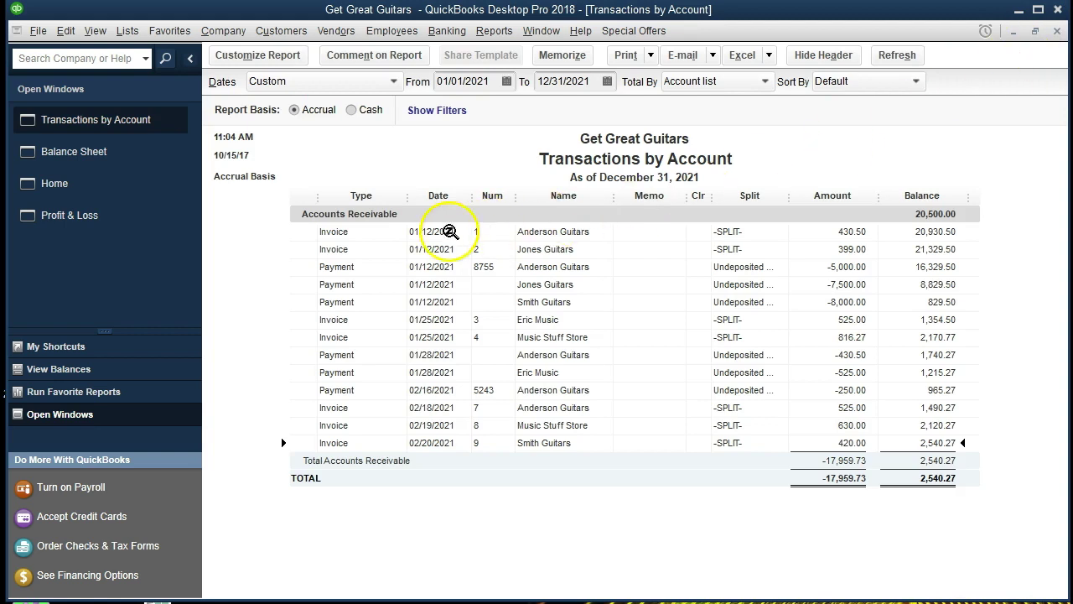
left_click(127, 229)
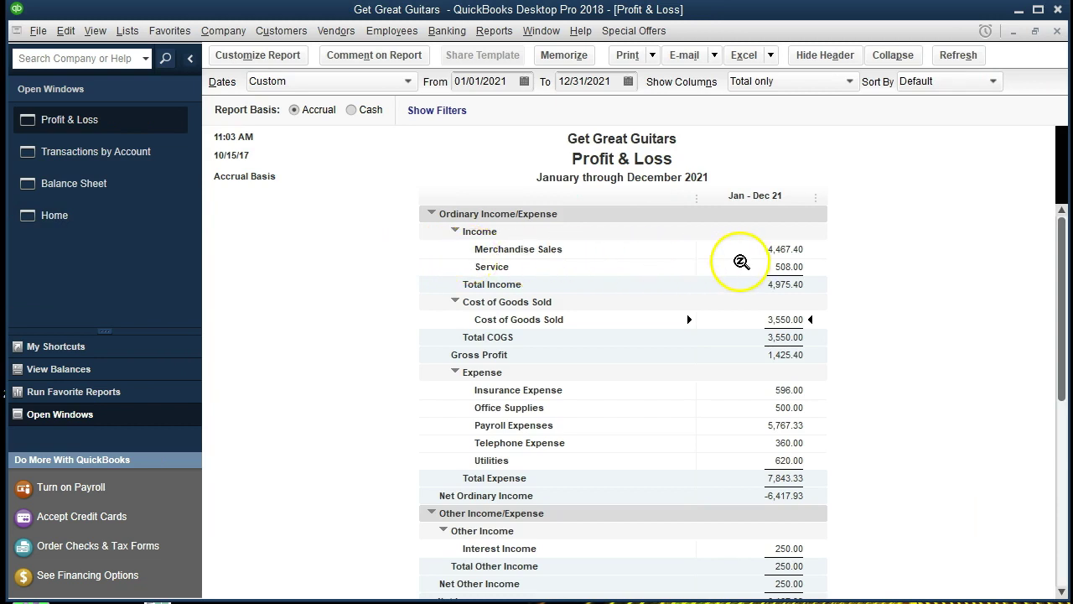
double_click(742, 249)
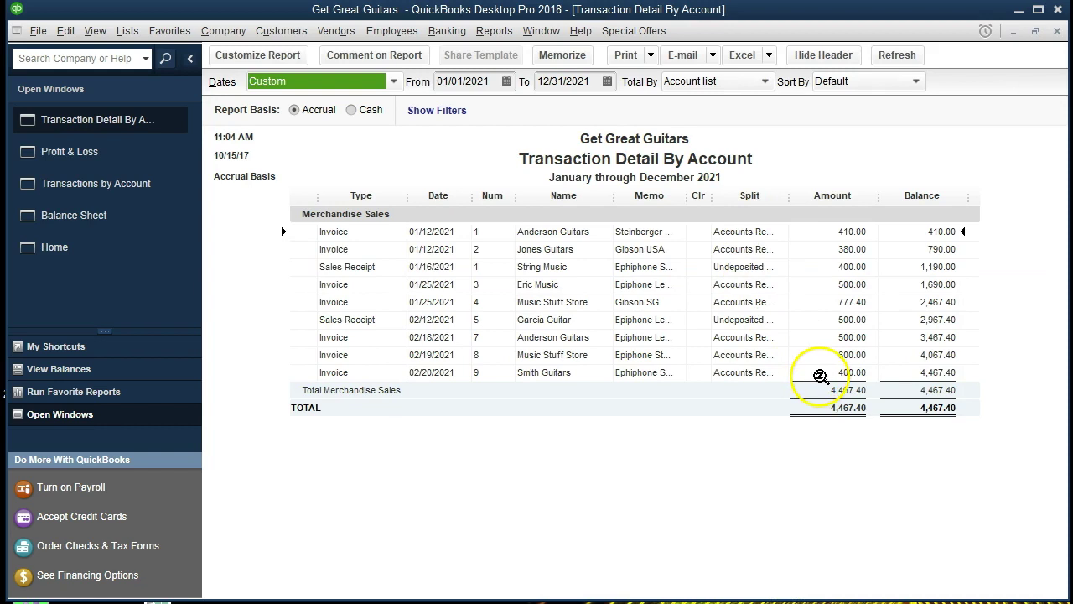
double_click(819, 373)
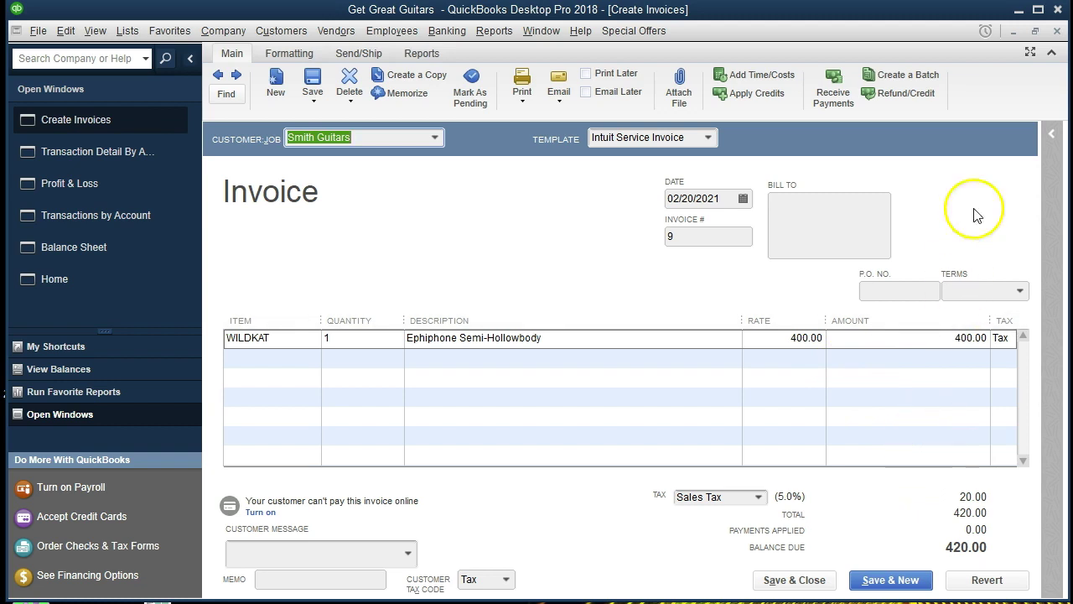
left_click(1057, 31)
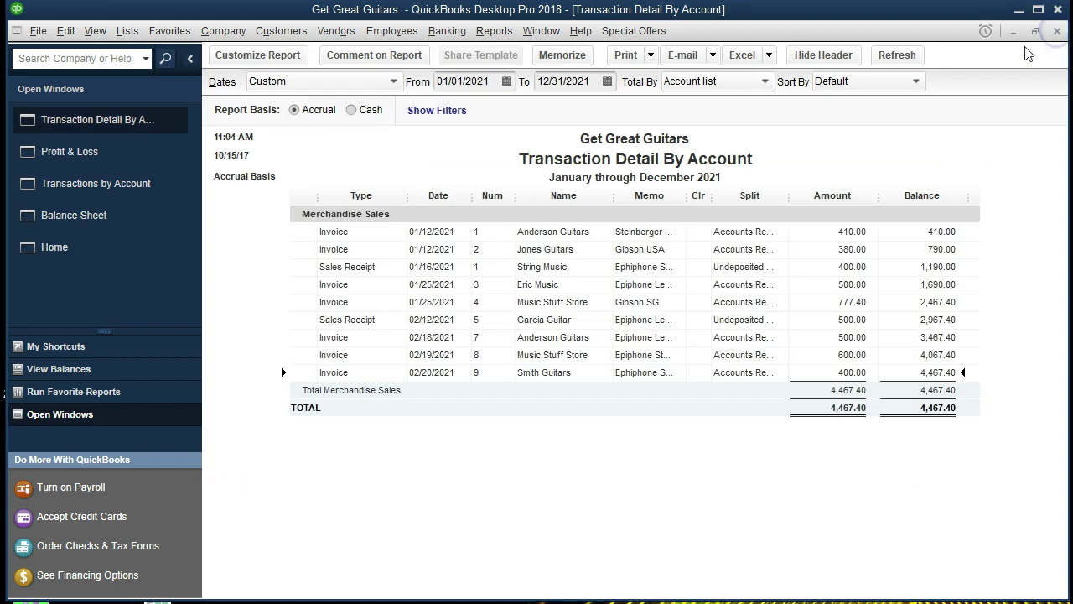
Step: Trace Sales Tax Payable on the Balance Sheet to the 02/20/2021 Smith Guitars invoice, and return to the Balance Sheet
left_click(124, 214)
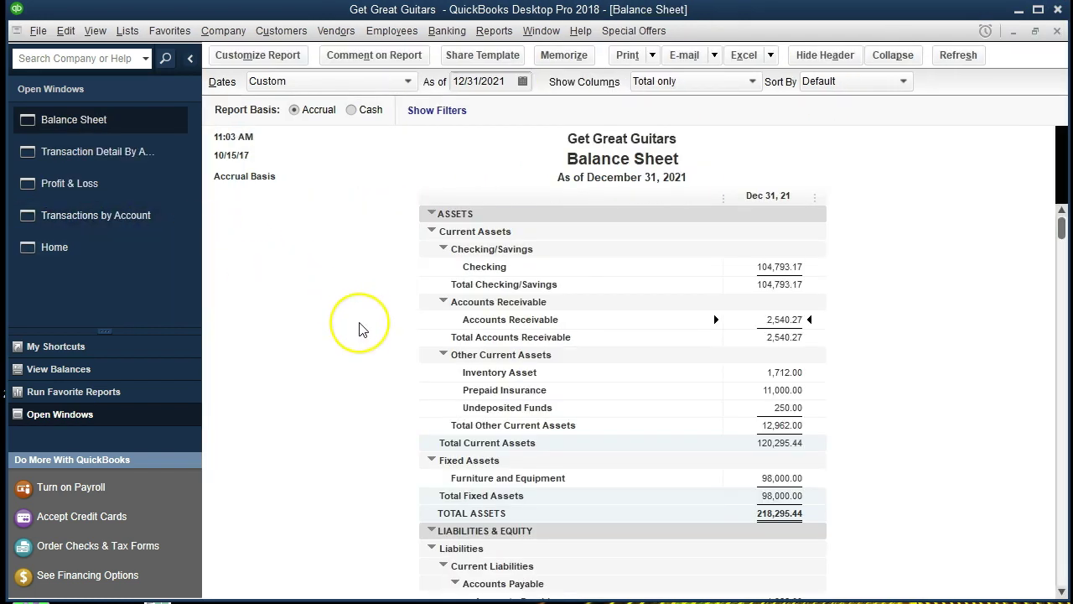
scroll(359, 327, "down", 5)
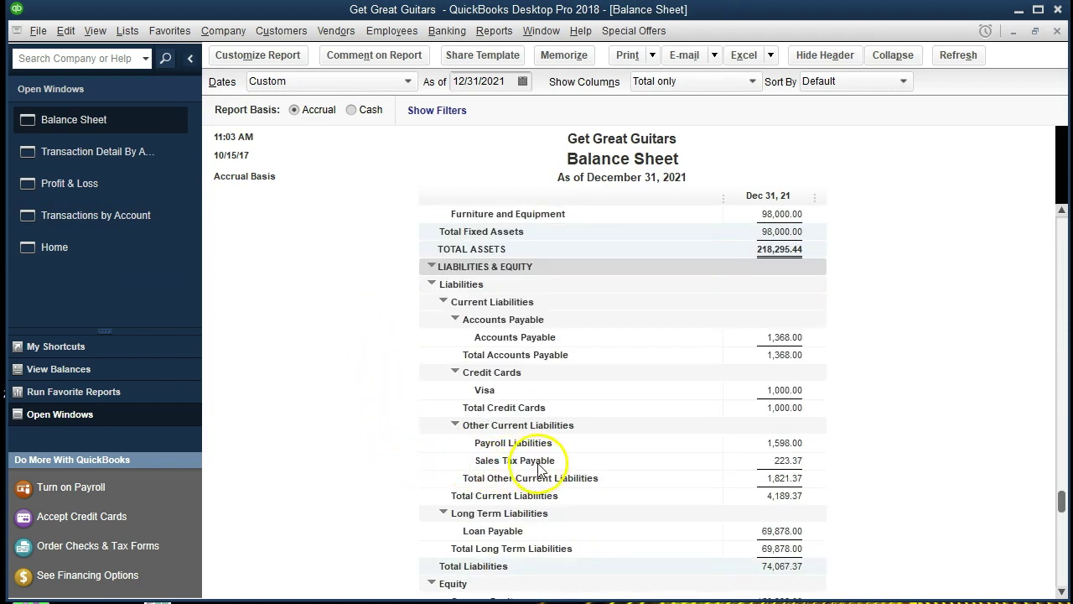
double_click(747, 462)
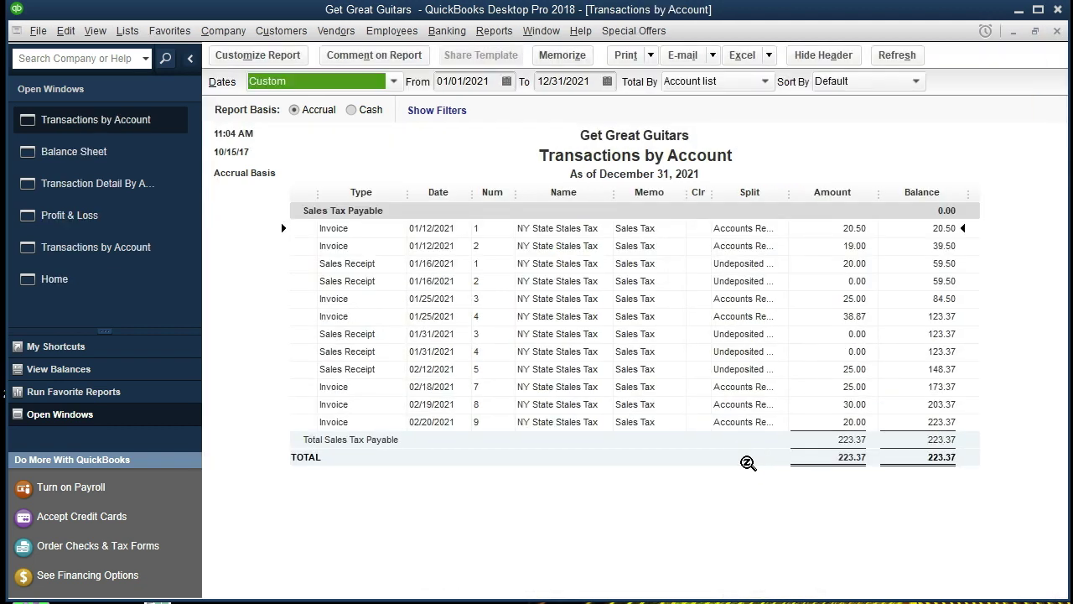
double_click(821, 427)
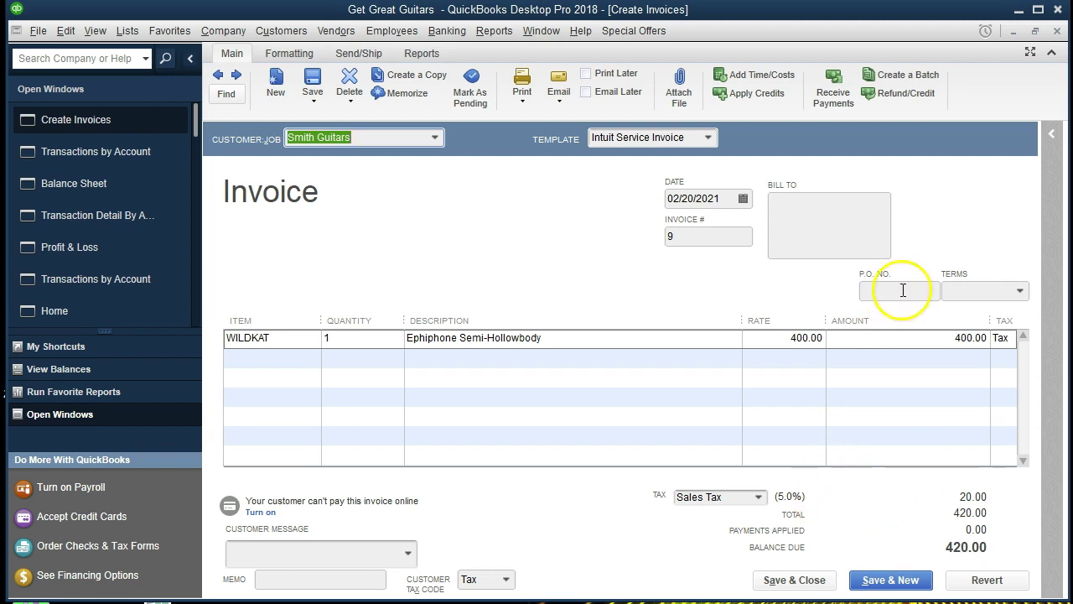
left_click(1057, 31)
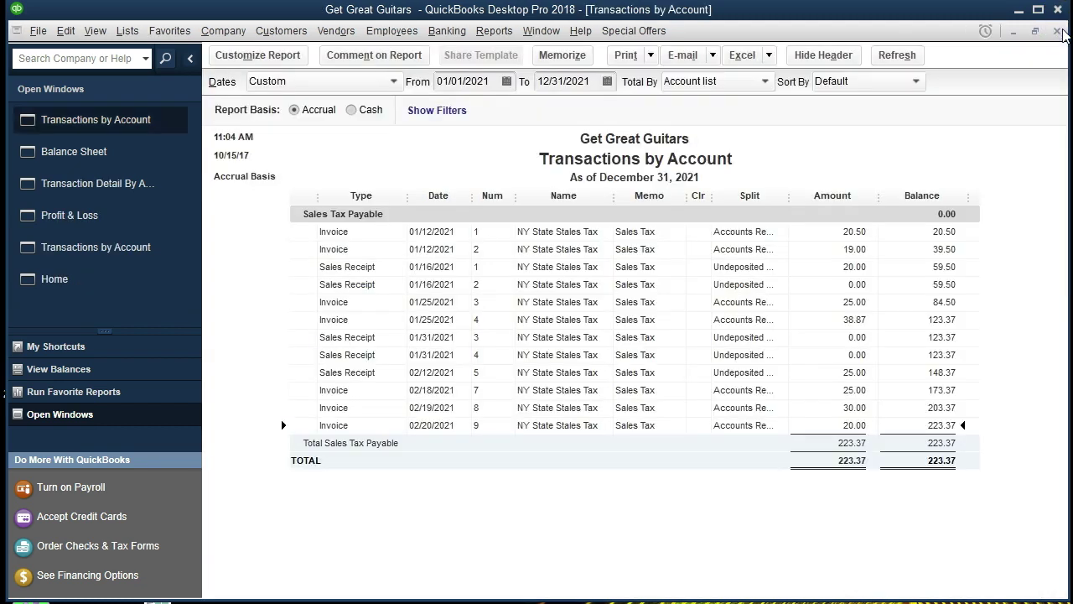
left_click(1059, 31)
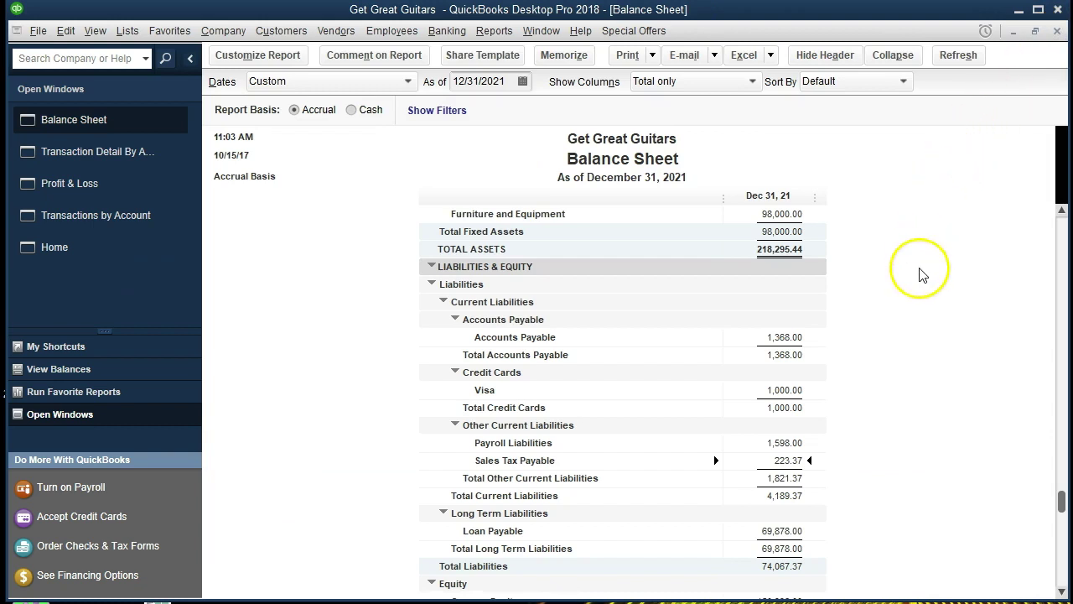
Step: Trace Inventory Asset on the Balance Sheet to the 02/20/2021 Smith Guitars invoice, and close the invoice and transaction detail
scroll(869, 407, "up", 5)
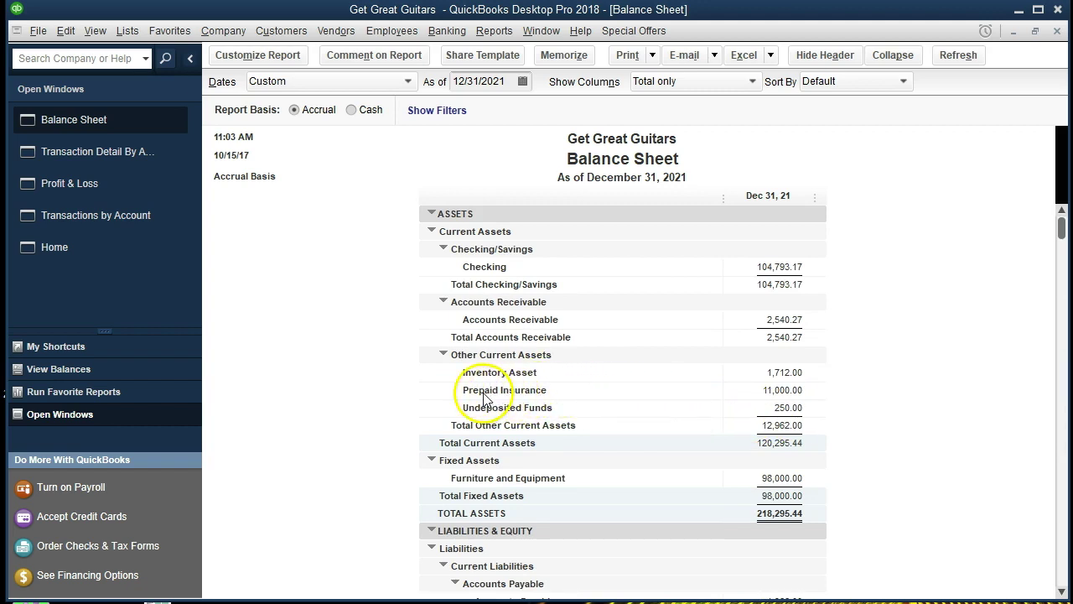
left_click(738, 370)
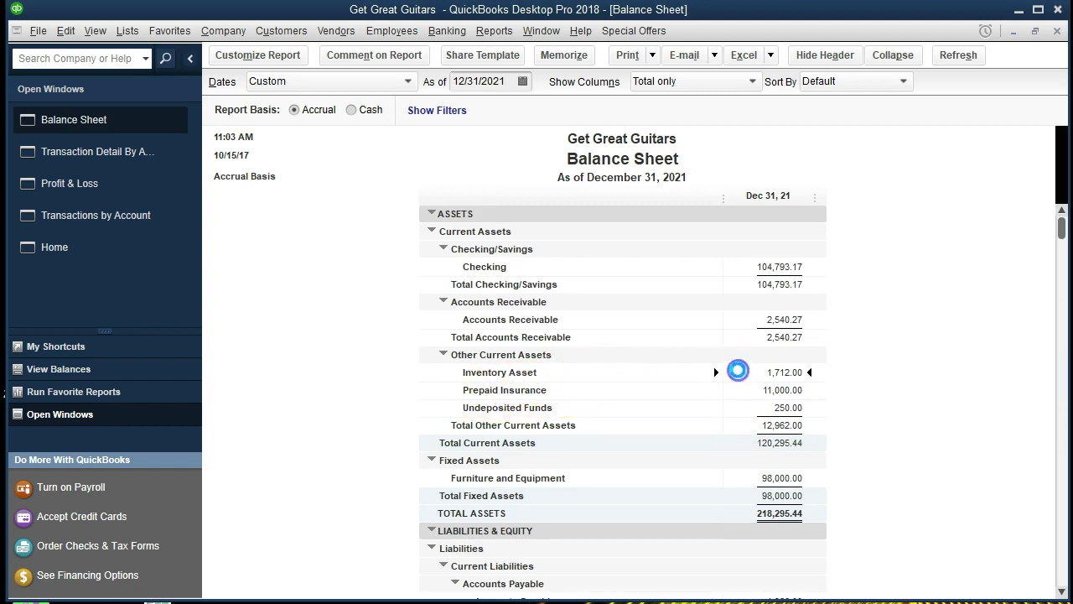
double_click(738, 369)
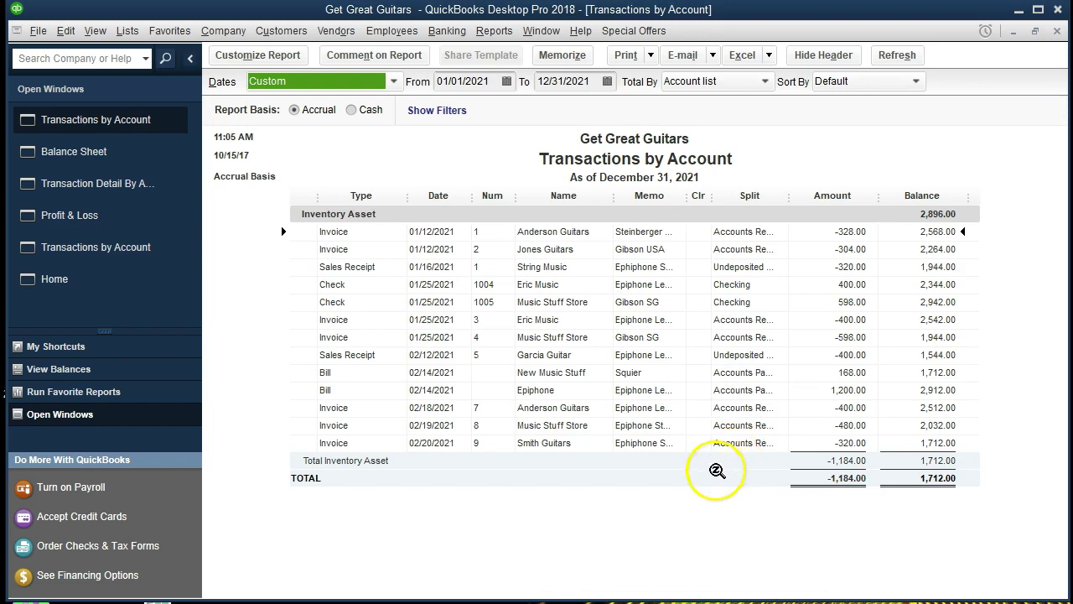
double_click(813, 444)
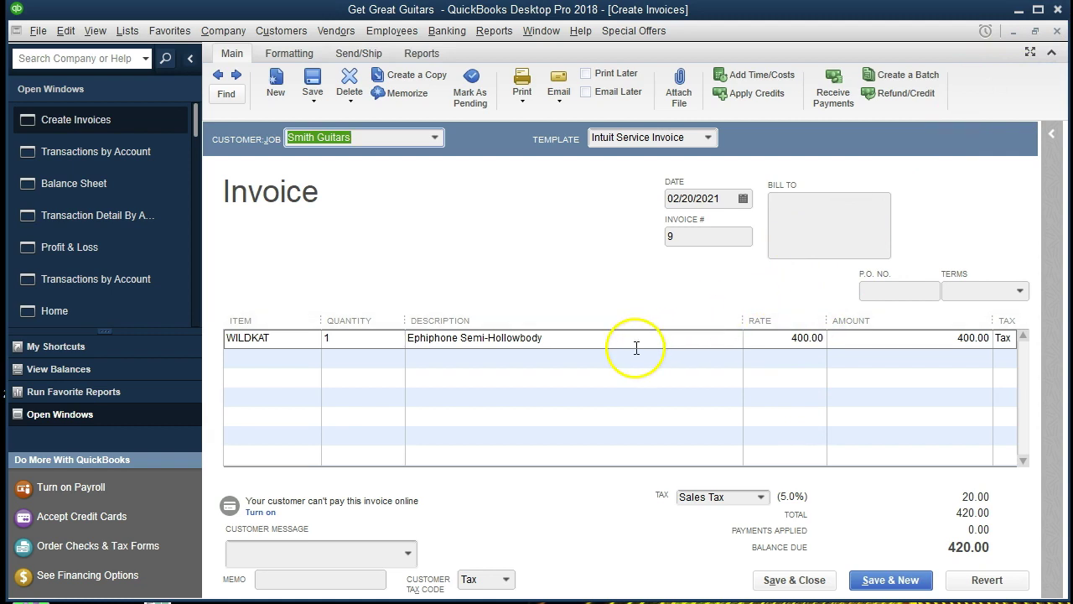
left_click(1058, 32)
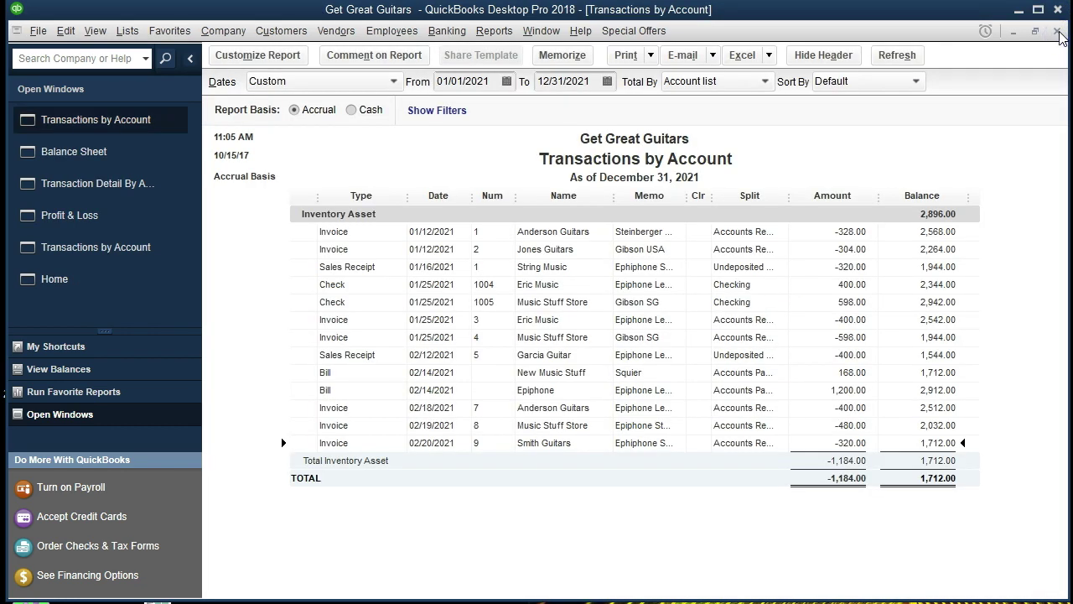
left_click(1057, 33)
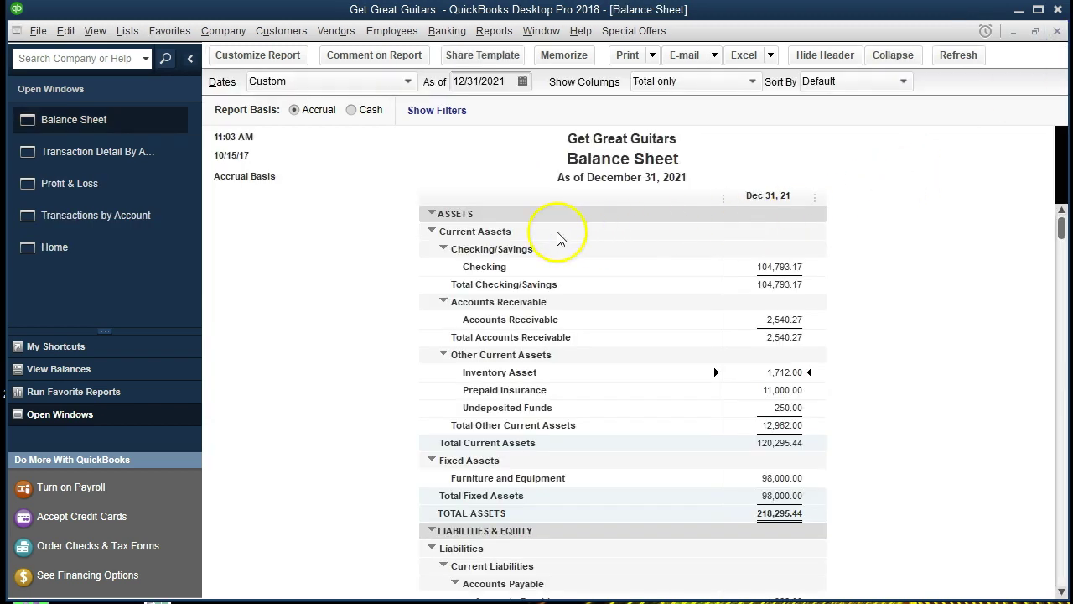
Step: Trace Cost of Goods Sold on the Profit & Loss report to the 02/20/2021 Smith Guitars invoice, and return to the report
left_click(126, 183)
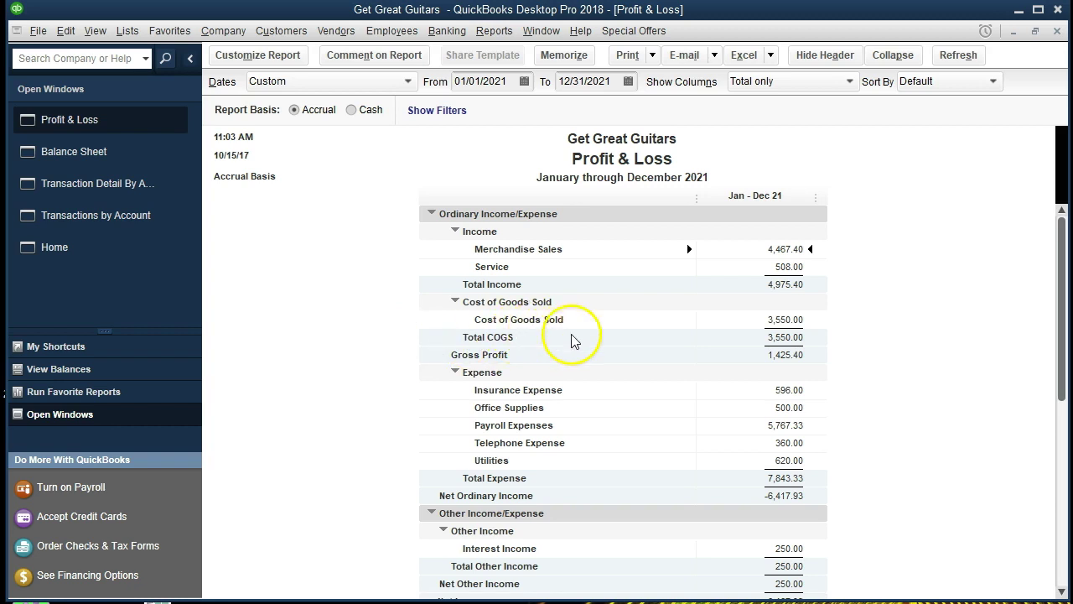
double_click(729, 320)
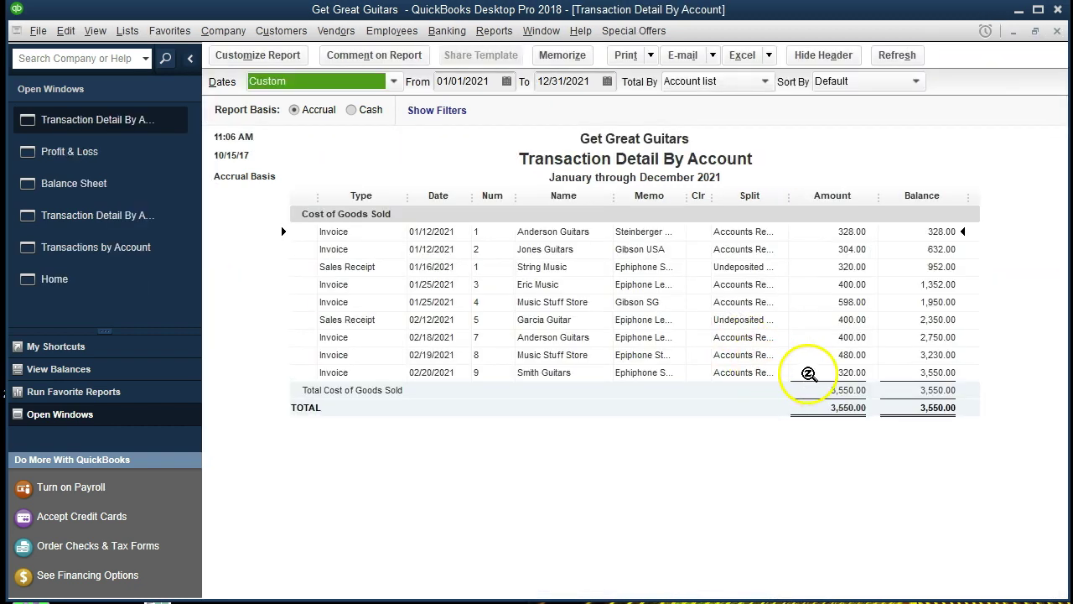
double_click(809, 373)
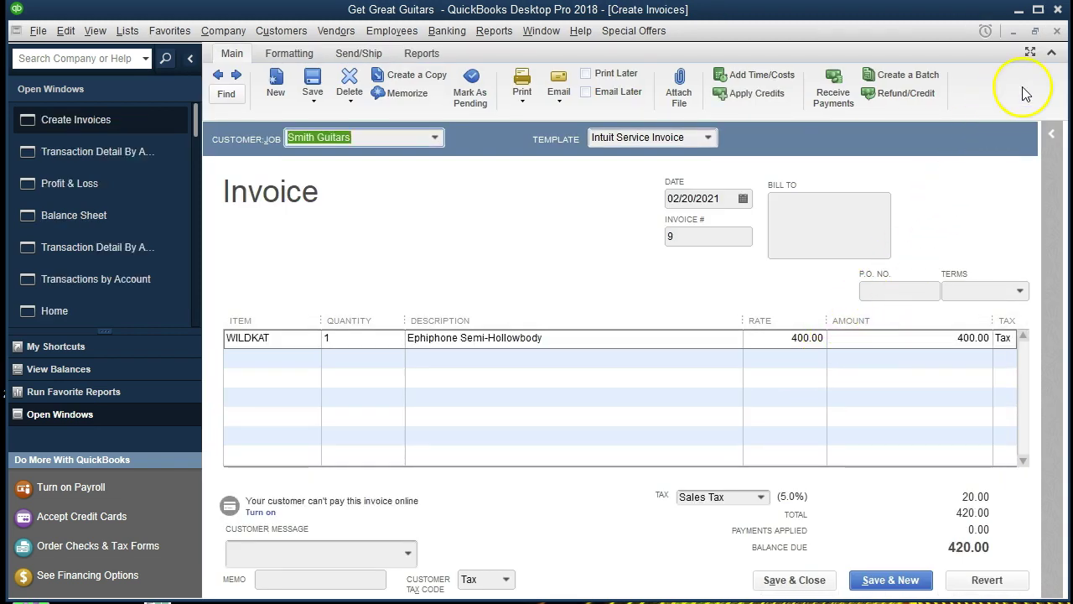
left_click(1057, 33)
left_click(1057, 32)
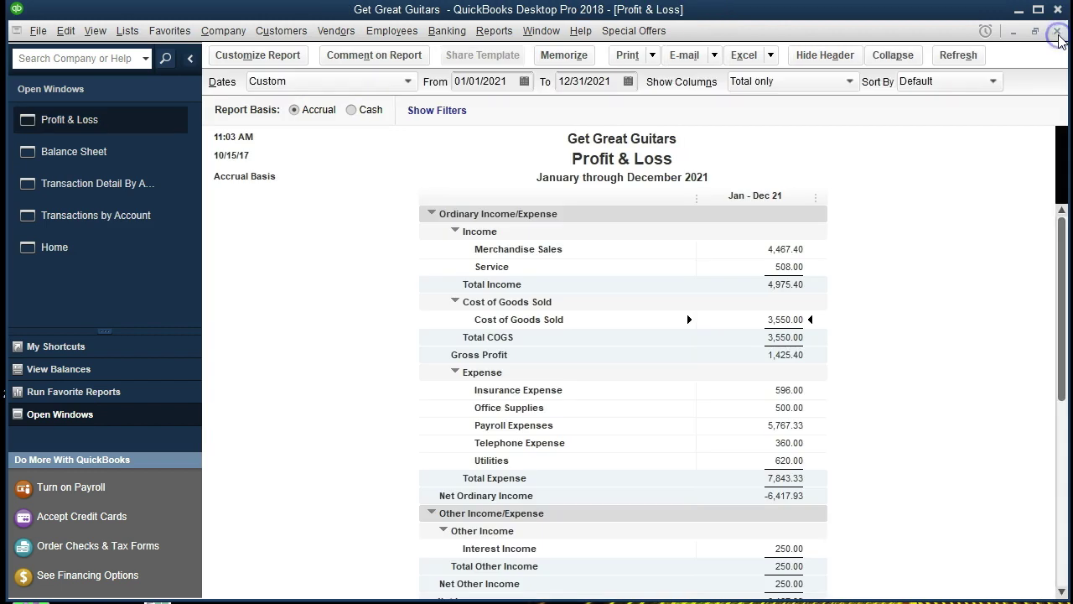
Step: Run the Customer Balance Detail report and trace the Smith Guitars balance to its 02/20/2021 invoice, closing the invoice after review
left_click(503, 32)
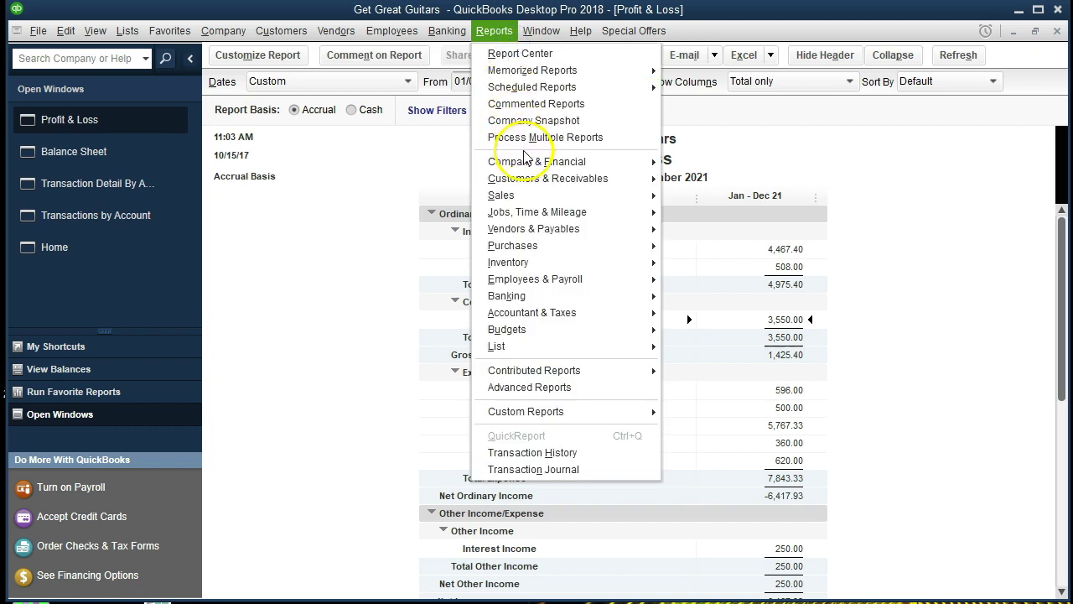
mouse_move(624, 179)
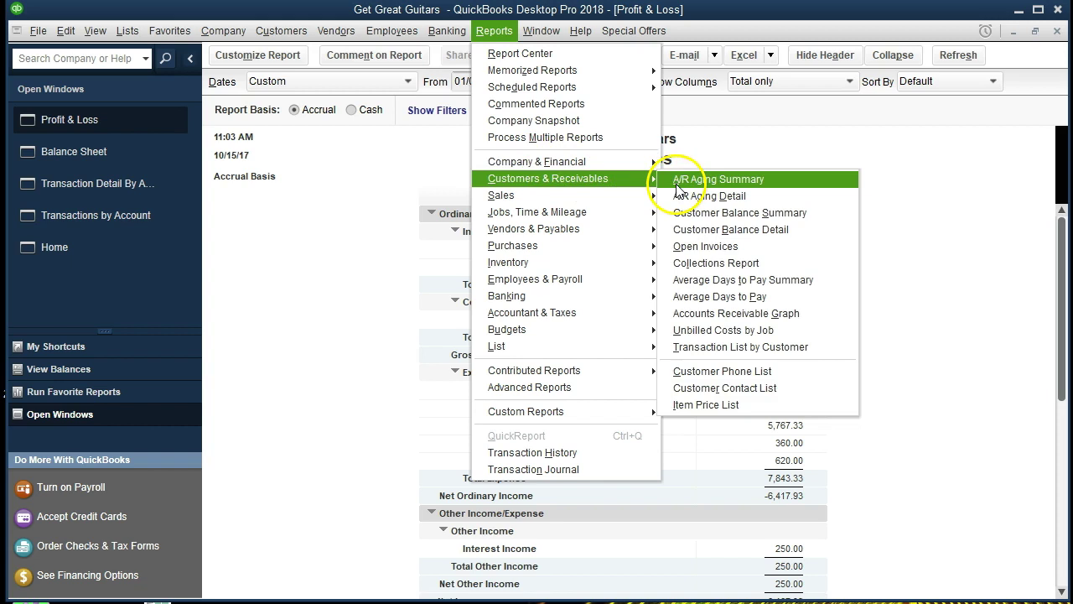
left_click(792, 229)
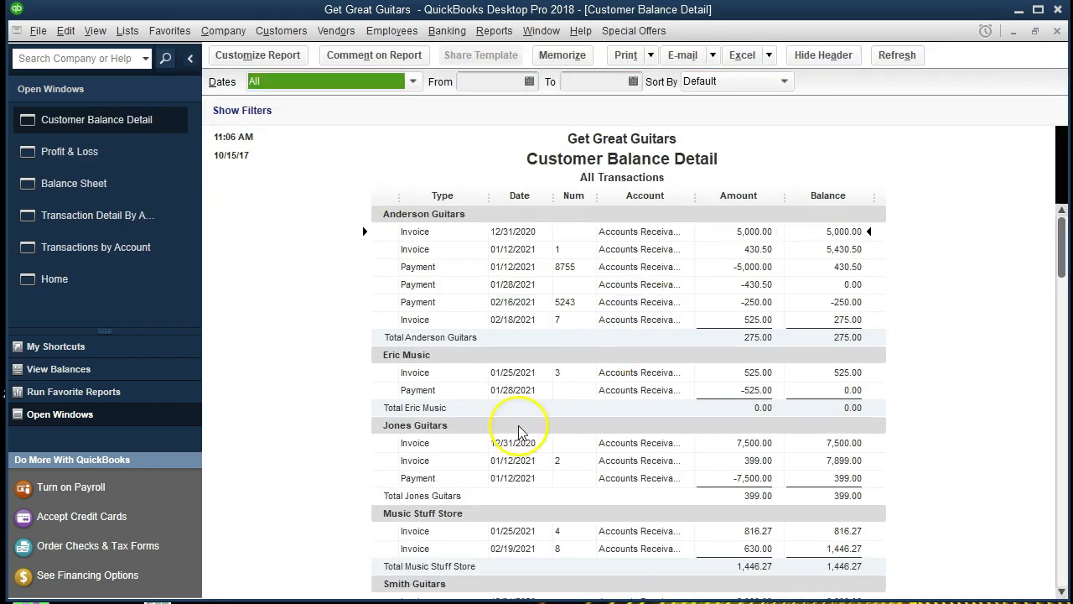
scroll(336, 428, "down", 2)
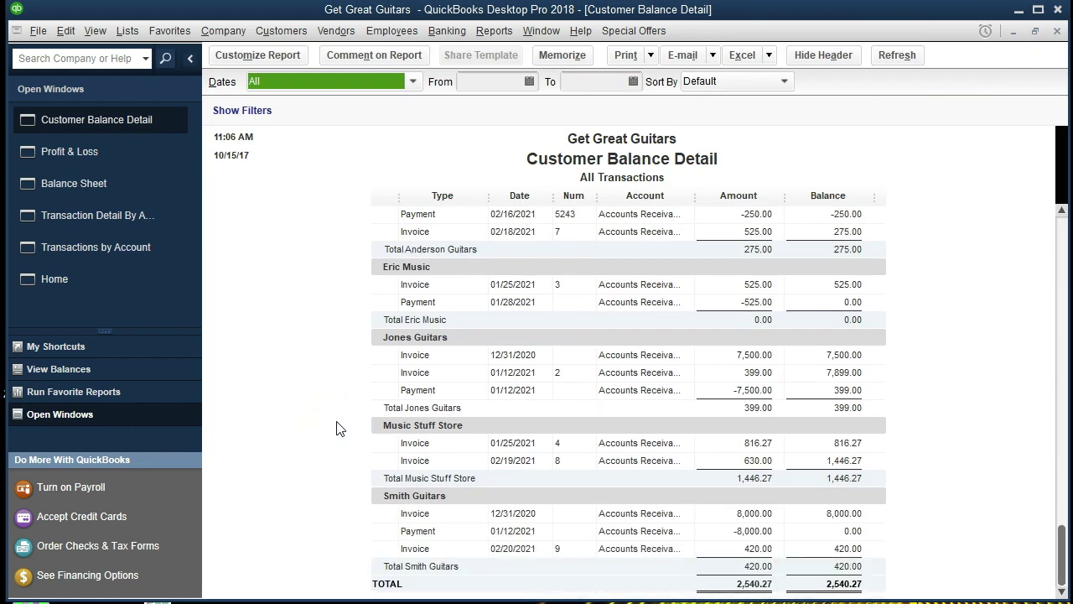
left_click(726, 457)
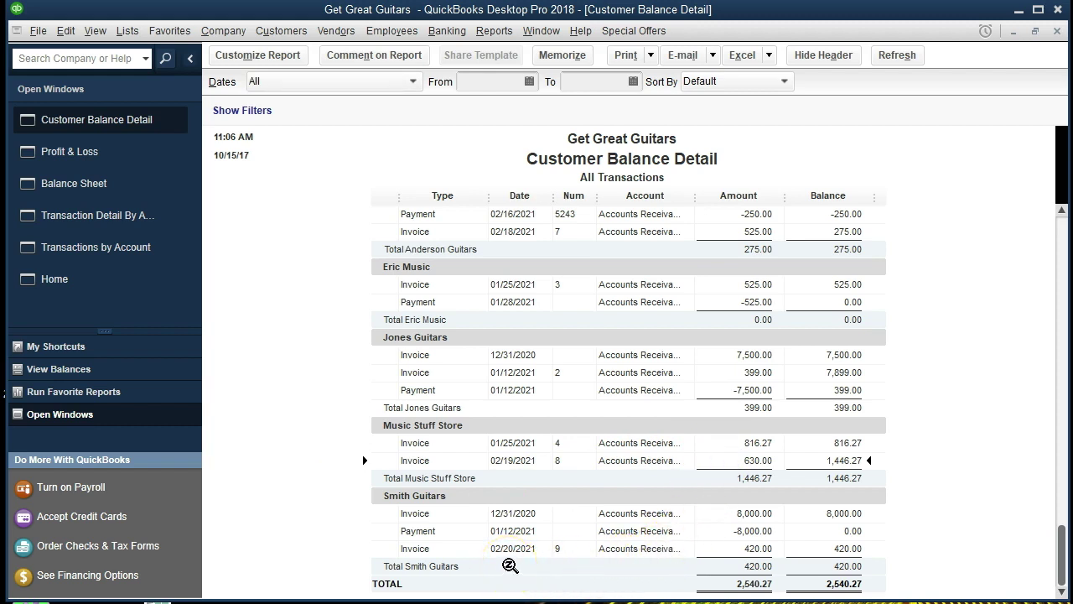
left_click(728, 548)
double_click(743, 546)
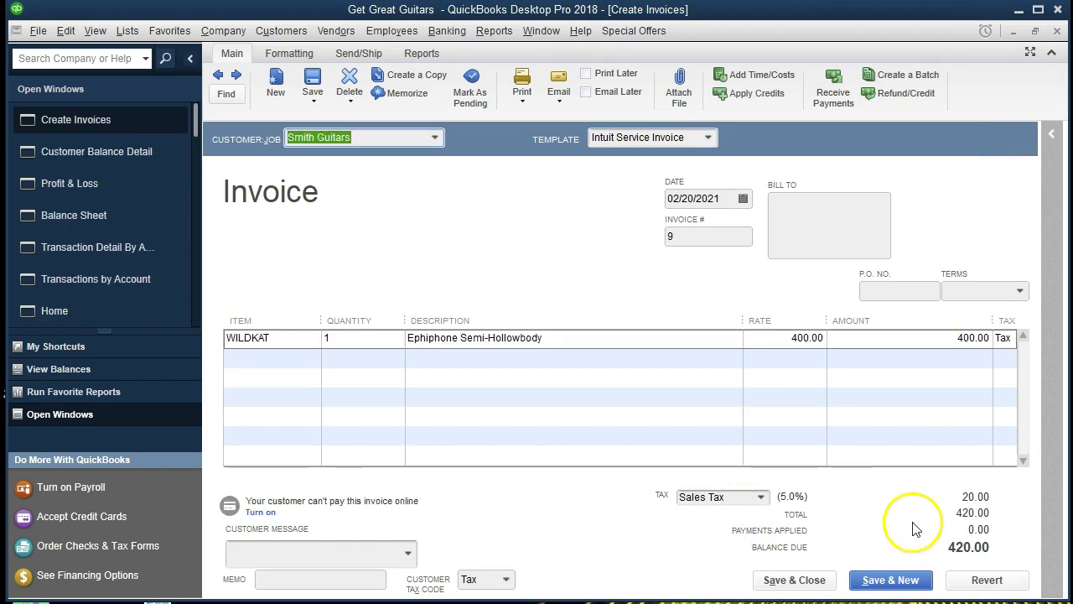
left_click(1057, 31)
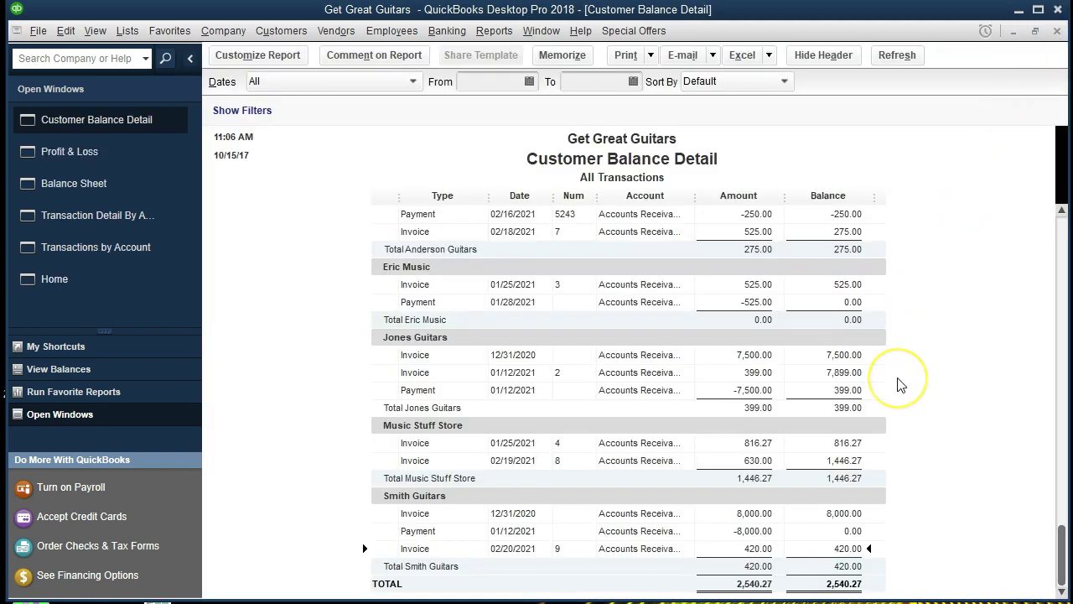